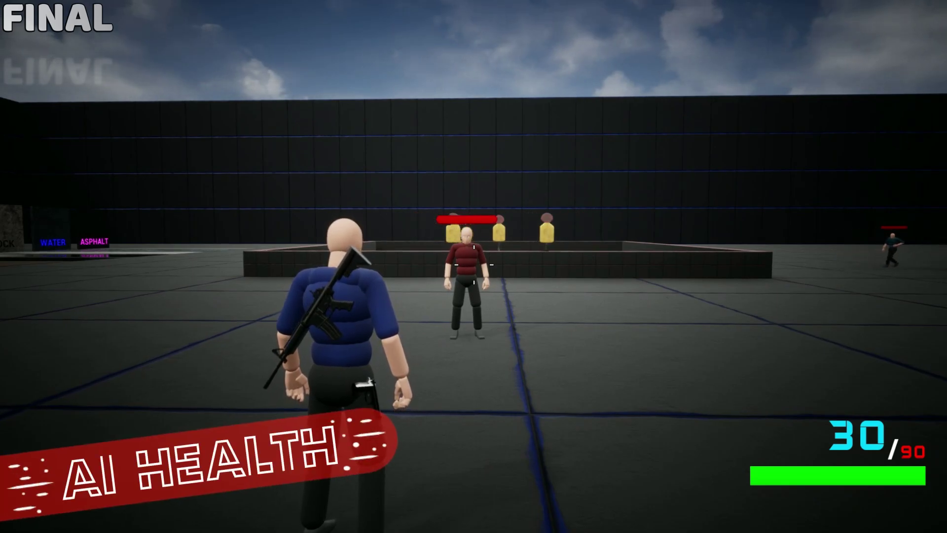
- Run up to the red-shirted NPC and fire two shots, dropping its health bar and ammo to 28/90
{"action": "key", "text": "w"}
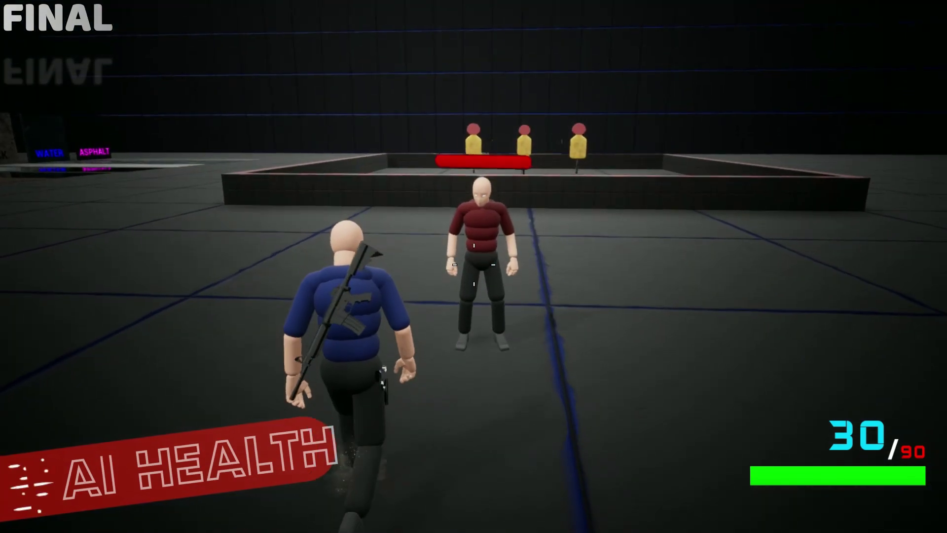
{"action": "key", "text": "w"}
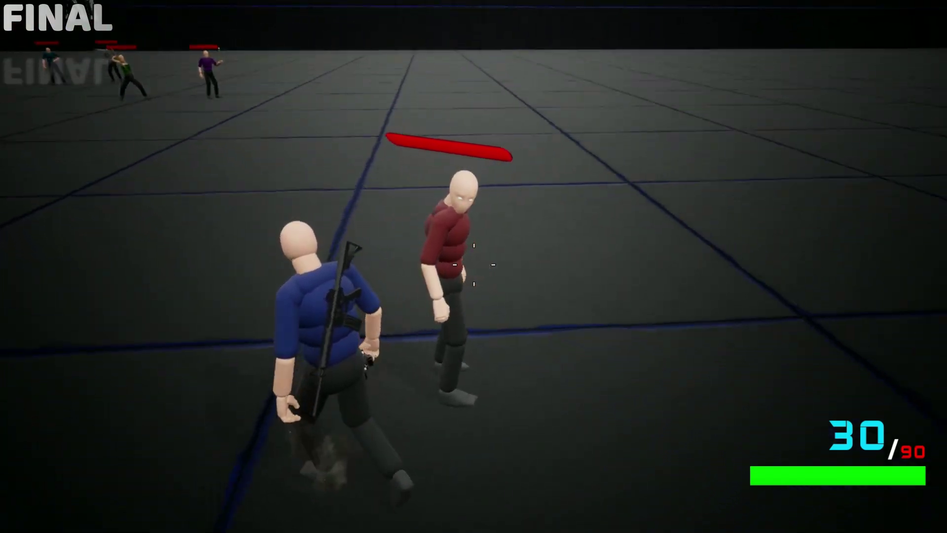
{"action": "key", "text": "w"}
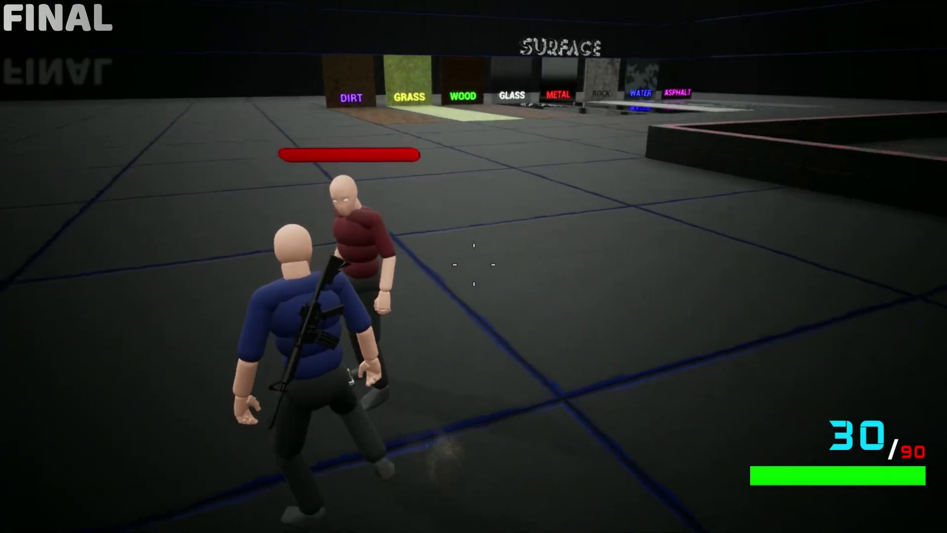
{"action": "key", "text": "w"}
{"action": "key", "text": "w"}
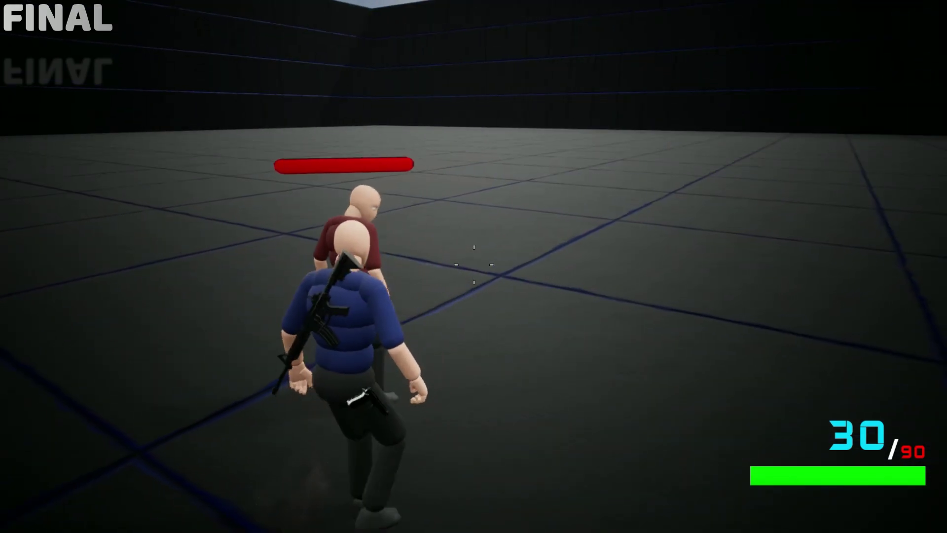
{"action": "key", "text": "w"}
{"action": "key", "text": "w"}
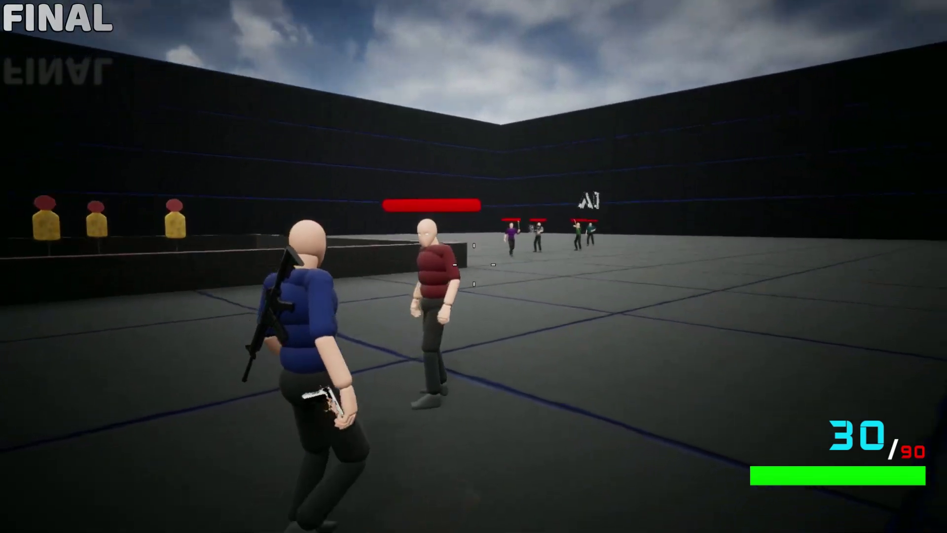
{"action": "key", "text": "w"}
{"action": "key", "text": "w"}
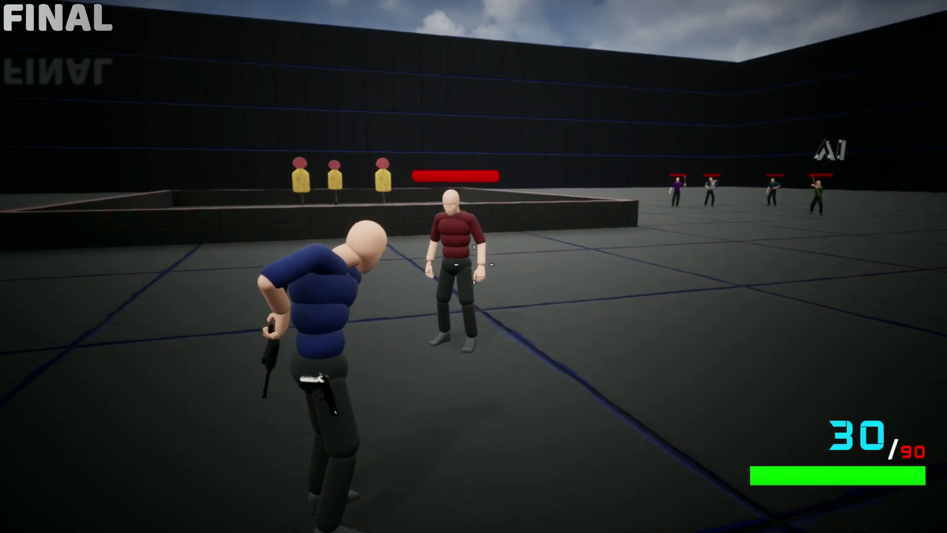
{"action": "key", "text": "w"}
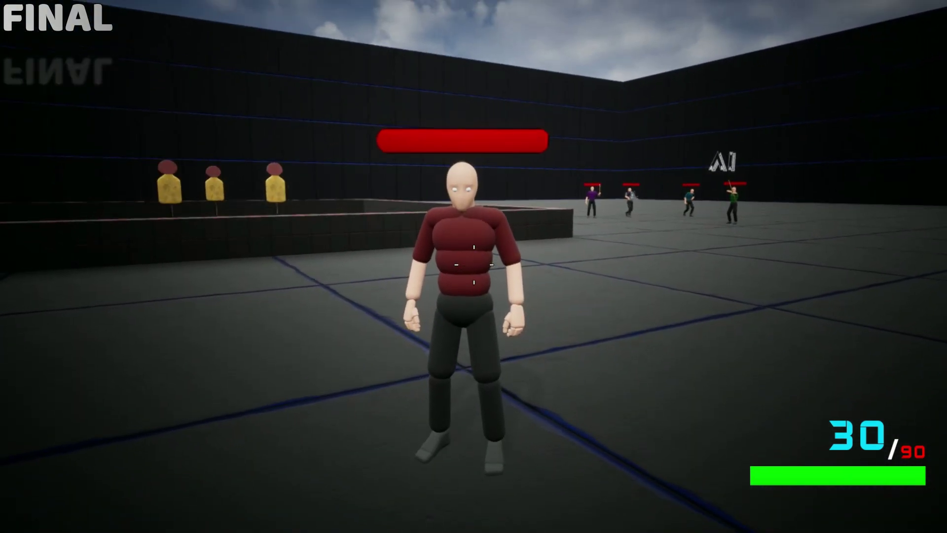
{"action": "left_click", "coordinate": [474, 264]}
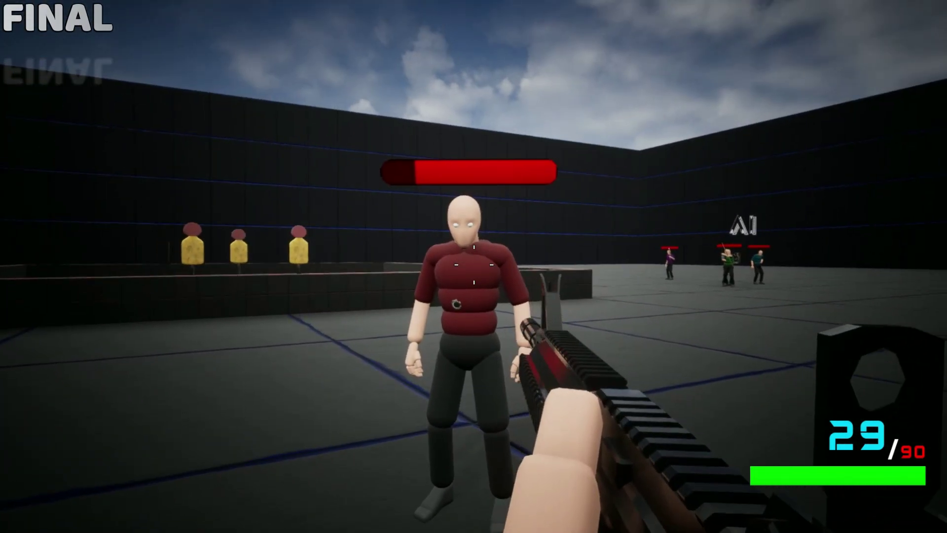
{"action": "left_click", "coordinate": [473, 265]}
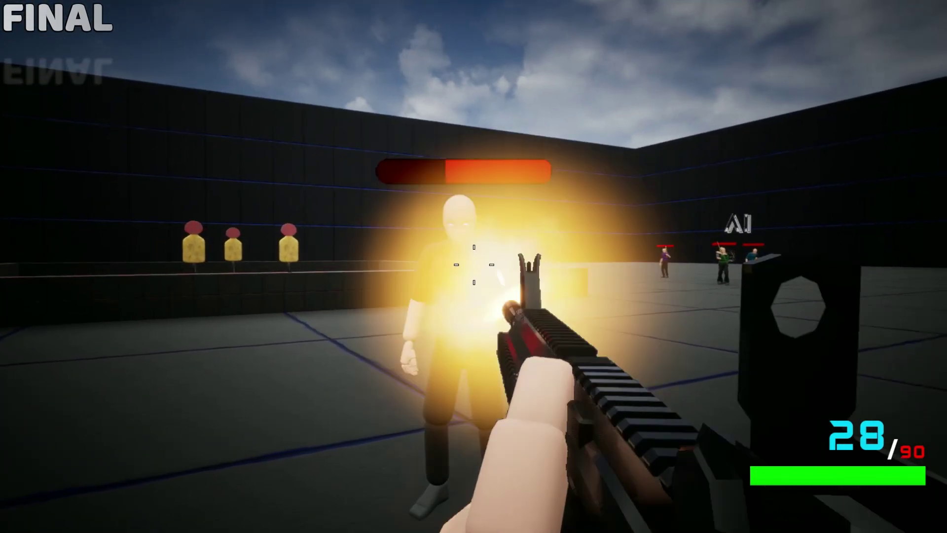
- Switch to the over-shoulder view, run at the AI group, and shoot down the teal enemy
{"action": "key", "text": "v"}
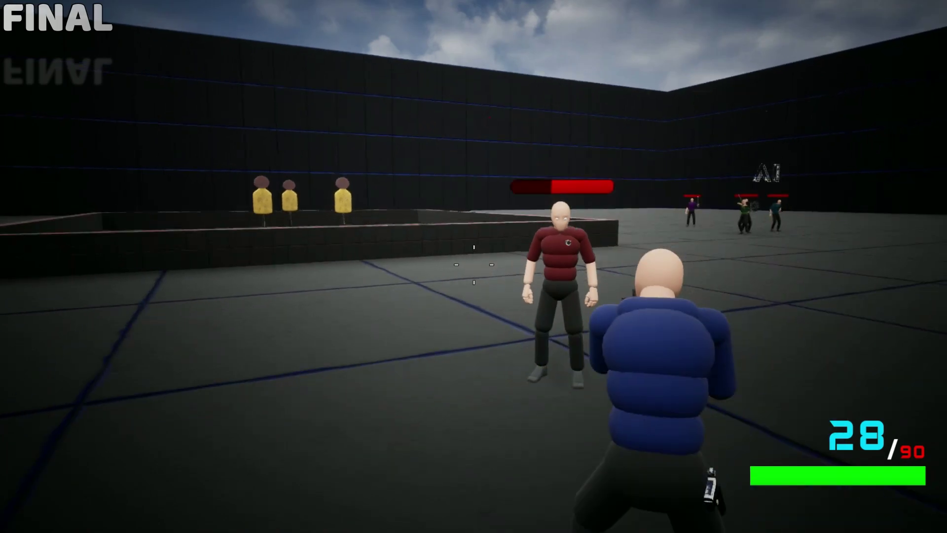
{"action": "key", "text": "v"}
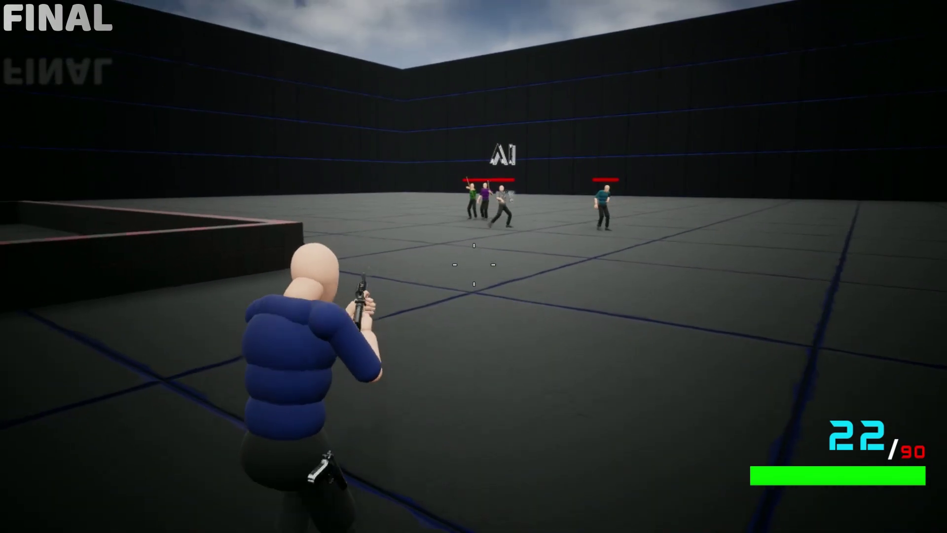
{"action": "key", "text": "w"}
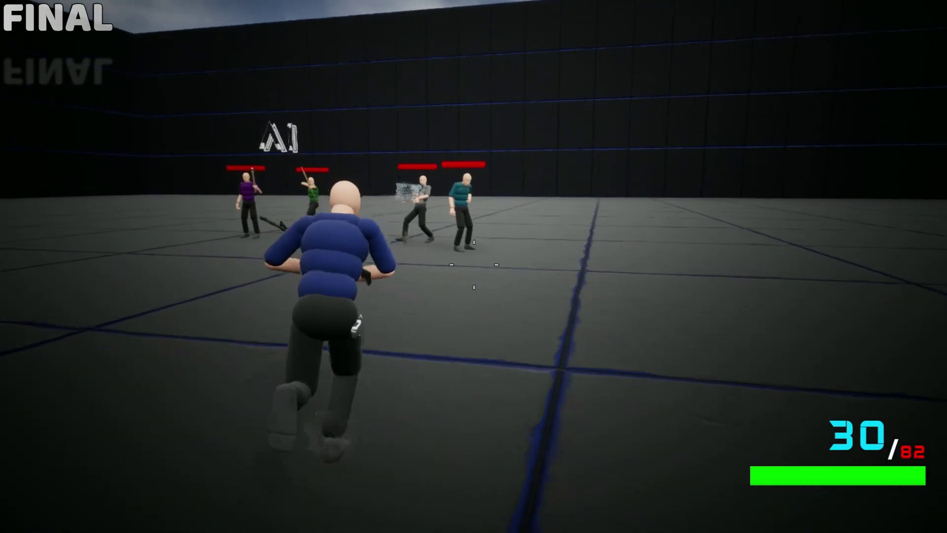
{"action": "right_click", "coordinate": [474, 266]}
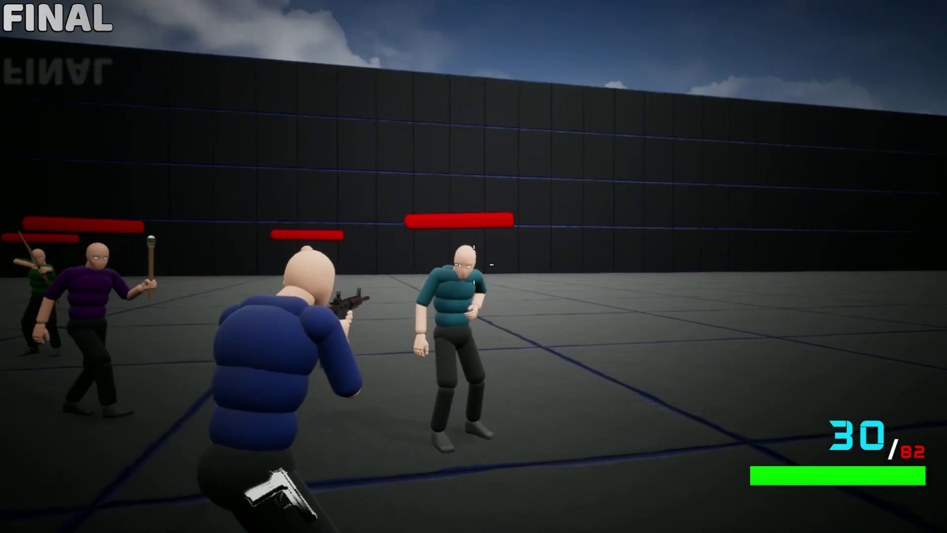
{"action": "left_click", "coordinate": [473, 265]}
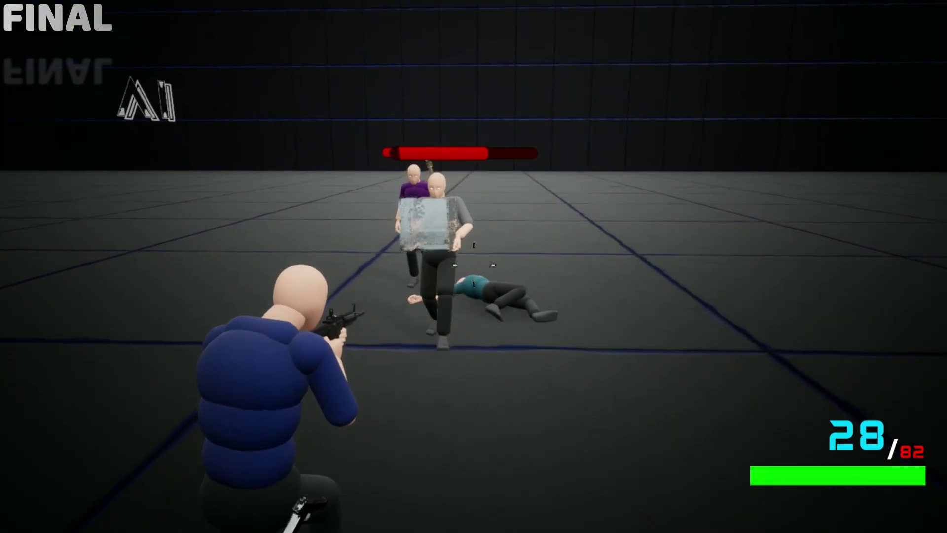
{"action": "left_click_drag", "start_coordinate": [473, 264], "coordinate": [473, 265]}
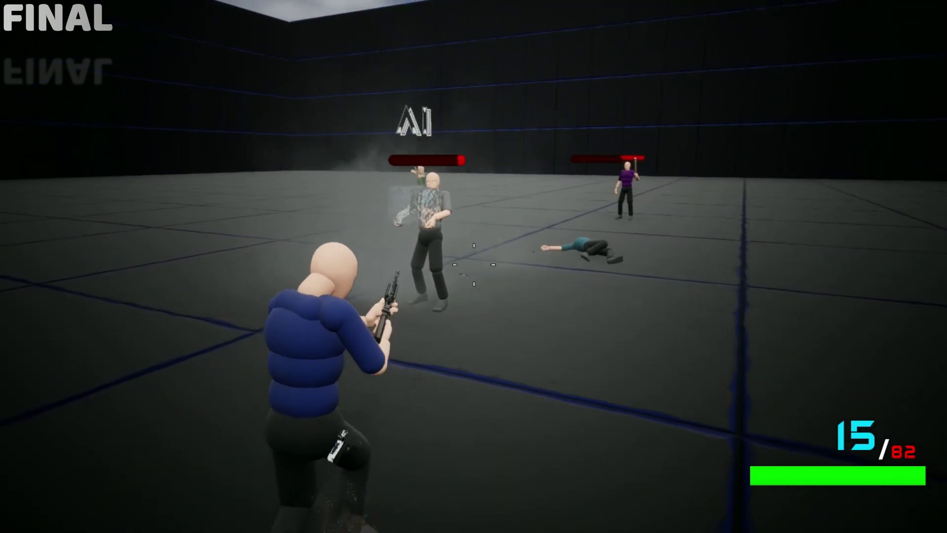
- Reload, gun down the green enemy, and reload again to 30/78 ammo
{"action": "key", "text": "r"}
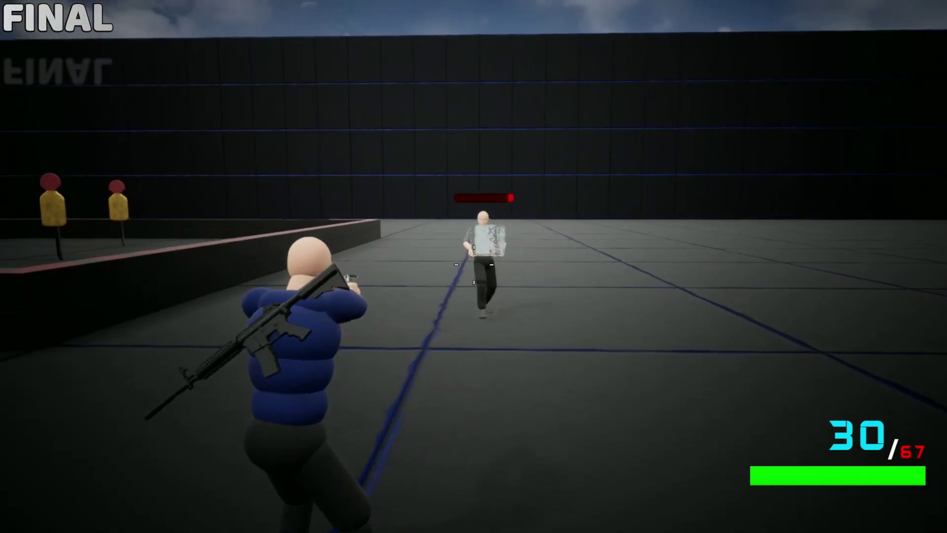
{"action": "left_click", "coordinate": [473, 264]}
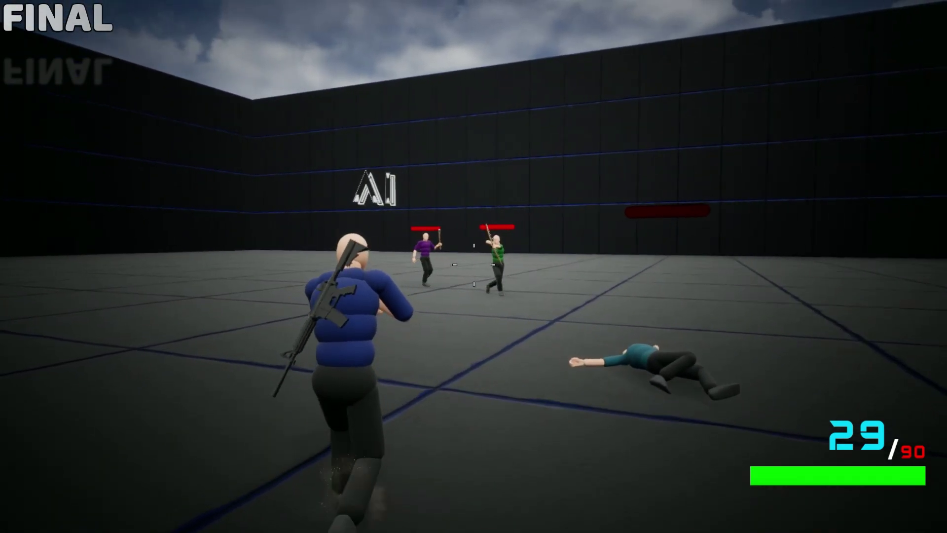
{"action": "left_click", "coordinate": [474, 265]}
{"action": "left_click", "coordinate": [473, 264]}
{"action": "left_click", "coordinate": [474, 264]}
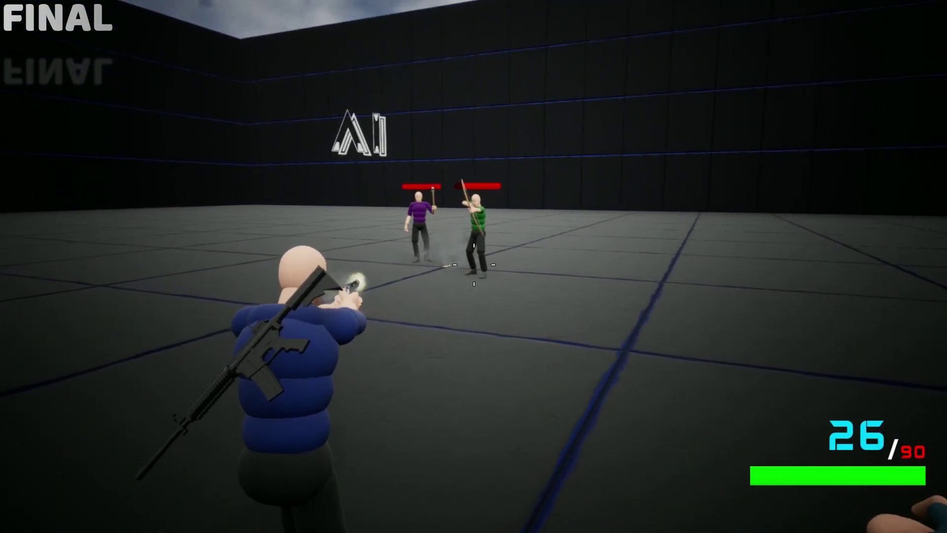
{"action": "left_click", "coordinate": [473, 265]}
{"action": "left_click", "coordinate": [474, 265]}
{"action": "left_click", "coordinate": [473, 264]}
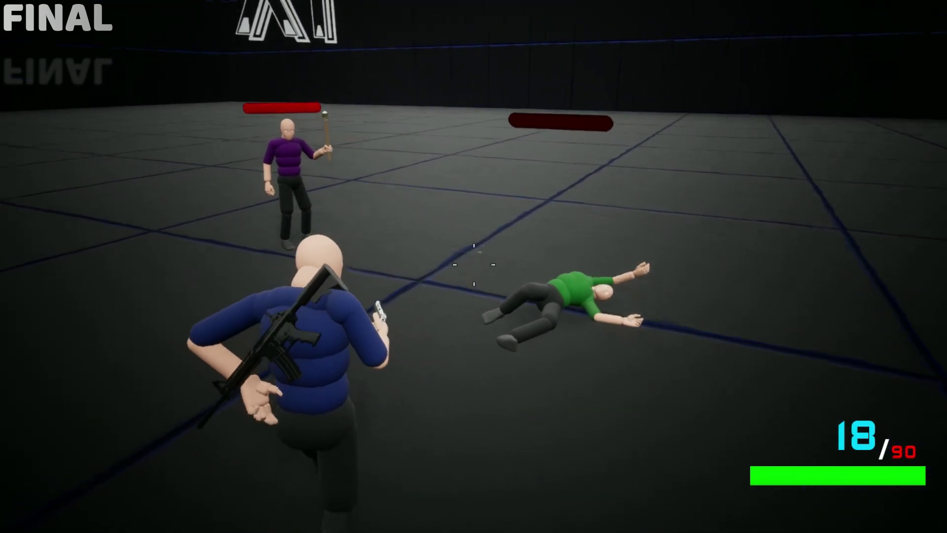
{"action": "key", "text": "r"}
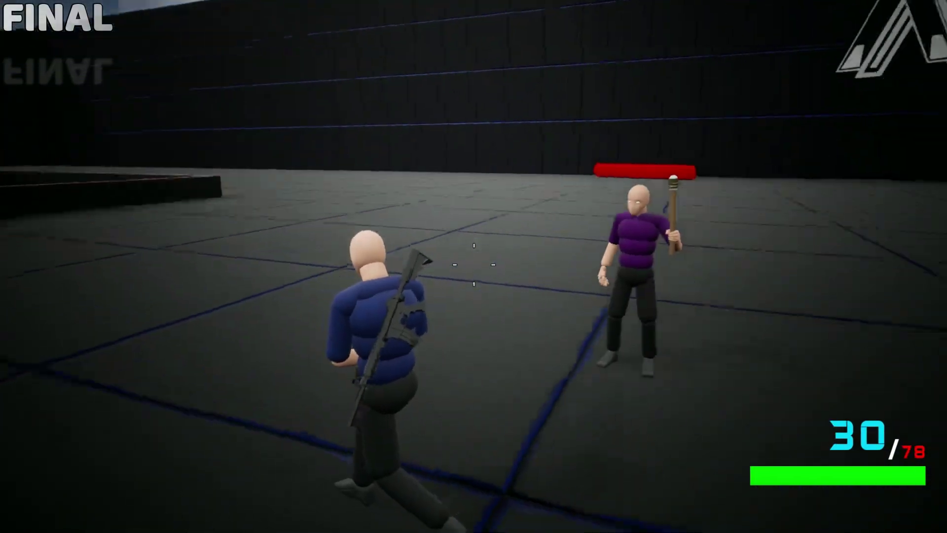
{"action": "right_click", "coordinate": [473, 265]}
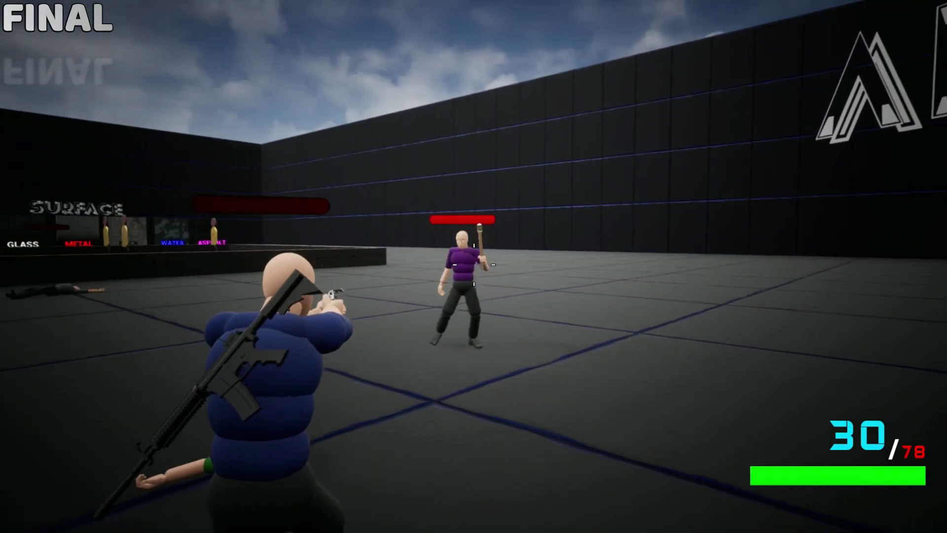
{"action": "key", "text": "v"}
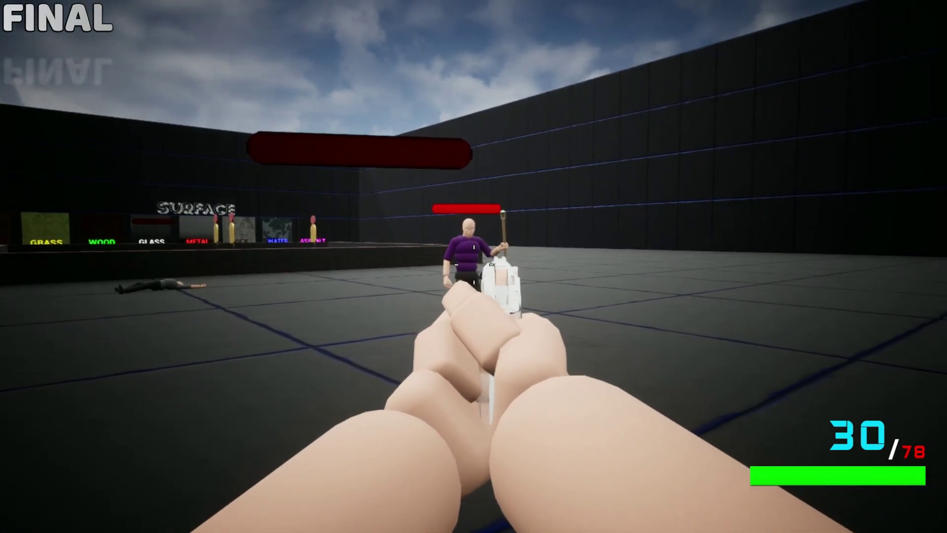
{"action": "left_click", "coordinate": [474, 264]}
{"action": "left_click", "coordinate": [474, 264]}
{"action": "left_click", "coordinate": [473, 264]}
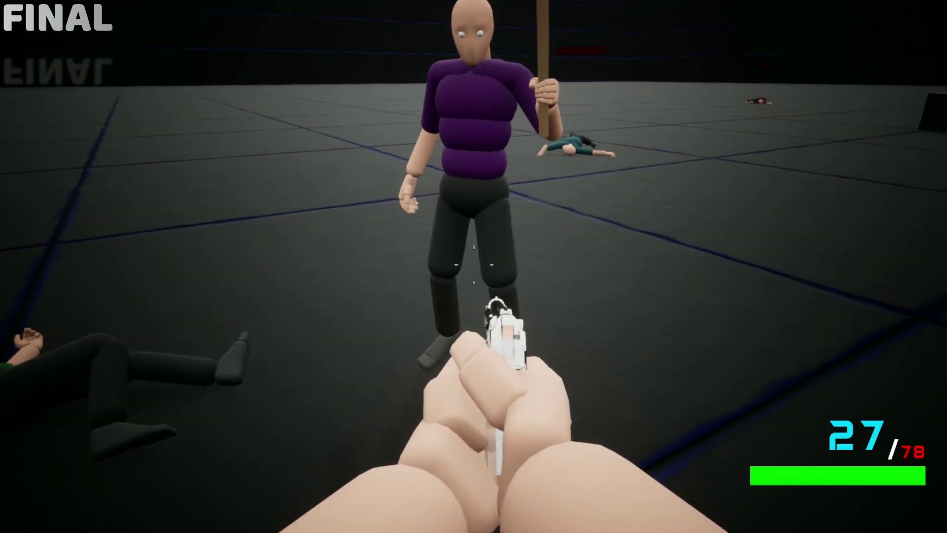
{"action": "left_click", "coordinate": [474, 264]}
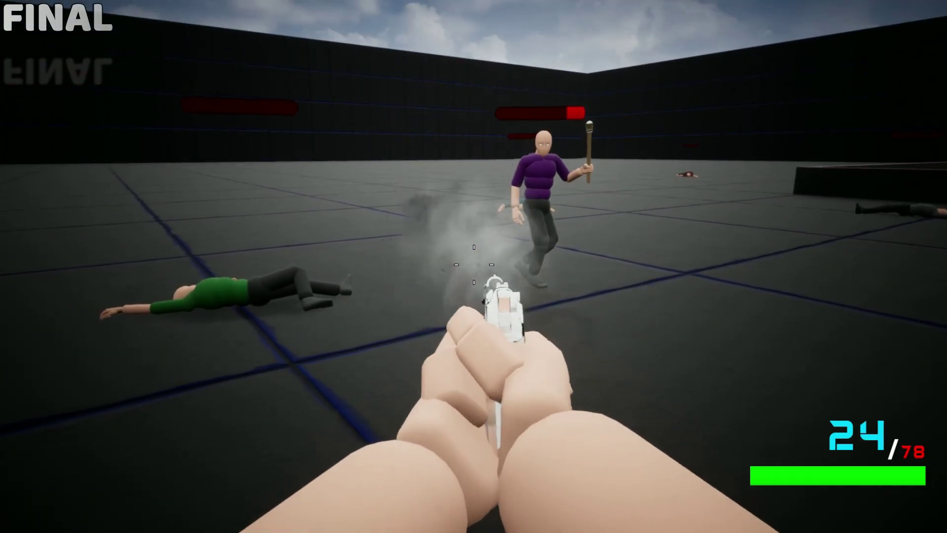
{"action": "left_click", "coordinate": [473, 265]}
{"action": "left_click", "coordinate": [473, 265]}
{"action": "left_click", "coordinate": [474, 264]}
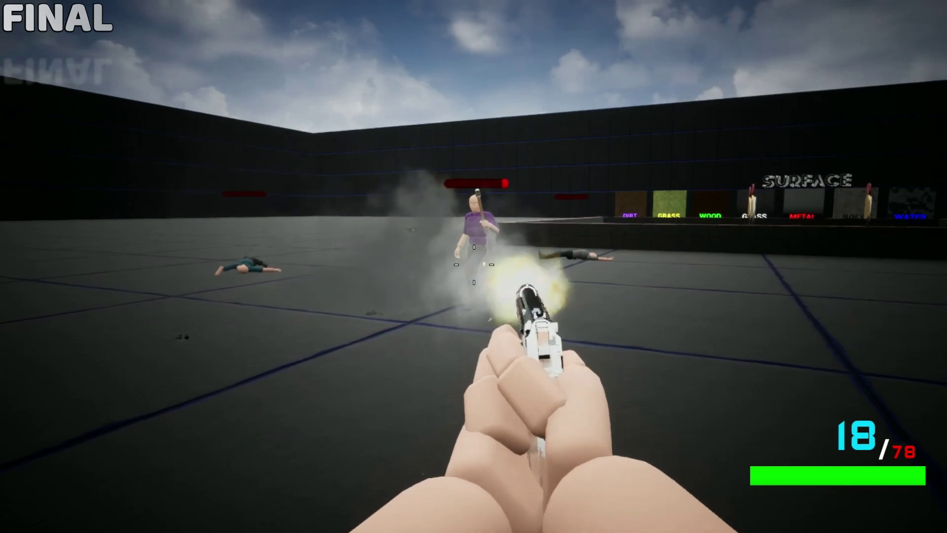
{"action": "left_click", "coordinate": [473, 265]}
{"action": "left_click", "coordinate": [473, 265]}
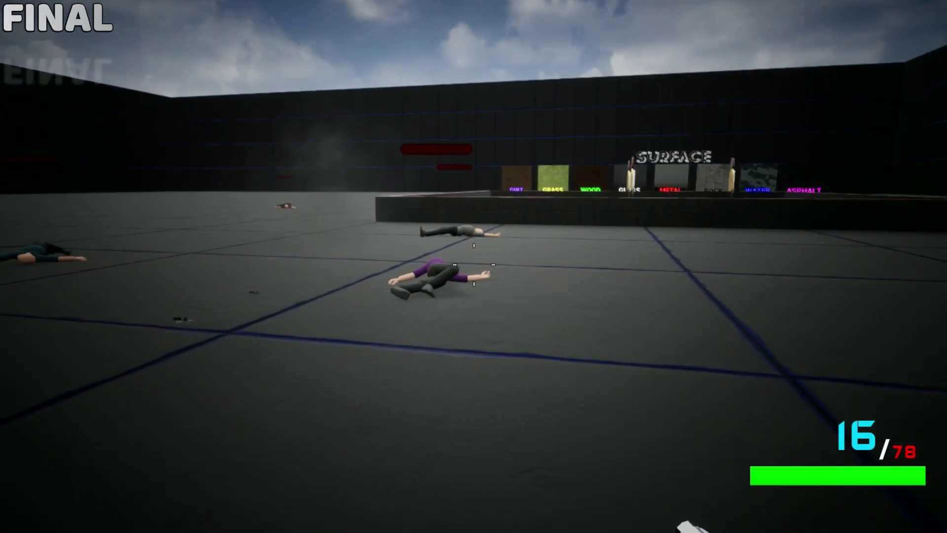
{"action": "key", "text": "2"}
{"action": "key", "text": "v"}
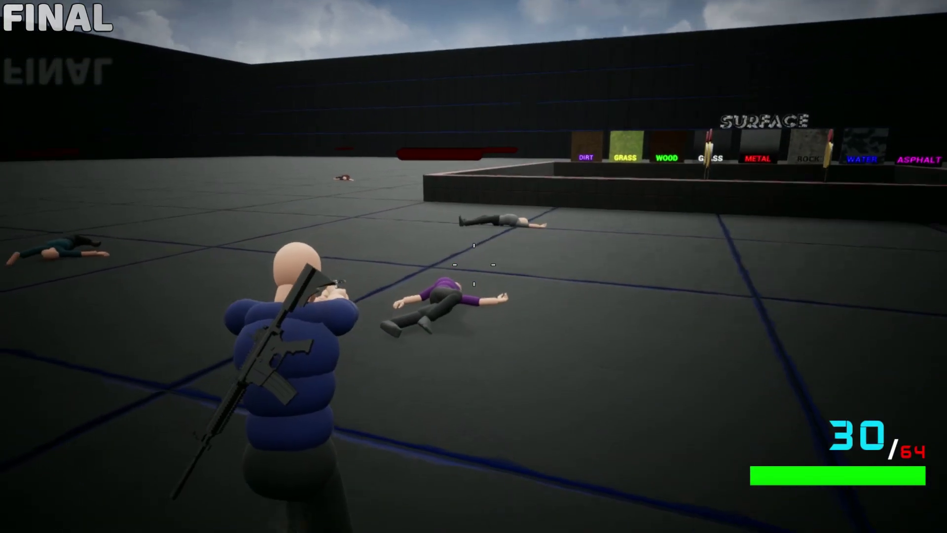
{"action": "key", "text": "w"}
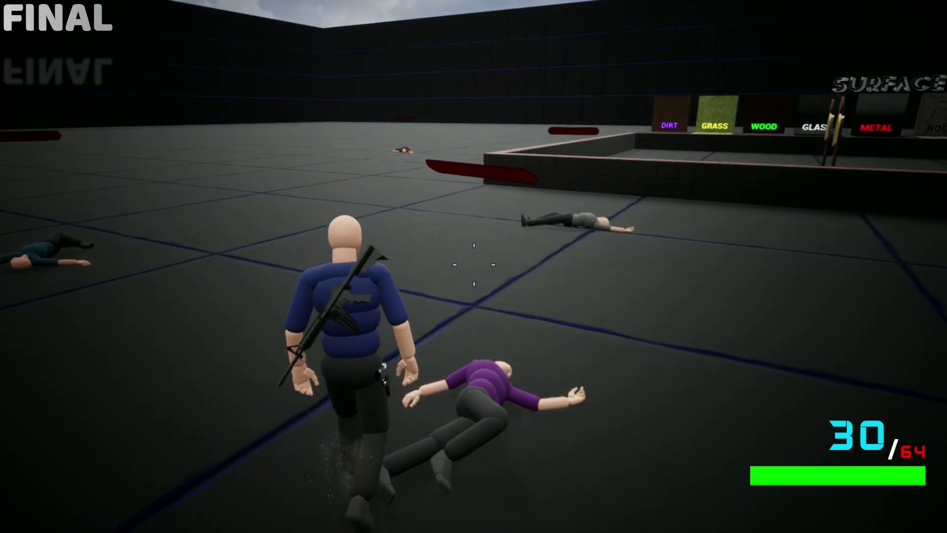
{"action": "key", "text": "w"}
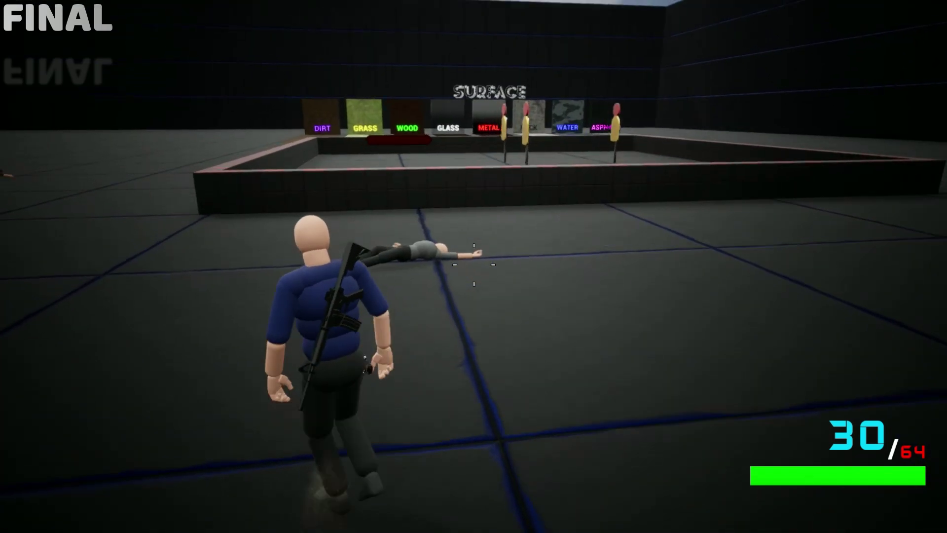
{"action": "key", "text": "w"}
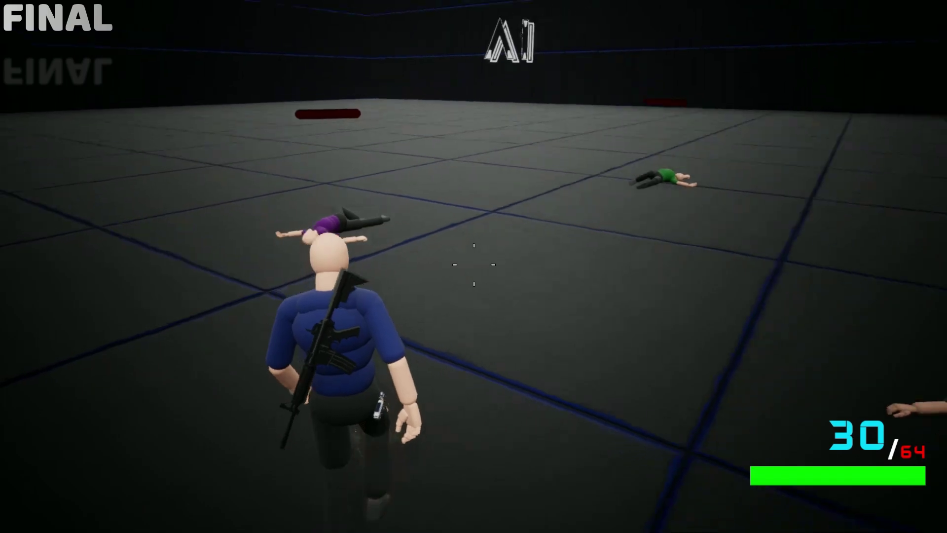
{"action": "key", "text": "w"}
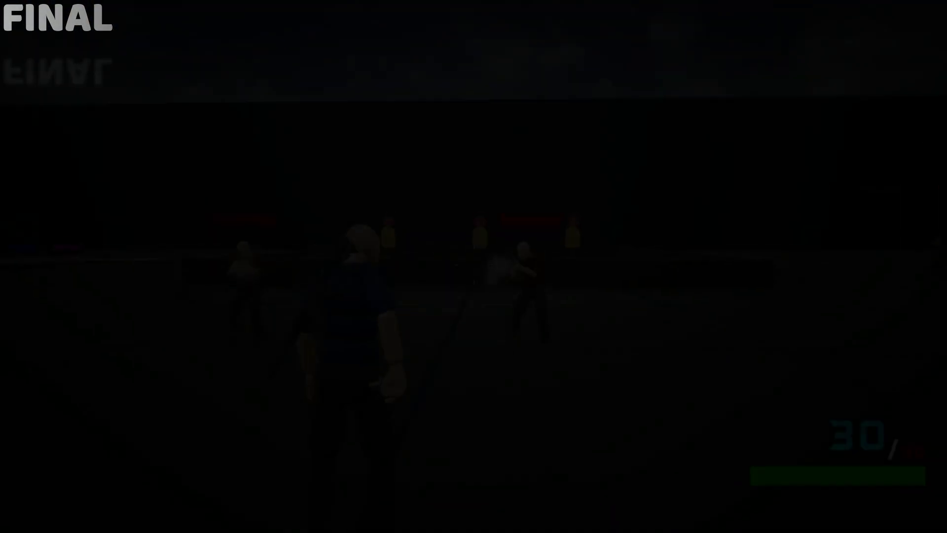
- Strafe into position, fire at the first red-shirted enemy, and reload the rifle
{"action": "key", "text": "a"}
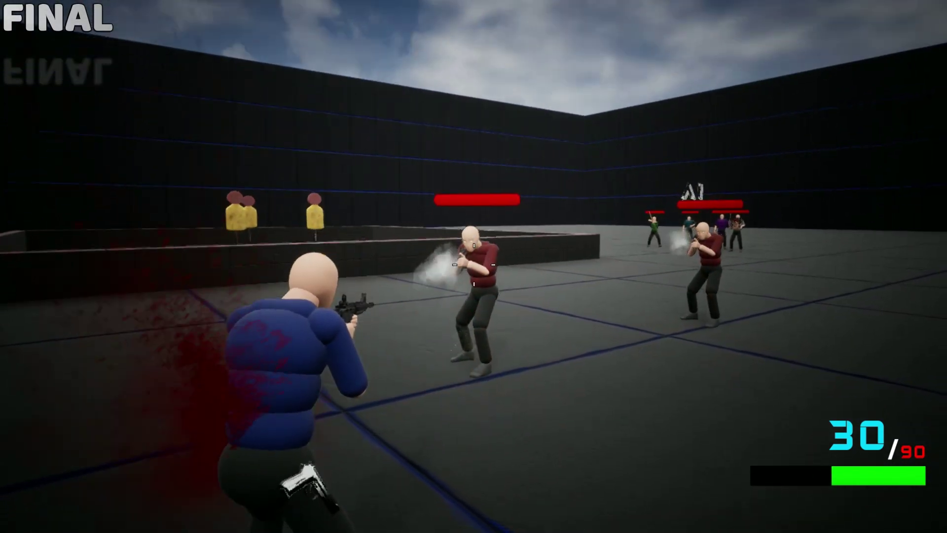
{"action": "left_click", "coordinate": [474, 265]}
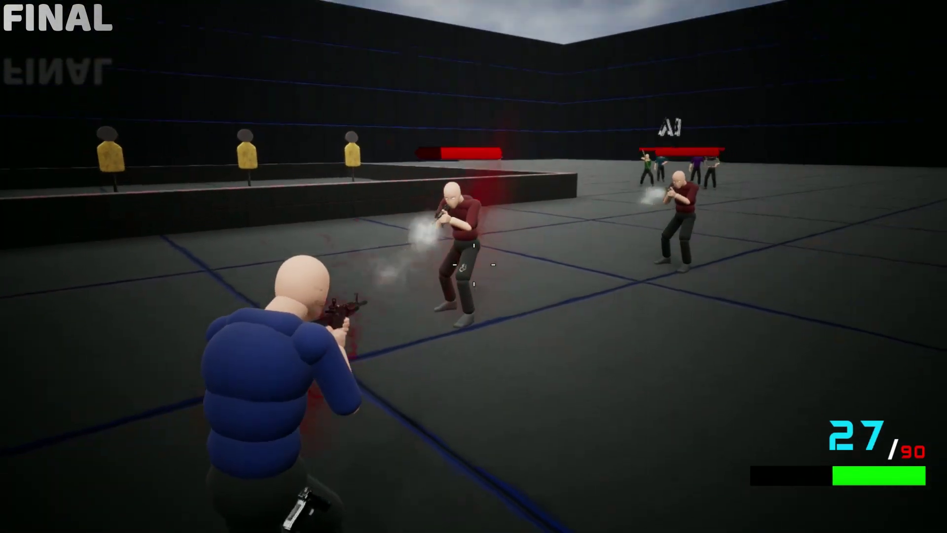
{"action": "left_click", "coordinate": [474, 265]}
{"action": "left_click", "coordinate": [473, 265]}
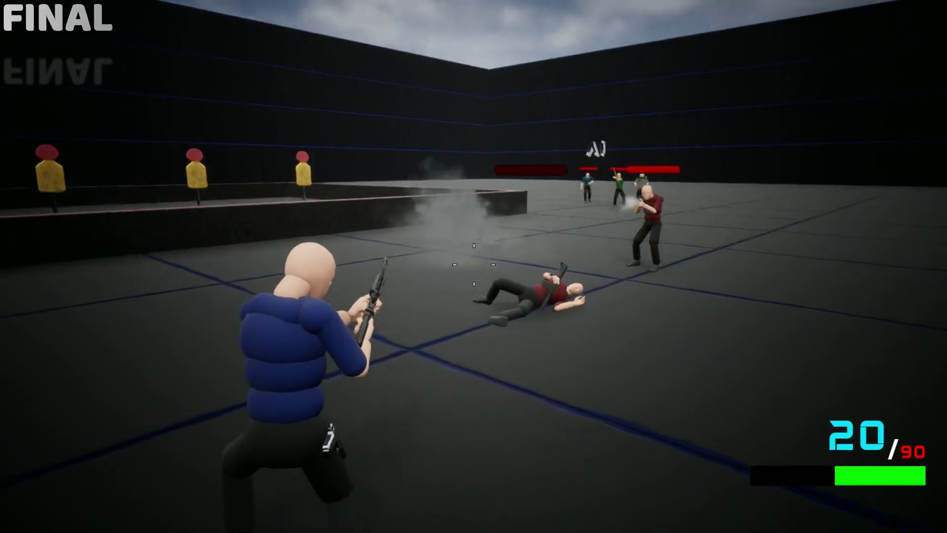
{"action": "key", "text": "r"}
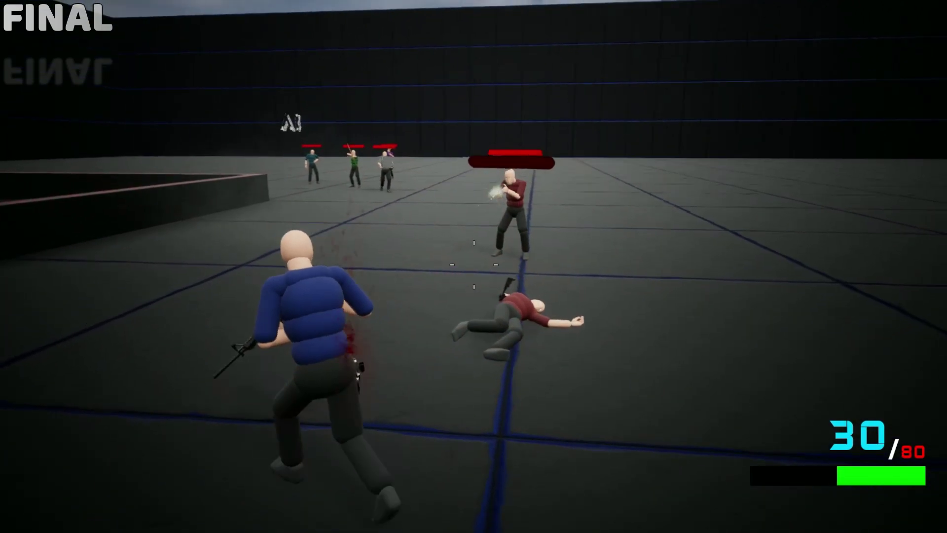
- Advance on the next red-shirted enemy, firing until it falls
{"action": "key", "text": "w"}
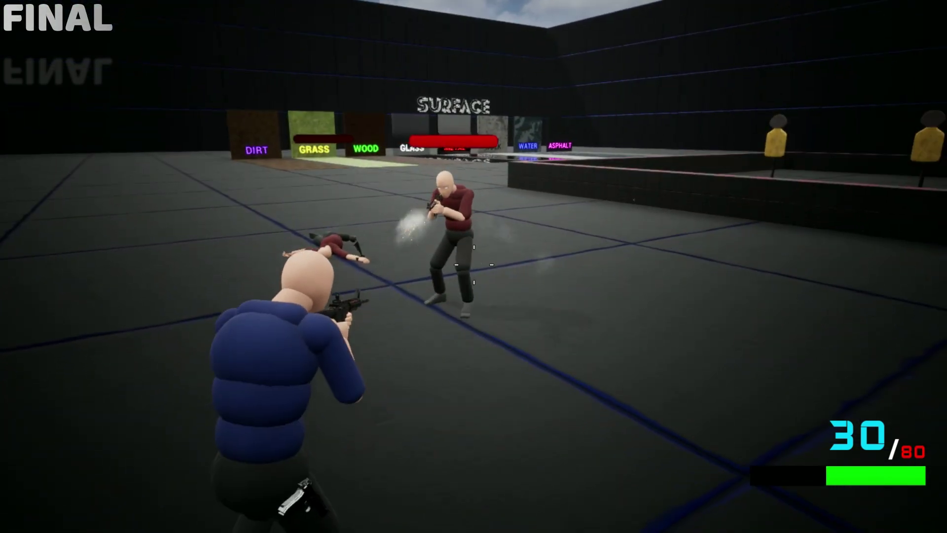
{"action": "left_click", "coordinate": [474, 265]}
{"action": "left_click", "coordinate": [474, 264]}
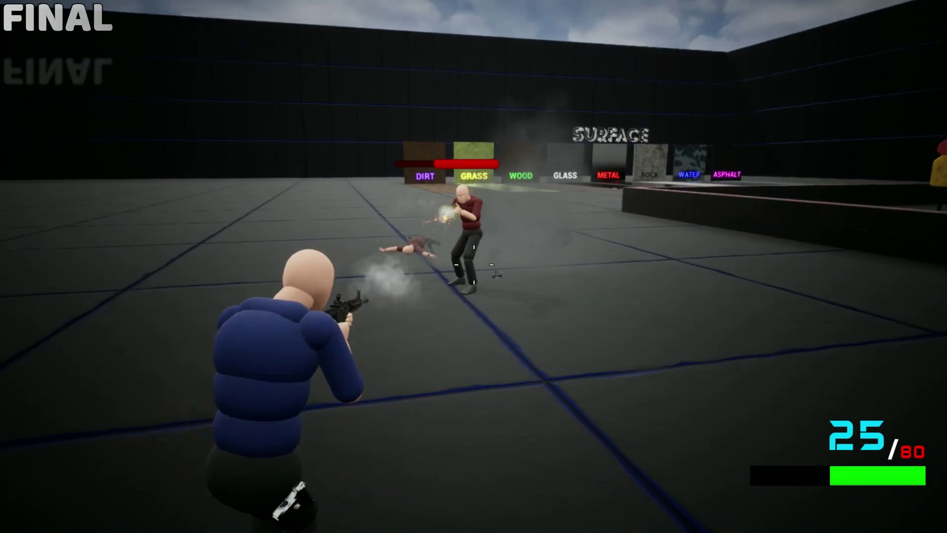
{"action": "key", "text": "a"}
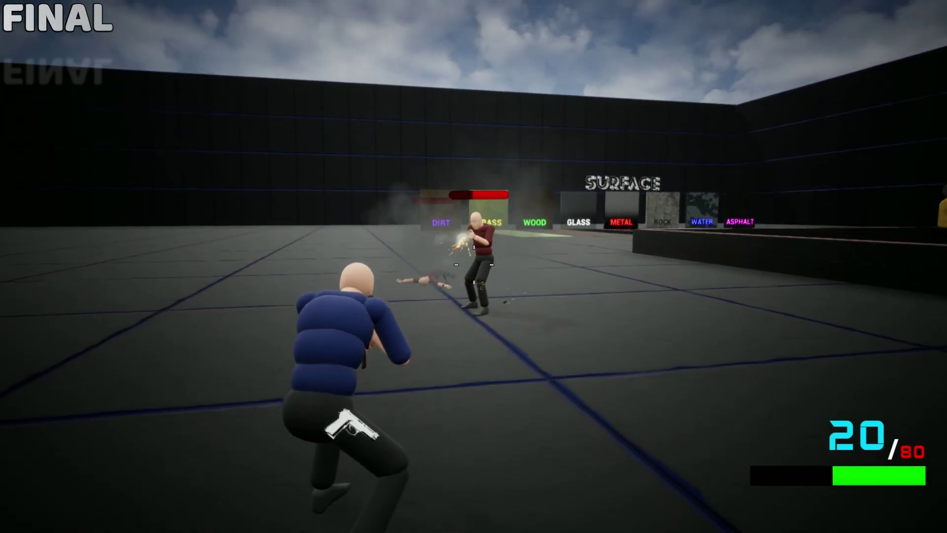
{"action": "left_click", "coordinate": [473, 264]}
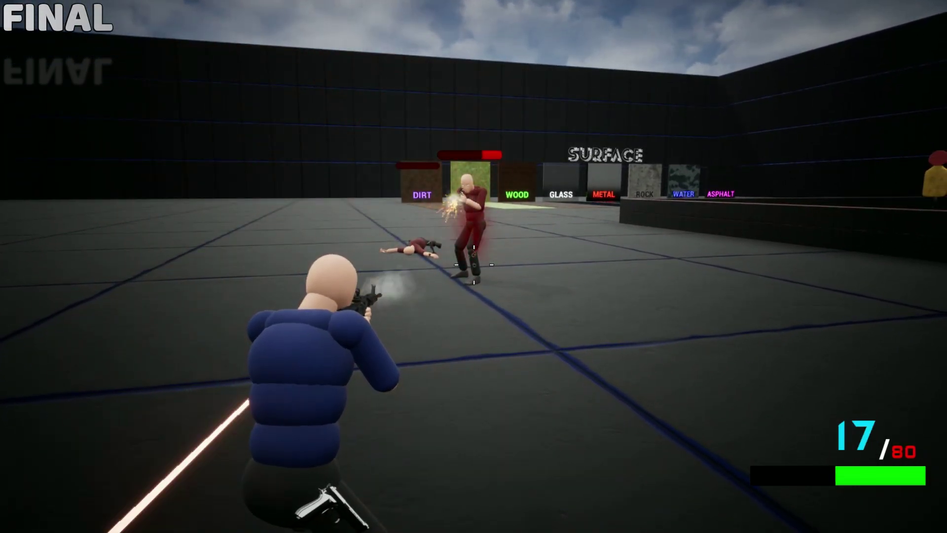
{"action": "key", "text": "w"}
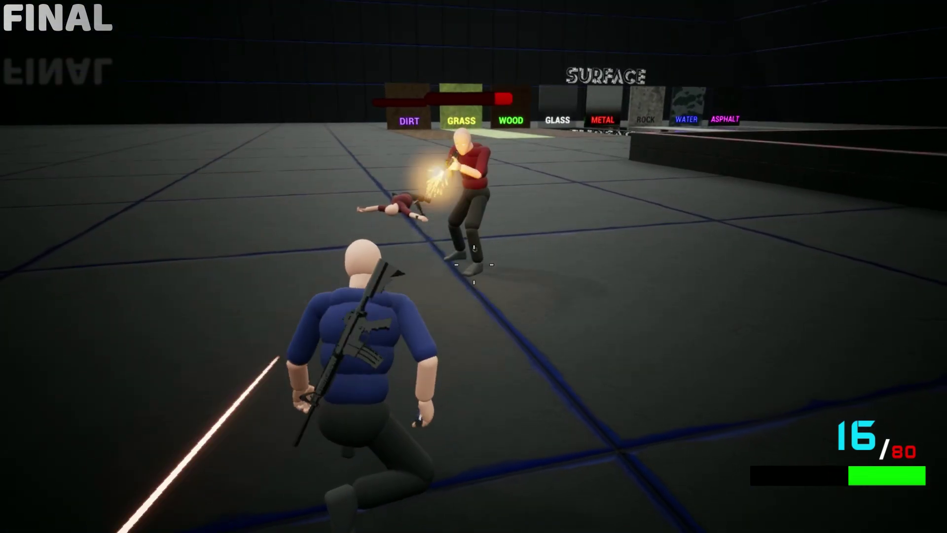
{"action": "key", "text": "w"}
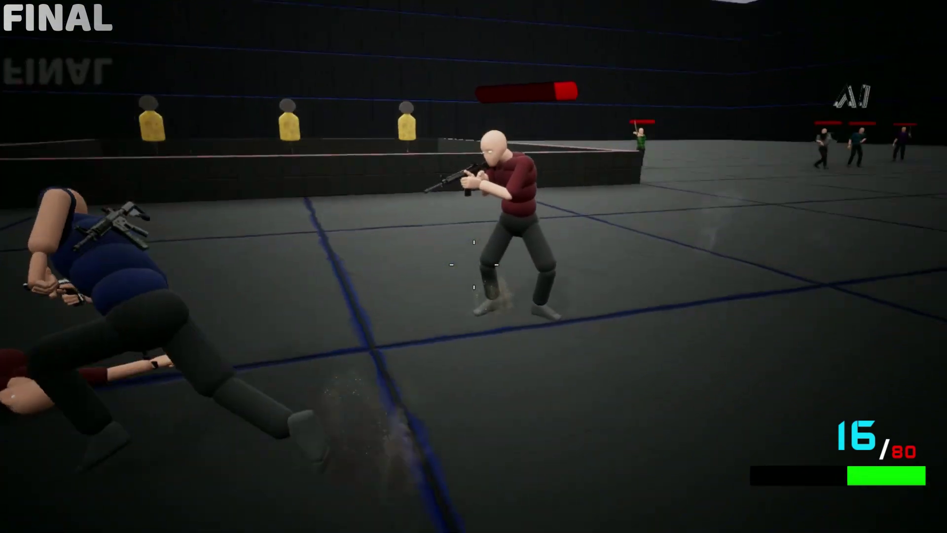
{"action": "key", "text": "w"}
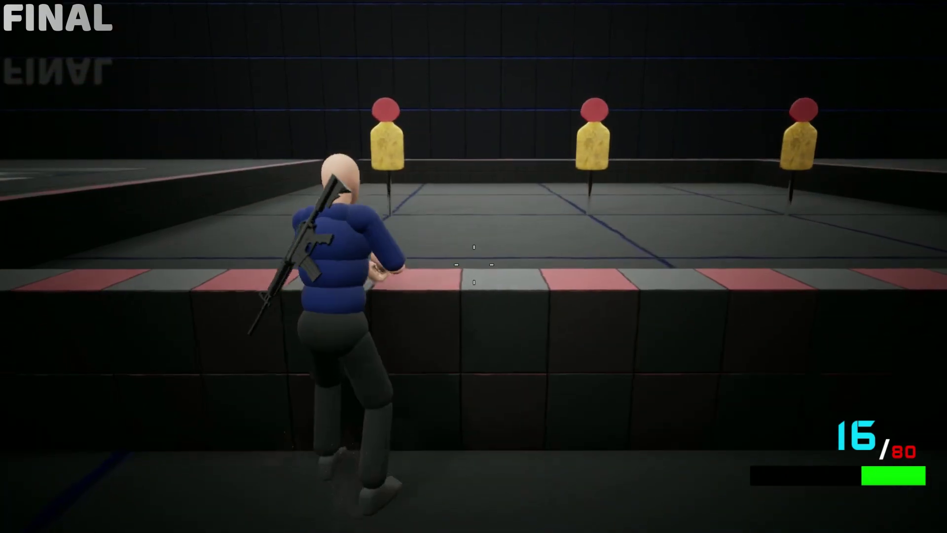
- Vault the low wall, shoot the remaining enemy, and reload to 30/89 ammo
{"action": "key", "text": "space"}
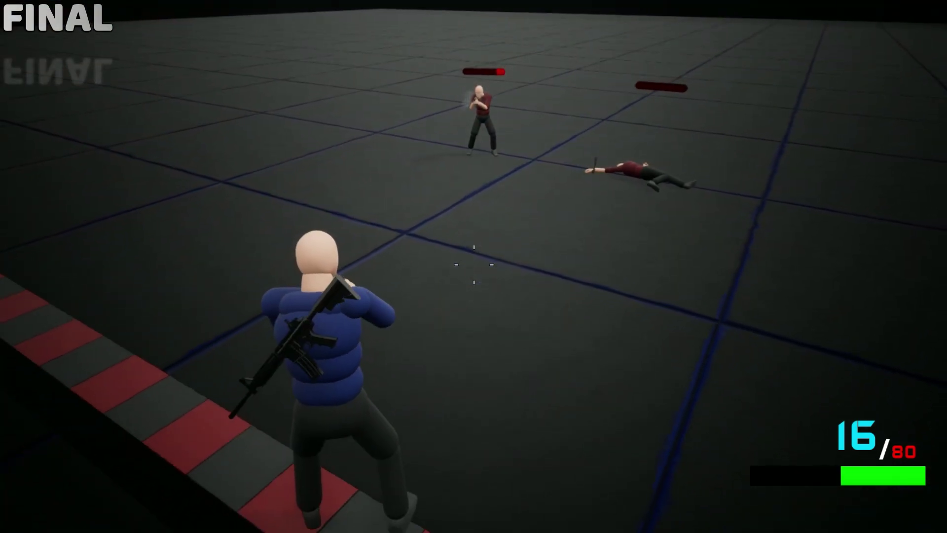
{"action": "key", "text": "w"}
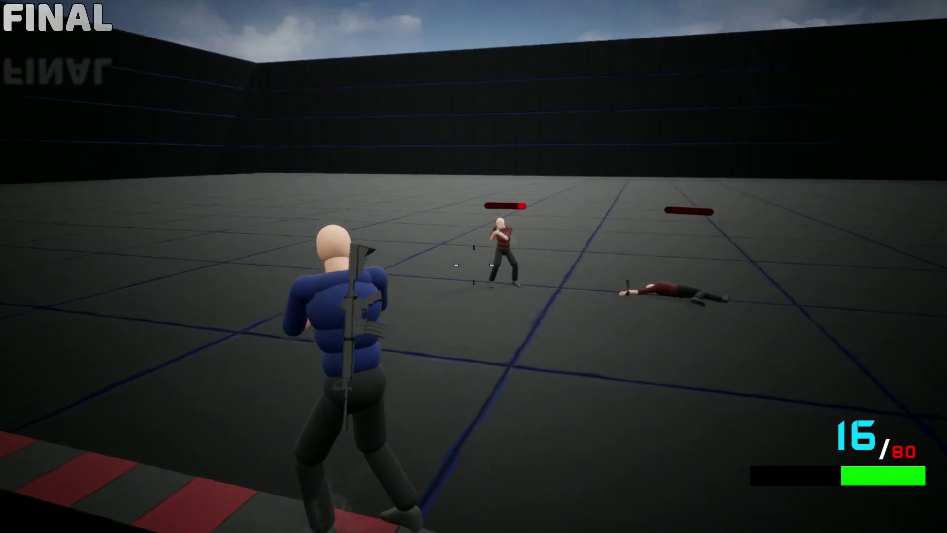
{"action": "left_click", "coordinate": [473, 265]}
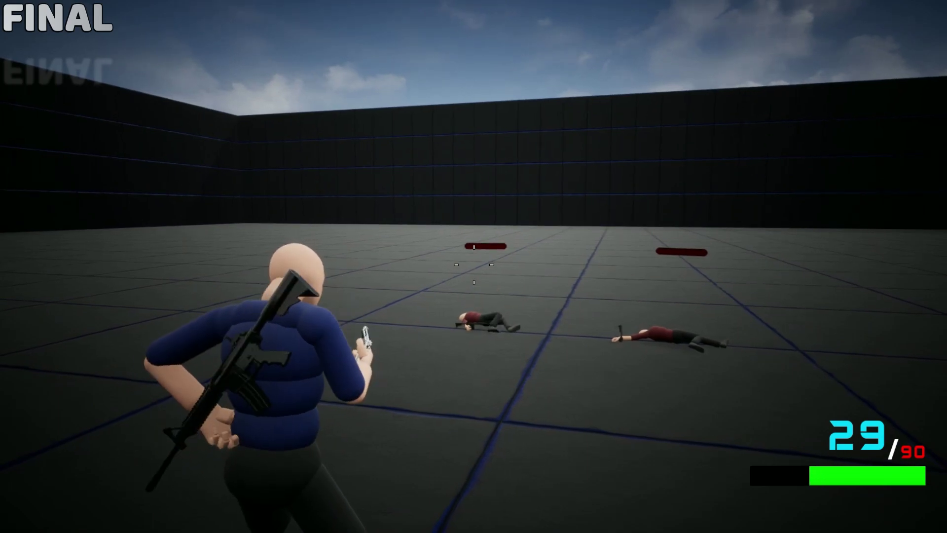
{"action": "key", "text": "r"}
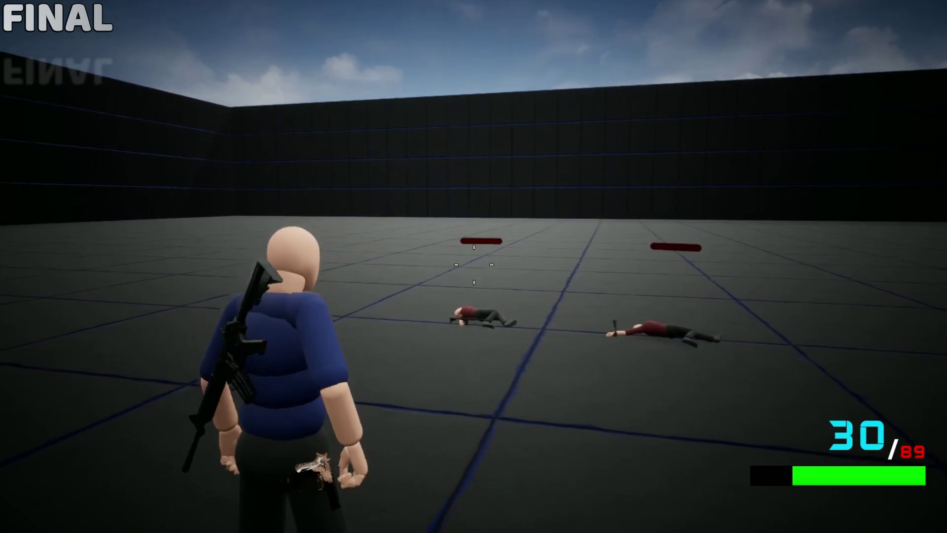
{"action": "key", "text": "s"}
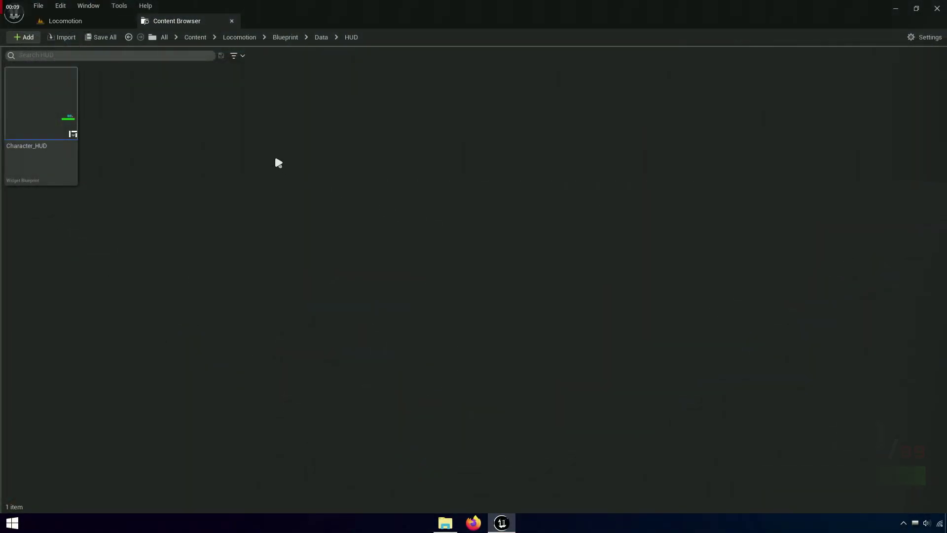
- Add a User Widget-based Widget Blueprint named Ai_HUD from the HUD folder's context menu
{"action": "right_click", "coordinate": [274, 154]}
{"action": "mouse_move", "coordinate": [319, 498]}
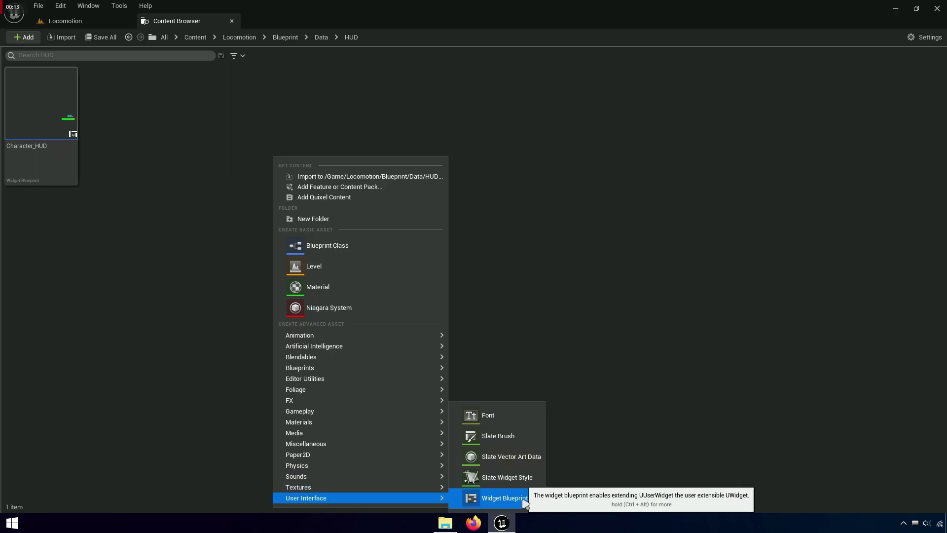
{"action": "left_click", "coordinate": [504, 497]}
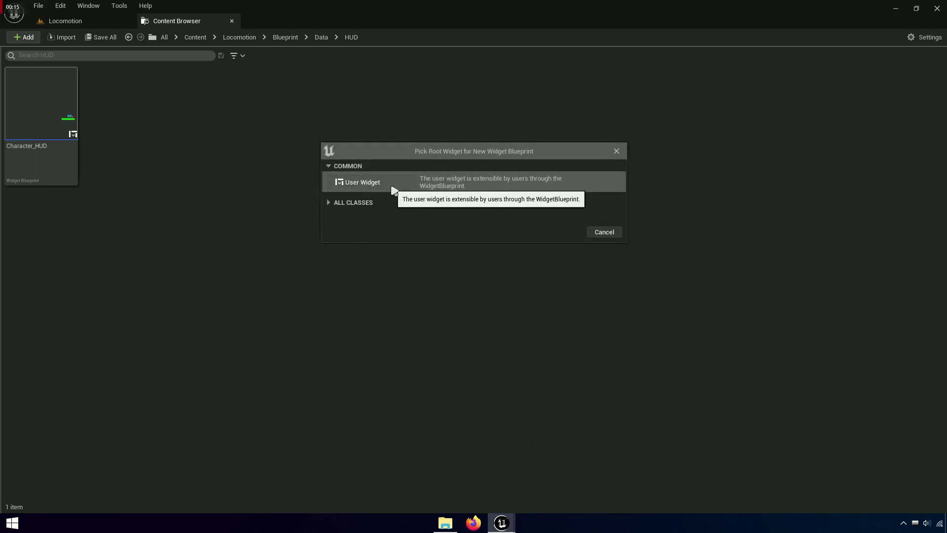
{"action": "left_click", "coordinate": [392, 188]}
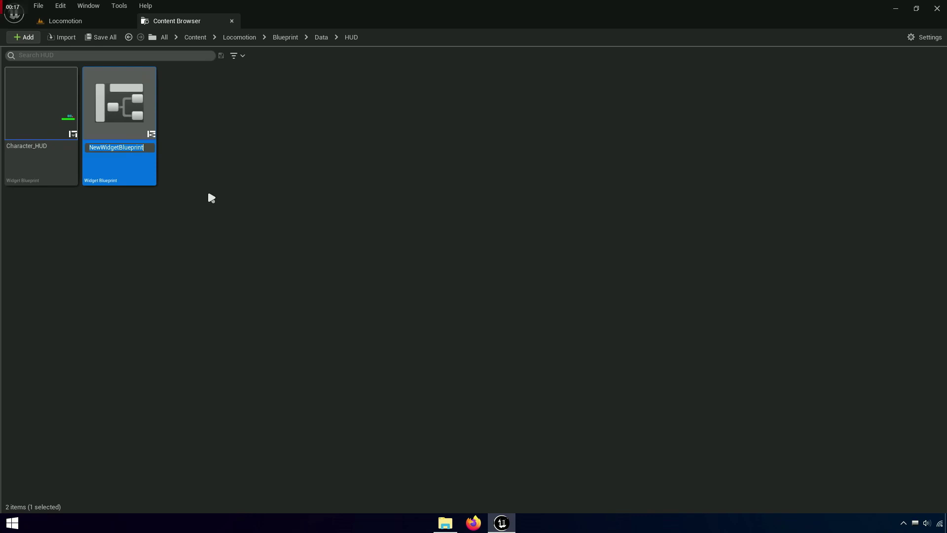
{"action": "type", "text": "Ai_"}
{"action": "type", "text": "HUD"}
{"action": "key", "text": "Return"}
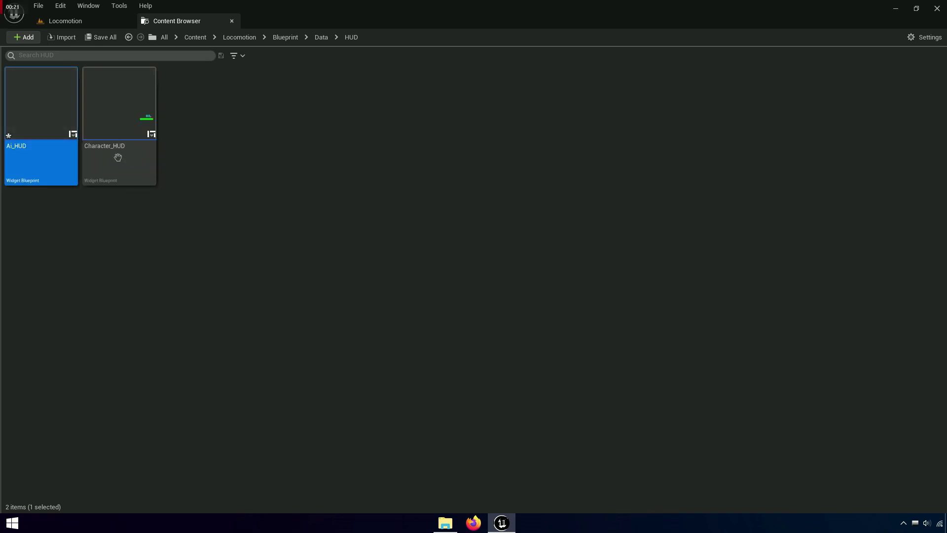
- Open Ai_HUD, dock its editor, and add a Canvas Panel under the root
{"action": "double_click", "coordinate": [43, 118]}
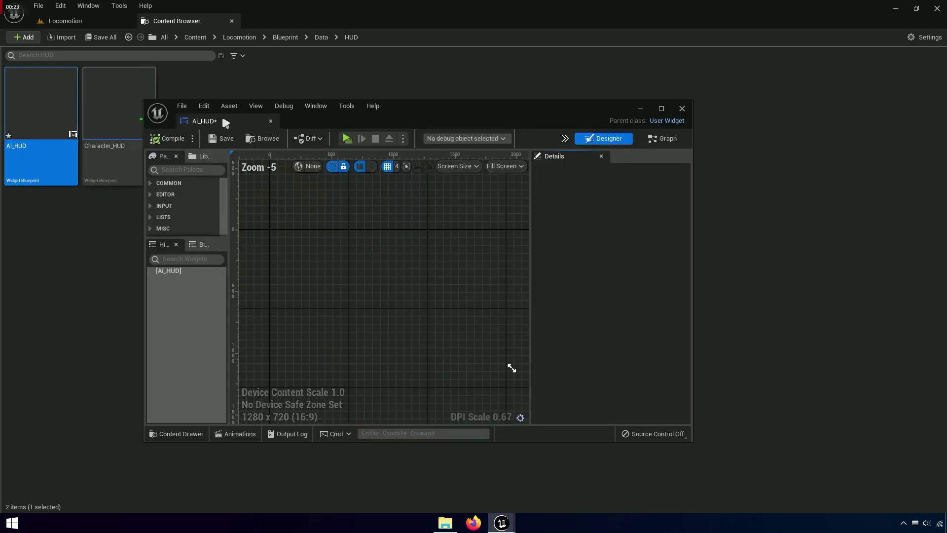
{"action": "left_click_drag", "start_coordinate": [226, 123], "coordinate": [324, 12]}
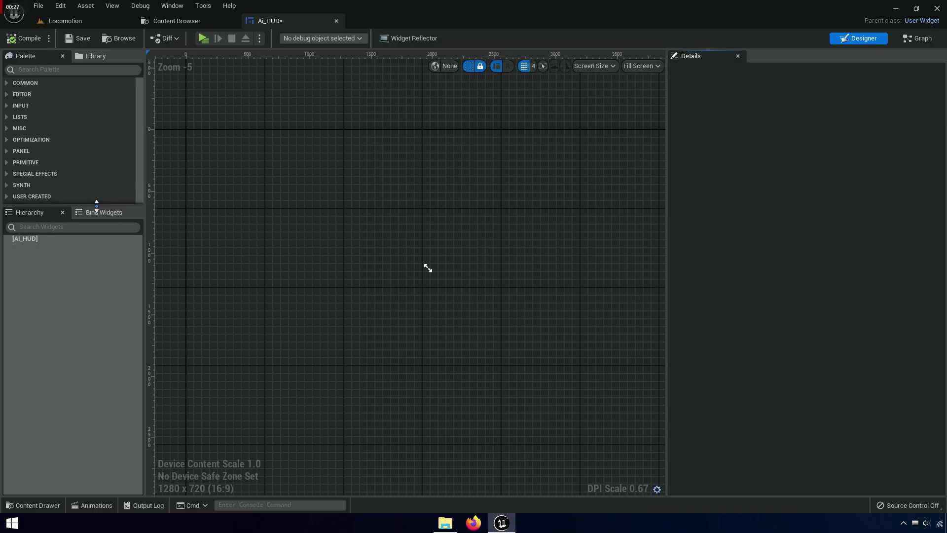
{"action": "left_click", "coordinate": [29, 240]}
{"action": "type", "text": "canvas"}
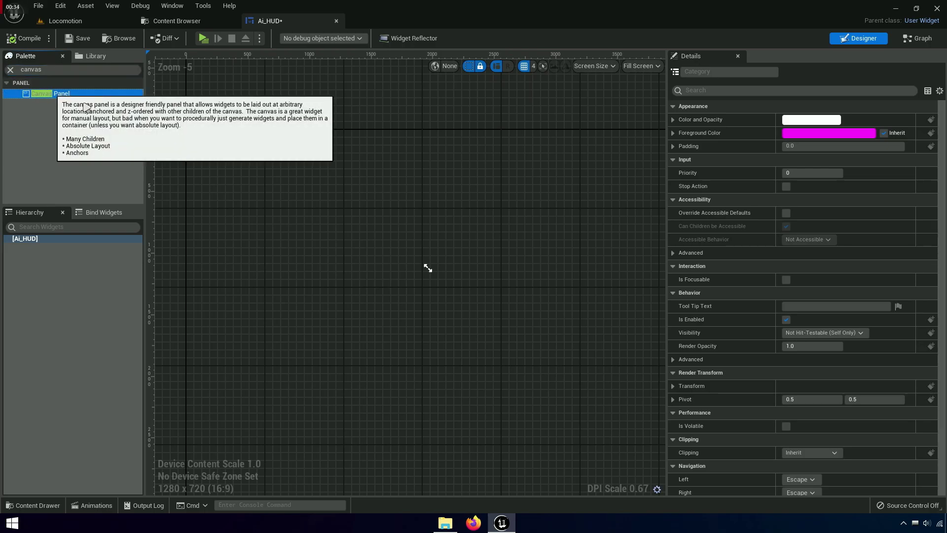
{"action": "left_click_drag", "start_coordinate": [53, 94], "coordinate": [32, 241]}
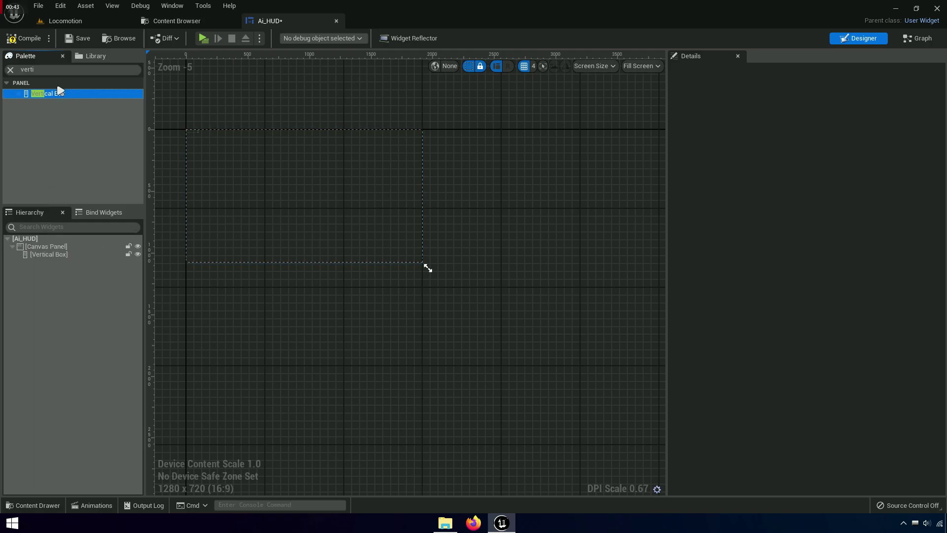
- Search the Palette for Progress Bar and place it inside the inner Canvas Panel
{"action": "double_click", "coordinate": [54, 70]}
{"action": "type", "text": "c"}
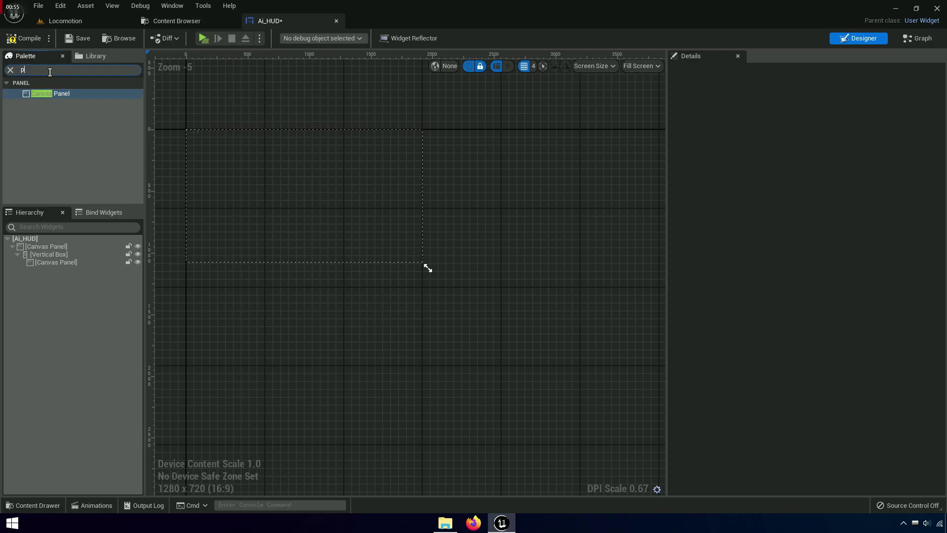
{"action": "type", "text": "rogress bar"}
{"action": "left_click_drag", "start_coordinate": [49, 94], "coordinate": [54, 267]}
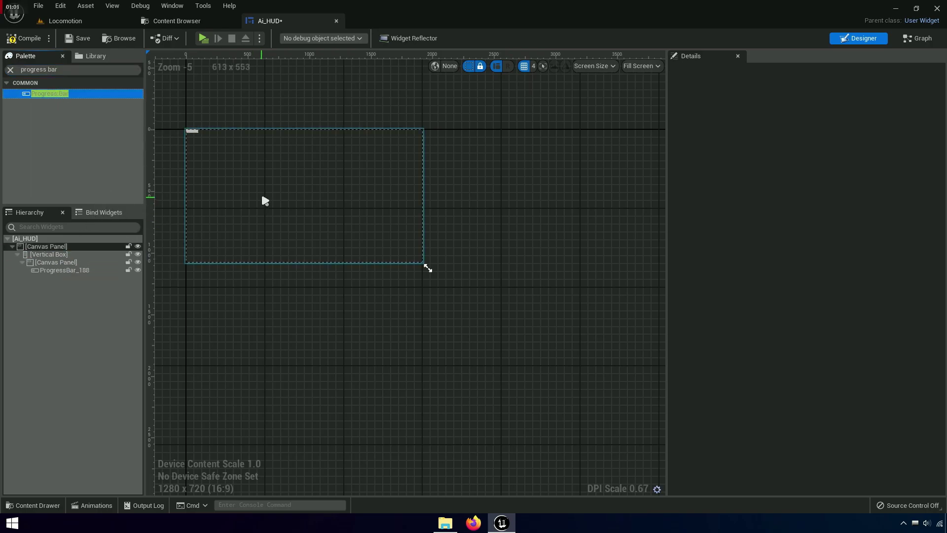
{"action": "scroll", "coordinate": [262, 191], "scroll_direction": "up", "scroll_amount": 6}
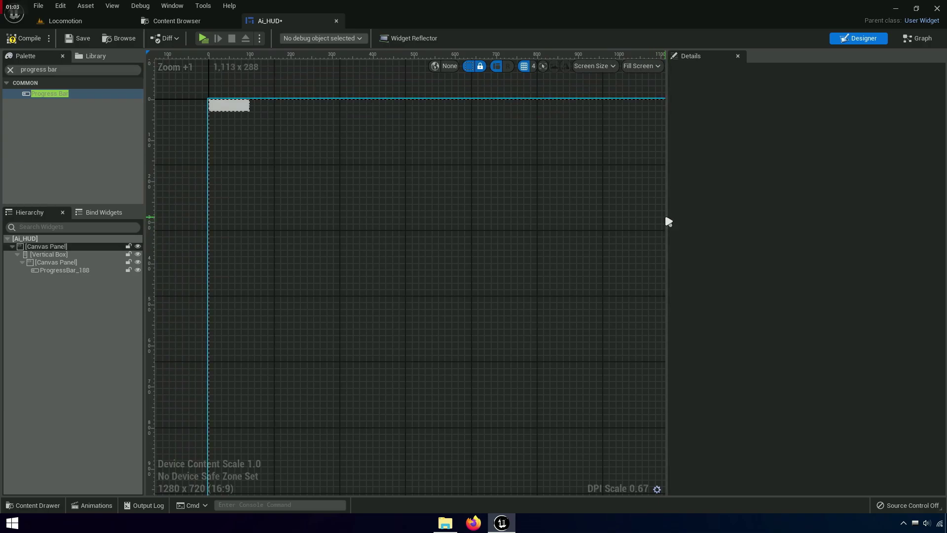
{"action": "left_click_drag", "start_coordinate": [667, 215], "coordinate": [943, 217]}
{"action": "scroll", "coordinate": [665, 251], "scroll_direction": "down", "scroll_amount": 2}
{"action": "right_click_drag", "start_coordinate": [634, 253], "coordinate": [499, 220]}
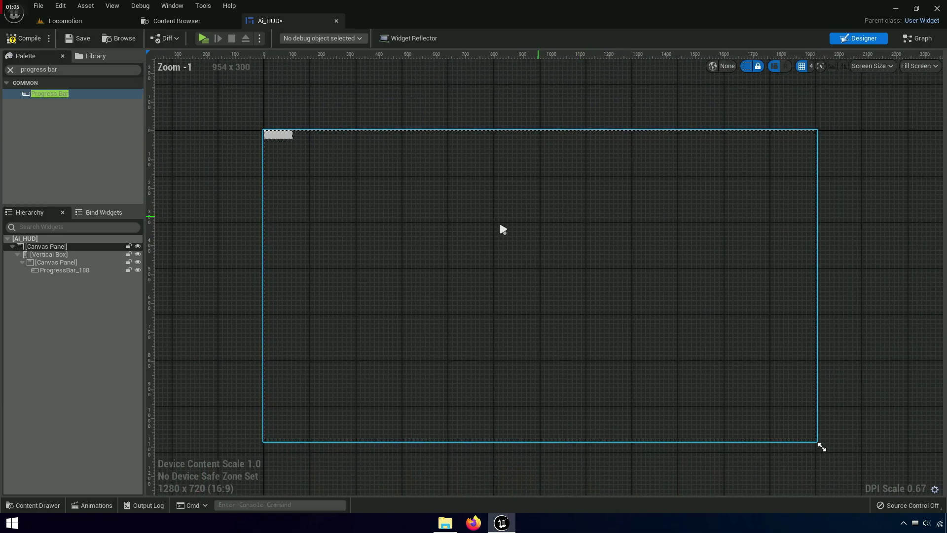
- Switch the designer preview sizing from Fill Screen to Desired
{"action": "left_click", "coordinate": [49, 255]}
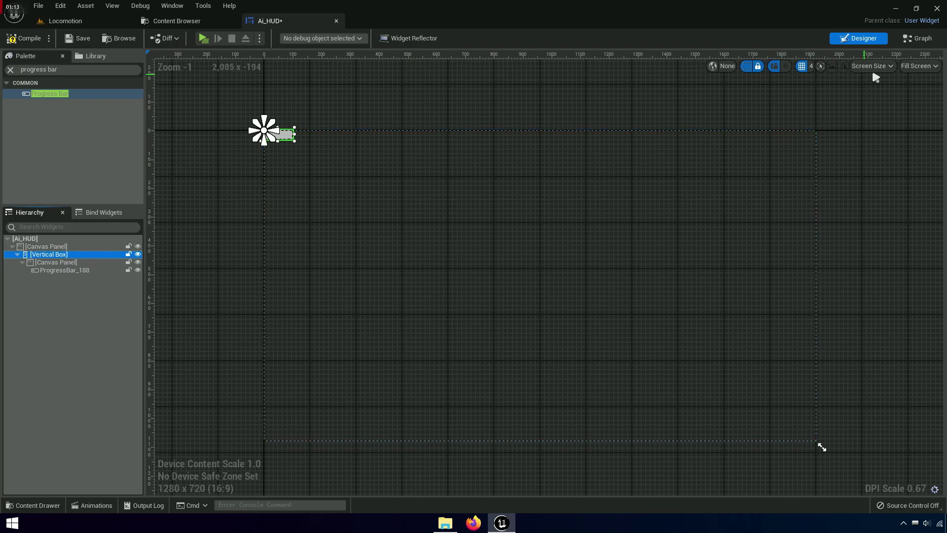
{"action": "left_click", "coordinate": [63, 276]}
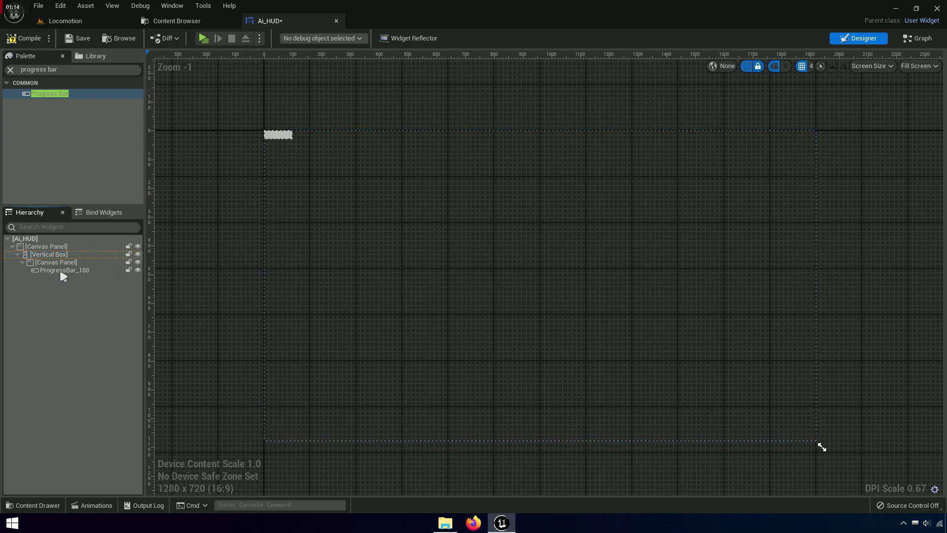
{"action": "left_click", "coordinate": [918, 67]}
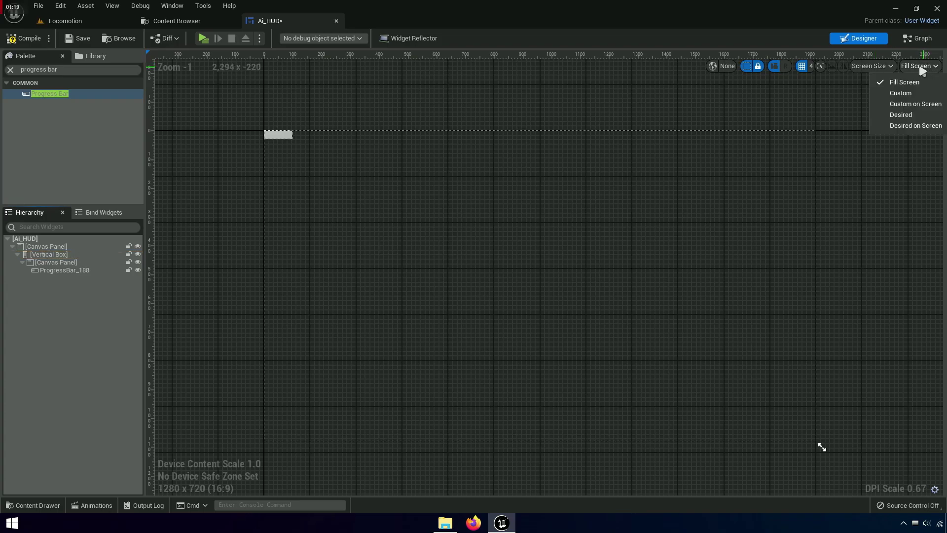
{"action": "left_click", "coordinate": [879, 65]}
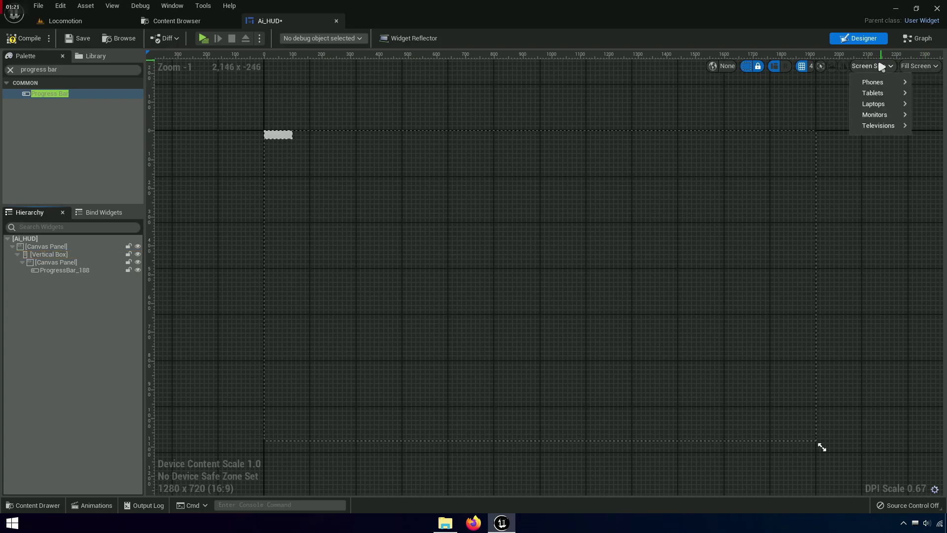
{"action": "left_click", "coordinate": [931, 74]}
{"action": "left_click", "coordinate": [918, 67]}
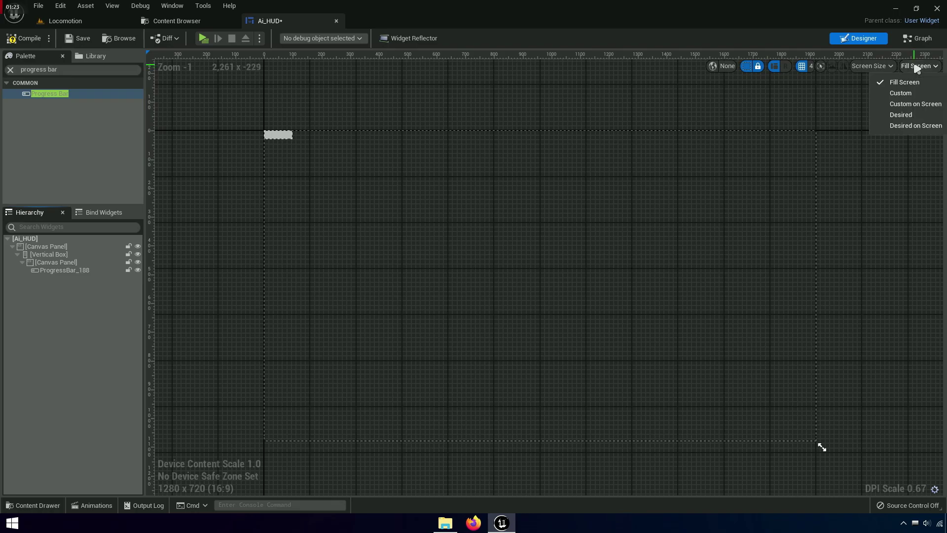
{"action": "left_click", "coordinate": [919, 126]}
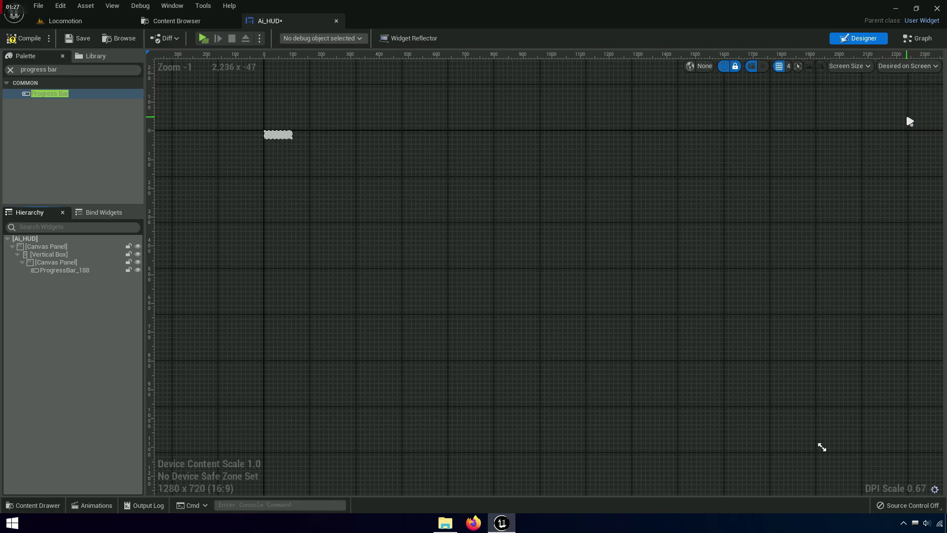
{"action": "right_click_drag", "start_coordinate": [907, 119], "coordinate": [886, 110]}
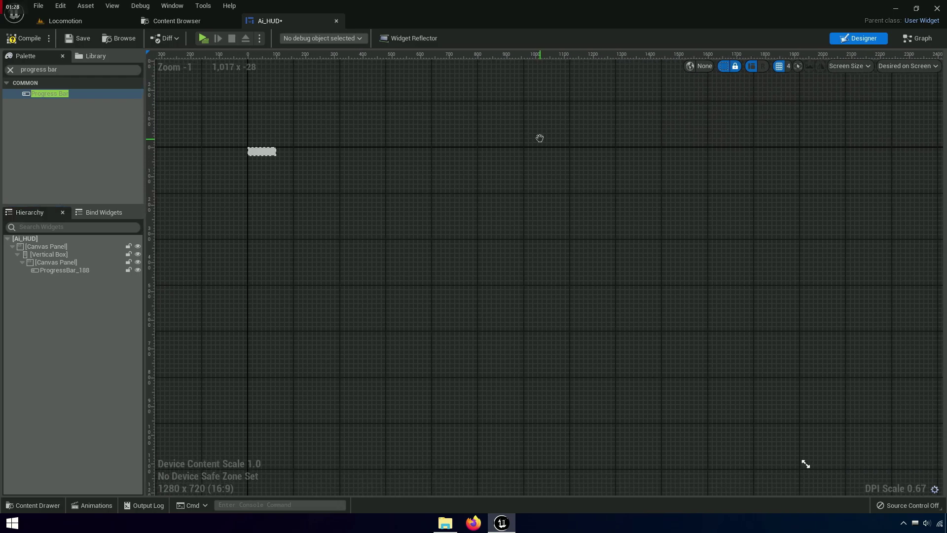
{"action": "left_click", "coordinate": [907, 65]}
{"action": "left_click", "coordinate": [905, 117]}
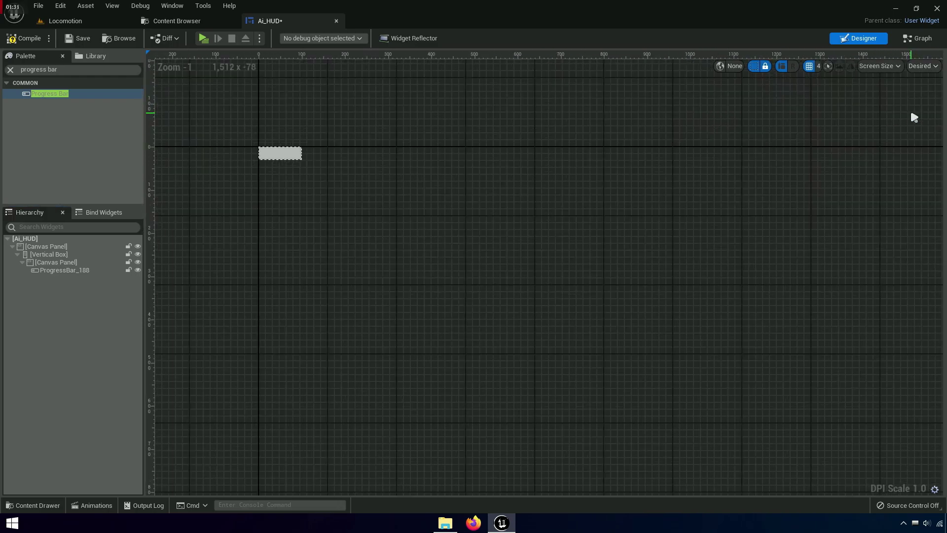
{"action": "left_click", "coordinate": [920, 65]}
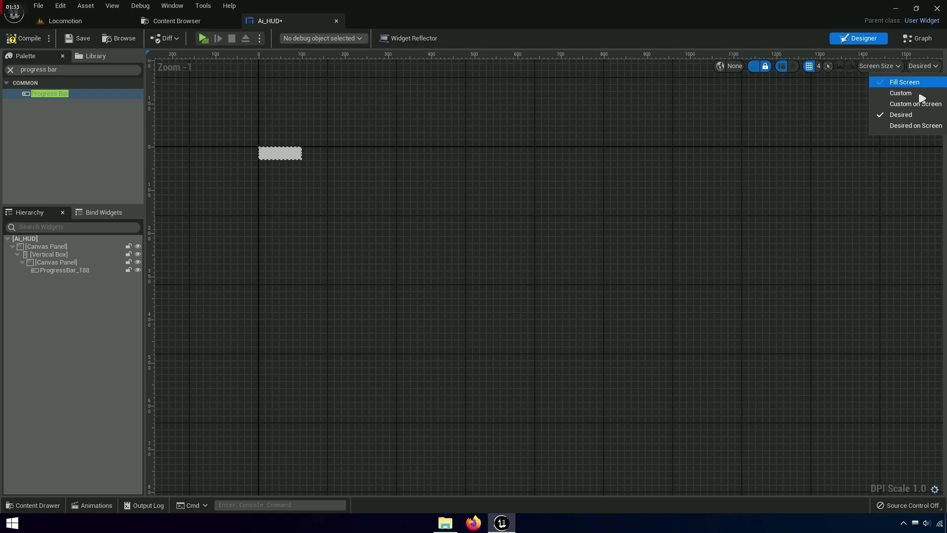
- Frame the enlarged progress bar and select the root Canvas Panel with its Details panel shown
{"action": "left_click", "coordinate": [353, 171]}
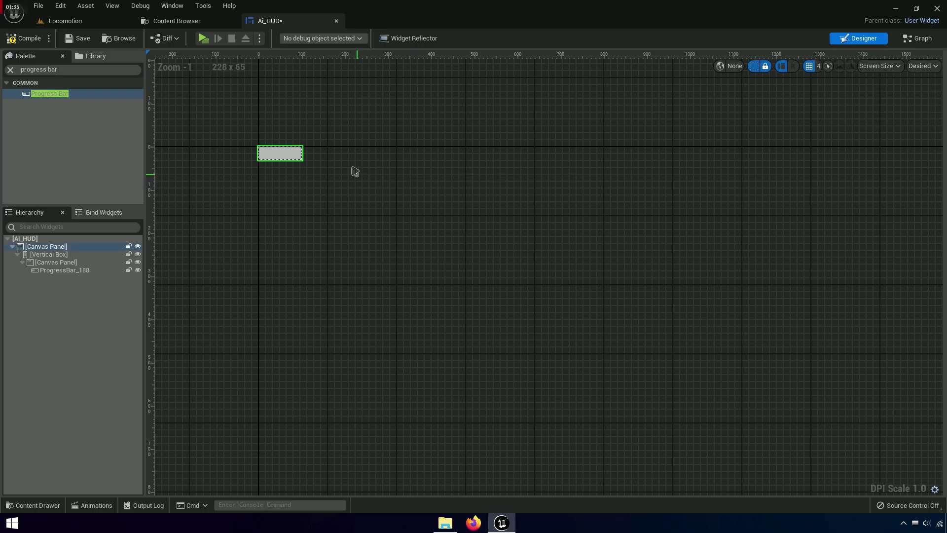
{"action": "scroll", "coordinate": [362, 168], "scroll_direction": "up", "scroll_amount": 5}
{"action": "scroll", "coordinate": [362, 169], "scroll_direction": "up", "scroll_amount": 4}
{"action": "left_click", "coordinate": [49, 262]}
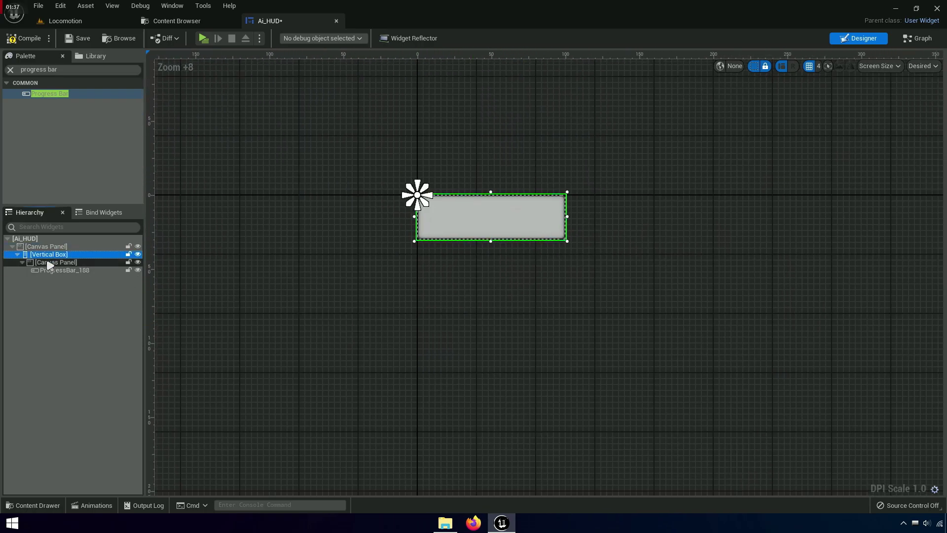
{"action": "left_click", "coordinate": [46, 246]}
{"action": "key", "text": "Left"}
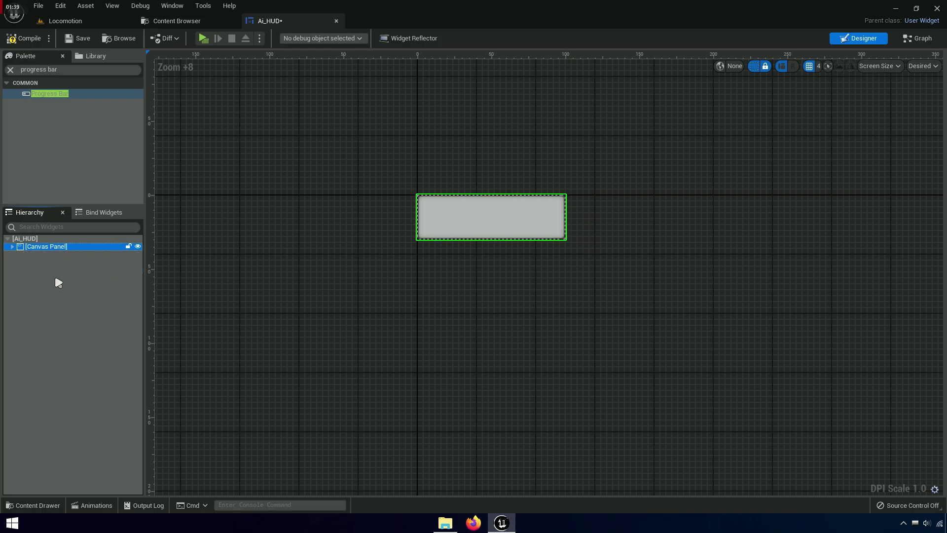
{"action": "left_click", "coordinate": [417, 311]}
{"action": "scroll", "coordinate": [437, 250], "scroll_direction": "up", "scroll_amount": 6}
{"action": "right_click_drag", "start_coordinate": [437, 250], "coordinate": [452, 303]}
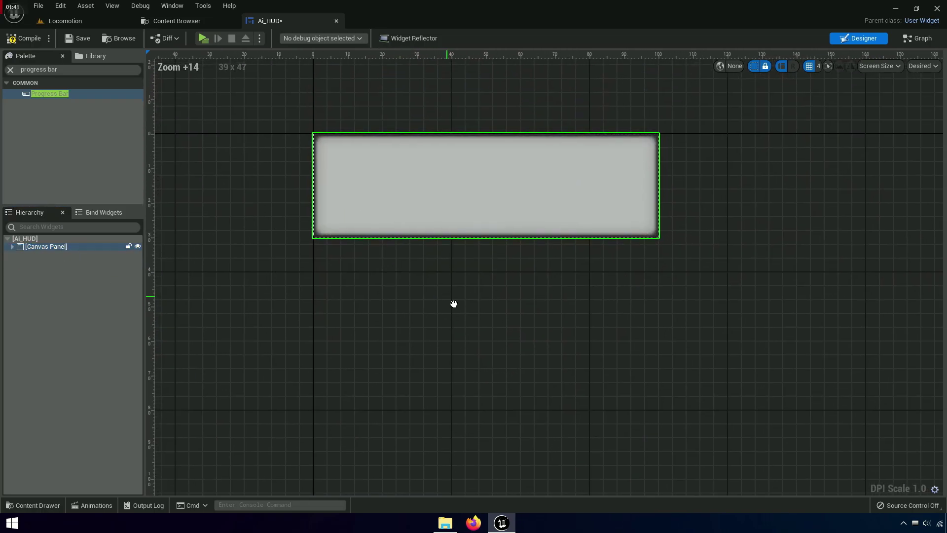
{"action": "left_click", "coordinate": [13, 246]}
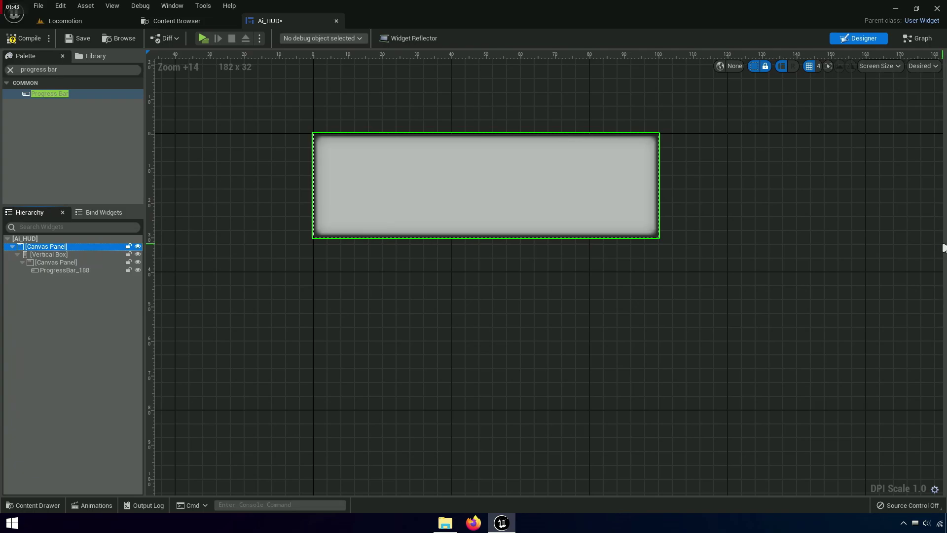
{"action": "left_click_drag", "start_coordinate": [943, 247], "coordinate": [598, 260]}
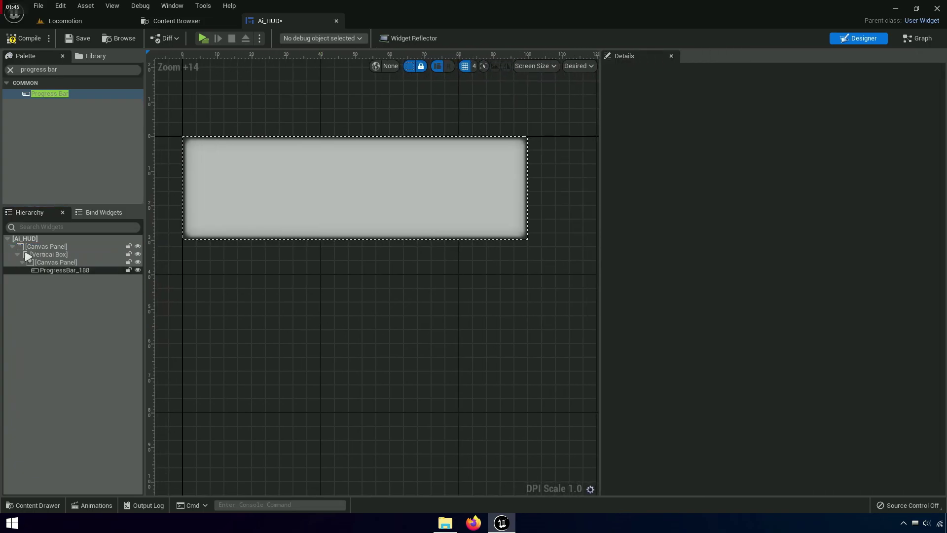
- Centre-anchor the Vertical Box at position 0,0 with 0.5/0.5 alignment; set the inner Canvas Panel to Fill
{"action": "left_click", "coordinate": [44, 246]}
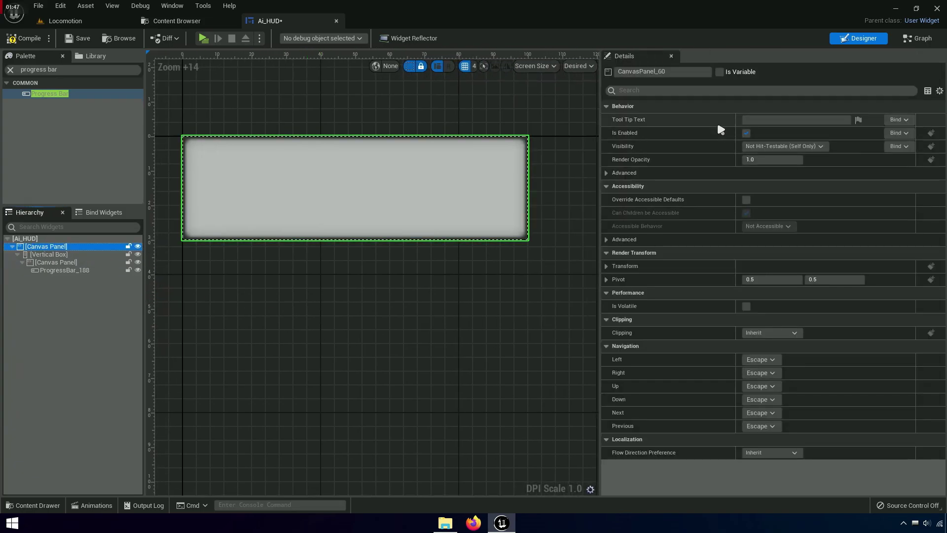
{"action": "left_click", "coordinate": [60, 254]}
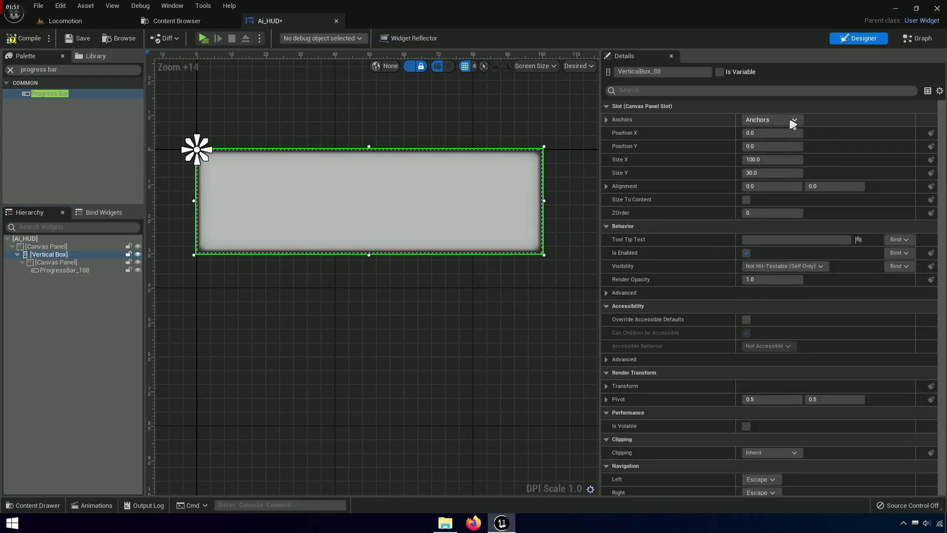
{"action": "left_click", "coordinate": [791, 123]}
{"action": "left_click", "coordinate": [794, 178]}
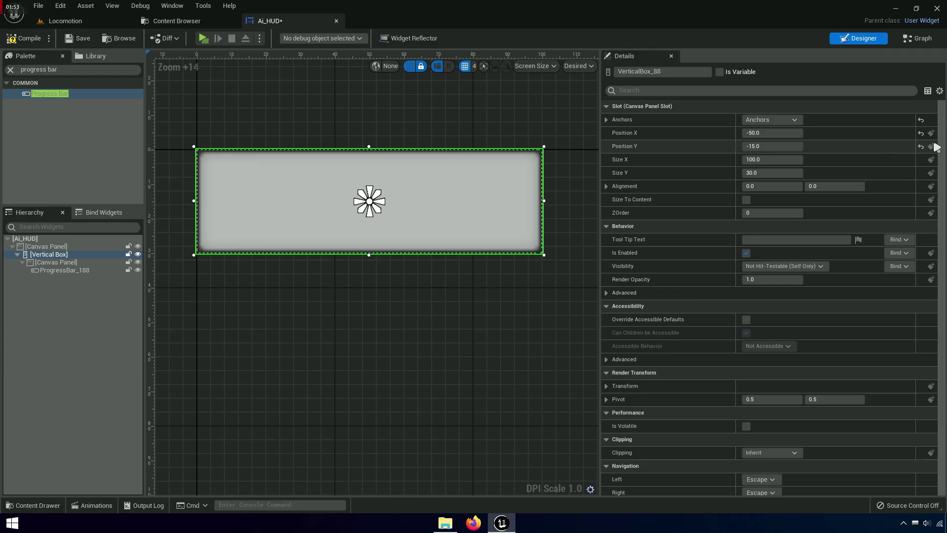
{"action": "left_click", "coordinate": [921, 133]}
{"action": "left_click", "coordinate": [921, 146]}
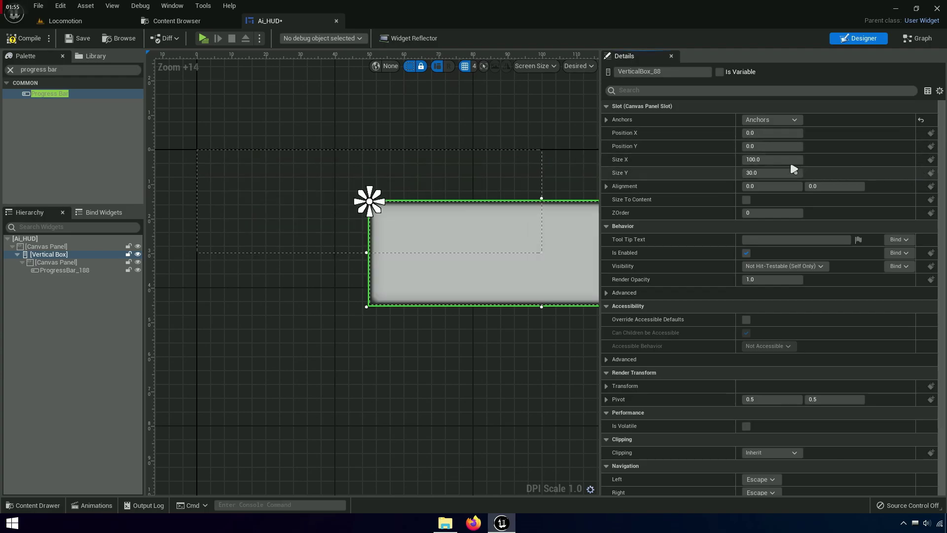
{"action": "left_click", "coordinate": [769, 188]}
{"action": "type", "text": "0.5"}
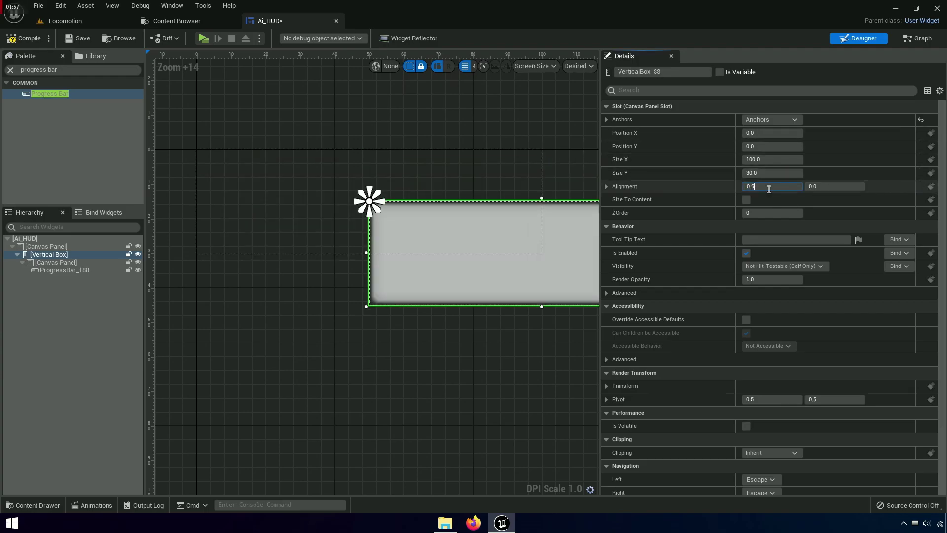
{"action": "left_click", "coordinate": [836, 187]}
{"action": "type", "text": "0.5"}
{"action": "key", "text": "Return"}
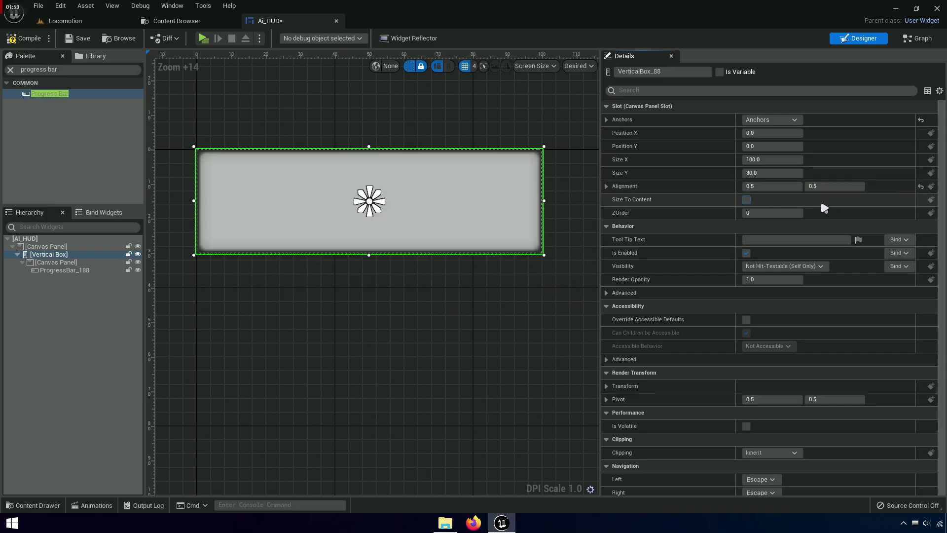
{"action": "left_click", "coordinate": [64, 263]}
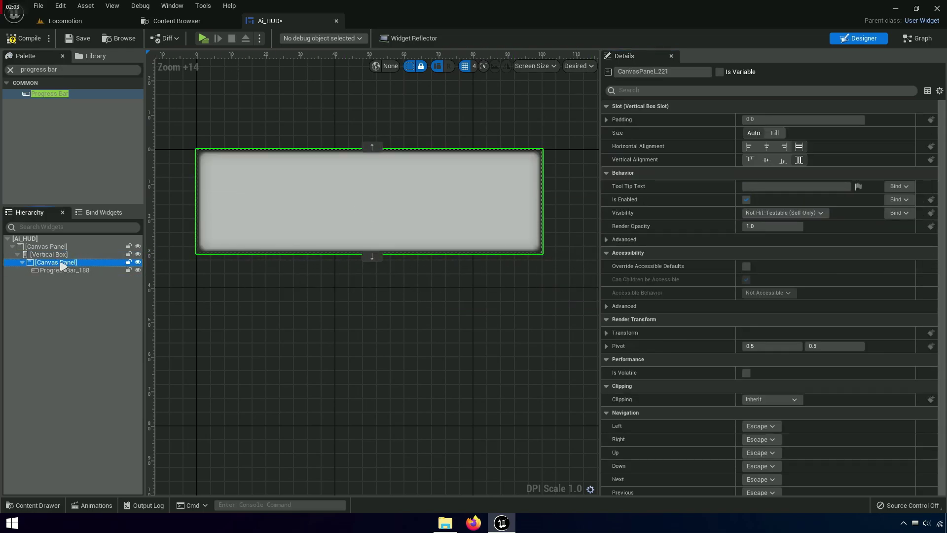
{"action": "left_click", "coordinate": [775, 133]}
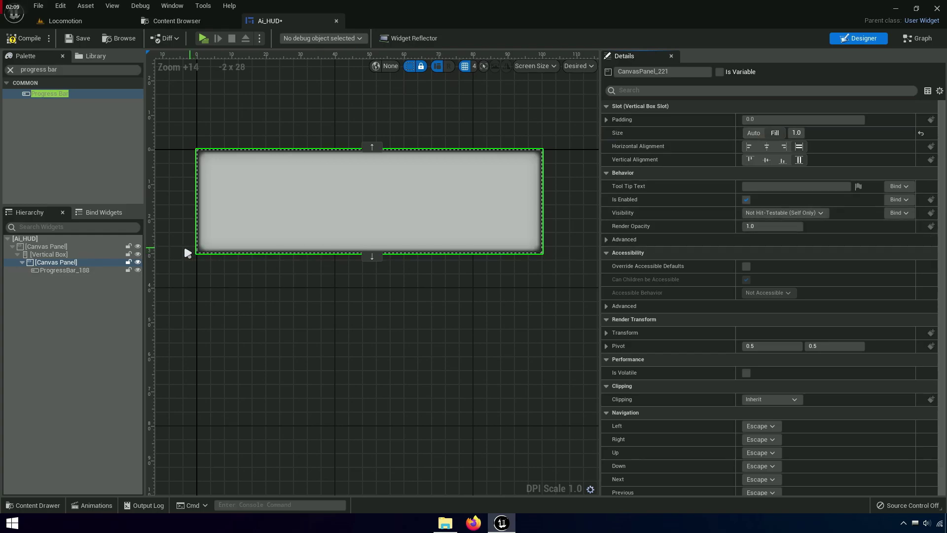
- Anchor the progress bar to the centre at position 0,0 with 0.5/0.5 alignment
{"action": "left_click", "coordinate": [63, 272]}
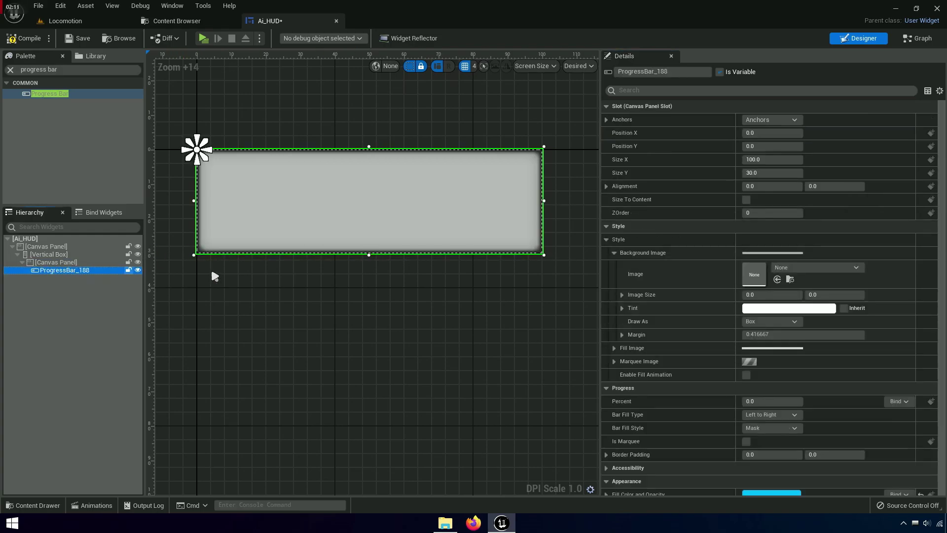
{"action": "left_click", "coordinate": [793, 120]}
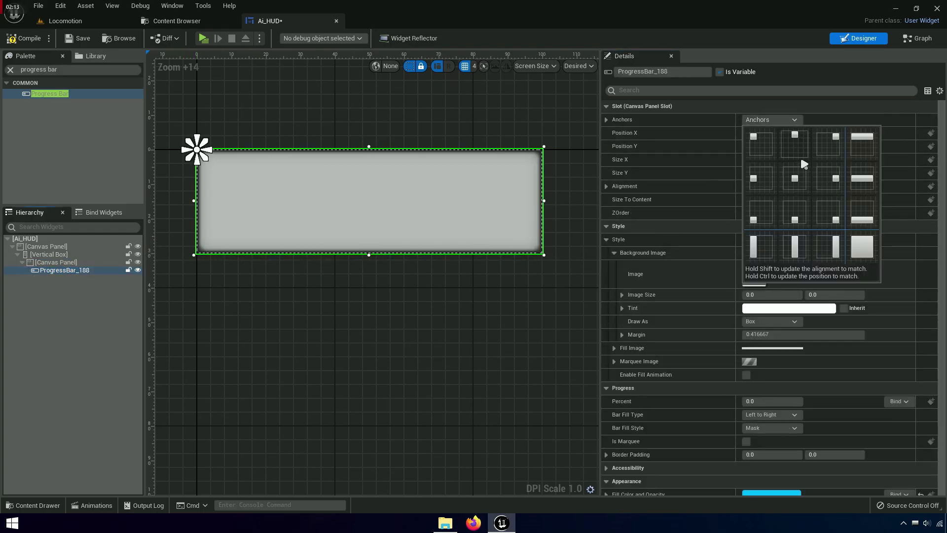
{"action": "left_click", "coordinate": [794, 178], "text": "ctrl"}
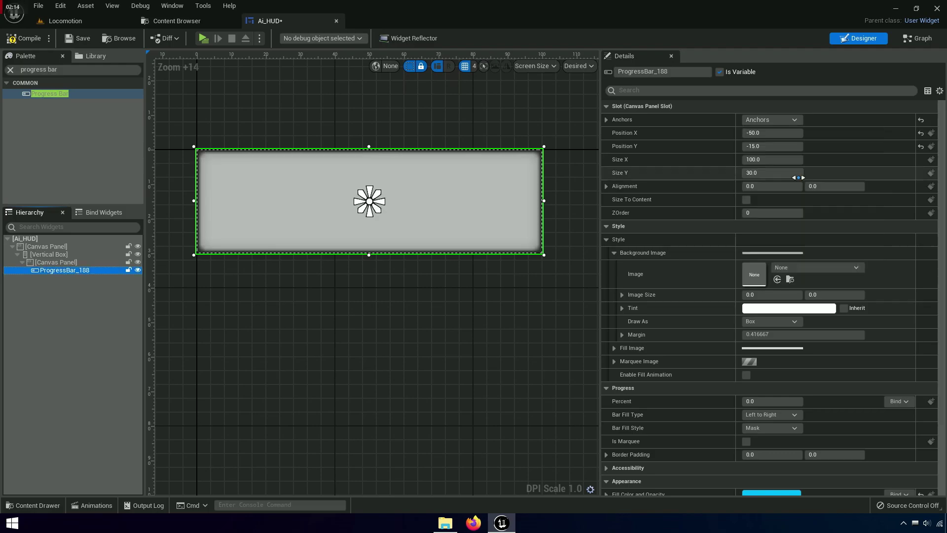
{"action": "left_click", "coordinate": [921, 134]}
{"action": "left_click", "coordinate": [920, 146]}
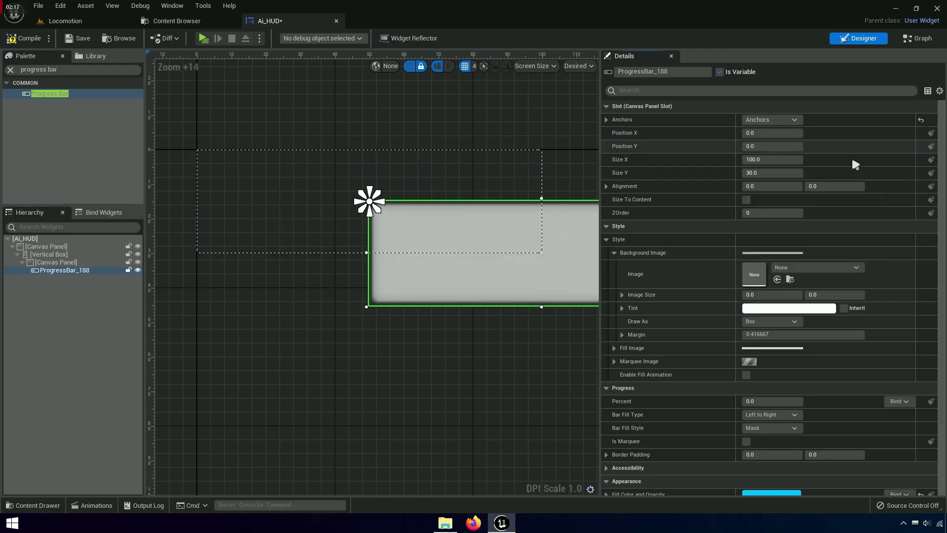
{"action": "left_click", "coordinate": [788, 185]}
{"action": "type", "text": "0.5"}
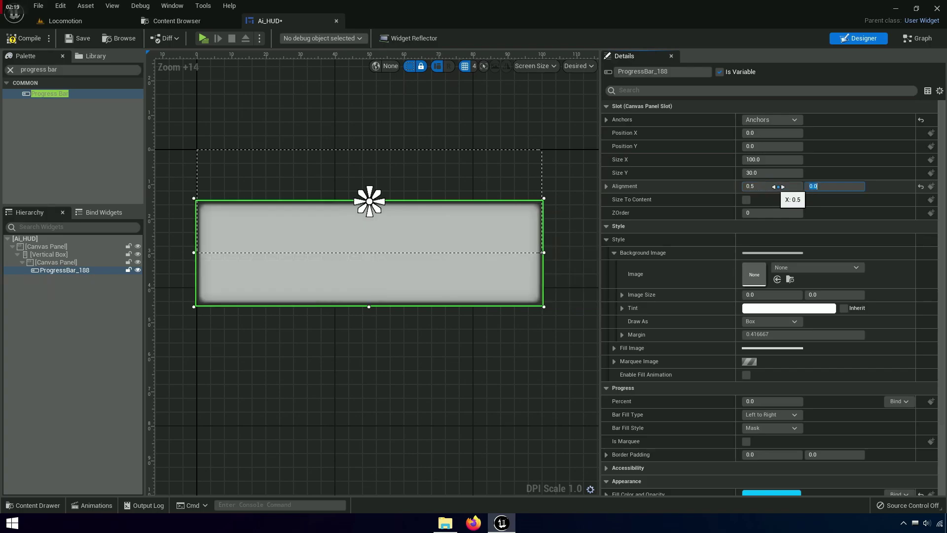
{"action": "key", "text": "Tab"}
{"action": "type", "text": "0.5"}
{"action": "key", "text": "Tab"}
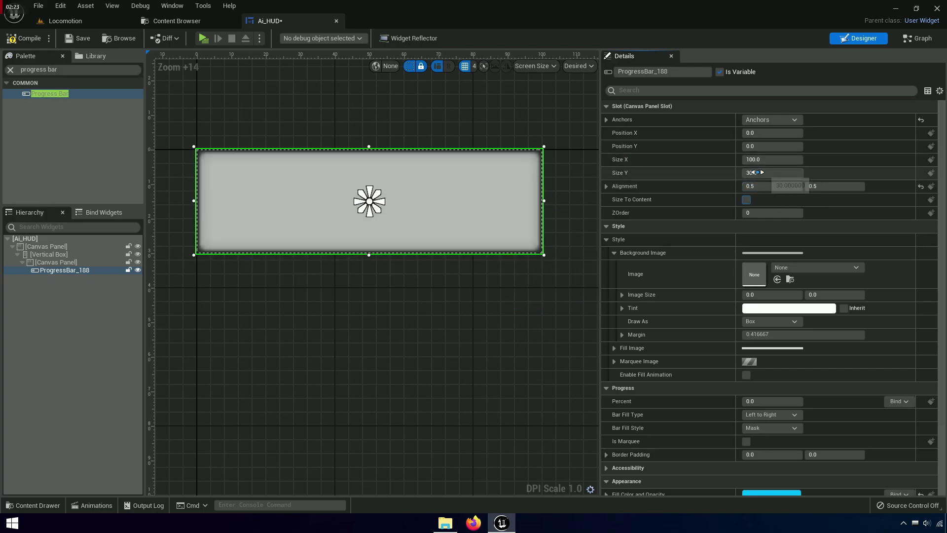
- Reset the progress bar height and set the Vertical Box's Size Y to 20
{"action": "left_click", "coordinate": [766, 173]}
{"action": "key", "text": "Tab"}
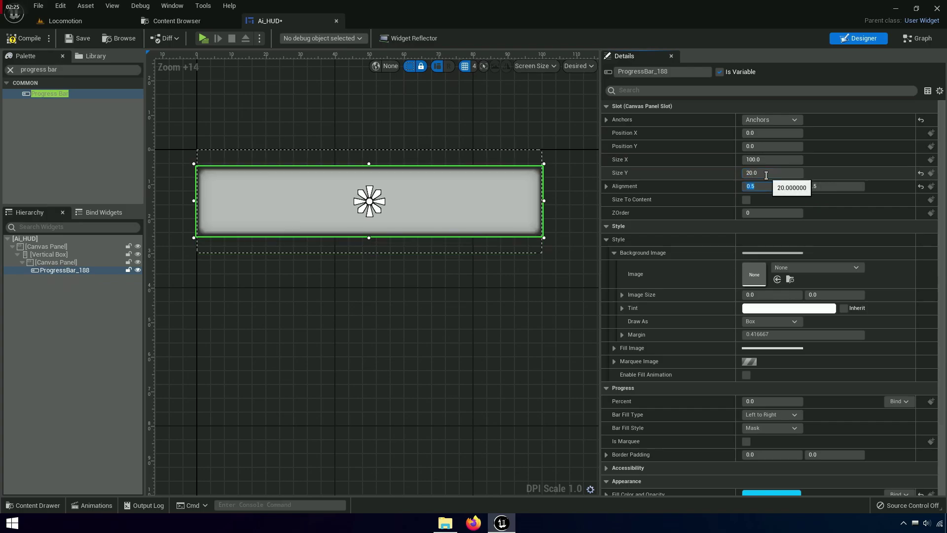
{"action": "left_click", "coordinate": [777, 173]}
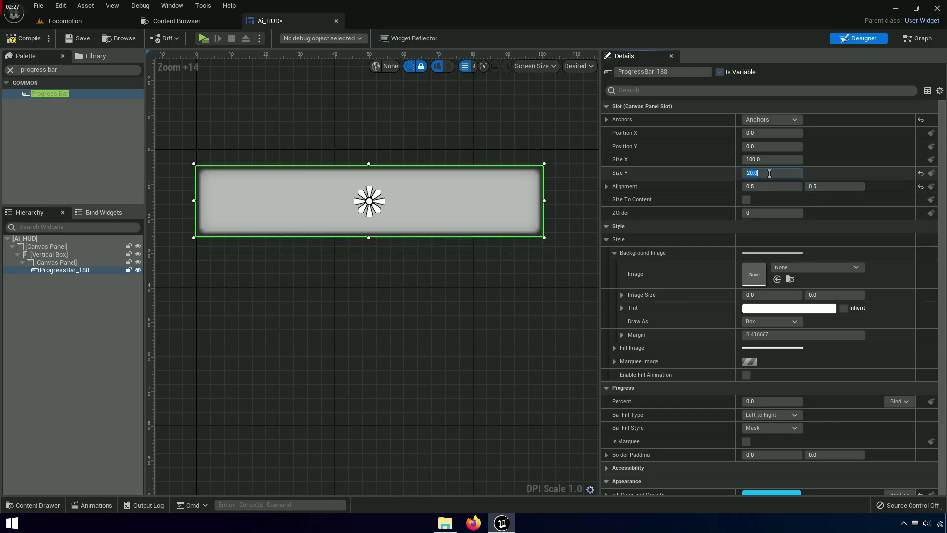
{"action": "left_click", "coordinate": [919, 173]}
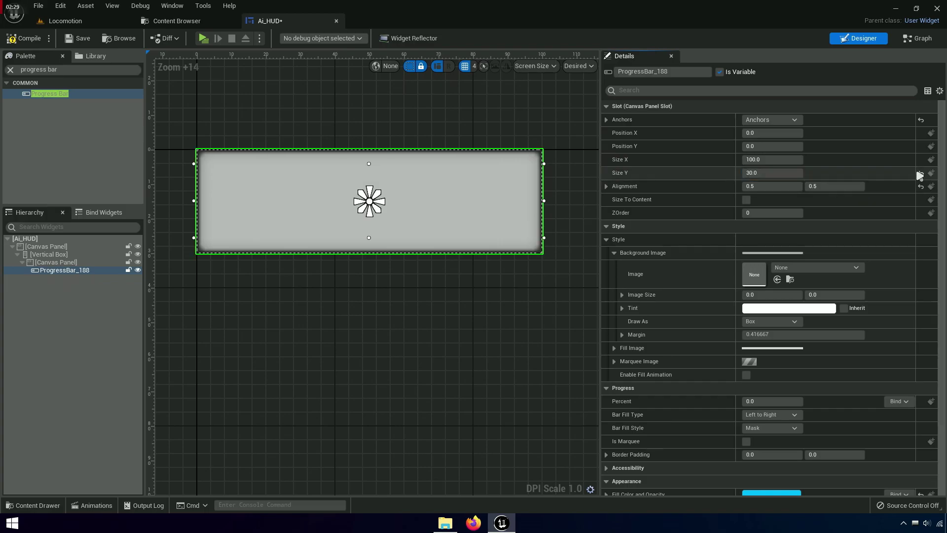
{"action": "left_click", "coordinate": [49, 254]}
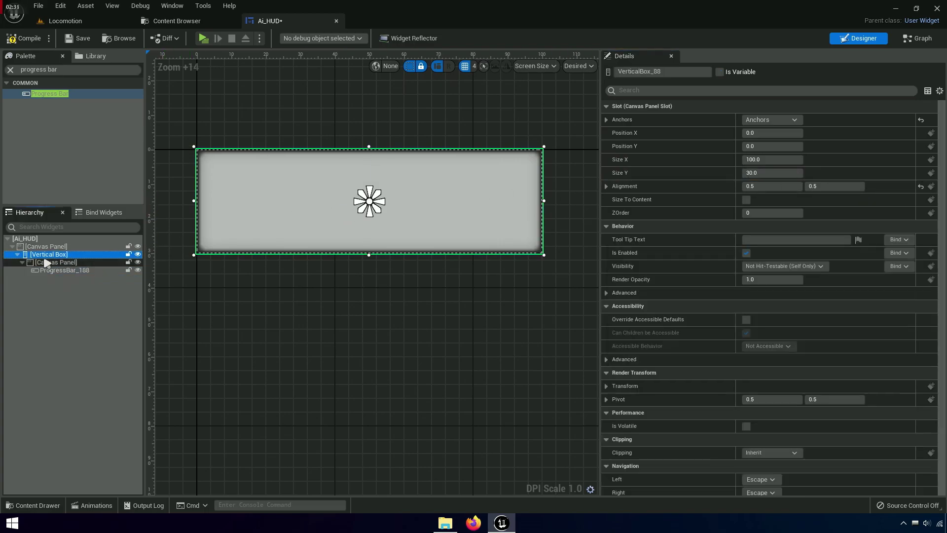
{"action": "left_click", "coordinate": [746, 173]}
{"action": "type", "text": "20"}
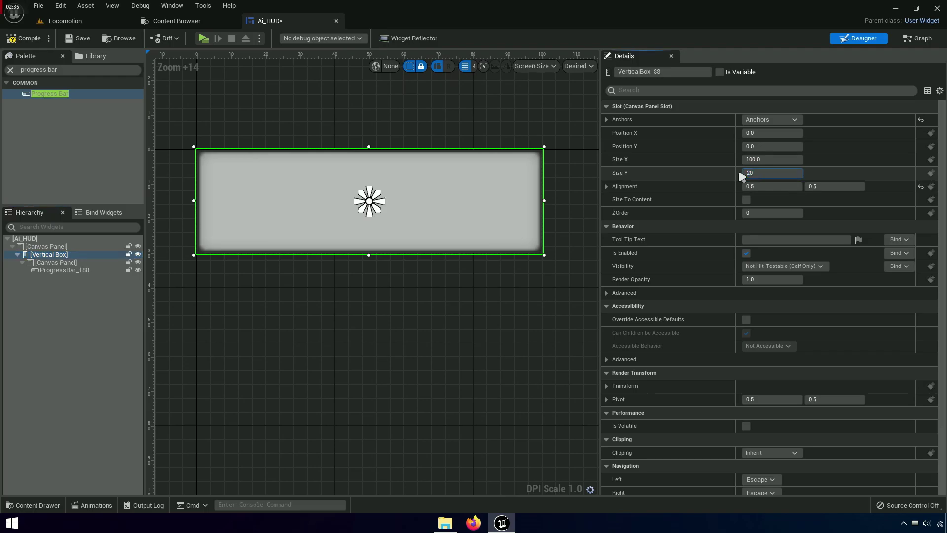
{"action": "key", "text": "Return"}
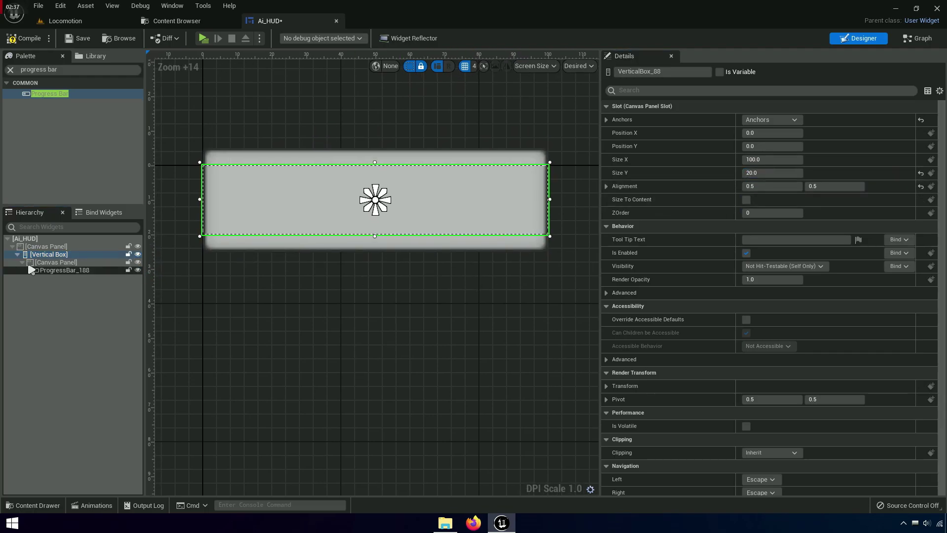
- Set the progress bar's Size Y to 20
{"action": "left_click", "coordinate": [46, 246]}
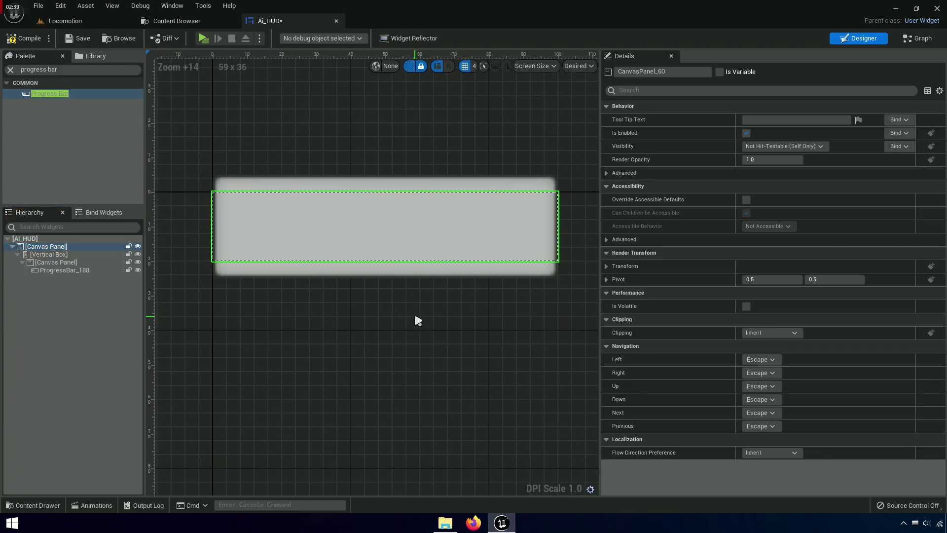
{"action": "left_click", "coordinate": [54, 254]}
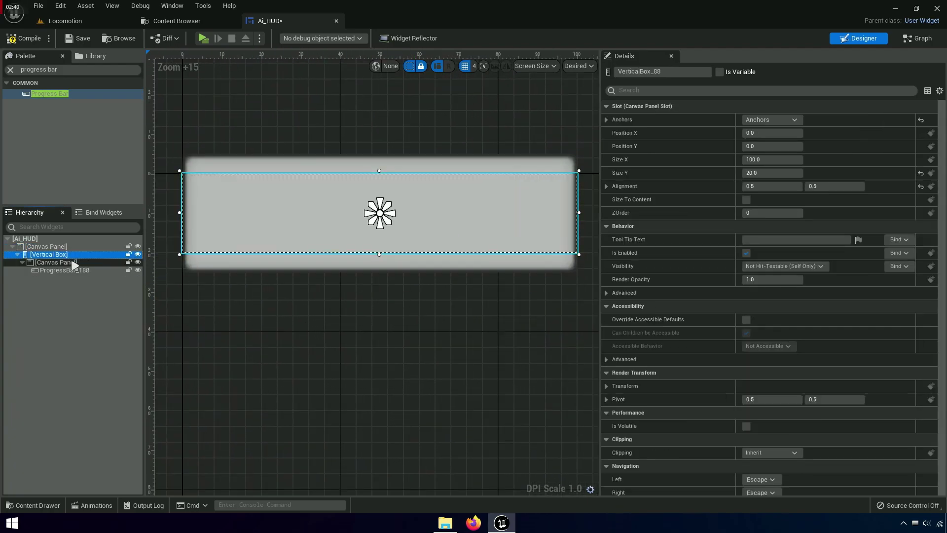
{"action": "left_click", "coordinate": [73, 262]}
{"action": "left_click", "coordinate": [61, 270]}
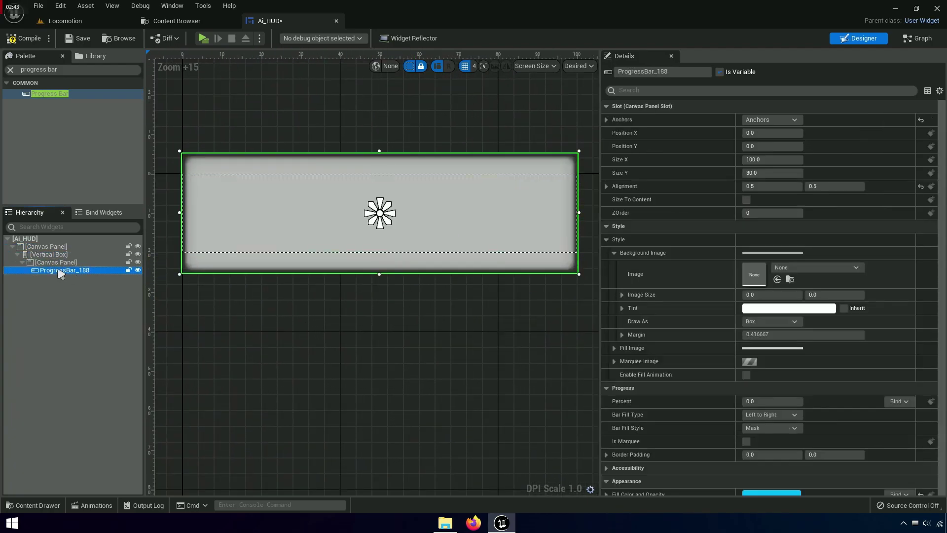
{"action": "left_click", "coordinate": [796, 173]}
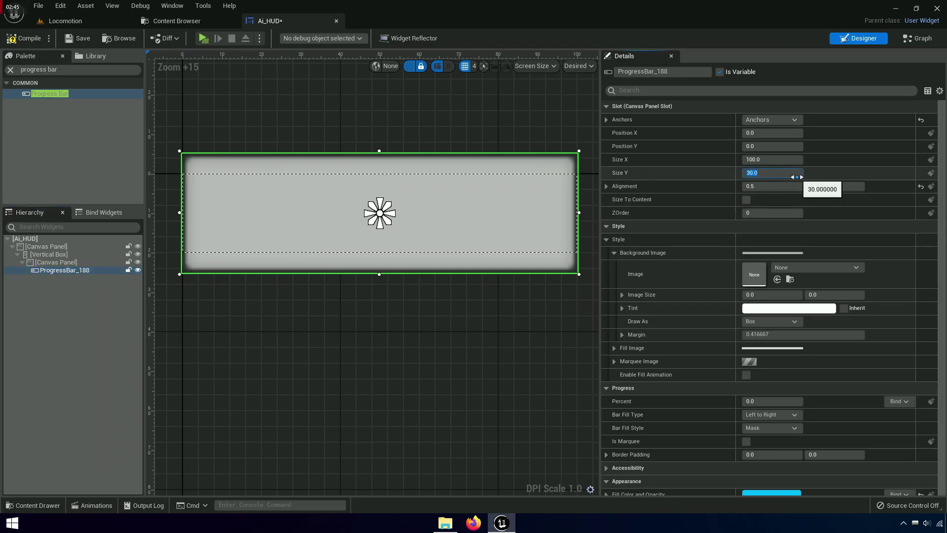
{"action": "type", "text": "20"}
{"action": "key", "text": "Tab"}
{"action": "right_click_drag", "start_coordinate": [400, 320], "coordinate": [417, 323]}
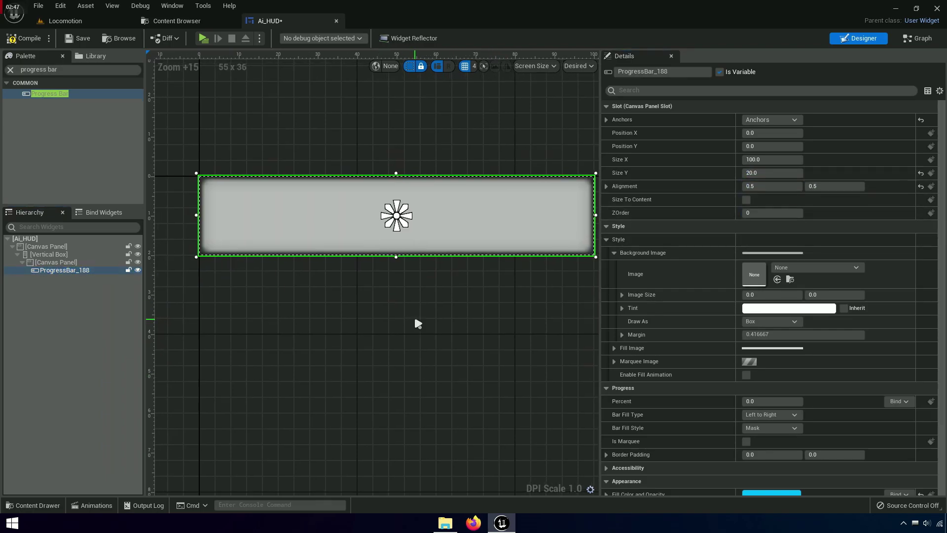
- Rename ProgressBar_188 to Healthbar
{"action": "right_click", "coordinate": [51, 272]}
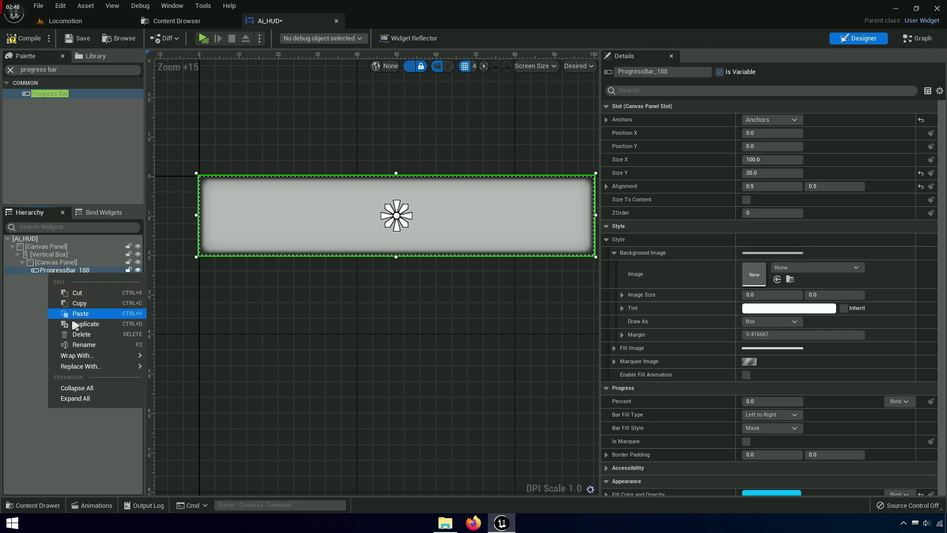
{"action": "left_click", "coordinate": [77, 345]}
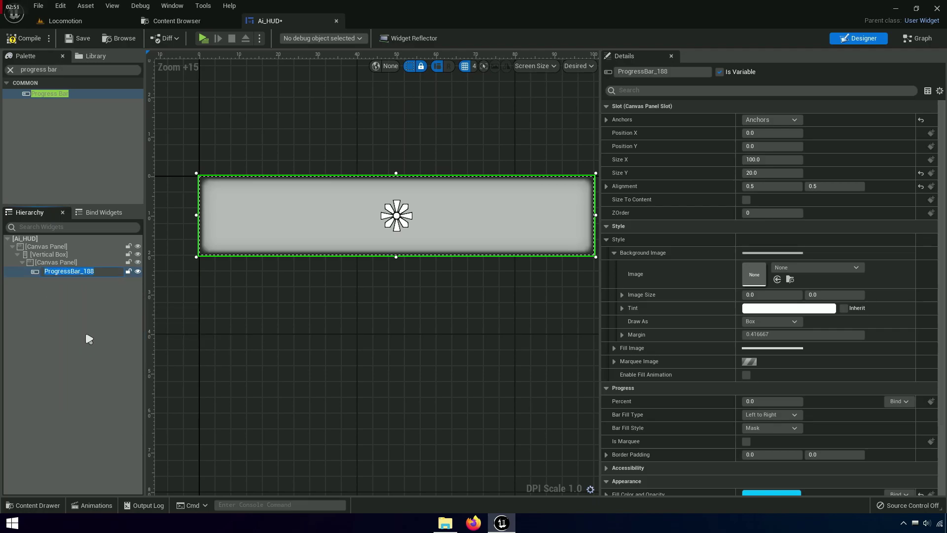
{"action": "type", "text": "Health"}
{"action": "type", "text": "bar"}
{"action": "key", "text": "Return"}
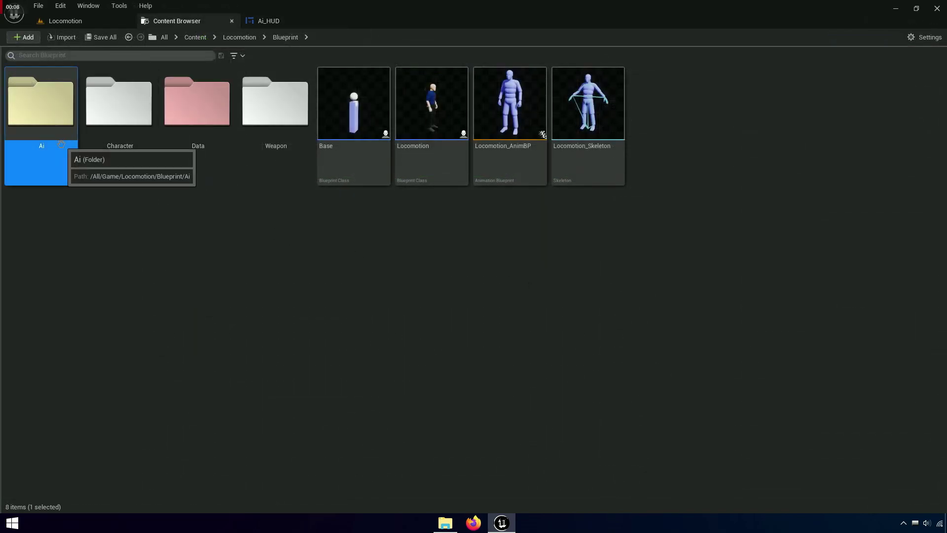
- Open the Base_Ai Blueprint from the Ai folder and look around its Event Graph
{"action": "double_click", "coordinate": [61, 144]}
{"action": "left_click", "coordinate": [416, 149]}
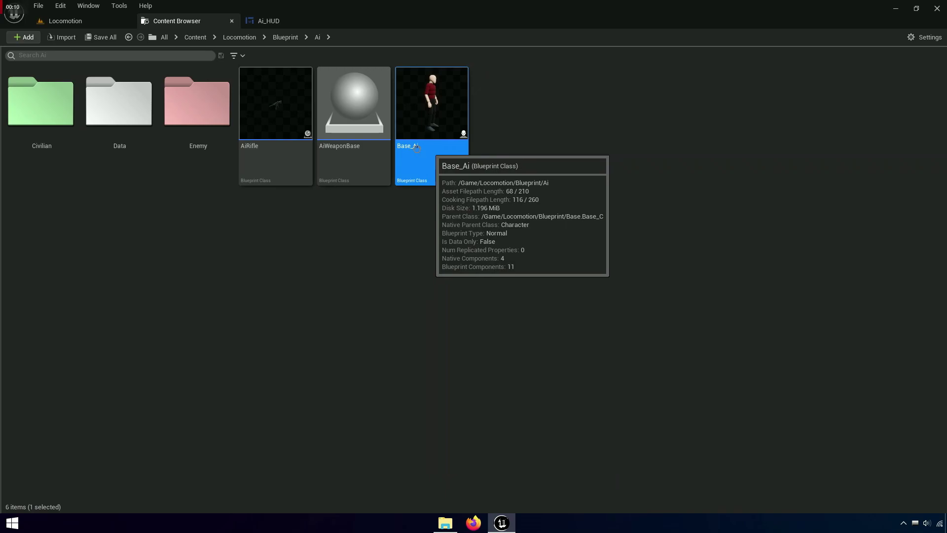
{"action": "double_click", "coordinate": [416, 148]}
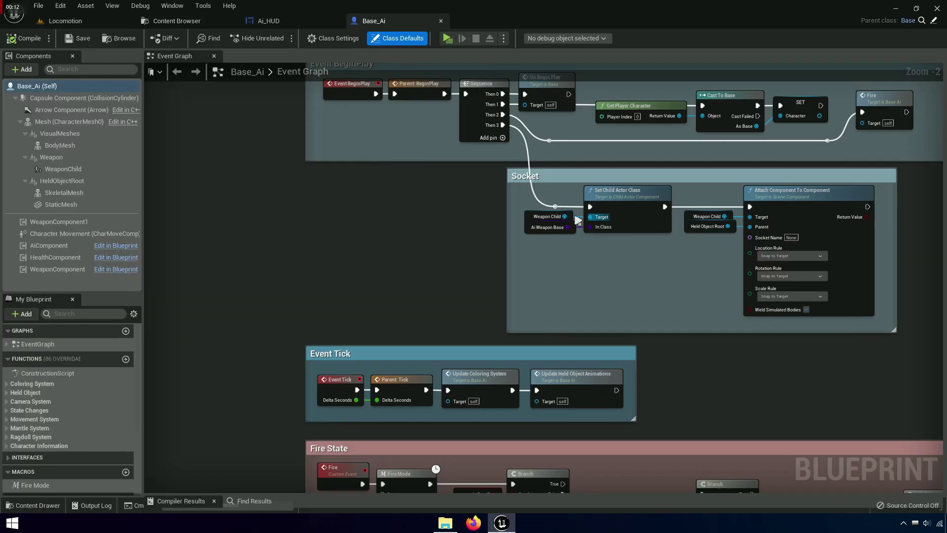
{"action": "right_click_drag", "start_coordinate": [417, 255], "coordinate": [335, 252]}
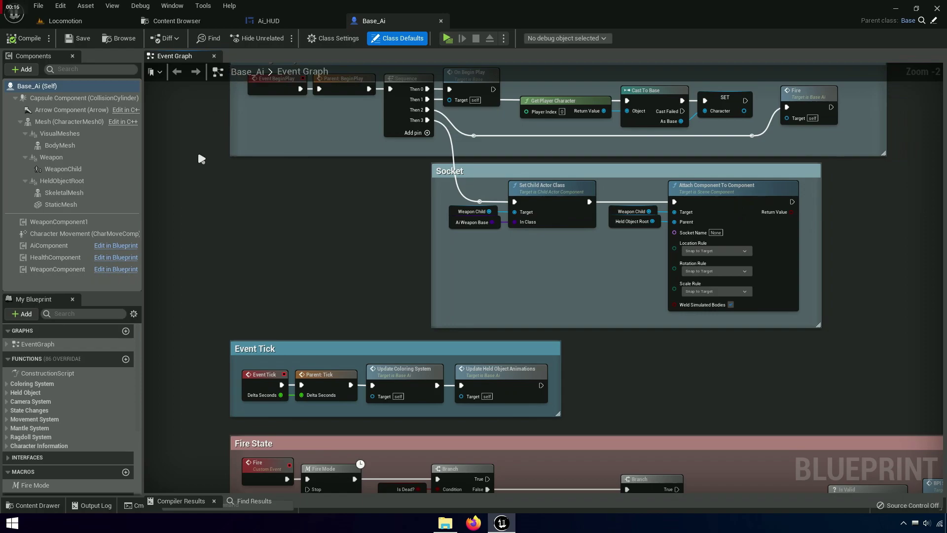
- Add a Float variable named Max HP to Base_Ai, then compile and save the Blueprint
{"action": "left_click", "coordinate": [214, 56]}
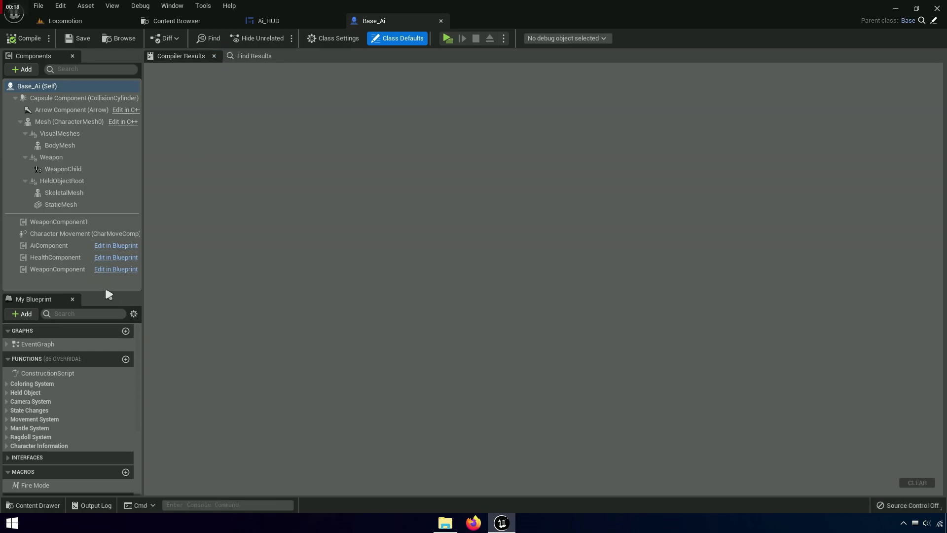
{"action": "left_click_drag", "start_coordinate": [101, 293], "coordinate": [103, 115]}
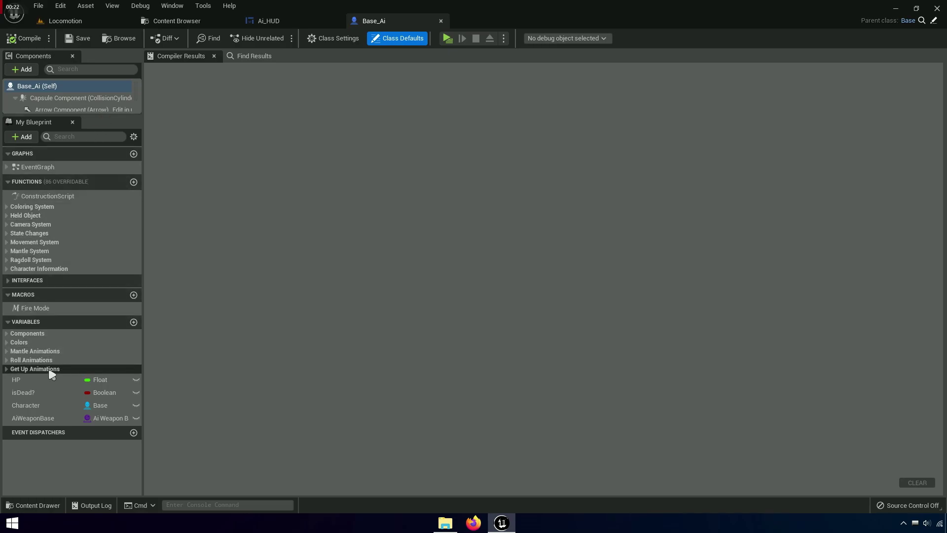
{"action": "left_click", "coordinate": [30, 381]}
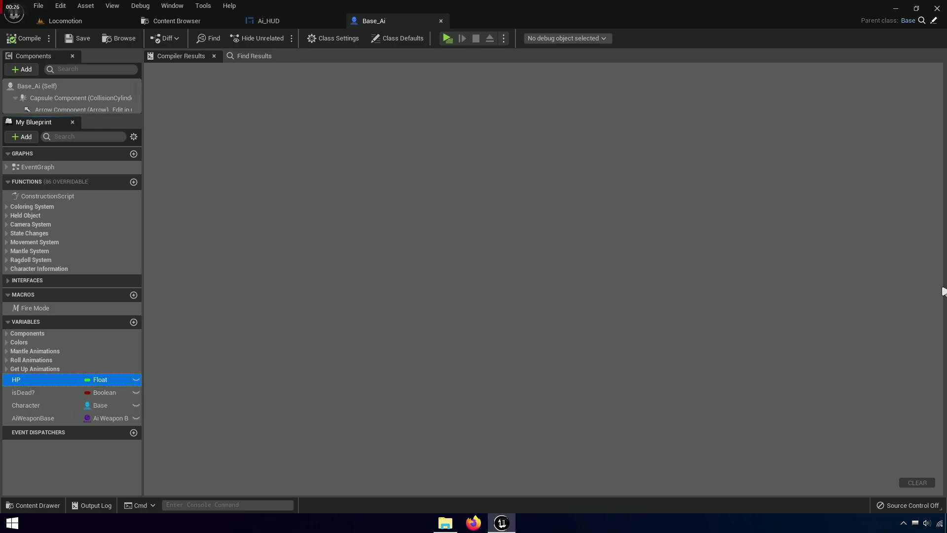
{"action": "left_click_drag", "start_coordinate": [940, 286], "coordinate": [678, 294]}
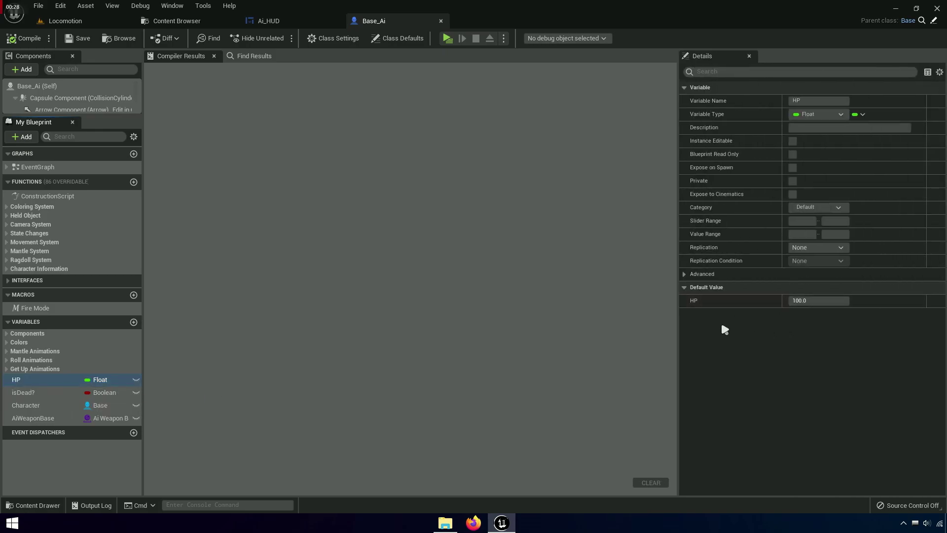
{"action": "left_click", "coordinate": [133, 321]}
{"action": "type", "text": "Max HP"}
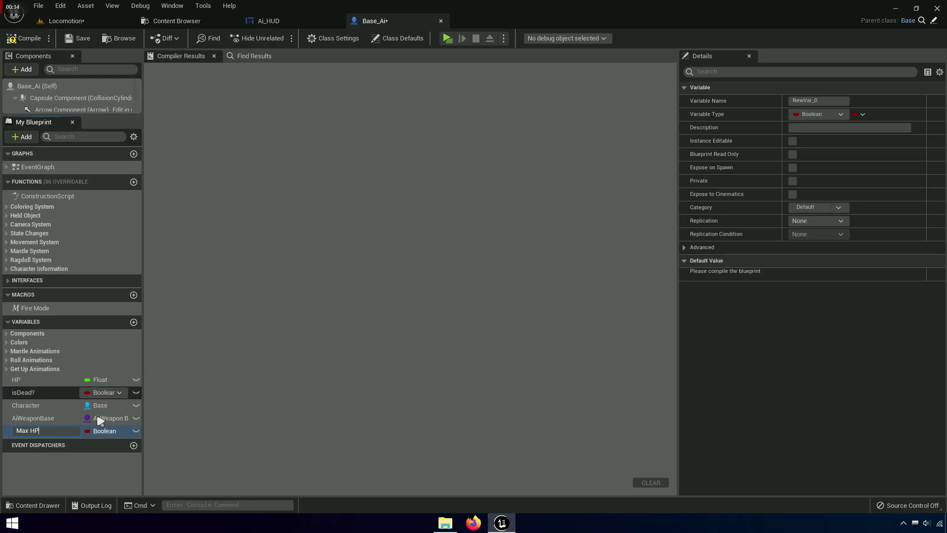
{"action": "key", "text": "Return"}
{"action": "left_click", "coordinate": [104, 430]}
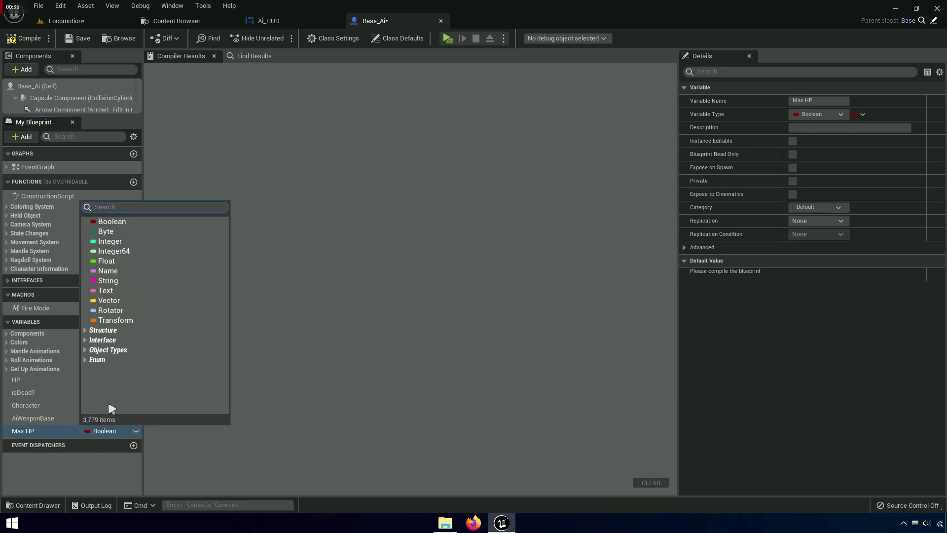
{"action": "left_click", "coordinate": [106, 261]}
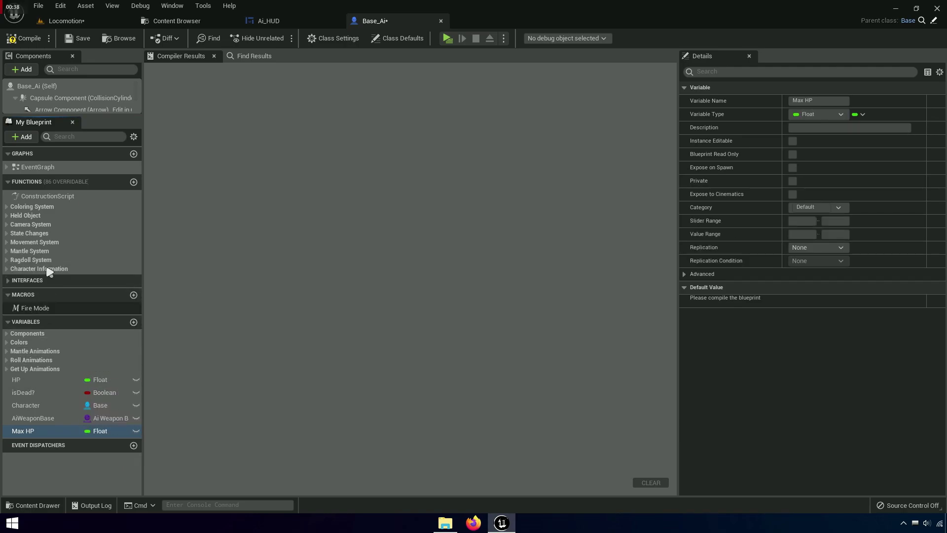
{"action": "left_click", "coordinate": [25, 38]}
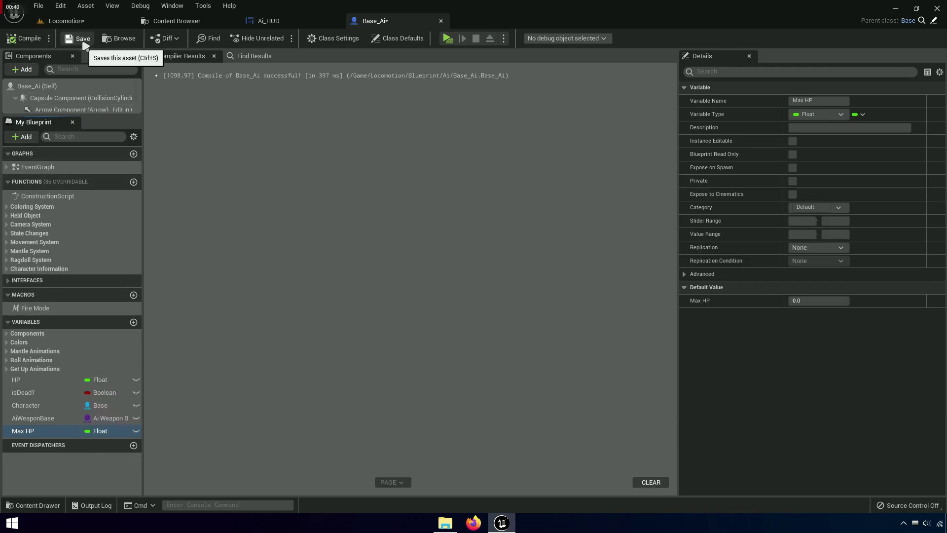
{"action": "left_click", "coordinate": [79, 38]}
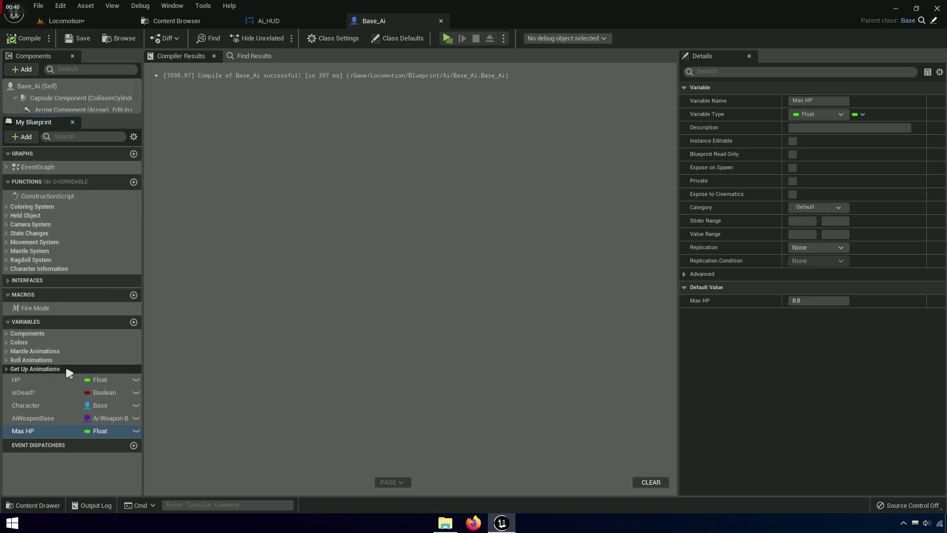
- Set Max HP's default value to 100 and recompile Base_Ai
{"action": "left_click", "coordinate": [805, 302]}
{"action": "type", "text": "100"}
{"action": "key", "text": "Return"}
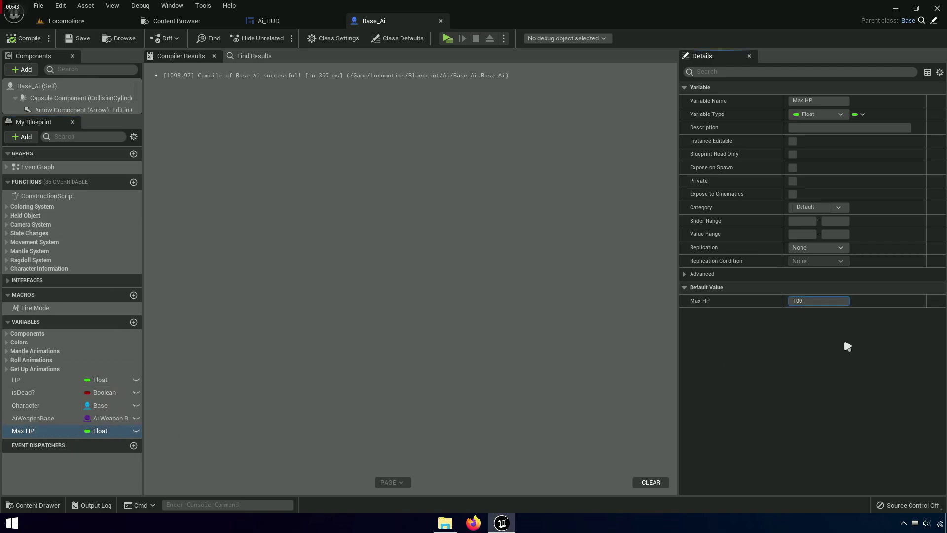
{"action": "left_click", "coordinate": [25, 38]}
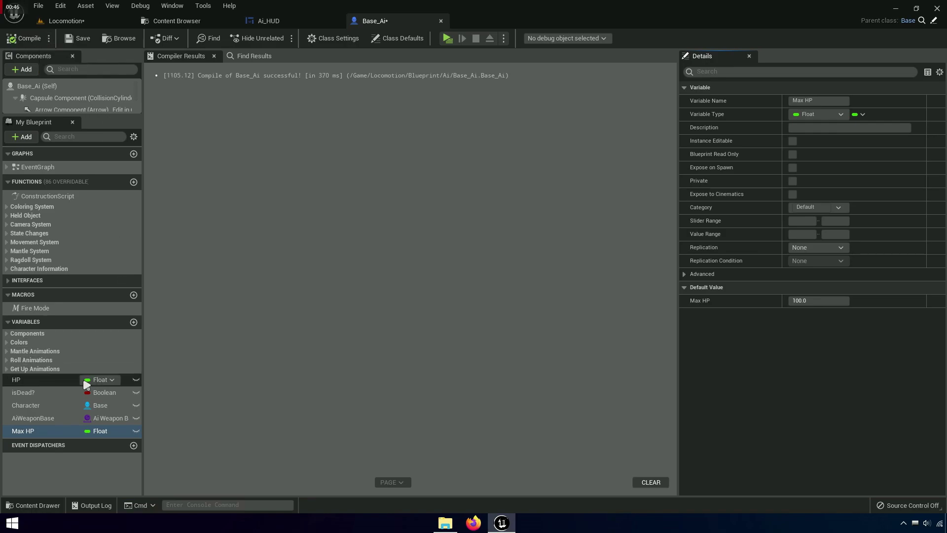
{"action": "left_click", "coordinate": [49, 379]}
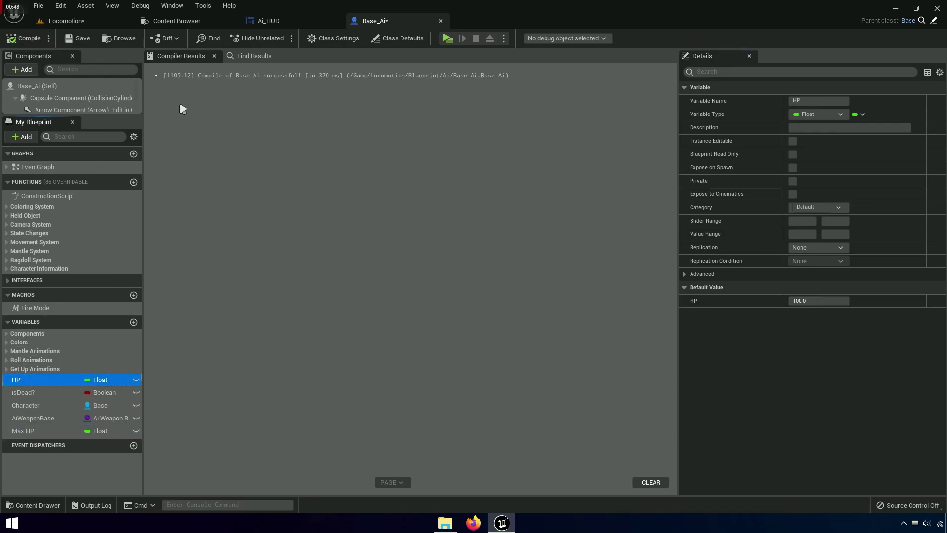
{"action": "left_click", "coordinate": [680, 205]}
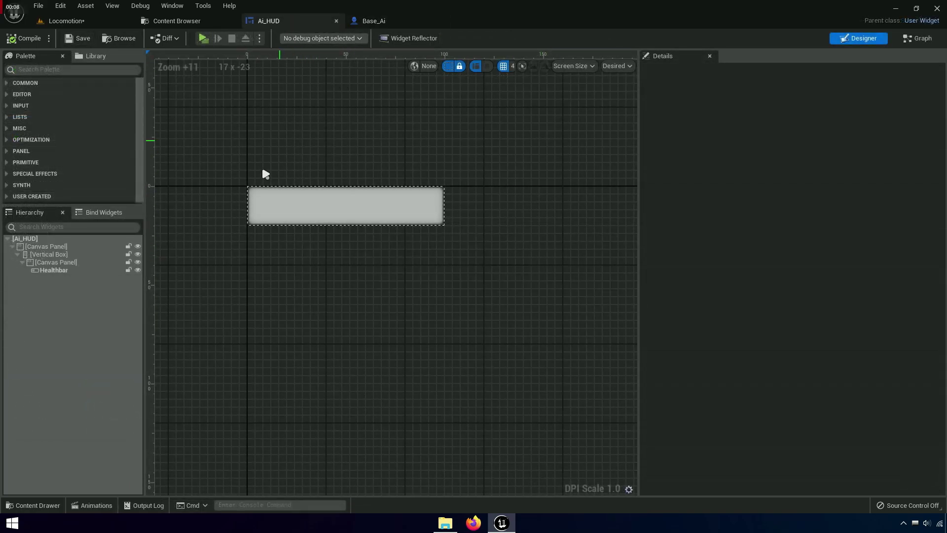
- Select the Healthbar progress bar and preview its Percent partly filled
{"action": "left_click", "coordinate": [55, 270]}
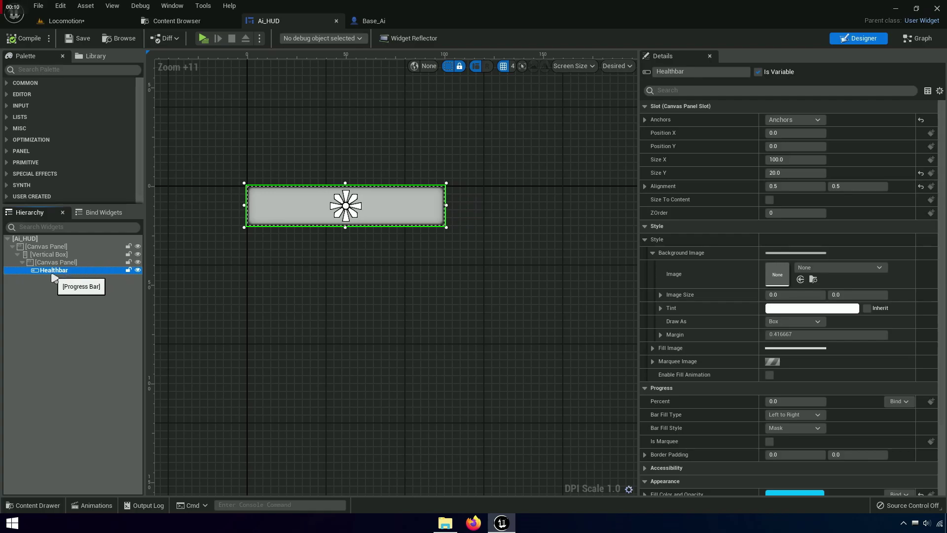
{"action": "key", "text": "Home"}
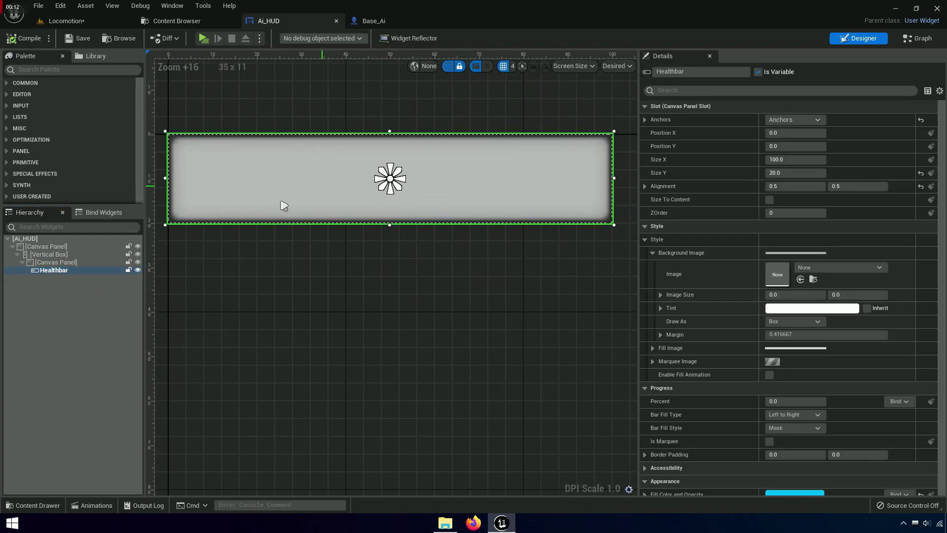
{"action": "left_click", "coordinate": [645, 239]}
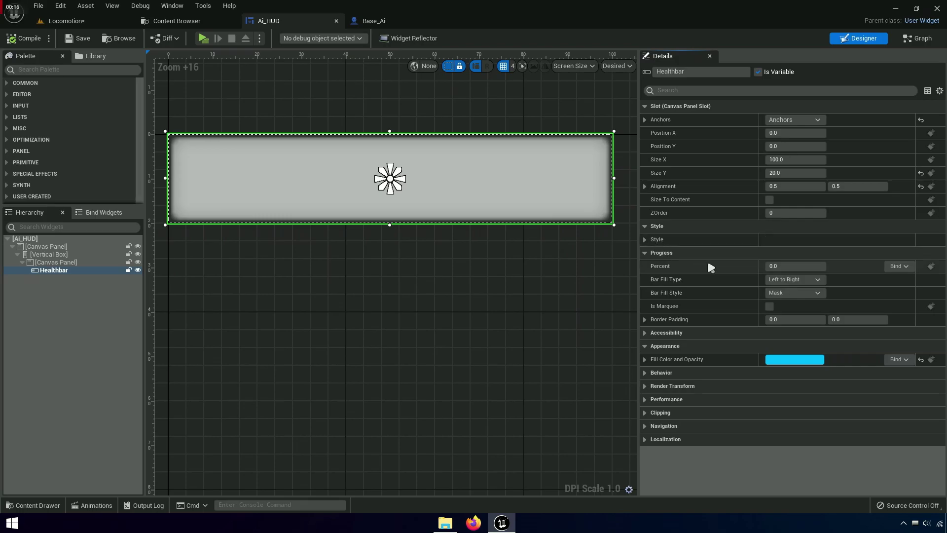
{"action": "left_click_drag", "start_coordinate": [784, 265], "coordinate": [812, 265]}
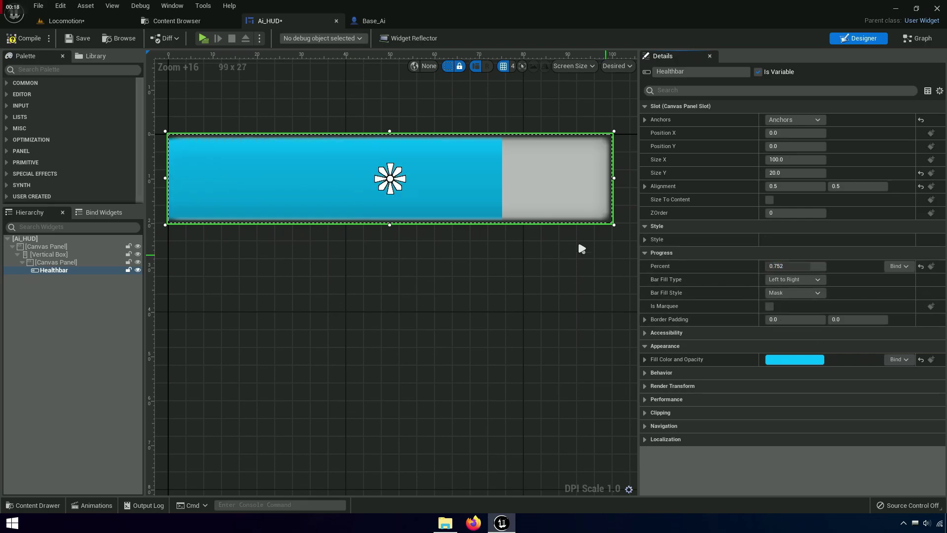
{"action": "left_click", "coordinate": [800, 270]}
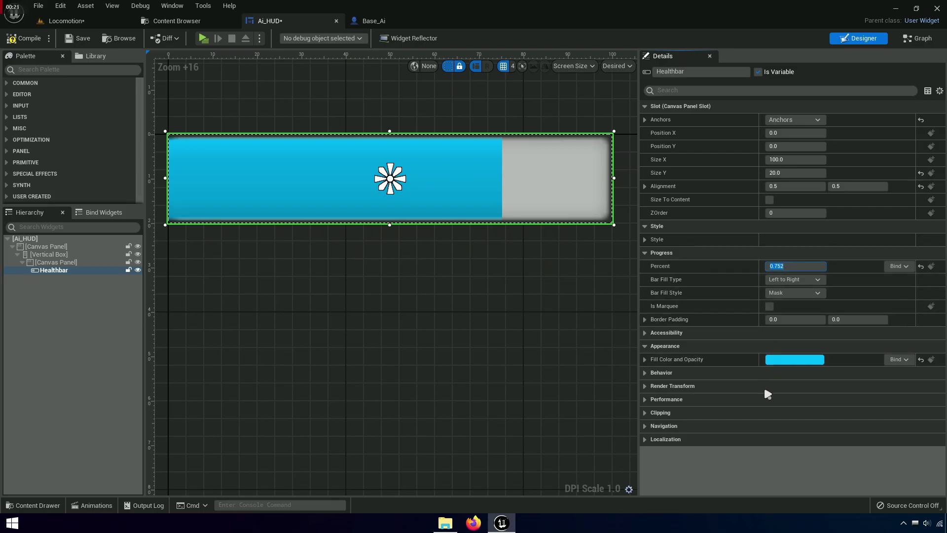
- Make the Healthbar fill colour magenta and preview Percent at about 0.764
{"action": "left_click", "coordinate": [791, 365]}
{"action": "left_click_drag", "start_coordinate": [641, 341], "coordinate": [668, 305]}
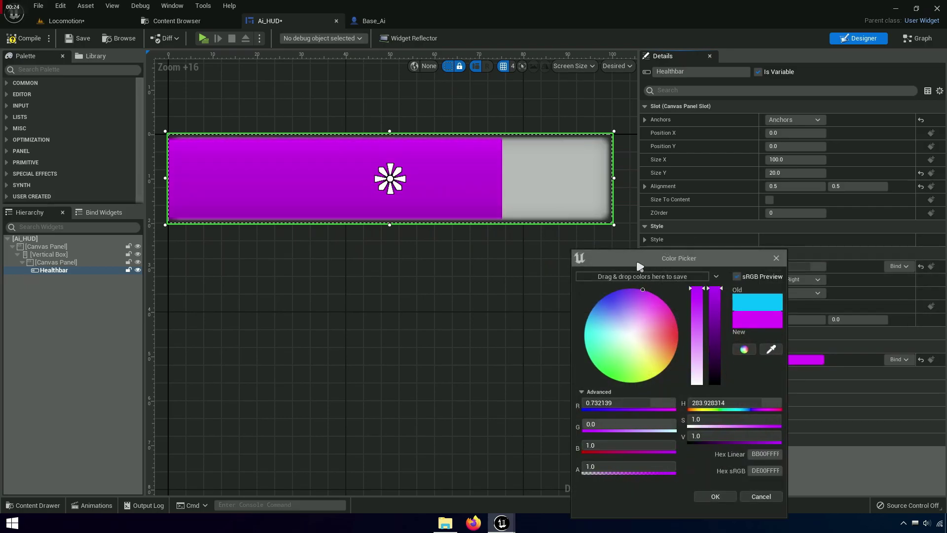
{"action": "left_click_drag", "start_coordinate": [678, 342], "coordinate": [604, 296]}
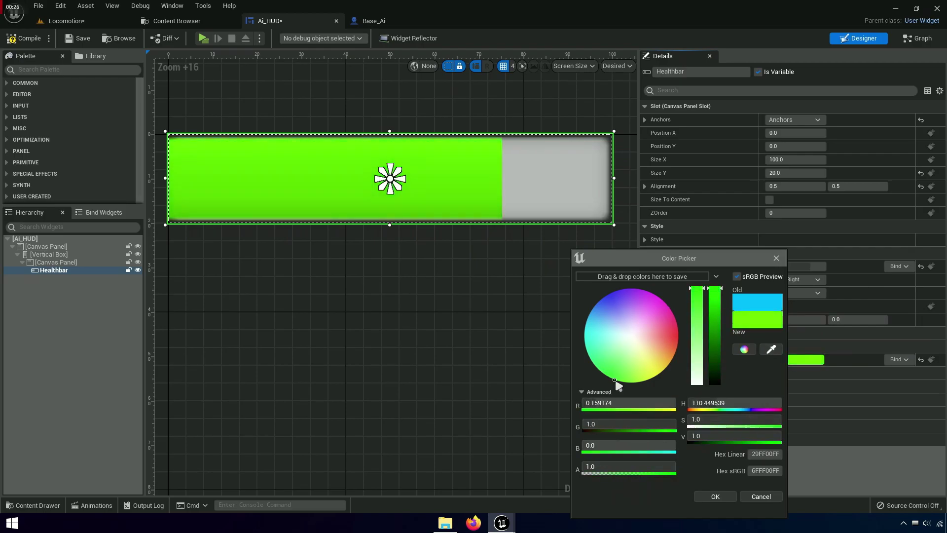
{"action": "left_click", "coordinate": [659, 298]}
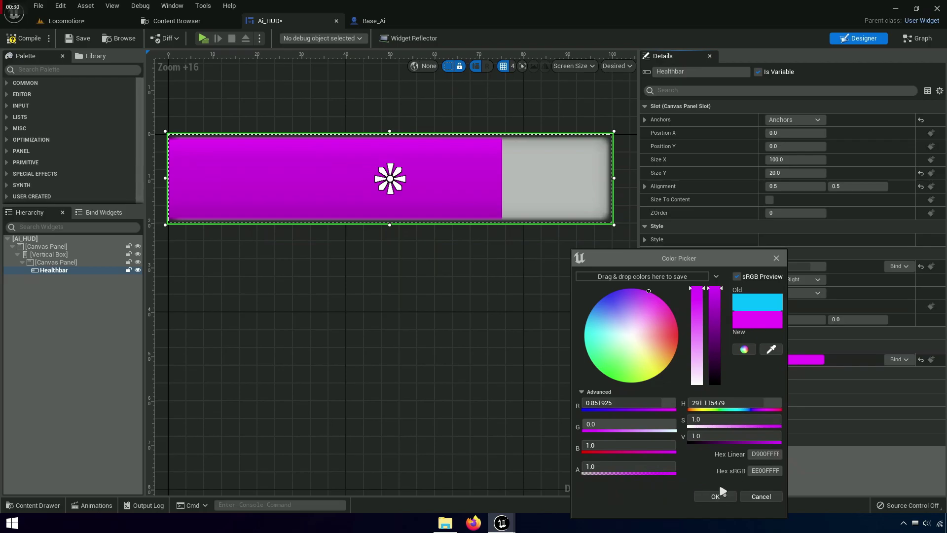
{"action": "left_click", "coordinate": [715, 496]}
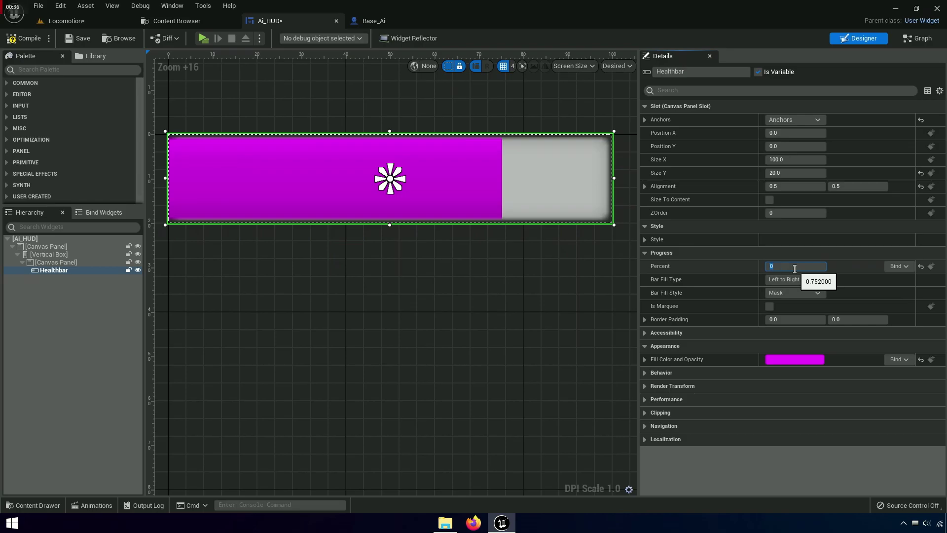
{"action": "key", "text": "Return"}
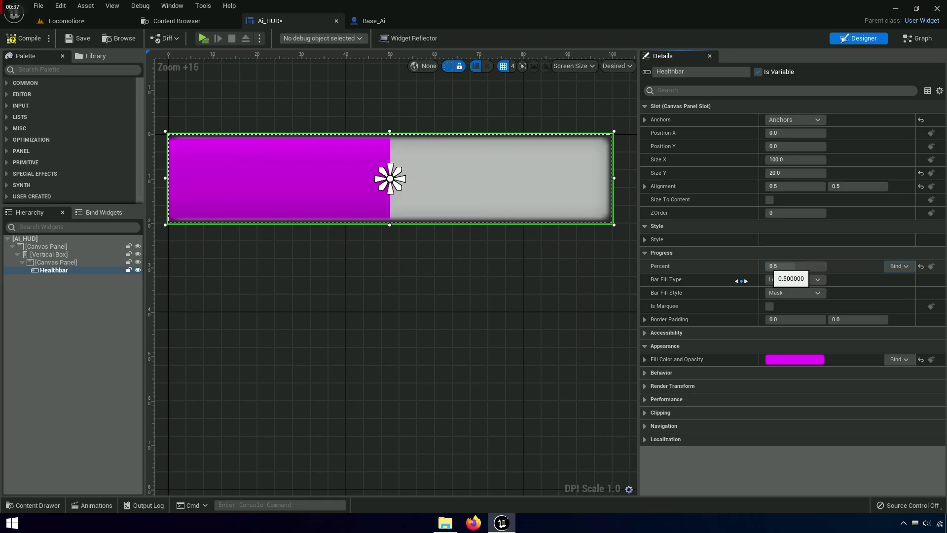
{"action": "left_click_drag", "start_coordinate": [789, 262], "coordinate": [898, 271]}
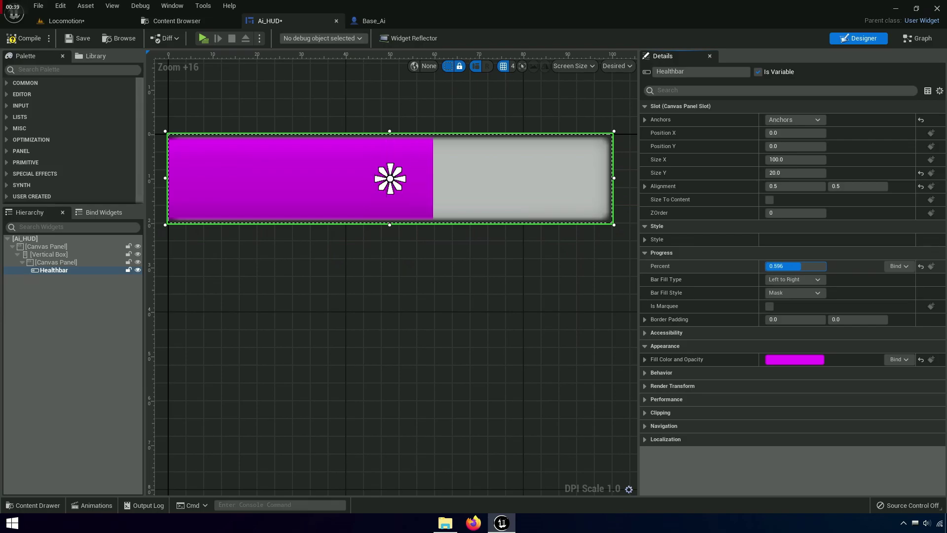
- Create a binding function for the Healthbar Percent and rename it Health
{"action": "left_click", "coordinate": [900, 267]}
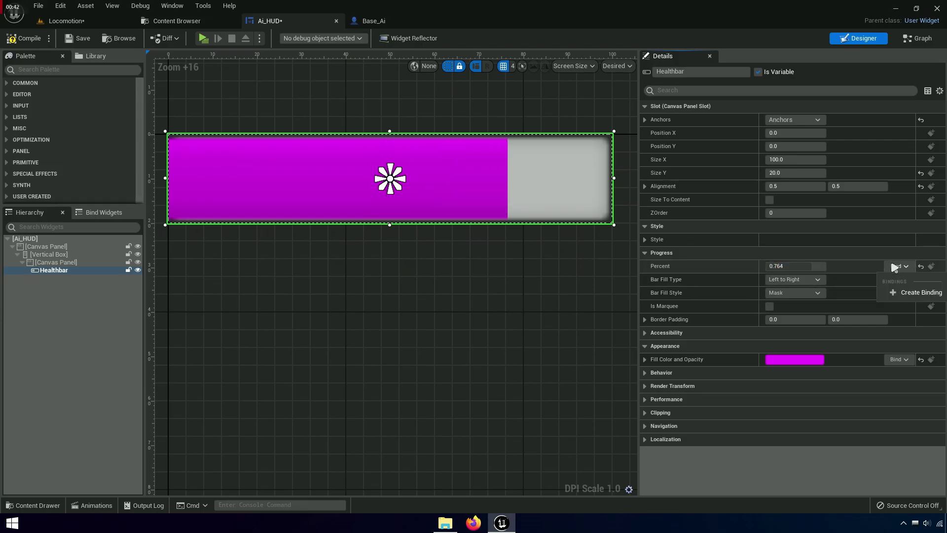
{"action": "left_click", "coordinate": [912, 294]}
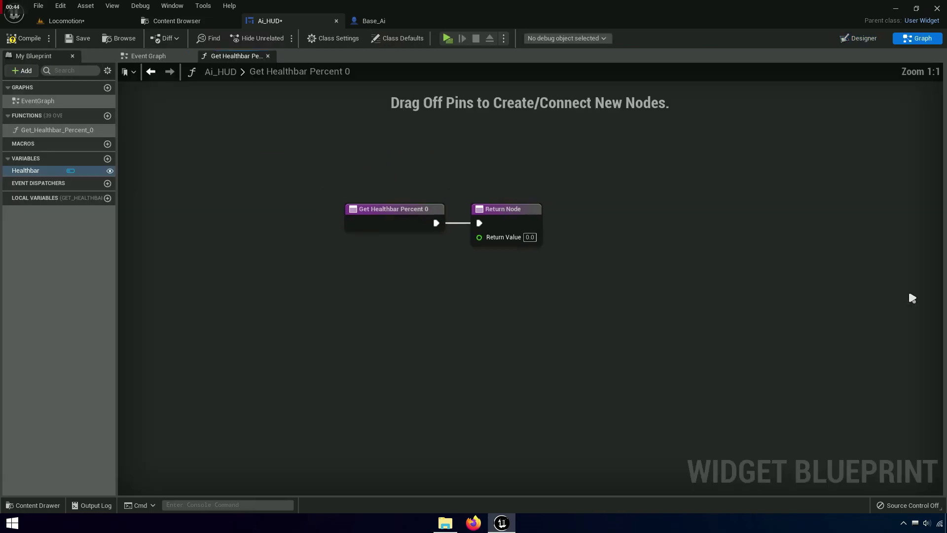
{"action": "right_click_drag", "start_coordinate": [618, 262], "coordinate": [549, 126]}
{"action": "scroll", "coordinate": [439, 143], "scroll_direction": "up", "scroll_amount": 5}
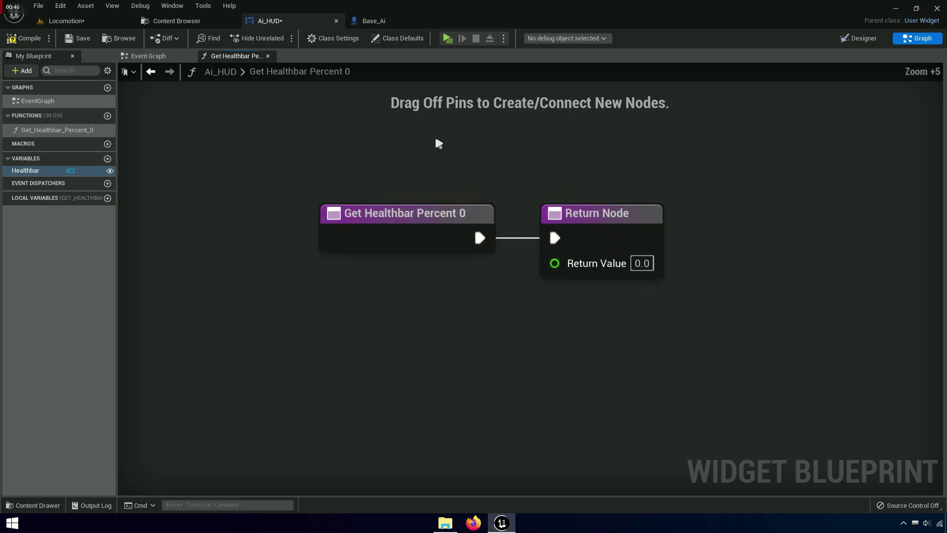
{"action": "left_click", "coordinate": [188, 56]}
{"action": "right_click_drag", "start_coordinate": [384, 153], "coordinate": [277, 160]}
{"action": "scroll", "coordinate": [277, 159], "scroll_direction": "up", "scroll_amount": 2}
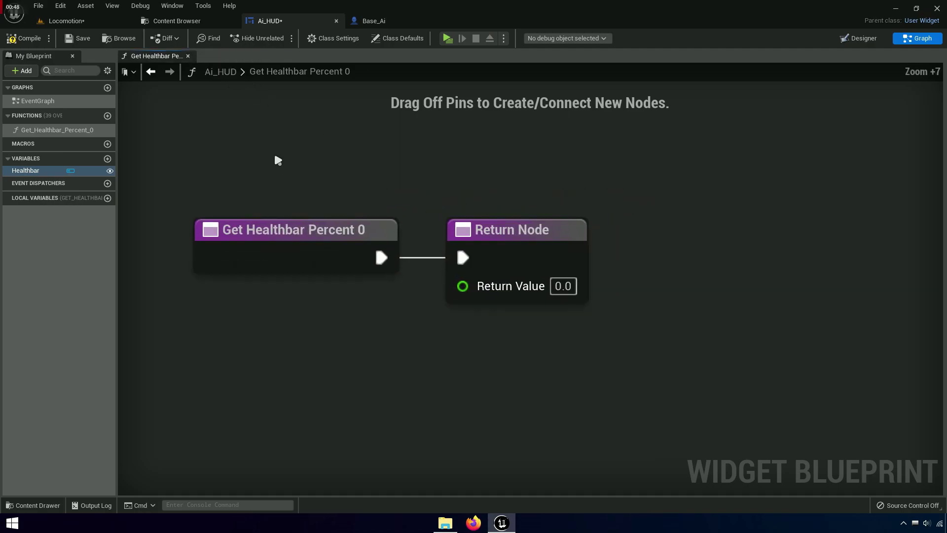
{"action": "double_click", "coordinate": [41, 133]}
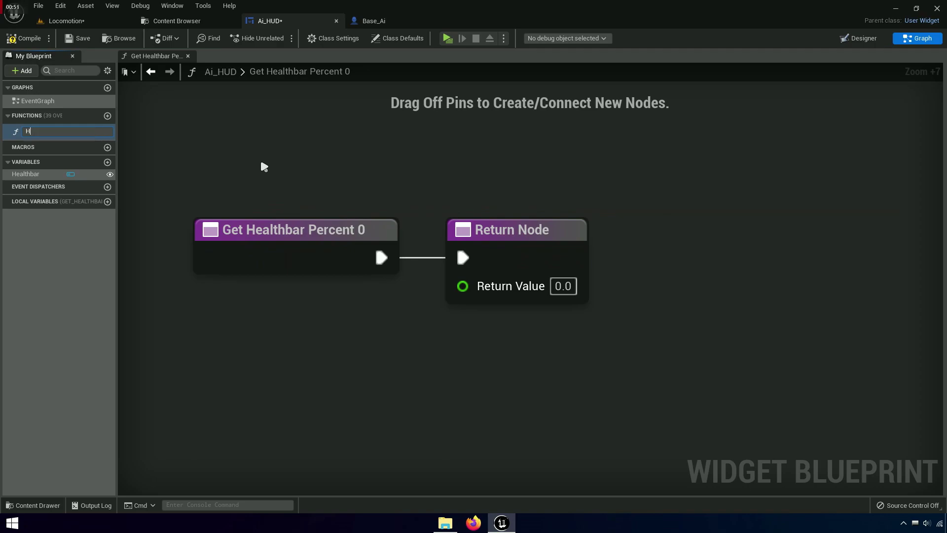
{"action": "key", "text": "Return"}
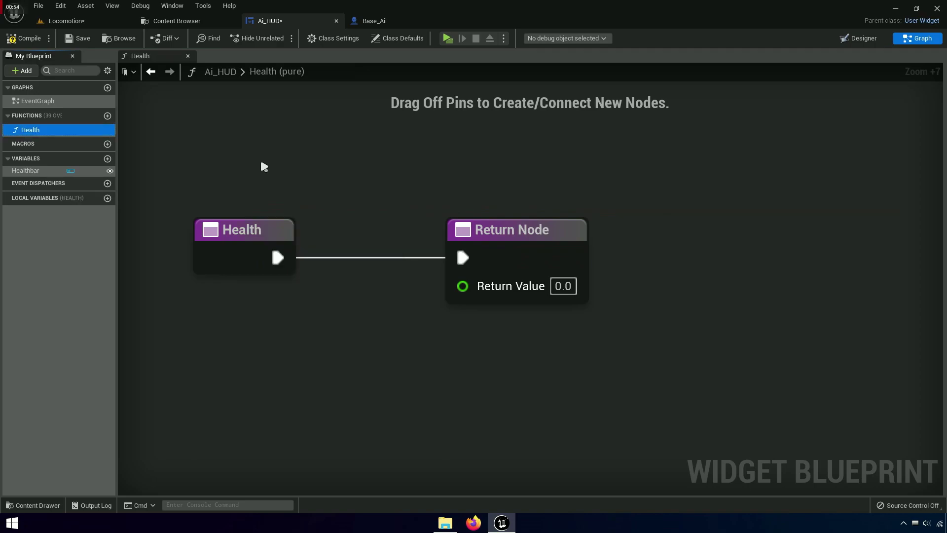
- Break the link between the entry and Return nodes and move the Return Node right
{"action": "right_click_drag", "start_coordinate": [244, 173], "coordinate": [186, 148]}
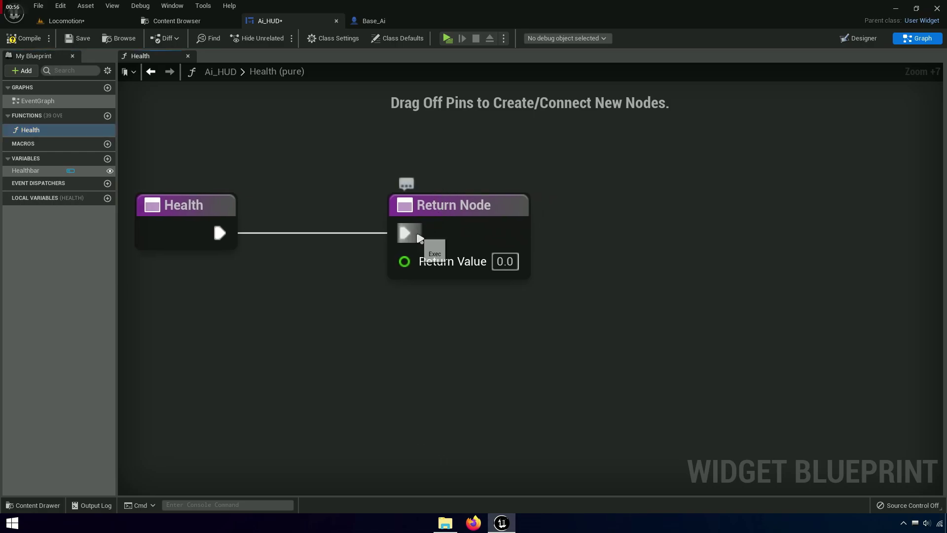
{"action": "right_click", "coordinate": [404, 232]}
{"action": "left_click", "coordinate": [444, 260]}
{"action": "left_click_drag", "start_coordinate": [434, 207], "coordinate": [781, 207]}
{"action": "left_click", "coordinate": [345, 245]}
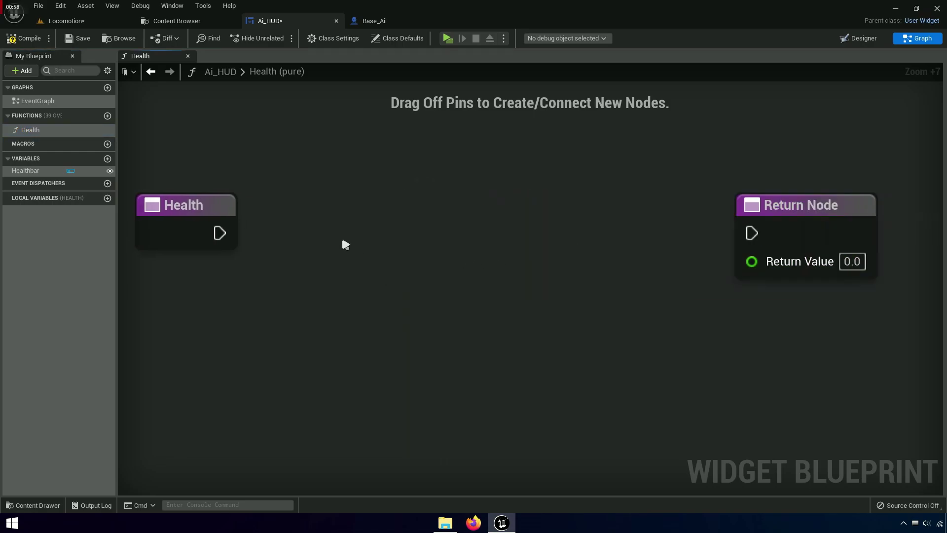
- Add a widget variable named Character of type Base Ai Object Reference
{"action": "left_click", "coordinate": [107, 159]}
{"action": "type", "text": "Character"}
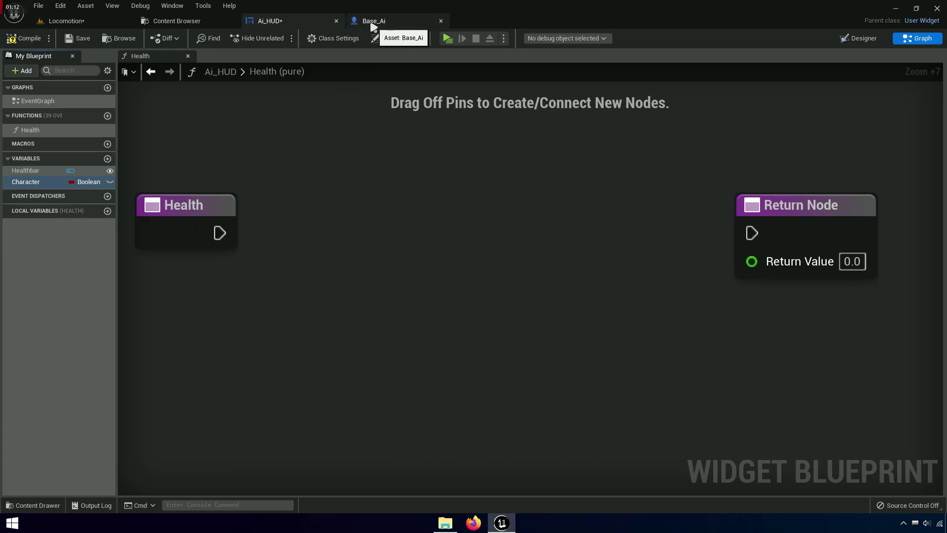
{"action": "left_click", "coordinate": [70, 178]}
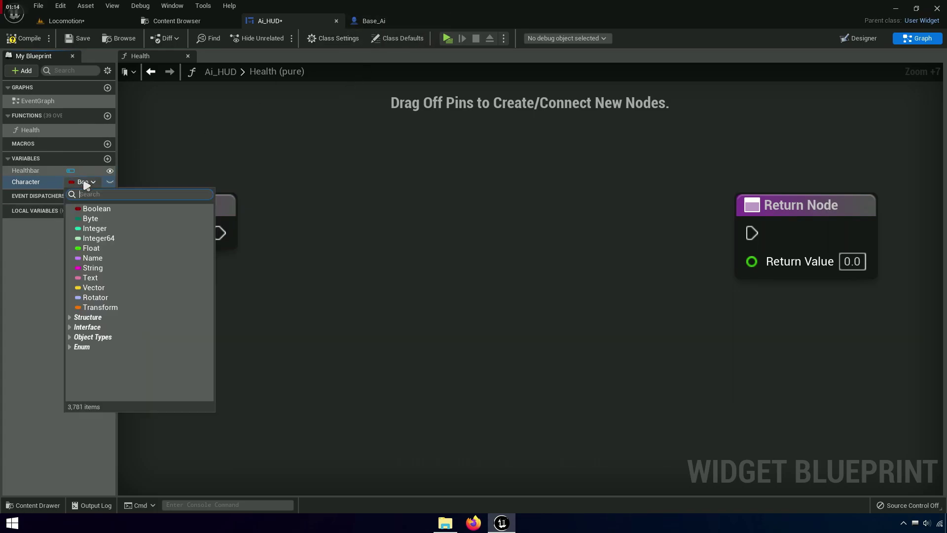
{"action": "type", "text": "base"}
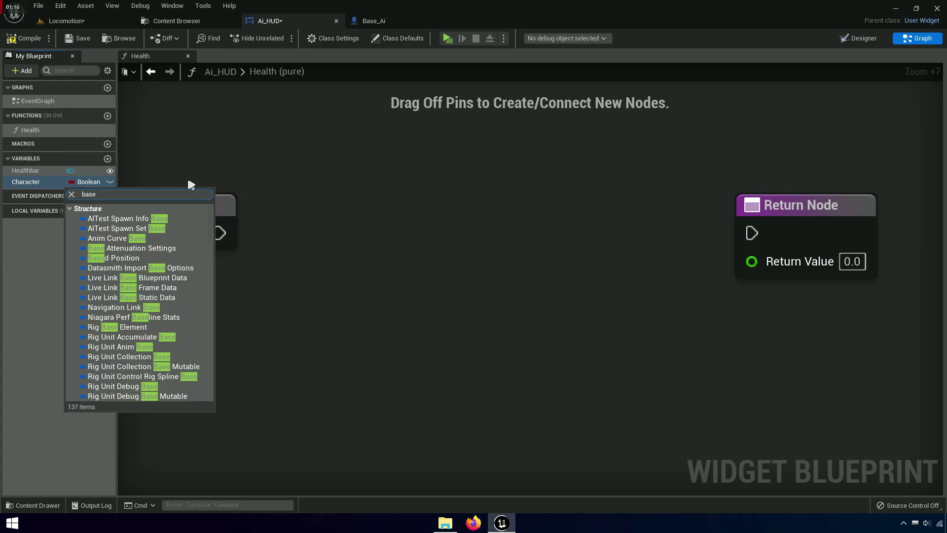
{"action": "type", "text": "_ai"}
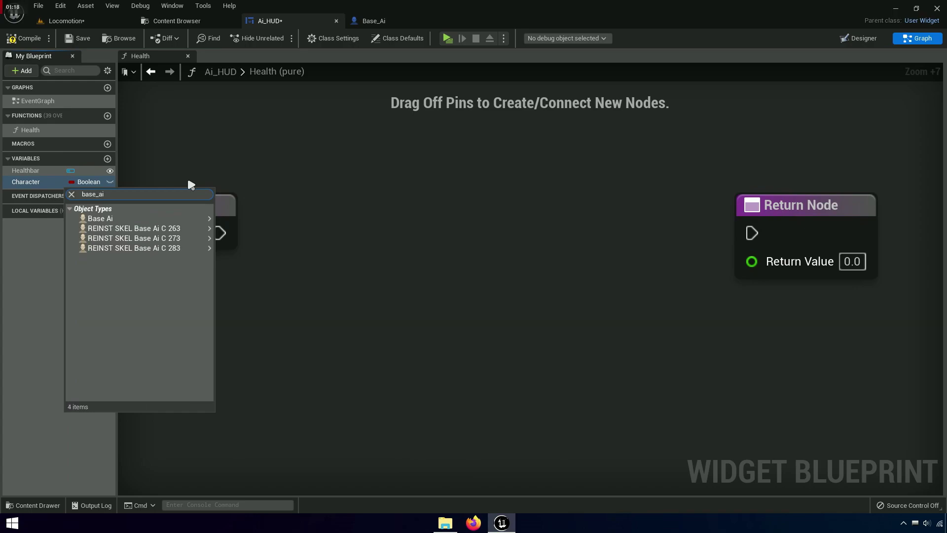
{"action": "mouse_move", "coordinate": [161, 221]}
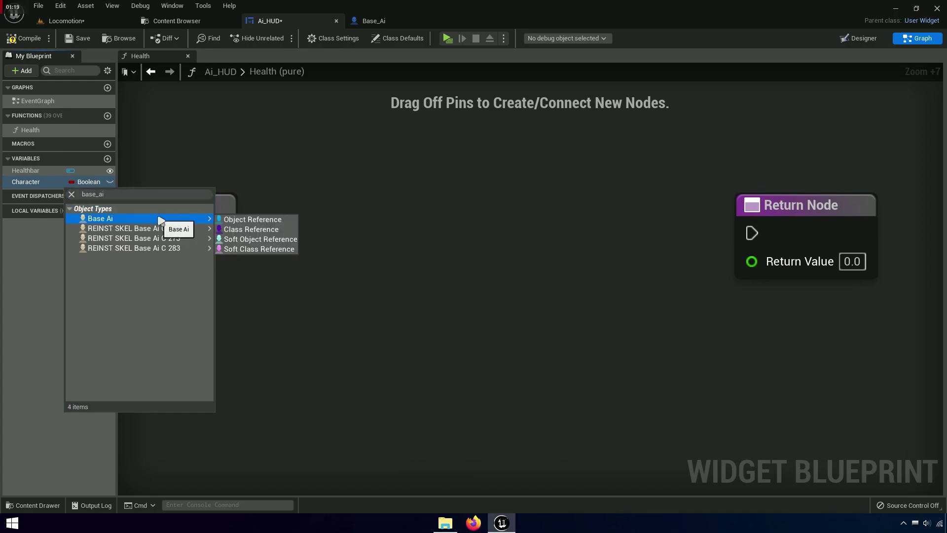
{"action": "left_click", "coordinate": [242, 218]}
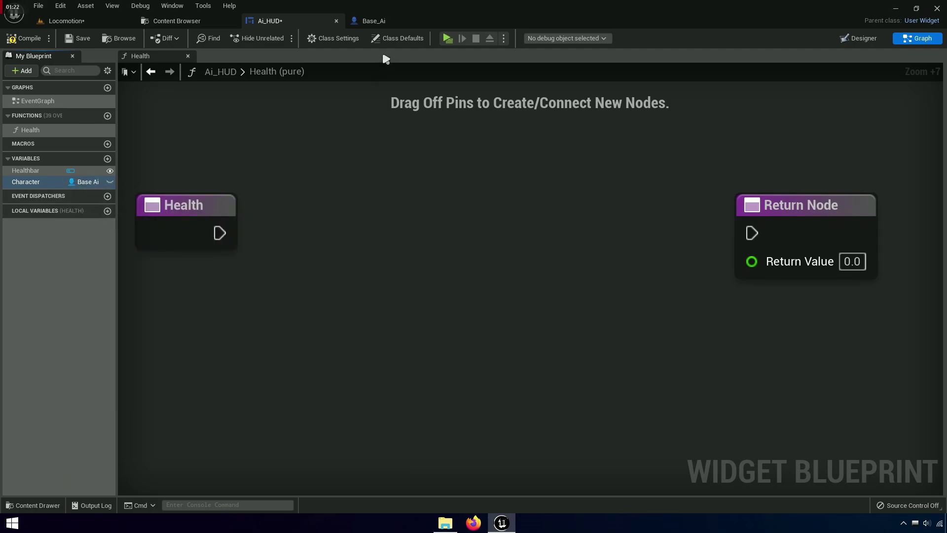
- Check the Base_Ai blueprint, then place a Character getter in the Health graph
{"action": "left_click", "coordinate": [393, 22]}
{"action": "left_click", "coordinate": [106, 87]}
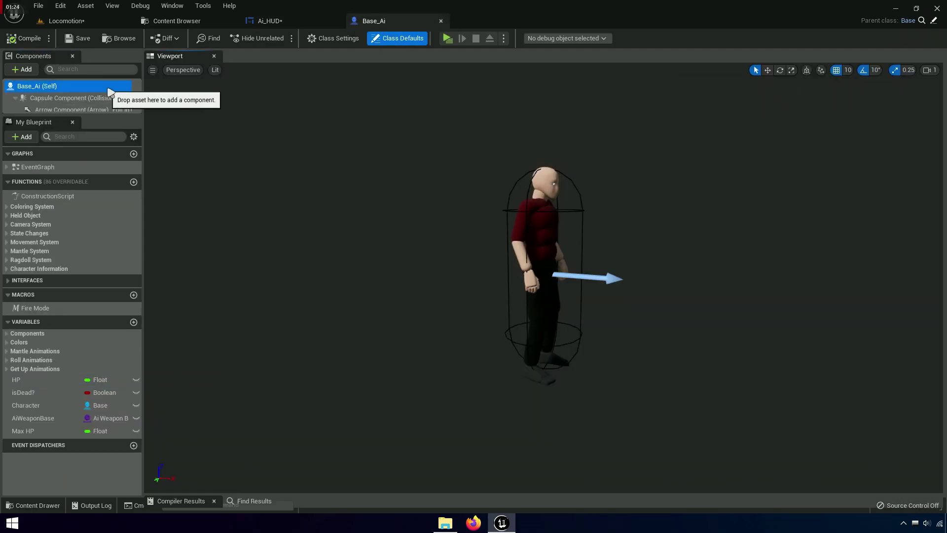
{"action": "left_click", "coordinate": [291, 21]}
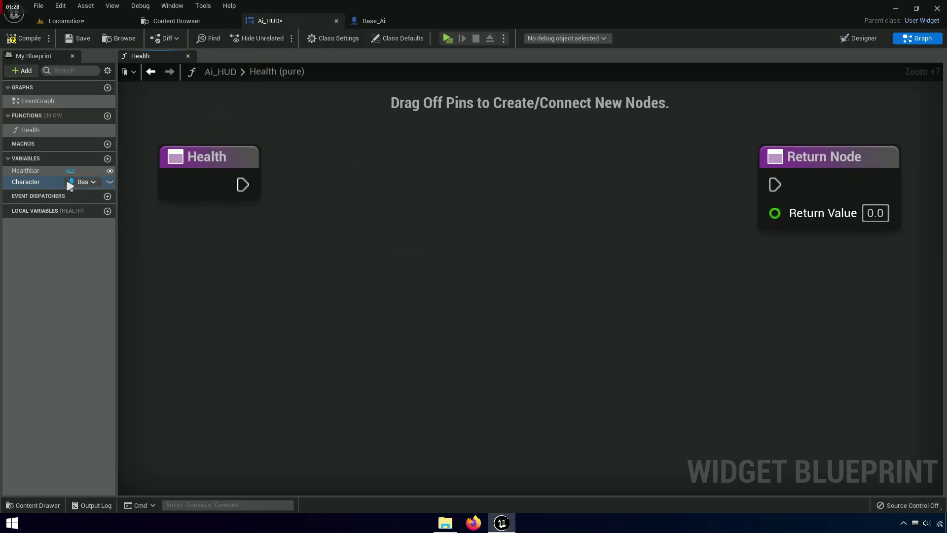
{"action": "left_click_drag", "start_coordinate": [69, 185], "coordinate": [396, 236]}
{"action": "left_click_drag", "start_coordinate": [304, 222], "coordinate": [303, 223]}
{"action": "left_click", "coordinate": [321, 231]}
- Add an Is Valid node on Character and wire it after the Health entry
{"action": "left_click_drag", "start_coordinate": [407, 239], "coordinate": [454, 222]}
{"action": "type", "text": "isv"}
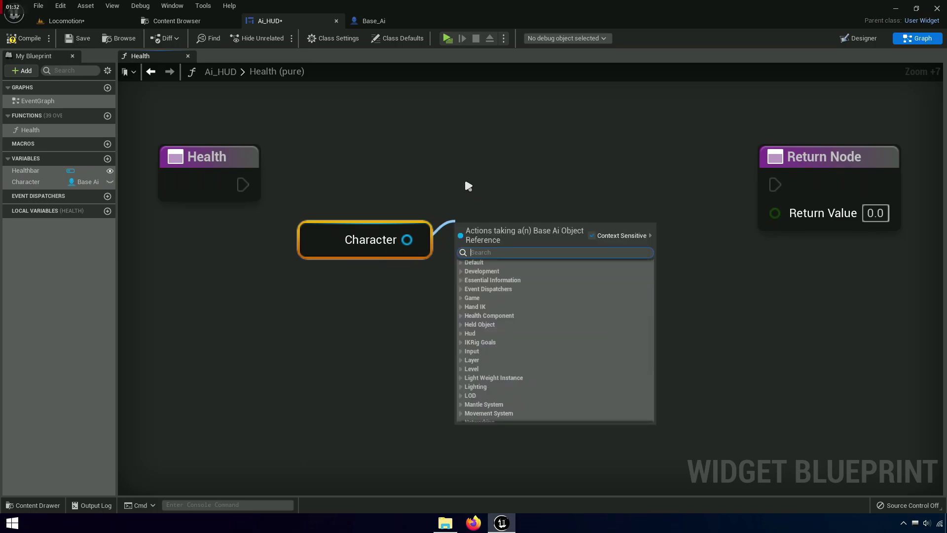
{"action": "type", "text": "al"}
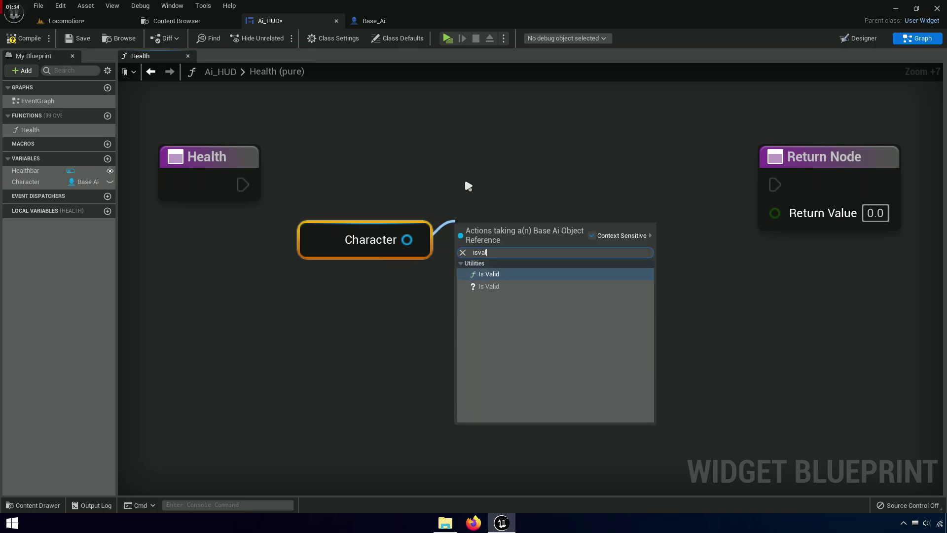
{"action": "type", "text": "id"}
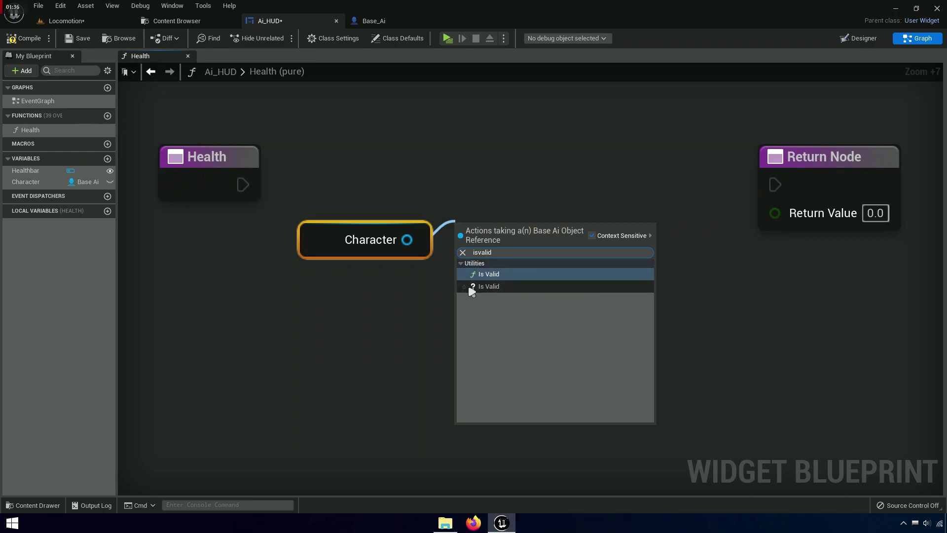
{"action": "left_click", "coordinate": [494, 287]}
{"action": "left_click_drag", "start_coordinate": [493, 232], "coordinate": [477, 185]}
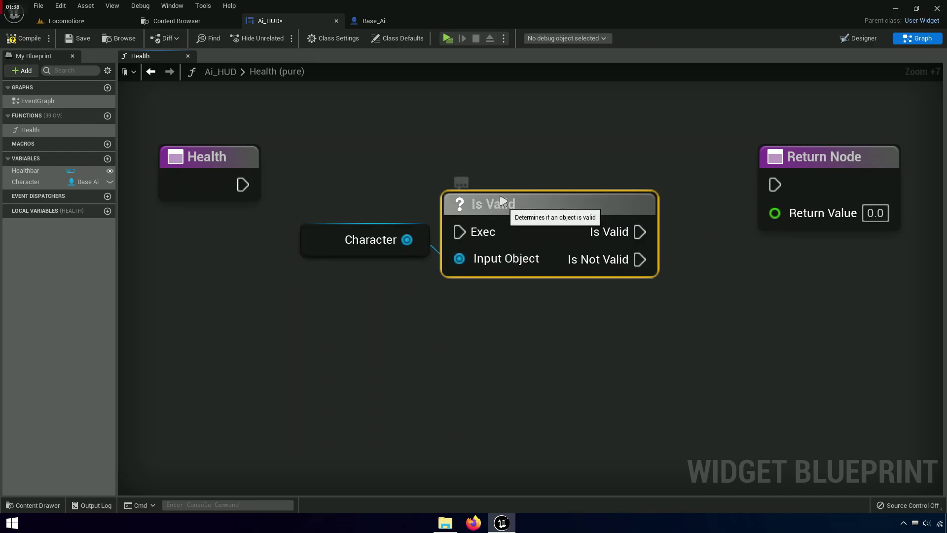
{"action": "mouse_move", "coordinate": [469, 219]}
{"action": "left_mouse_down"}
{"action": "mouse_move", "coordinate": [258, 195]}
{"action": "mouse_move", "coordinate": [295, 203]}
{"action": "mouse_move", "coordinate": [252, 203]}
{"action": "mouse_move", "coordinate": [459, 216]}
{"action": "left_mouse_up"}
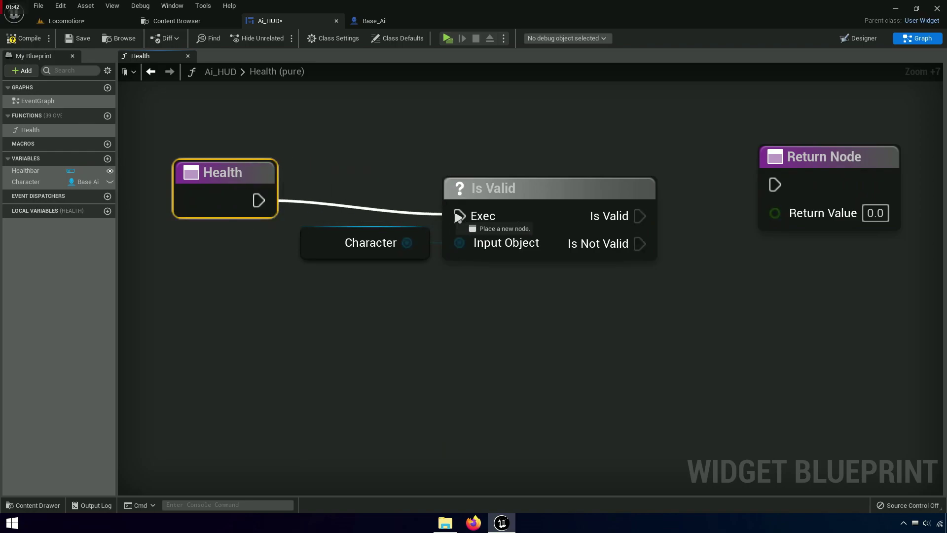
- Straighten the Health, Character and Is Valid wires, then link Is Valid to the Return Node
{"action": "left_click_drag", "start_coordinate": [228, 144], "coordinate": [508, 307]}
{"action": "key", "text": "q"}
{"action": "left_click_drag", "start_coordinate": [520, 199], "coordinate": [488, 167]}
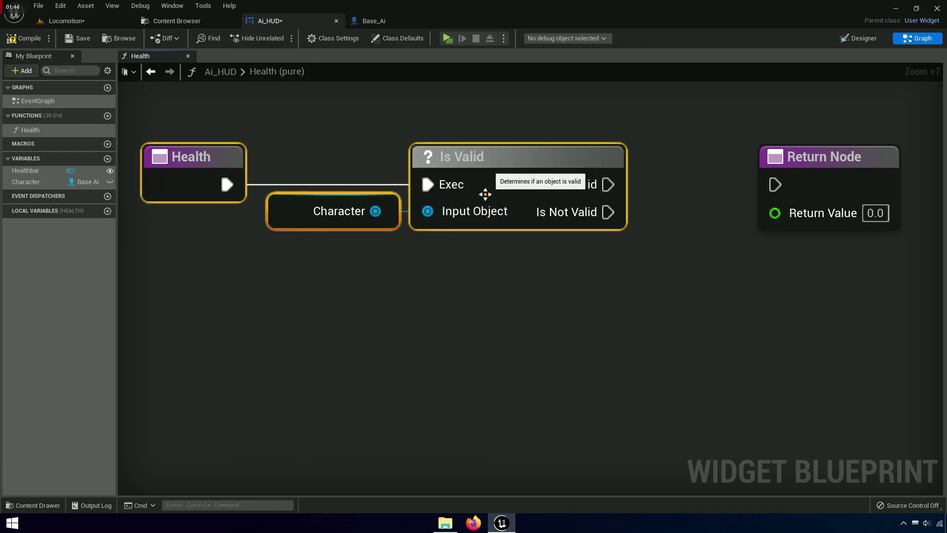
{"action": "mouse_move", "coordinate": [441, 319]}
{"action": "right_mouse_down"}
{"action": "mouse_move", "coordinate": [518, 306]}
{"action": "mouse_move", "coordinate": [423, 317]}
{"action": "right_mouse_up"}
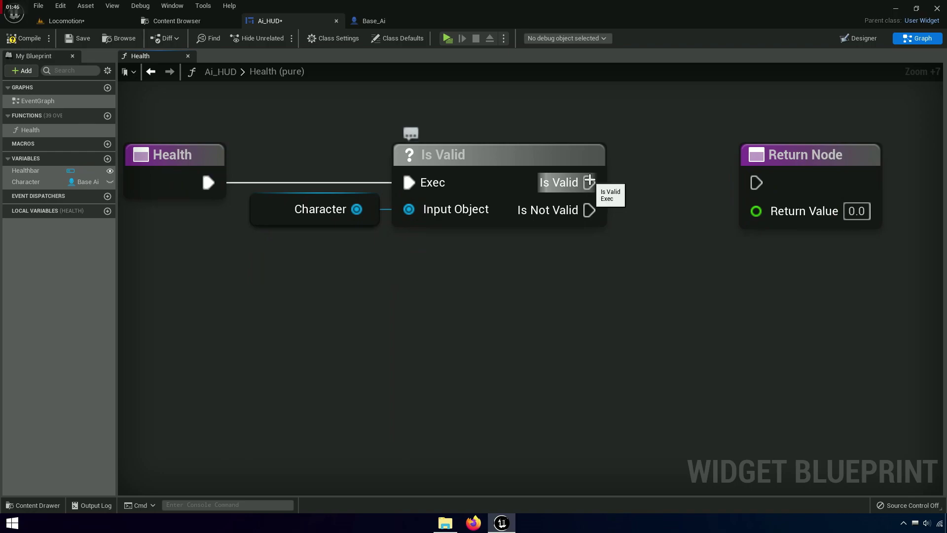
{"action": "right_click_drag", "start_coordinate": [589, 182], "coordinate": [543, 207]}
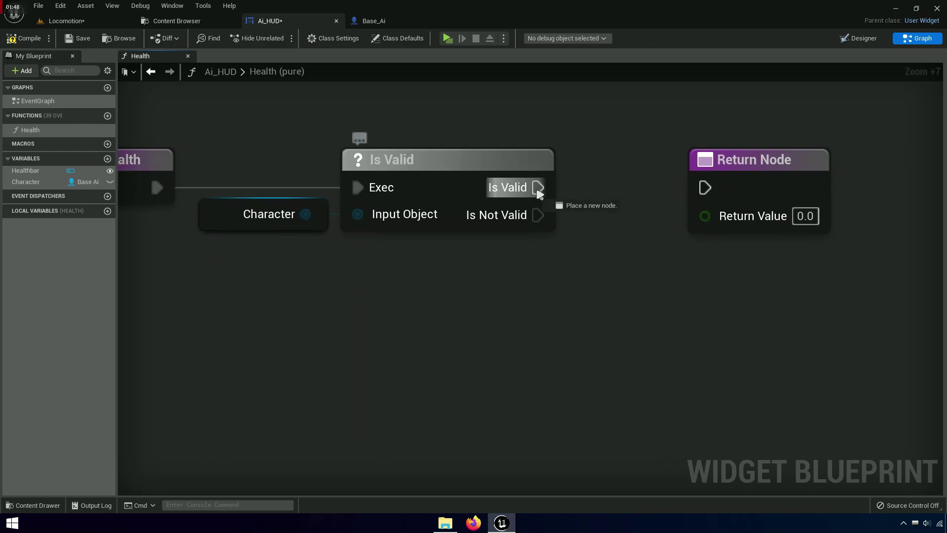
{"action": "left_click_drag", "start_coordinate": [537, 186], "coordinate": [725, 188]}
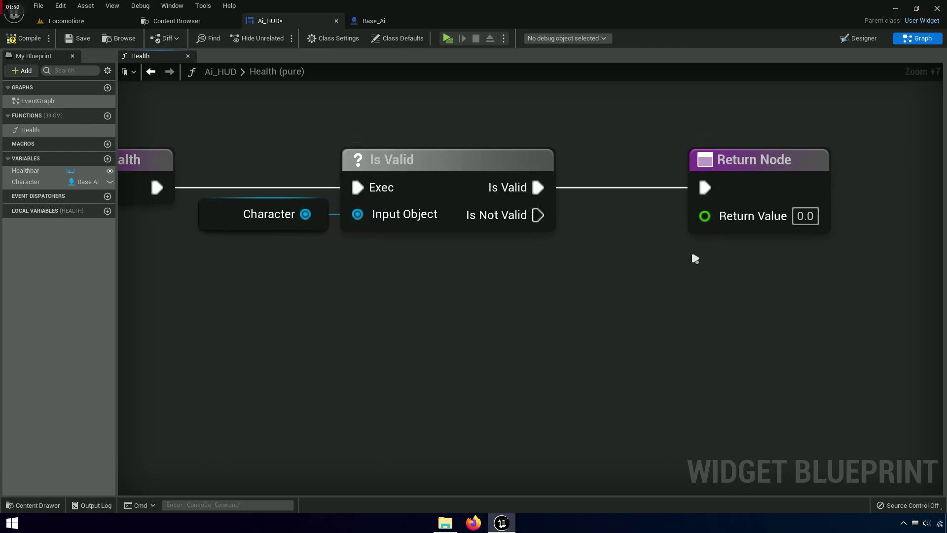
- Move the Return Node further right and drop another Character variable into the graph
{"action": "right_click_drag", "start_coordinate": [750, 291], "coordinate": [592, 290]}
{"action": "left_click", "coordinate": [592, 217]}
{"action": "left_click_drag", "start_coordinate": [591, 217], "coordinate": [923, 214]}
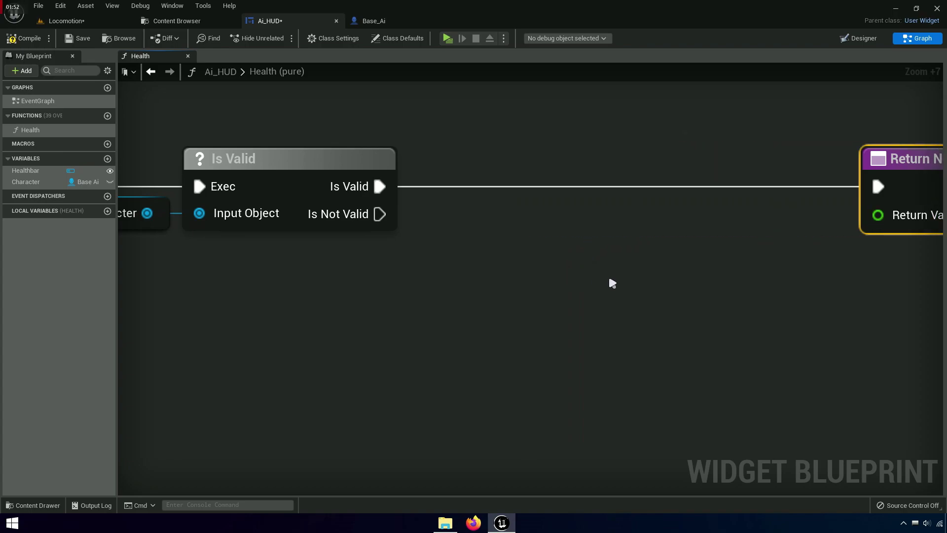
{"action": "mouse_move", "coordinate": [610, 281]}
{"action": "right_mouse_down"}
{"action": "mouse_move", "coordinate": [484, 256]}
{"action": "mouse_move", "coordinate": [473, 270]}
{"action": "right_mouse_up"}
{"action": "left_click", "coordinate": [476, 274]}
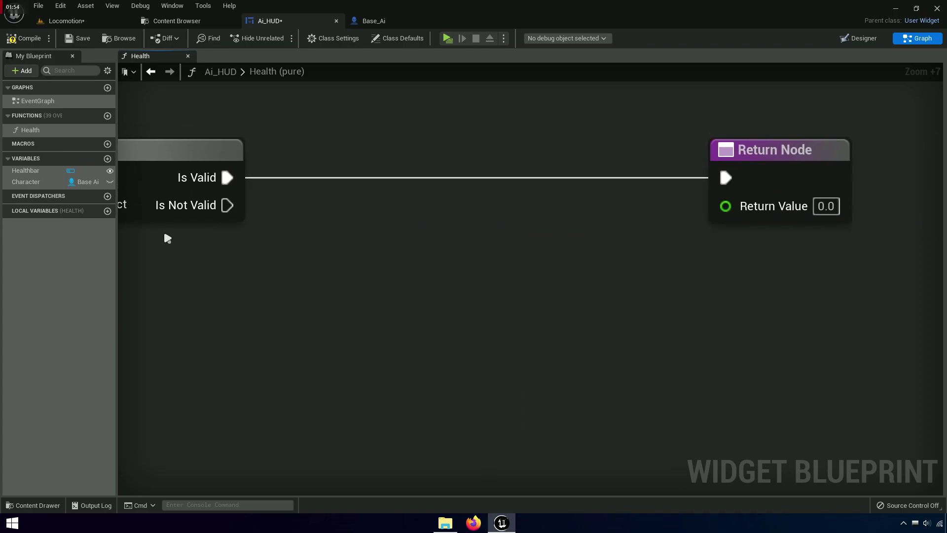
{"action": "left_click_drag", "start_coordinate": [28, 186], "coordinate": [288, 263]}
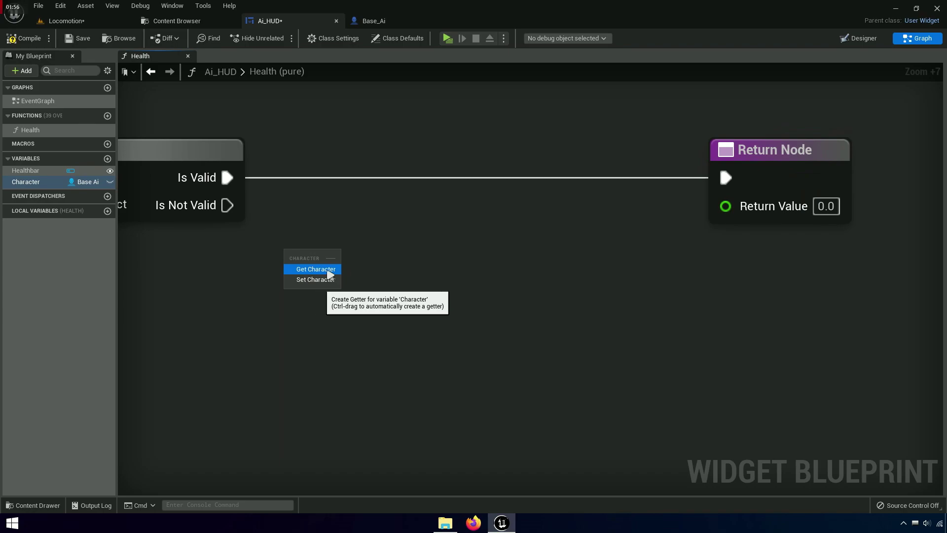
- Add a Character getter feeding a Get HP node and position them together
{"action": "left_click", "coordinate": [323, 269]}
{"action": "left_click_drag", "start_coordinate": [389, 264], "coordinate": [486, 241]}
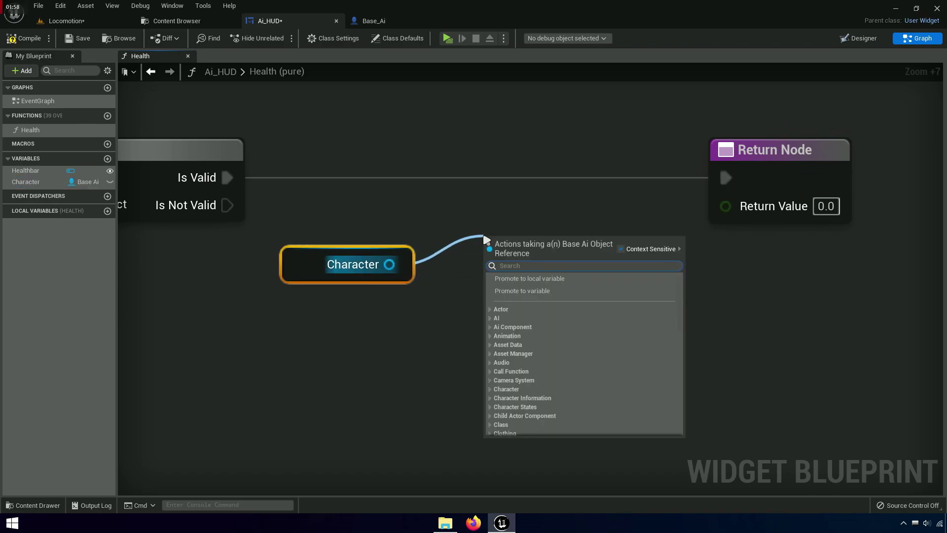
{"action": "type", "text": "get hp"}
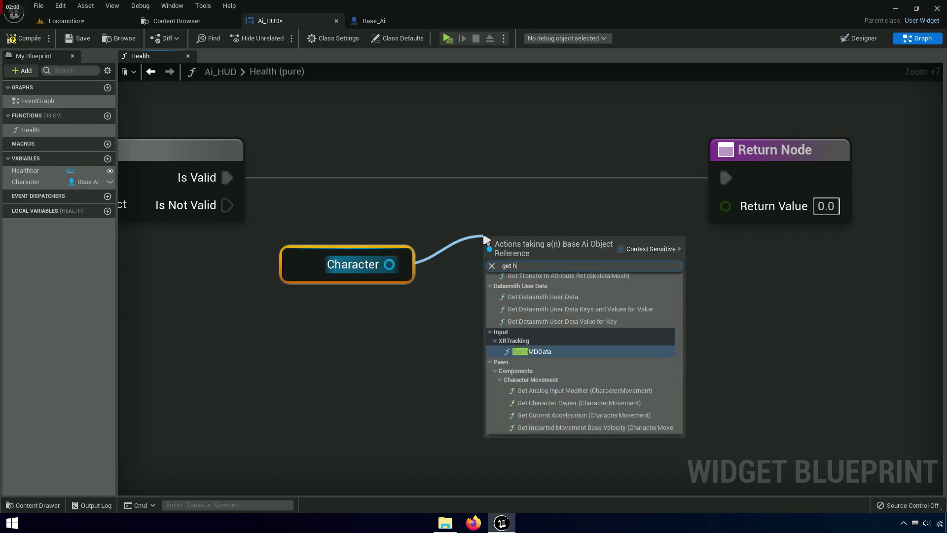
{"action": "key", "text": "BackSpace"}
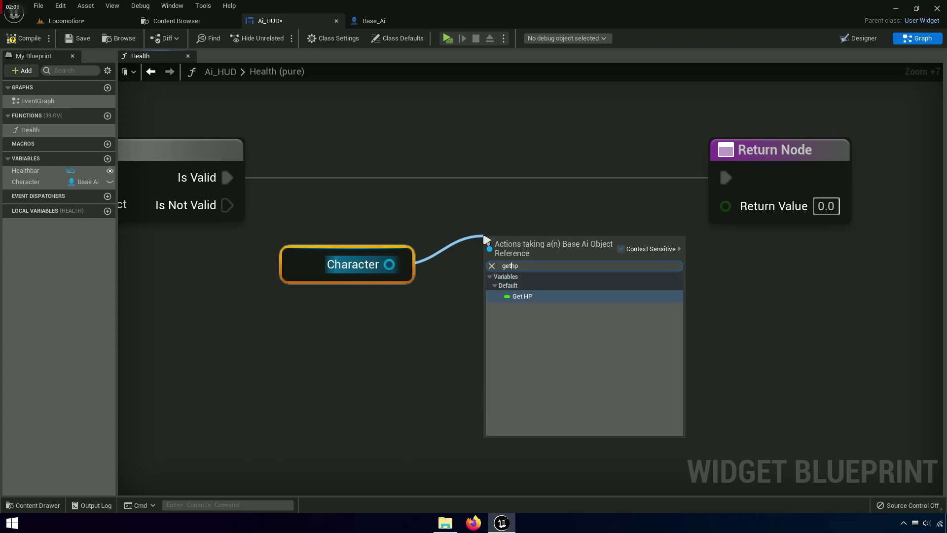
{"action": "left_click", "coordinate": [528, 296]}
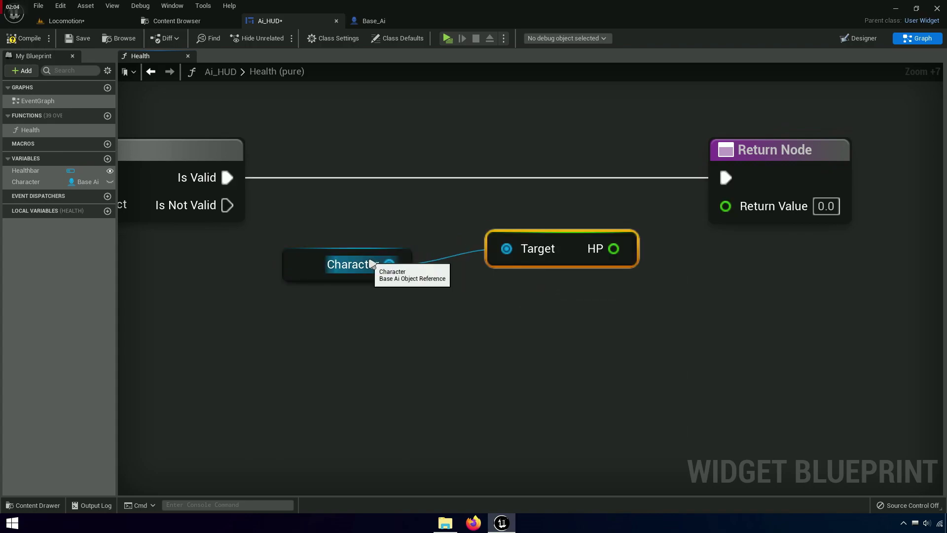
{"action": "left_click_drag", "start_coordinate": [297, 270], "coordinate": [358, 252]}
{"action": "left_click", "coordinate": [551, 257], "text": "ctrl"}
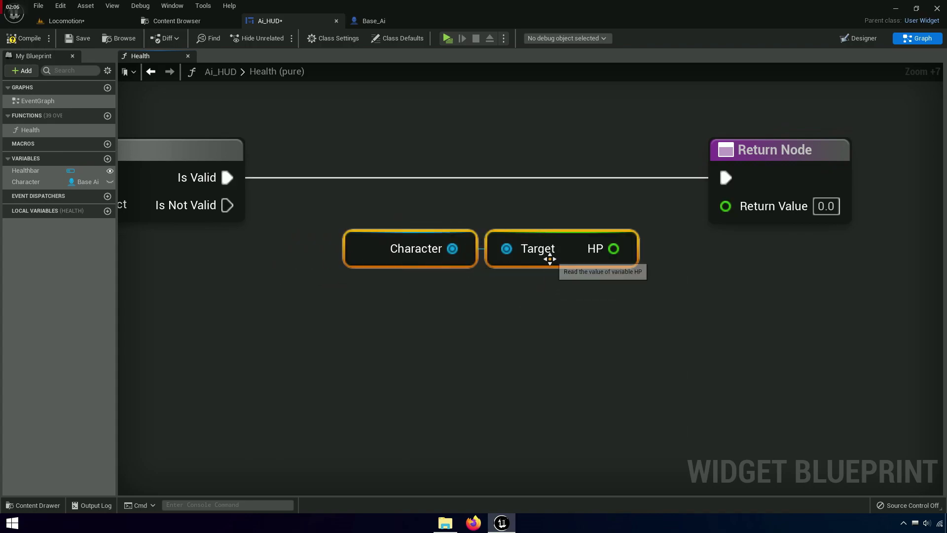
{"action": "mouse_move", "coordinate": [556, 256]}
{"action": "left_mouse_down"}
{"action": "mouse_move", "coordinate": [509, 224]}
{"action": "mouse_move", "coordinate": [476, 264]}
{"action": "mouse_move", "coordinate": [413, 279]}
{"action": "left_mouse_up"}
- Copy the Character getter and add a Get Max HP node beneath the HP pair
{"action": "left_click", "coordinate": [252, 280]}
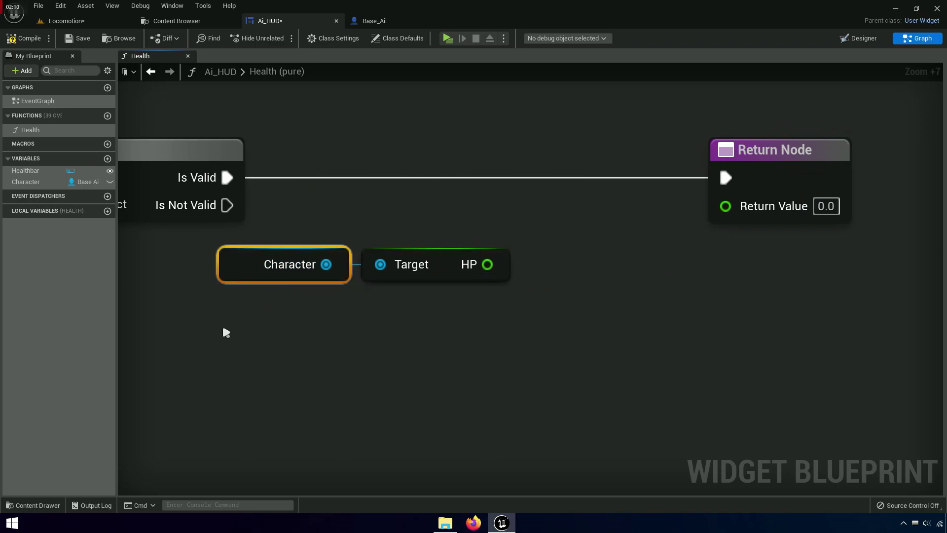
{"action": "key", "text": "ctrl+c"}
{"action": "key", "text": "ctrl+v"}
{"action": "left_click_drag", "start_coordinate": [326, 343], "coordinate": [414, 348]}
{"action": "type", "text": "getma"}
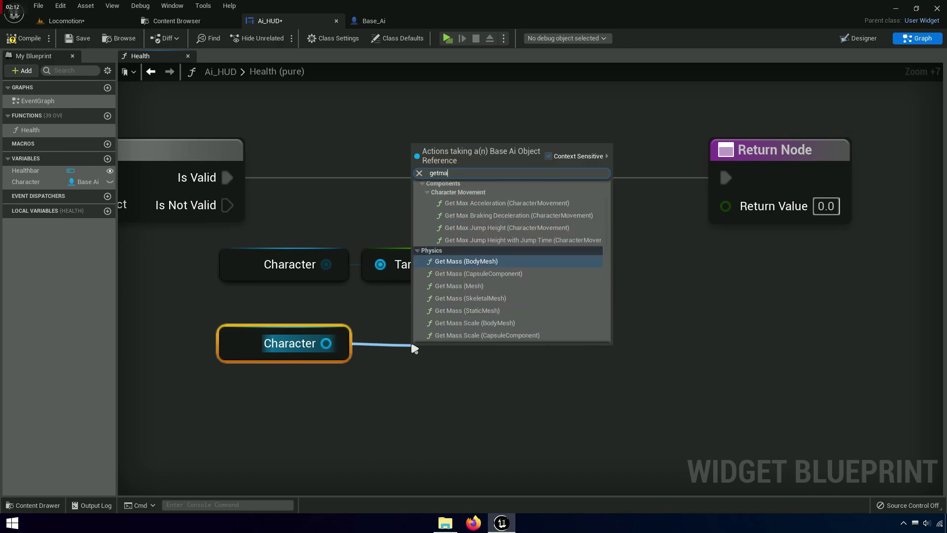
{"action": "type", "text": "xhp"}
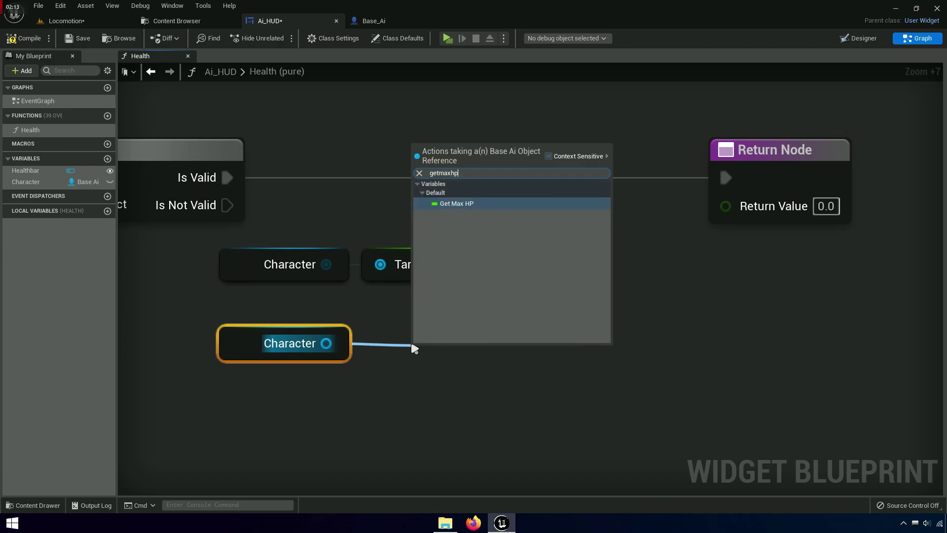
{"action": "left_click", "coordinate": [472, 210]}
{"action": "left_click_drag", "start_coordinate": [460, 356], "coordinate": [443, 333]}
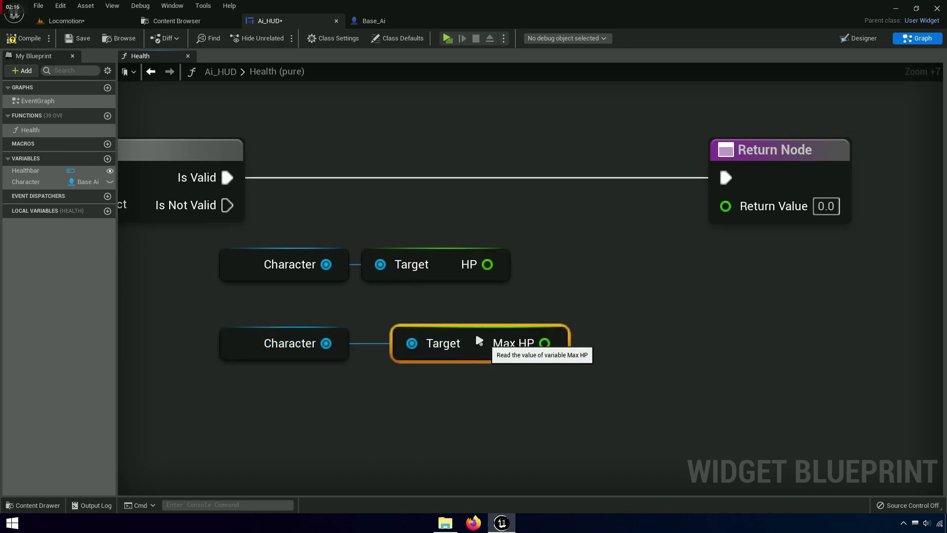
{"action": "left_click", "coordinate": [296, 343], "text": "ctrl"}
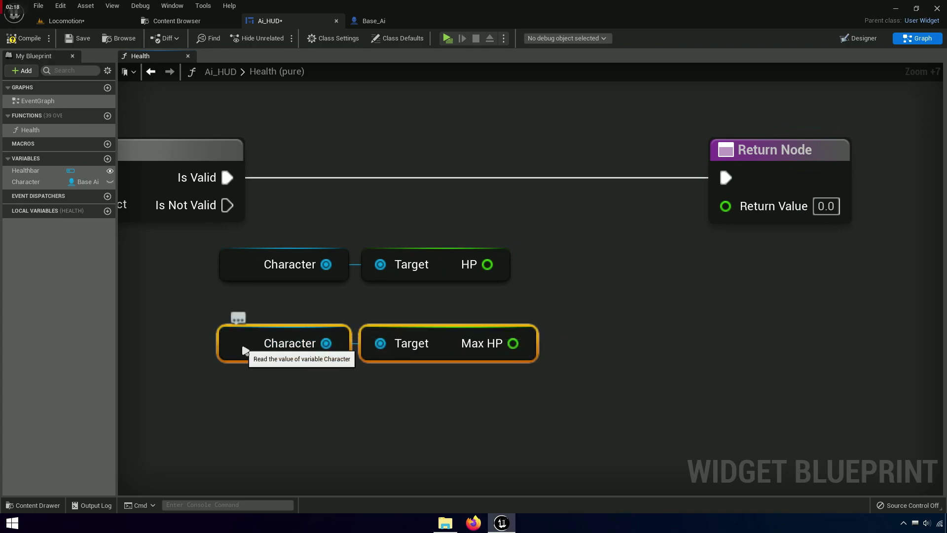
{"action": "left_click_drag", "start_coordinate": [242, 342], "coordinate": [248, 310]}
{"action": "left_click", "coordinate": [375, 291]}
{"action": "left_click_drag", "start_coordinate": [486, 264], "coordinate": [600, 280]}
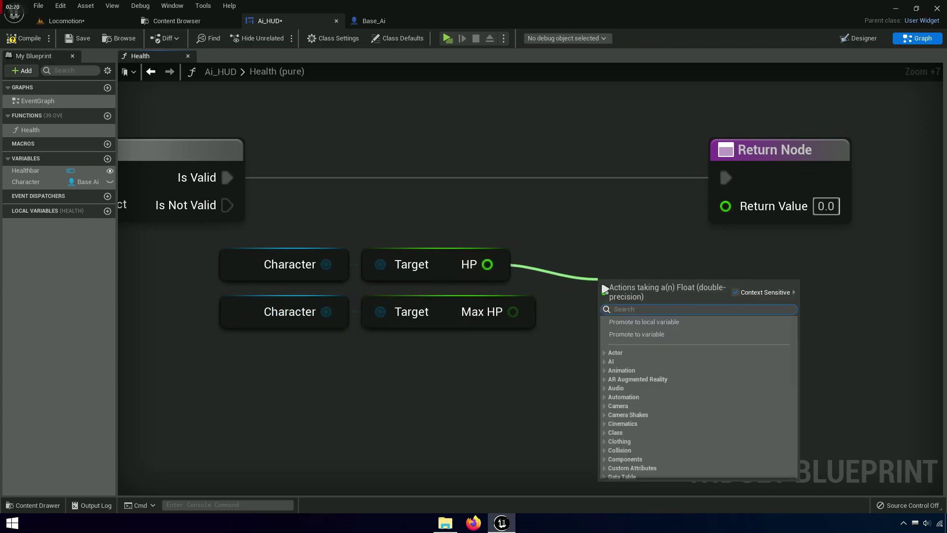
- Add a Divide node taking HP divided by Max HP and straighten its wires
{"action": "type", "text": "divide"}
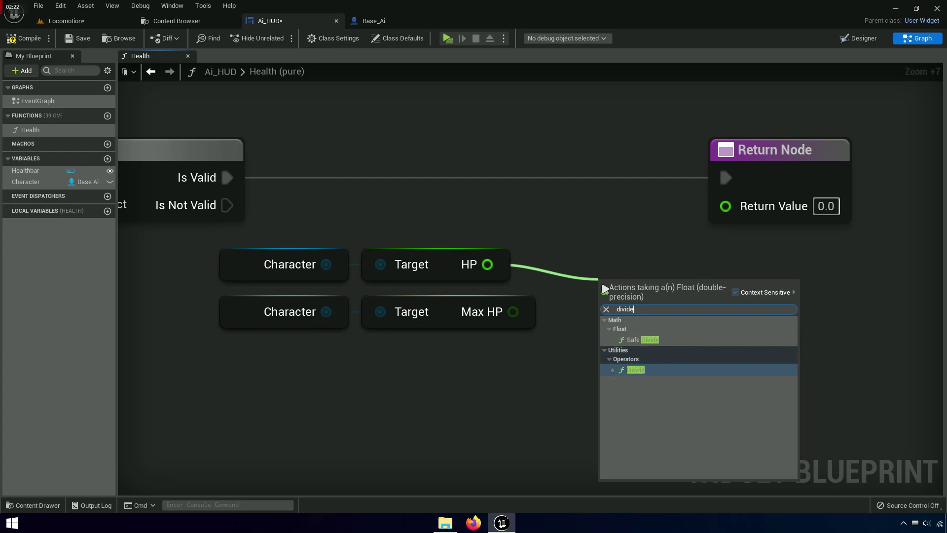
{"action": "left_click", "coordinate": [641, 370]}
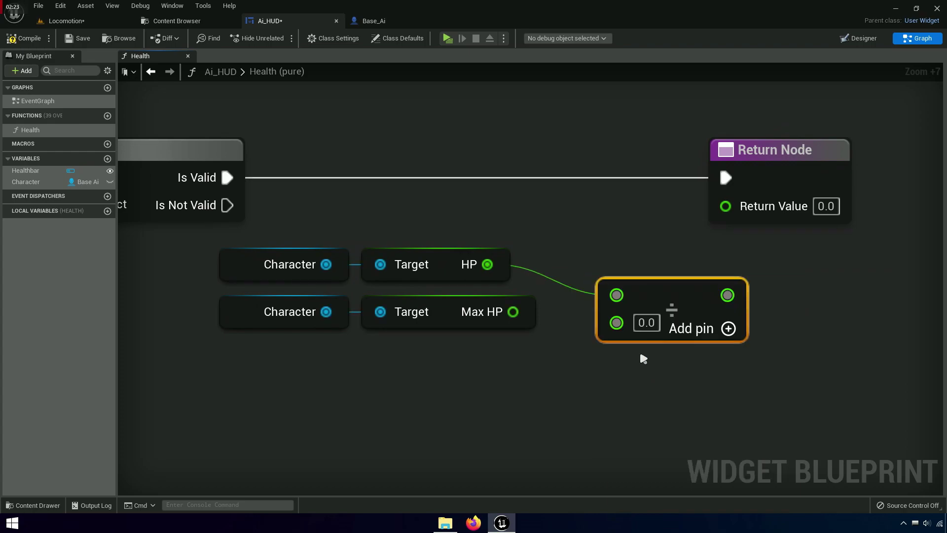
{"action": "left_click_drag", "start_coordinate": [616, 322], "coordinate": [513, 311]}
{"action": "left_click_drag", "start_coordinate": [667, 308], "coordinate": [619, 278]}
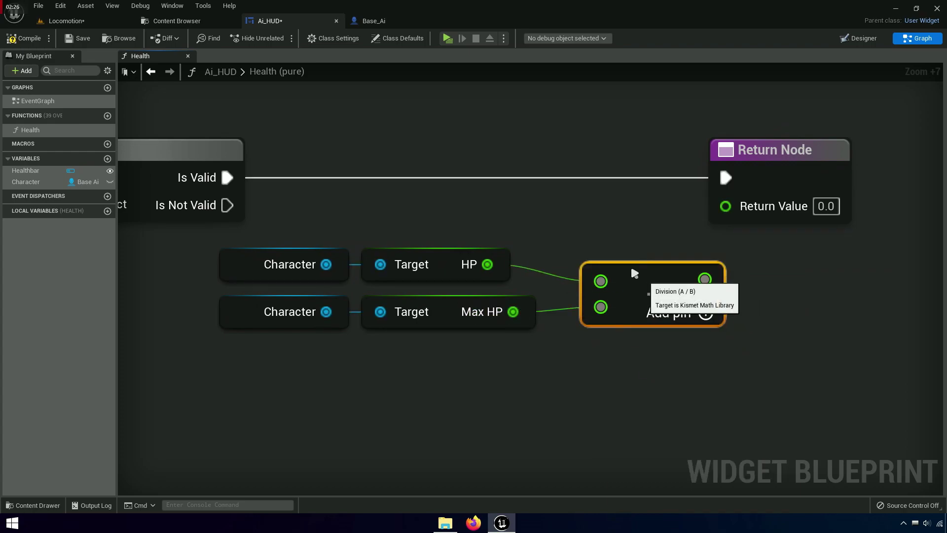
{"action": "left_click_drag", "start_coordinate": [583, 372], "coordinate": [276, 254]}
{"action": "key", "text": "q"}
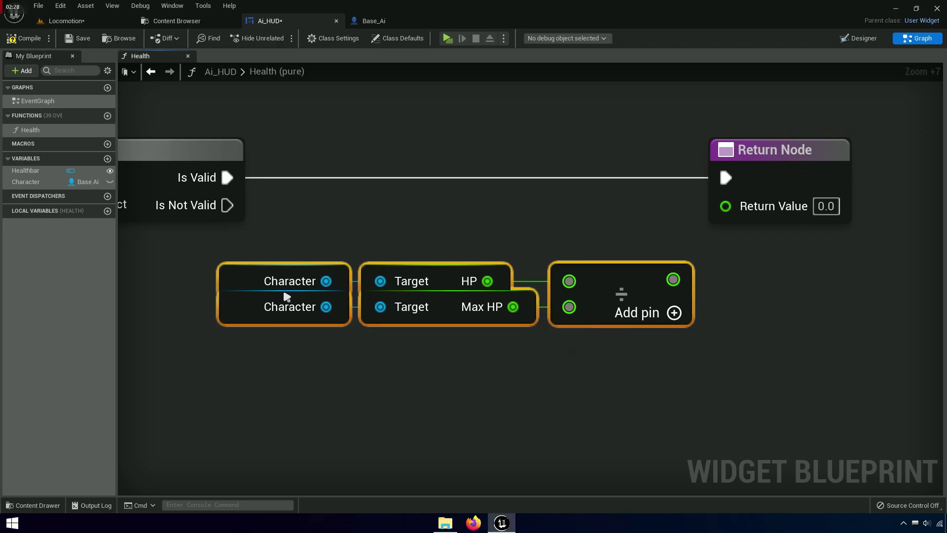
{"action": "left_click", "coordinate": [611, 316]}
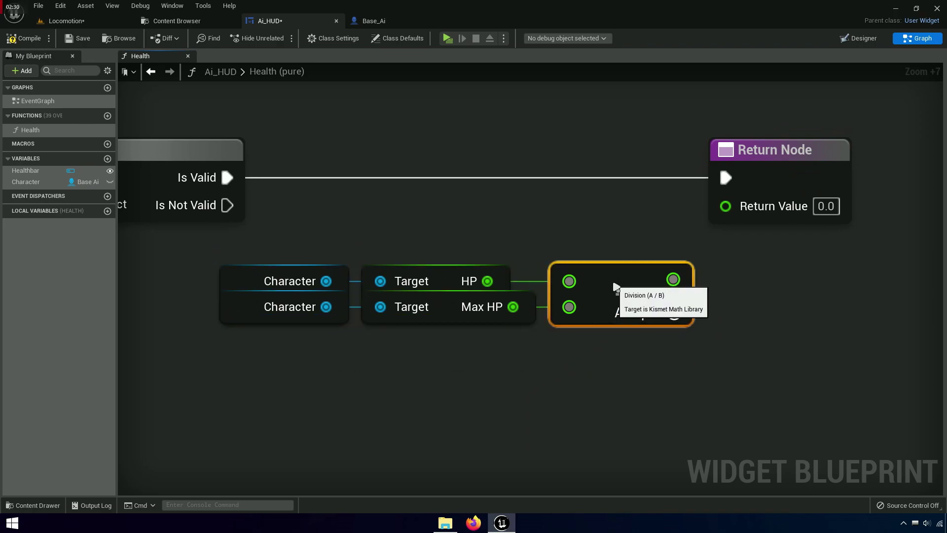
- Connect the Divide result to the Return Node's Return Value and tidy the graph
{"action": "left_click_drag", "start_coordinate": [635, 379], "coordinate": [269, 278]}
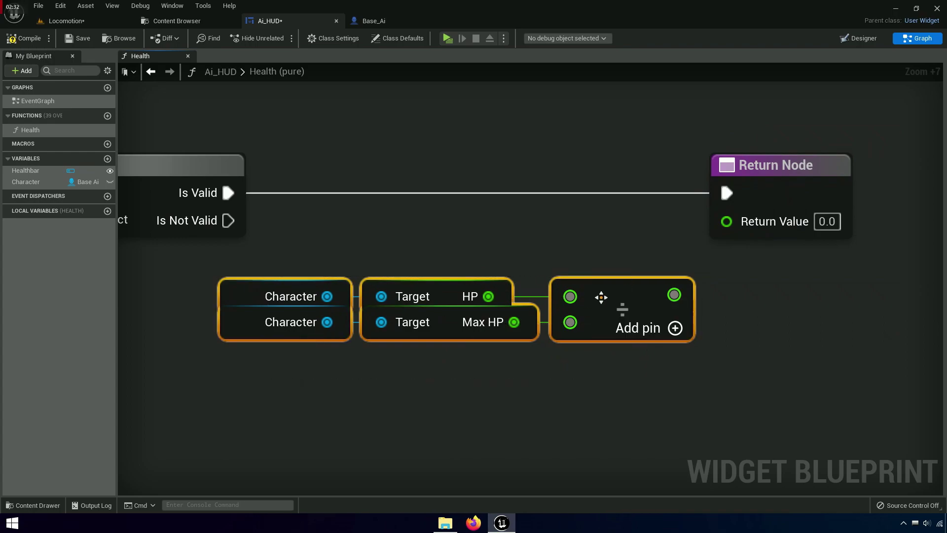
{"action": "left_click_drag", "start_coordinate": [600, 296], "coordinate": [647, 217]}
{"action": "right_click_drag", "start_coordinate": [789, 244], "coordinate": [560, 285]}
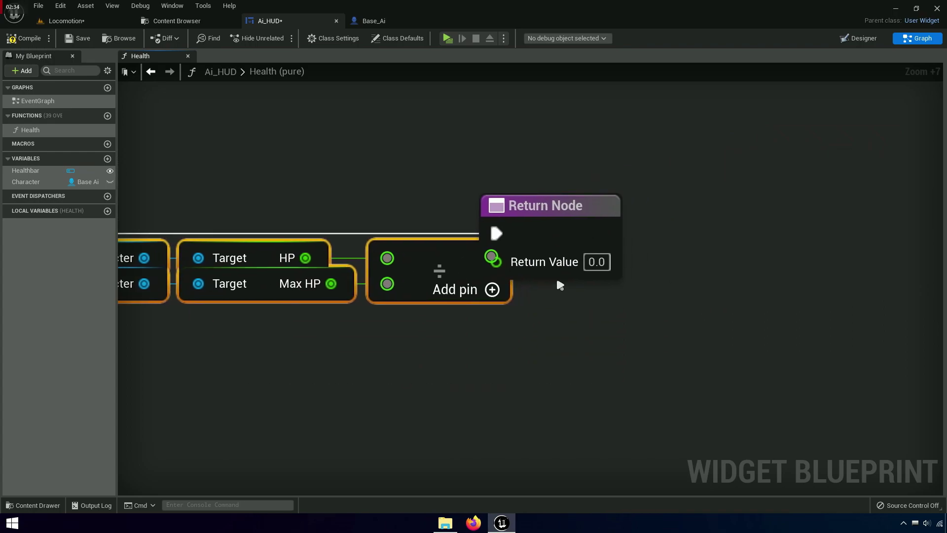
{"action": "left_click_drag", "start_coordinate": [587, 228], "coordinate": [649, 228]}
{"action": "left_click_drag", "start_coordinate": [490, 255], "coordinate": [560, 262]}
{"action": "scroll", "coordinate": [606, 293], "scroll_direction": "down", "scroll_amount": 5}
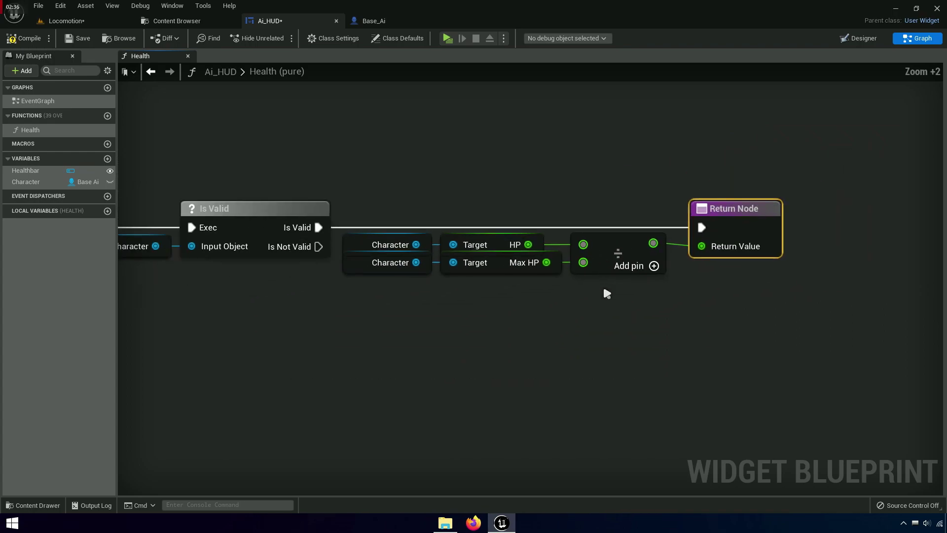
{"action": "scroll", "coordinate": [606, 293], "scroll_direction": "down", "scroll_amount": 4}
{"action": "key", "text": "ctrl+a"}
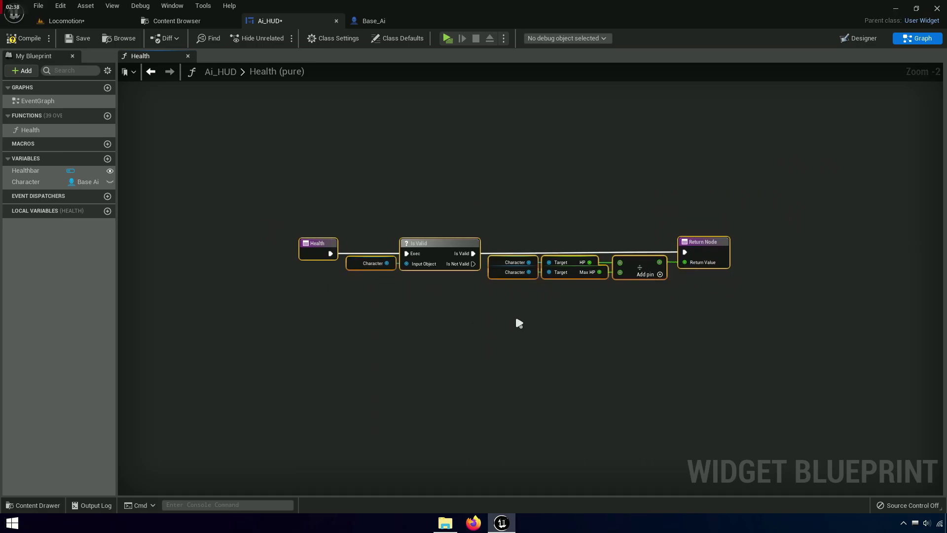
{"action": "scroll", "coordinate": [547, 294], "scroll_direction": "up", "scroll_amount": 8}
{"action": "left_click", "coordinate": [562, 293]}
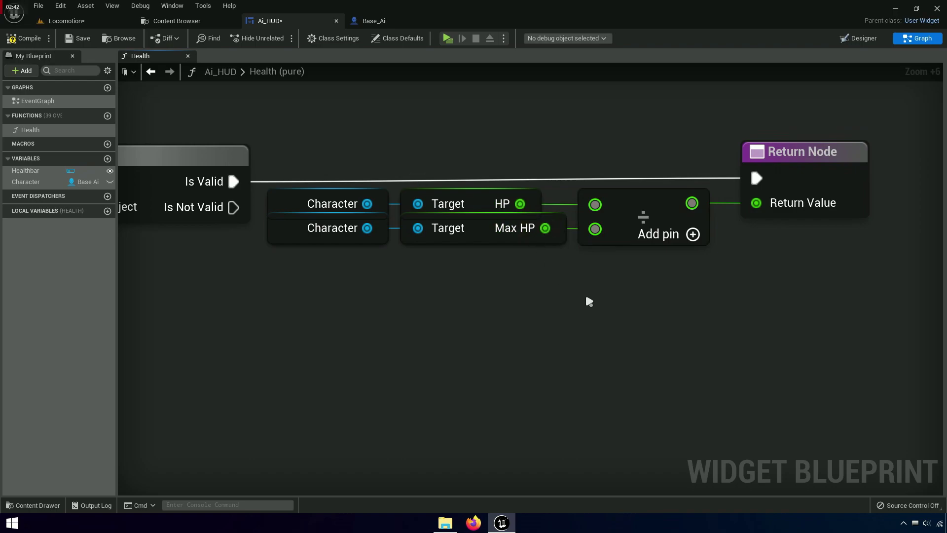
{"action": "mouse_move", "coordinate": [585, 292]}
{"action": "right_mouse_down"}
{"action": "mouse_move", "coordinate": [675, 305]}
{"action": "mouse_move", "coordinate": [437, 280]}
{"action": "right_mouse_up"}
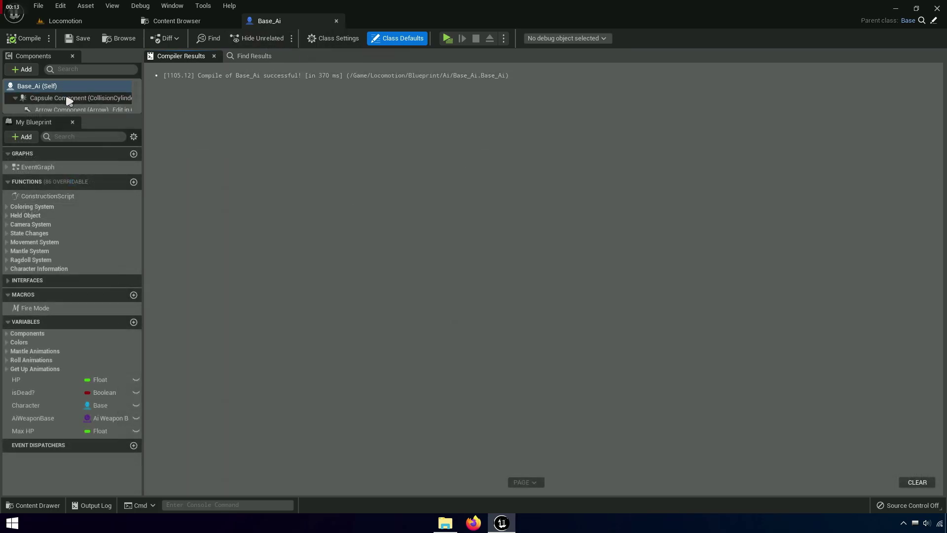
- Add a Widget component named Healthbar to Base_Ai
{"action": "left_click_drag", "start_coordinate": [72, 118], "coordinate": [71, 206]}
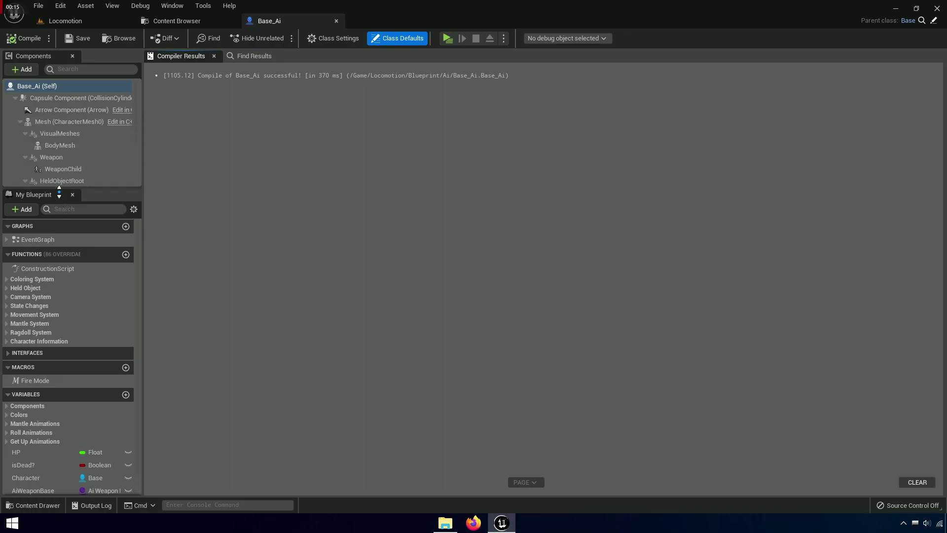
{"action": "left_click", "coordinate": [37, 88]}
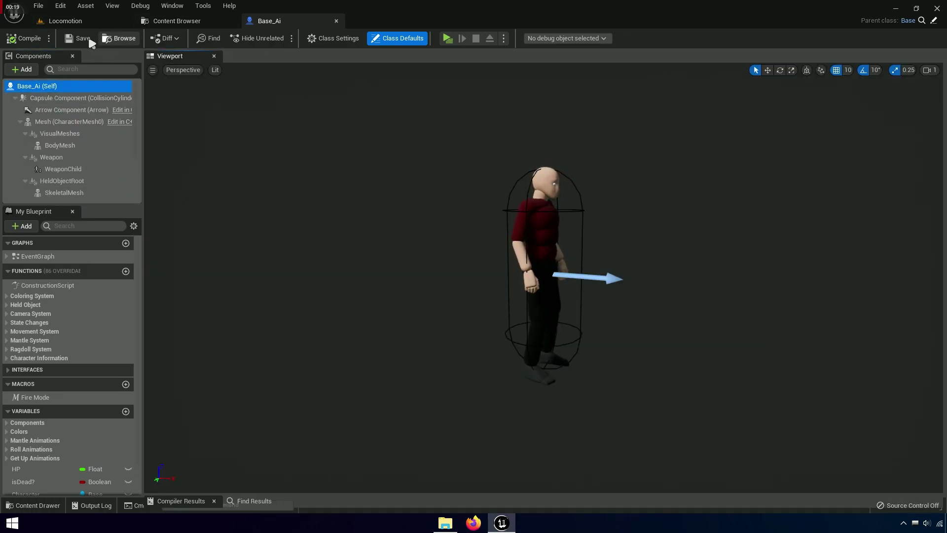
{"action": "left_click", "coordinate": [33, 70]}
{"action": "left_click", "coordinate": [27, 70]}
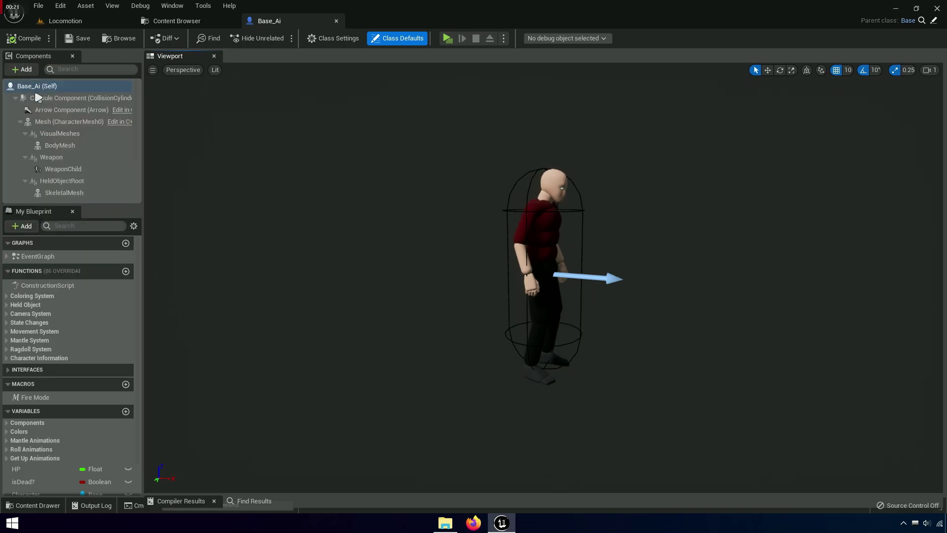
{"action": "left_click", "coordinate": [25, 70]}
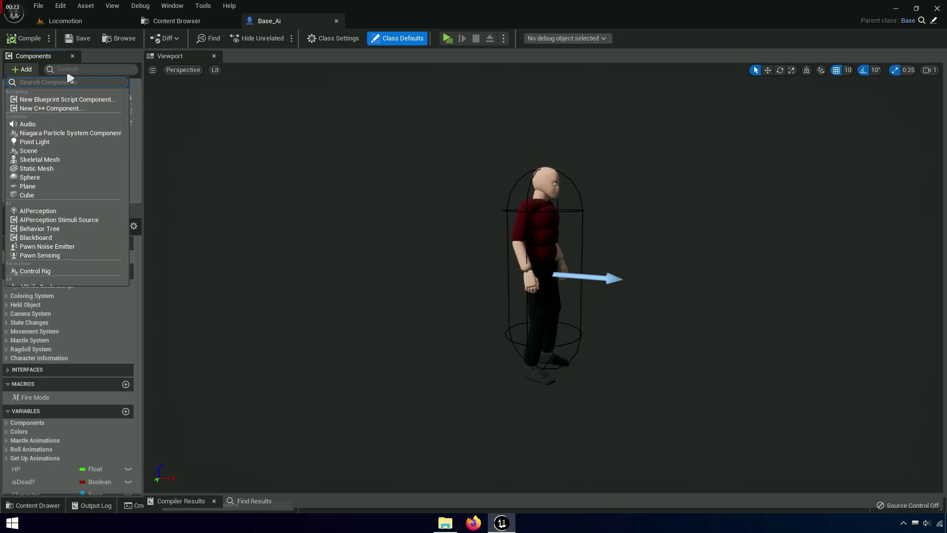
{"action": "type", "text": "widget"}
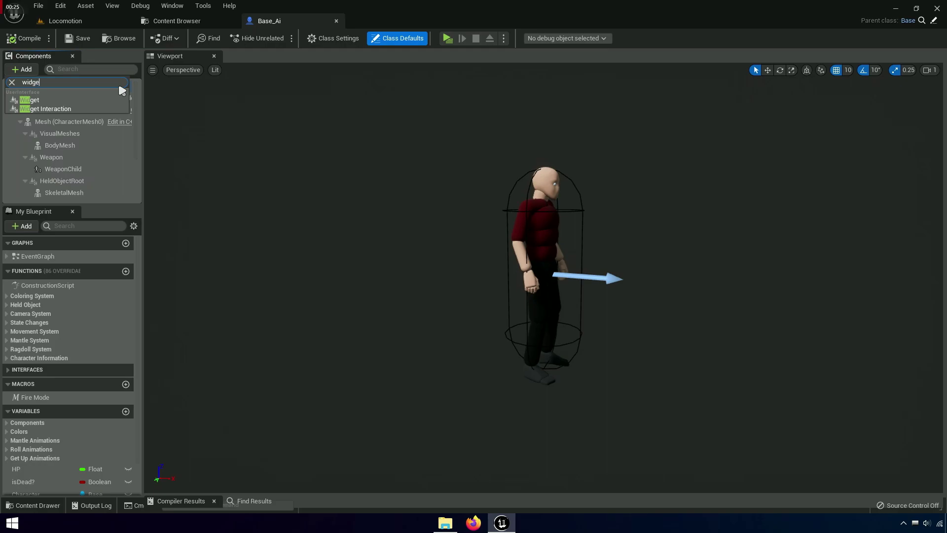
{"action": "left_click", "coordinate": [44, 100]}
{"action": "type", "text": "Healthbar"}
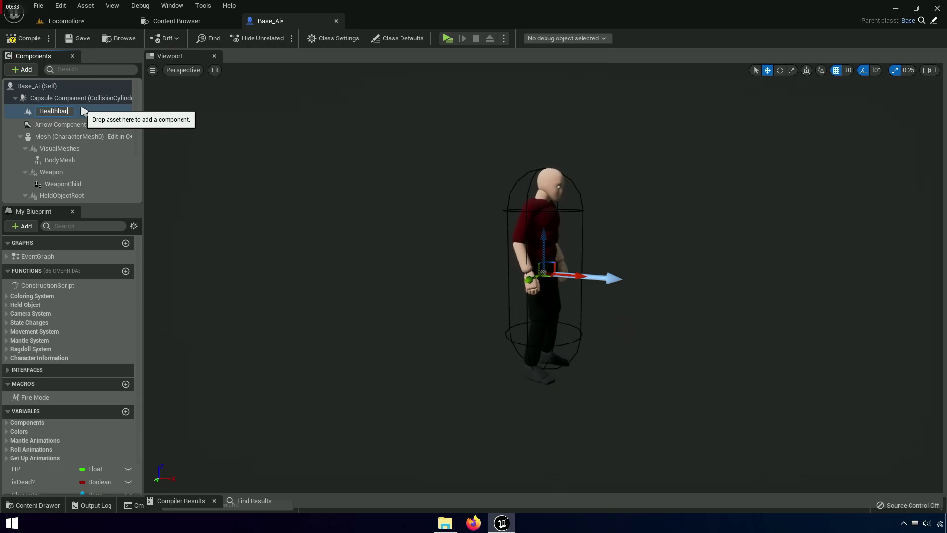
{"action": "key", "text": "Return"}
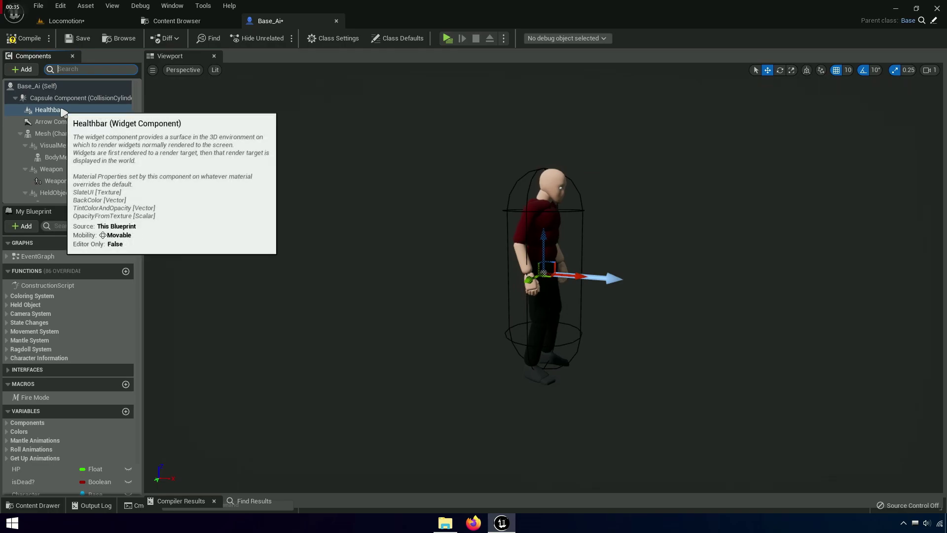
- Attach Healthbar to the character Mesh, show its Details panel, and go to the Content Browser
{"action": "mouse_move", "coordinate": [64, 109]}
{"action": "left_mouse_down"}
{"action": "mouse_move", "coordinate": [57, 142]}
{"action": "mouse_move", "coordinate": [56, 133]}
{"action": "left_mouse_up"}
{"action": "scroll", "coordinate": [61, 162], "scroll_direction": "down", "scroll_amount": 1}
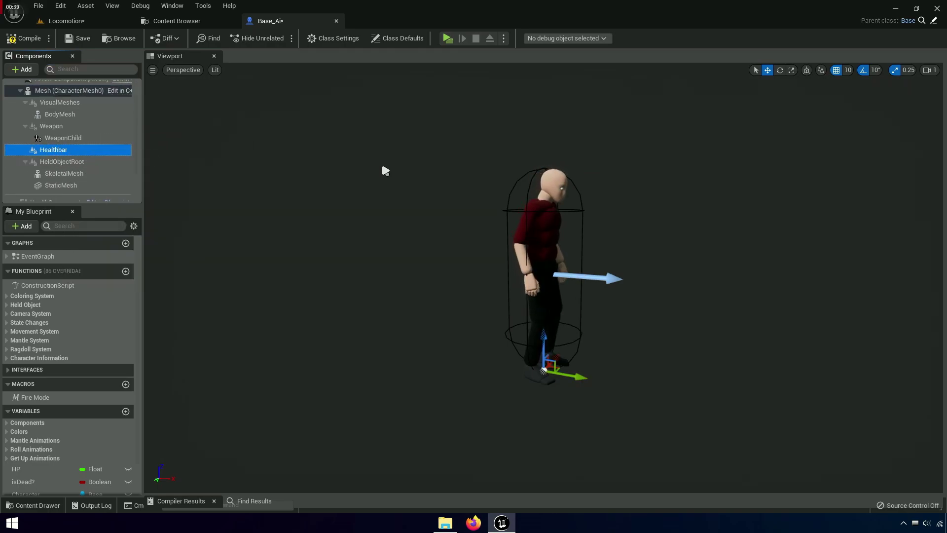
{"action": "left_click_drag", "start_coordinate": [945, 187], "coordinate": [625, 205]}
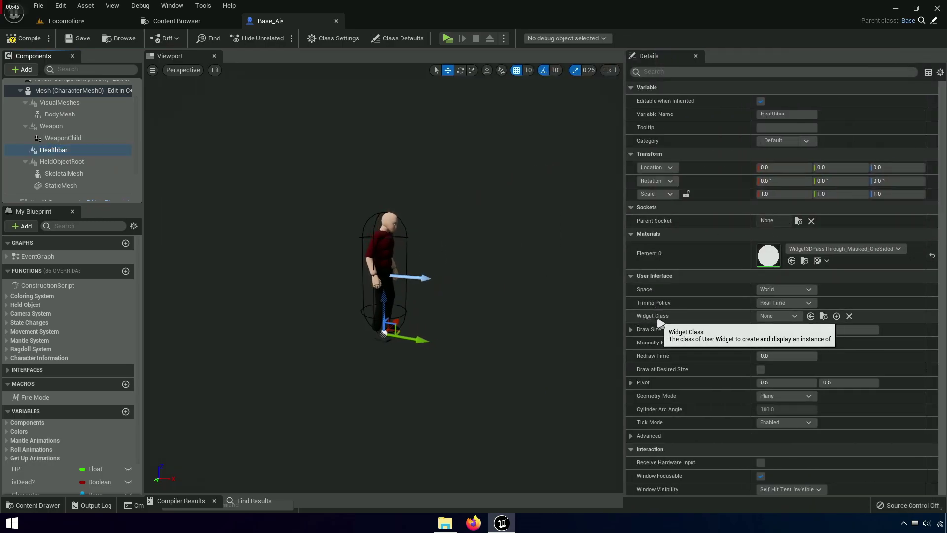
{"action": "left_click_drag", "start_coordinate": [625, 304], "coordinate": [496, 302]}
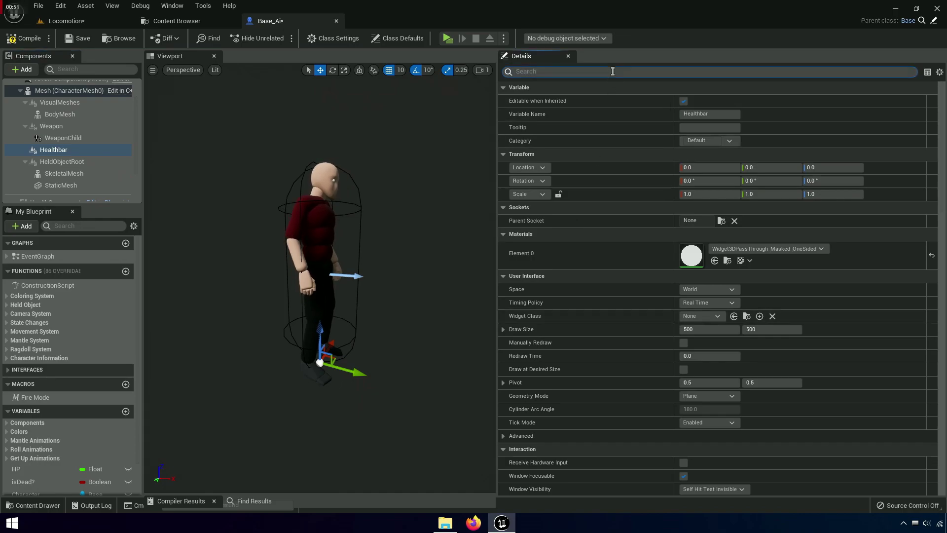
{"action": "type", "text": "widget cla"}
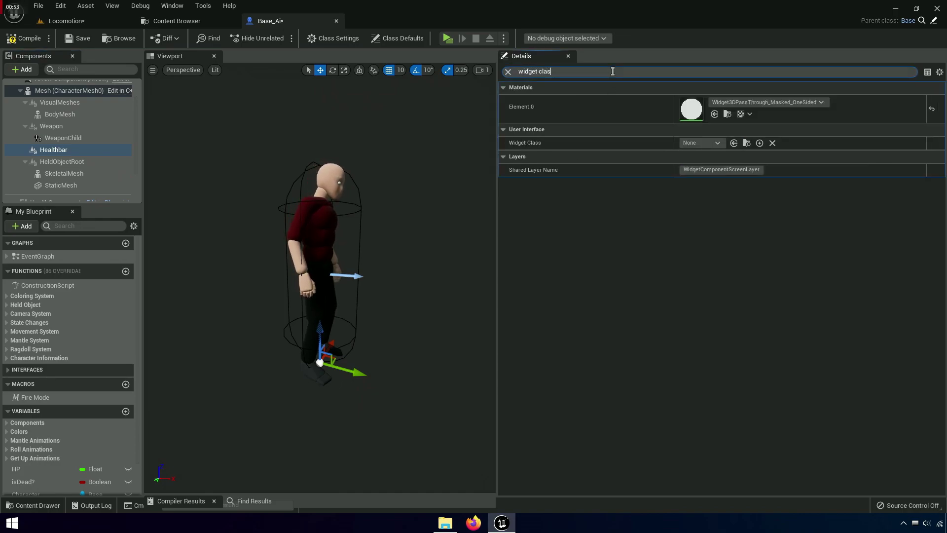
{"action": "type", "text": "s"}
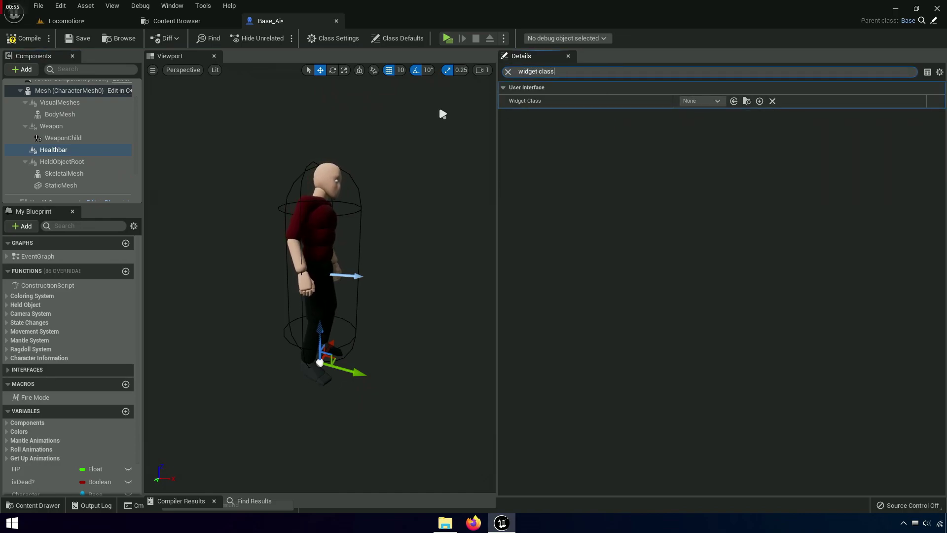
{"action": "left_click", "coordinate": [175, 21]}
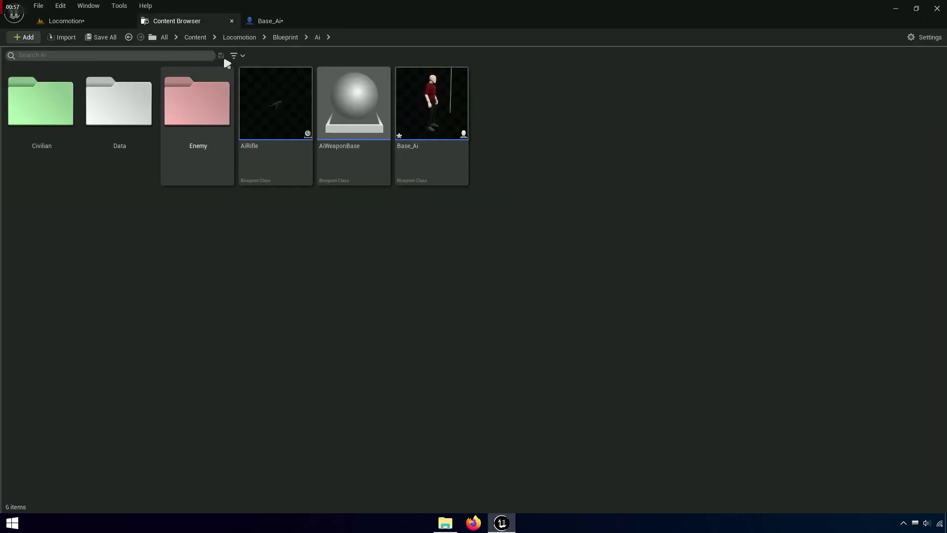
- Browse to Blueprint > Data > HUD and open the Ai_HUD widget blueprint
{"action": "left_click", "coordinate": [291, 38]}
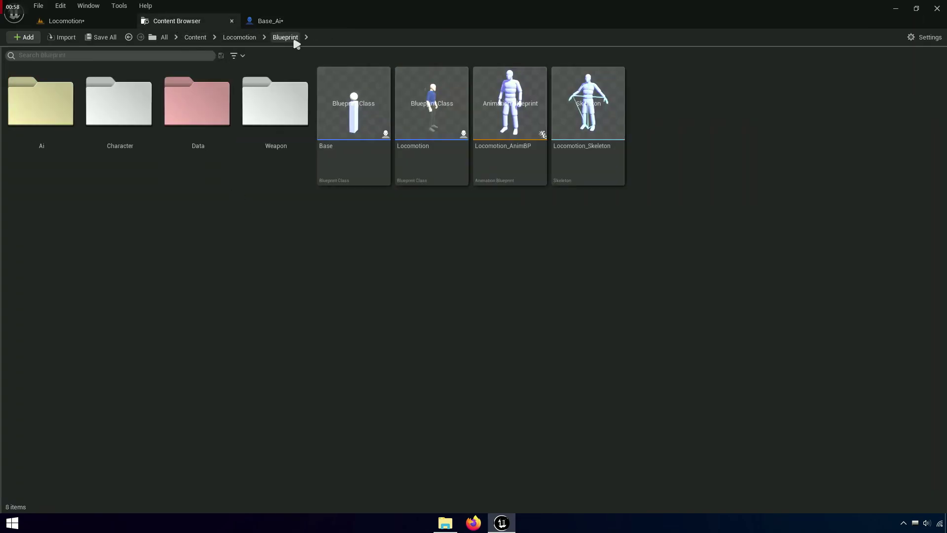
{"action": "double_click", "coordinate": [217, 156]}
{"action": "double_click", "coordinate": [220, 154]}
{"action": "left_click", "coordinate": [130, 160]}
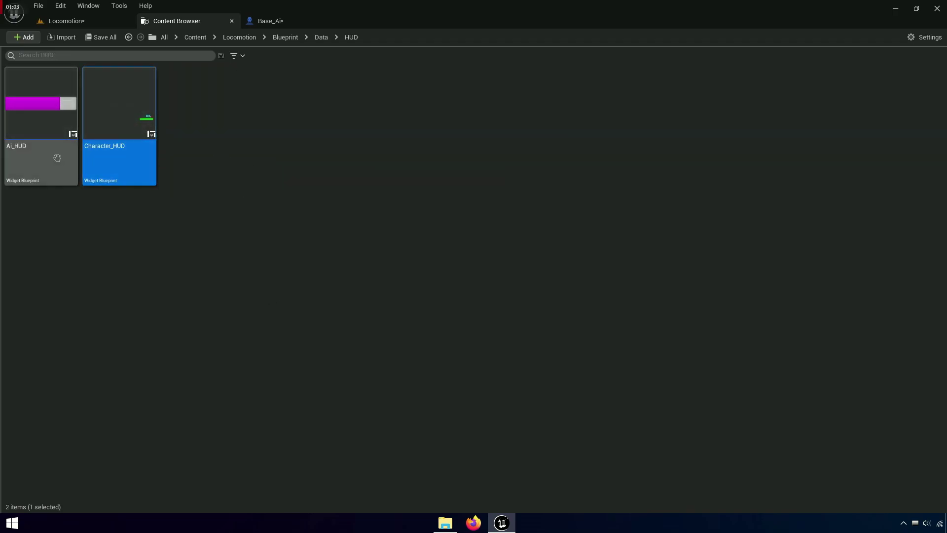
{"action": "left_click", "coordinate": [23, 154]}
{"action": "left_click", "coordinate": [22, 148]}
{"action": "right_click", "coordinate": [25, 147]}
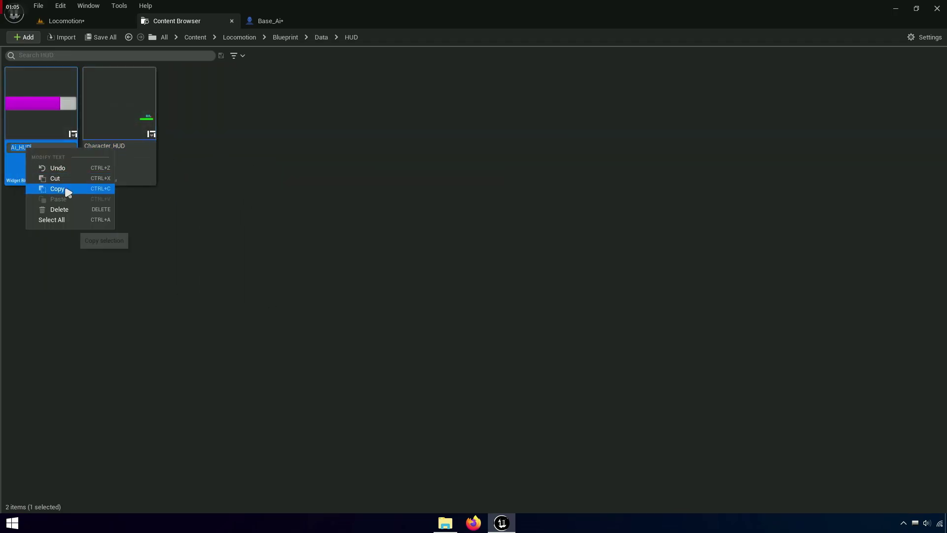
{"action": "double_click", "coordinate": [41, 109]}
{"action": "scroll", "coordinate": [432, 308], "scroll_direction": "up", "scroll_amount": 2}
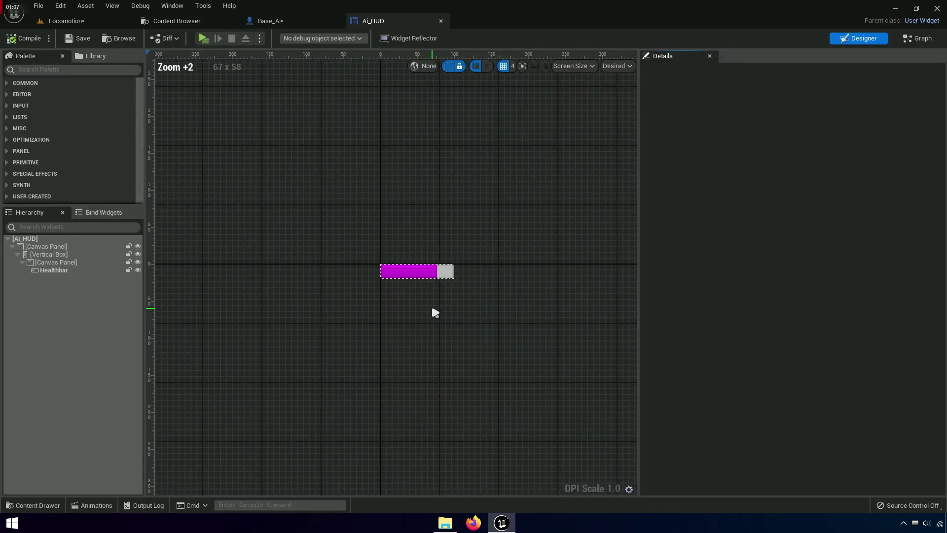
{"action": "scroll", "coordinate": [429, 259], "scroll_direction": "up", "scroll_amount": 2}
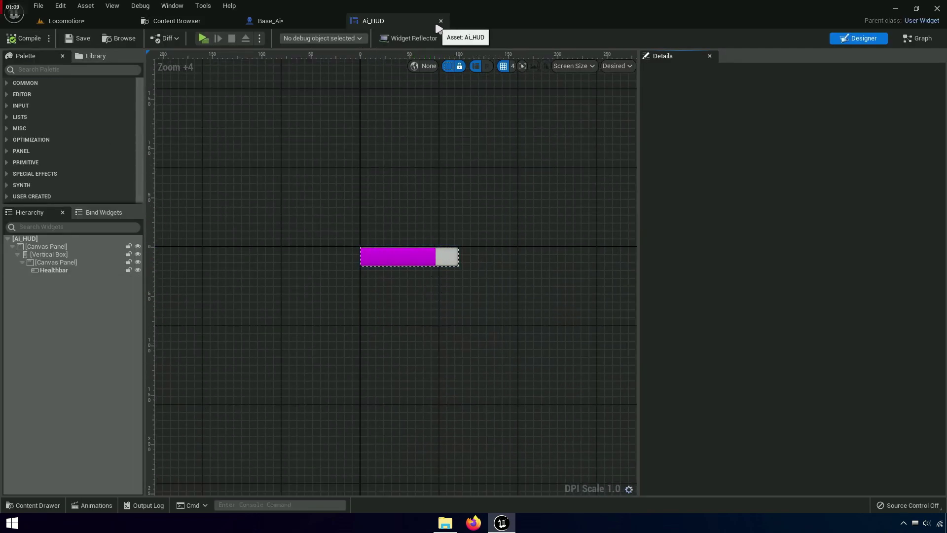
- In Base_Ai, paste the Ai_HUD name into the Healthbar widget class search
{"action": "left_click", "coordinate": [273, 21]}
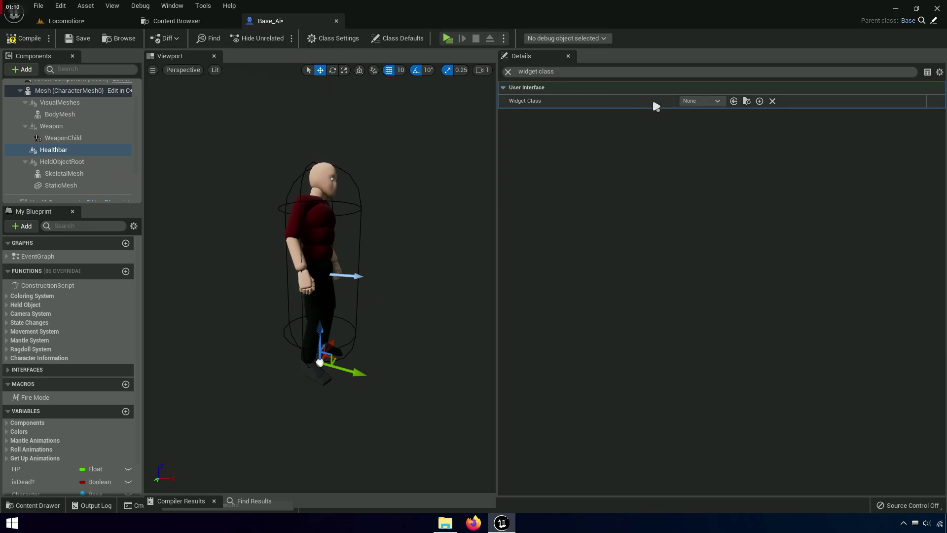
{"action": "left_click", "coordinate": [703, 101]}
{"action": "right_click", "coordinate": [709, 116]}
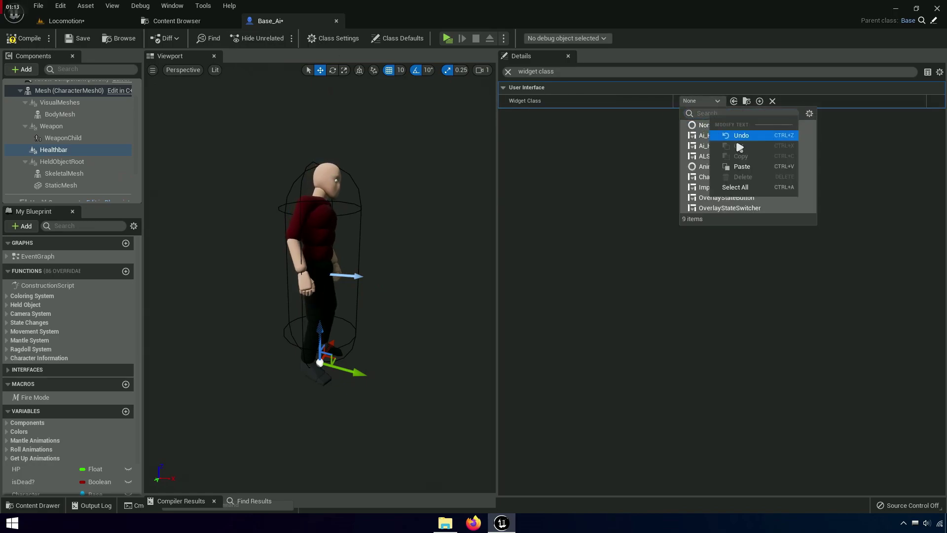
{"action": "left_click", "coordinate": [742, 168]}
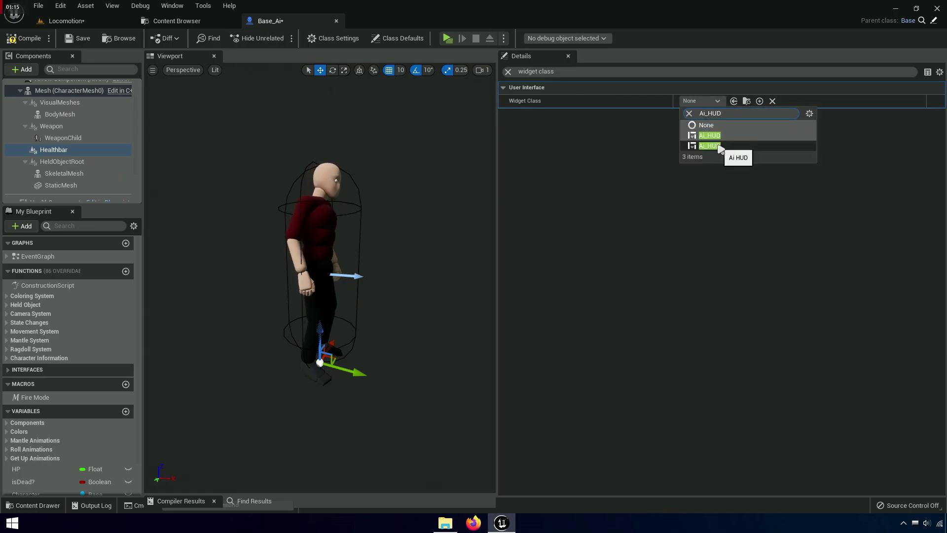
{"action": "left_click", "coordinate": [642, 218]}
- Rename Ai_HUD to Ai_HUDnew in the Content Browser and copy the new name
{"action": "left_click", "coordinate": [177, 21]}
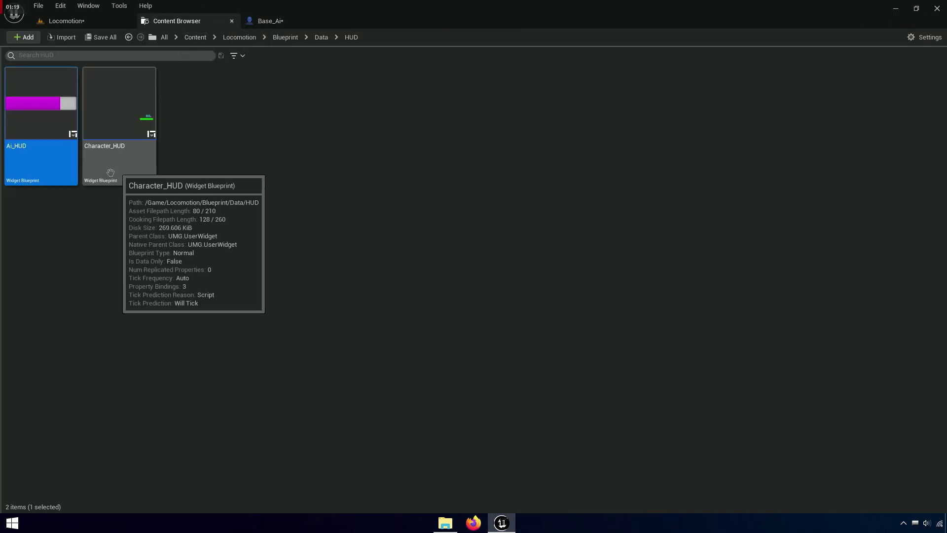
{"action": "left_click", "coordinate": [338, 173]}
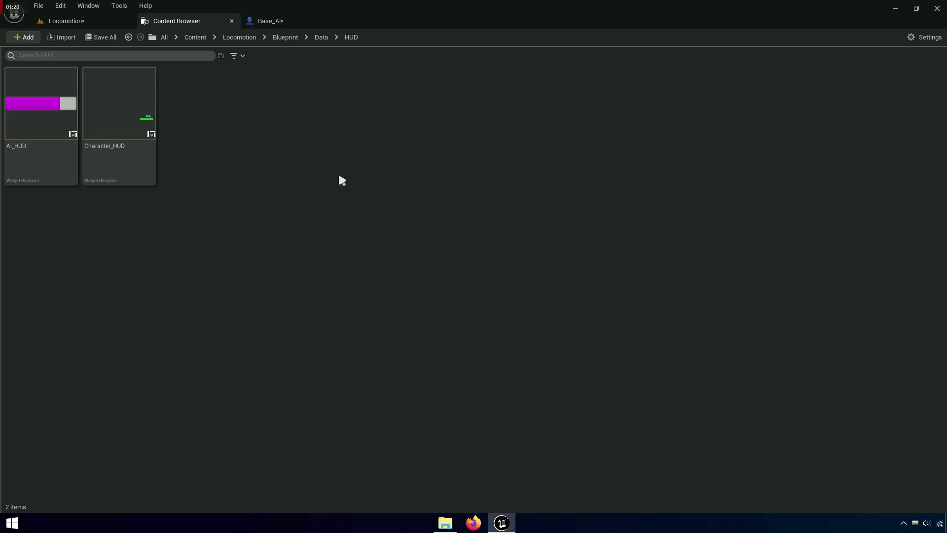
{"action": "left_click", "coordinate": [29, 161]}
{"action": "key", "text": "F2"}
{"action": "key", "text": "End"}
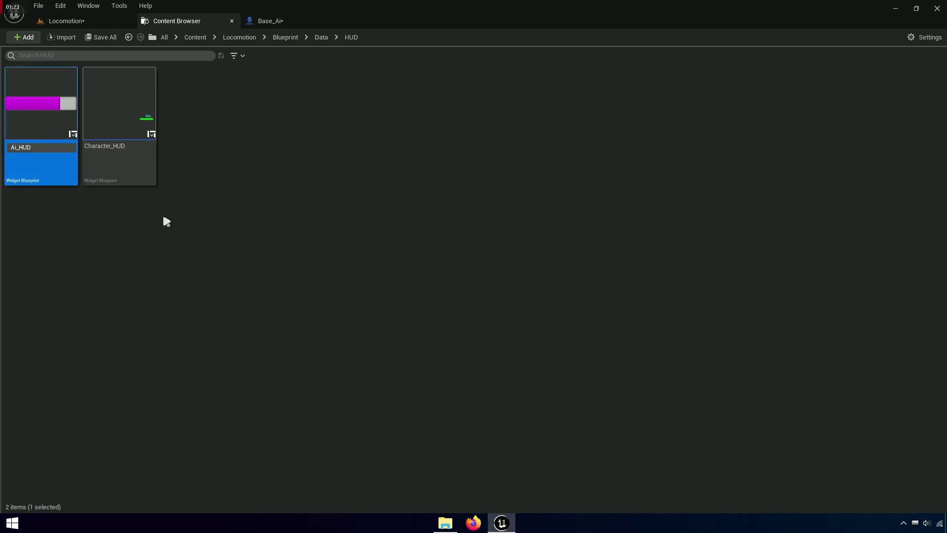
{"action": "type", "text": "new"}
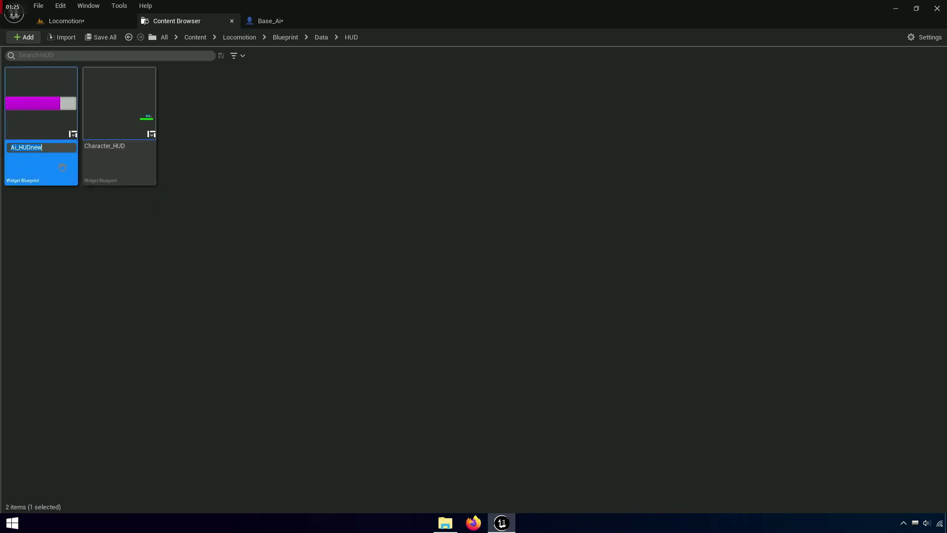
{"action": "right_click", "coordinate": [44, 150]}
{"action": "left_click", "coordinate": [73, 189]}
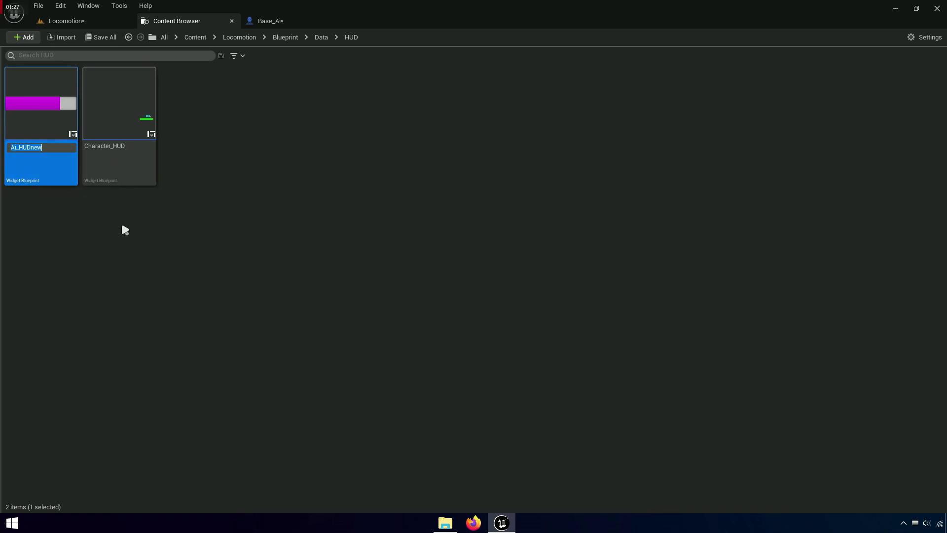
- Set the Healthbar component's widget class to Ai_HUDnew in Base_Ai
{"action": "left_click", "coordinate": [293, 22]}
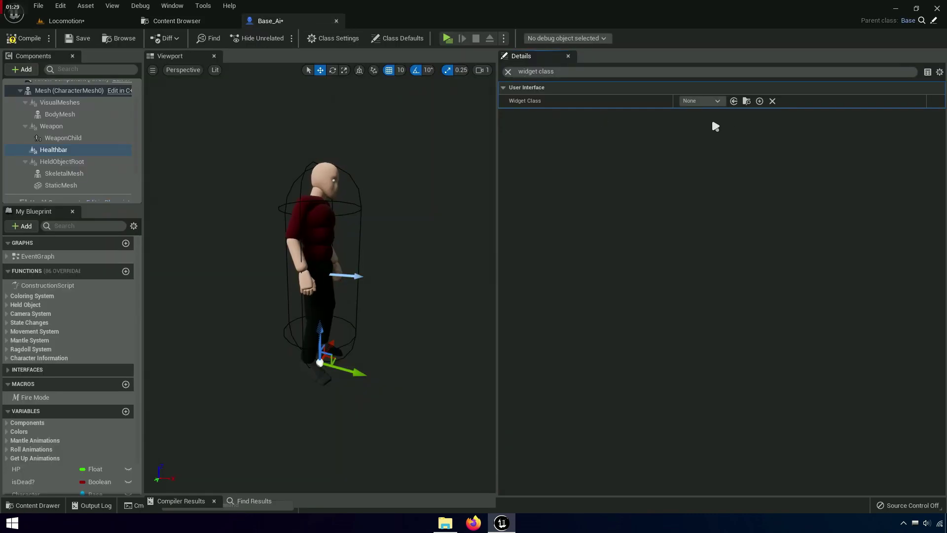
{"action": "left_click", "coordinate": [702, 101]}
{"action": "type", "text": "Ai_HUDnew"}
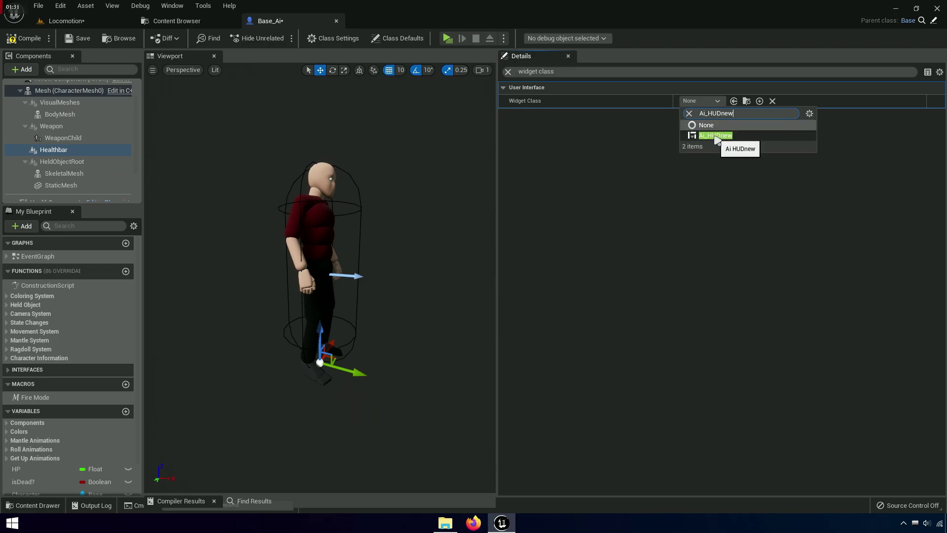
{"action": "left_click", "coordinate": [689, 135]}
- Set Healthbar Location Z to 200 and Rotation Z to 90 to face forward
{"action": "mouse_move", "coordinate": [402, 333]}
{"action": "right_mouse_down"}
{"action": "mouse_move", "coordinate": [412, 351]}
{"action": "mouse_move", "coordinate": [587, 145]}
{"action": "right_mouse_up"}
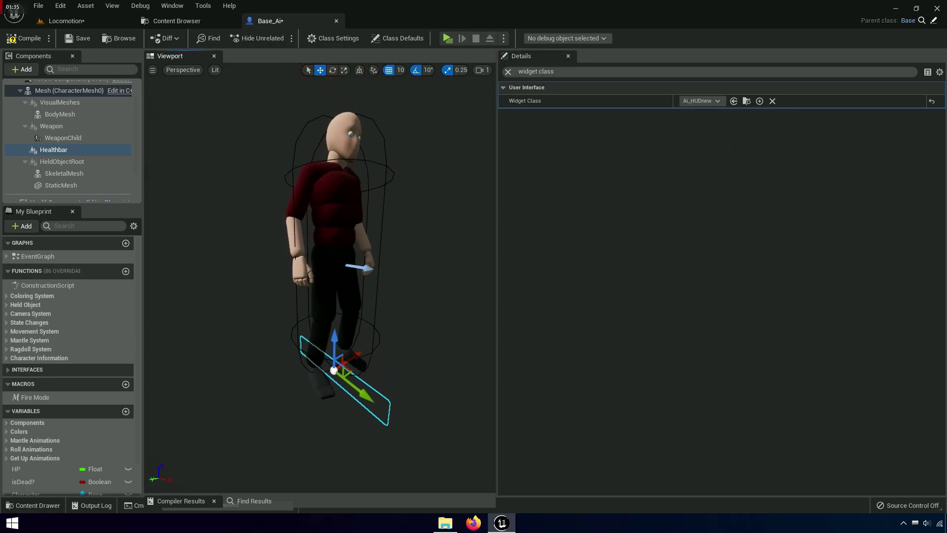
{"action": "left_click", "coordinate": [509, 72]}
{"action": "type", "text": "1"}
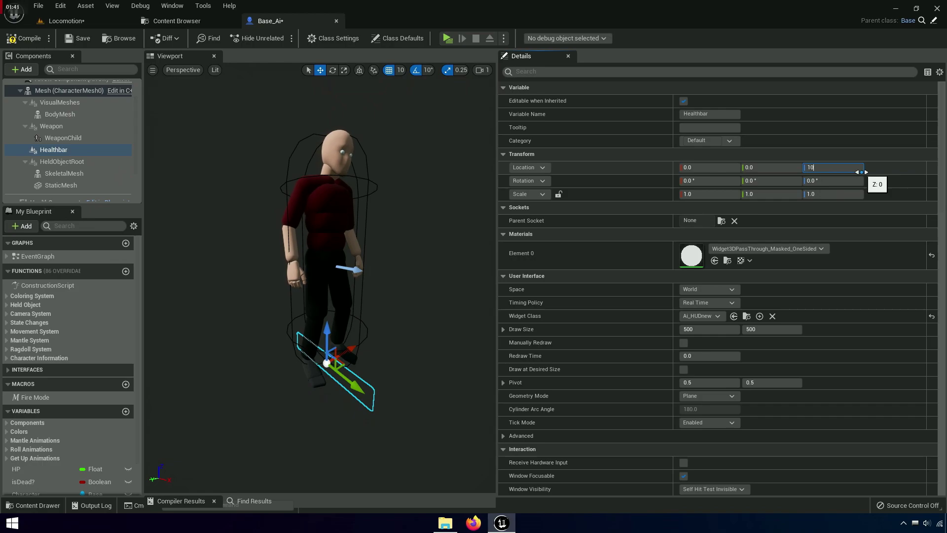
{"action": "type", "text": "0"}
{"action": "key", "text": "Tab"}
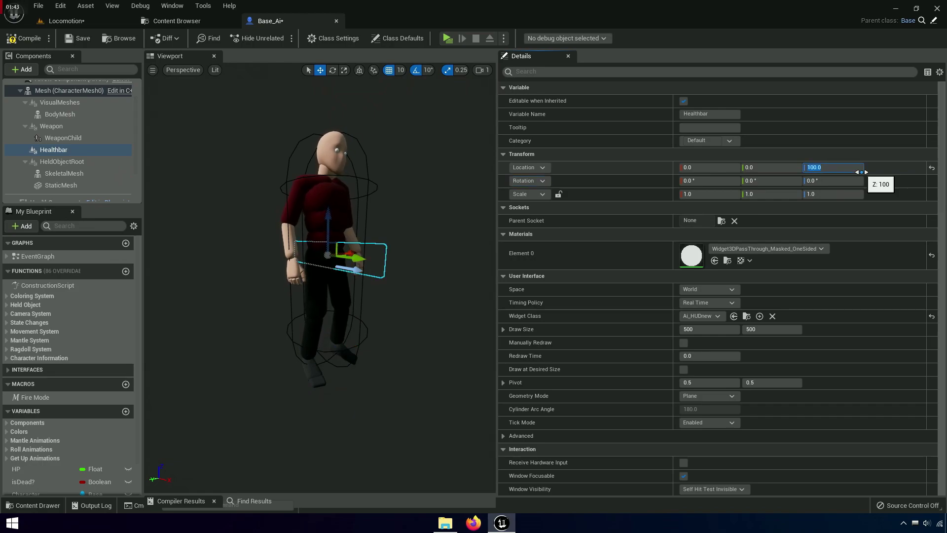
{"action": "type", "text": "00"}
{"action": "key", "text": "Return"}
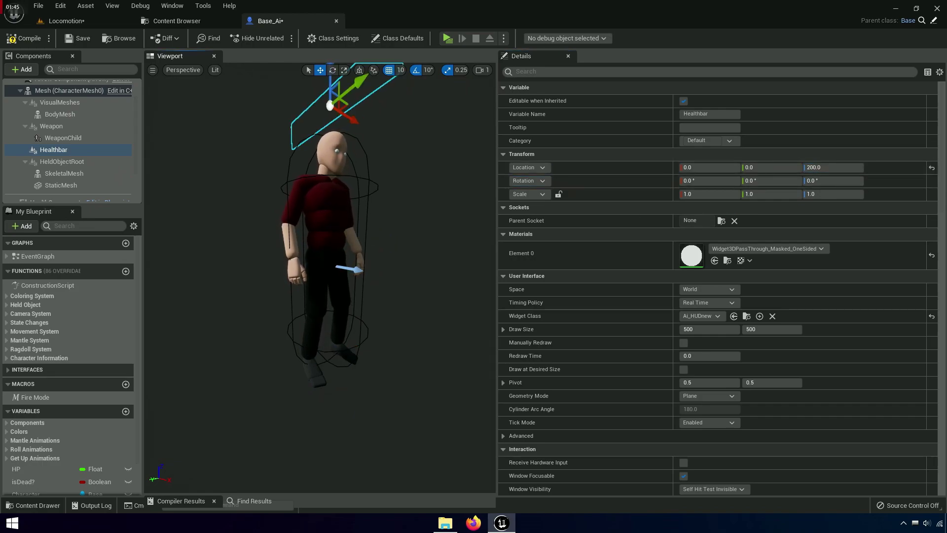
{"action": "mouse_move", "coordinate": [387, 186]}
{"action": "right_mouse_down"}
{"action": "mouse_move", "coordinate": [423, 185]}
{"action": "mouse_move", "coordinate": [422, 213]}
{"action": "right_mouse_up"}
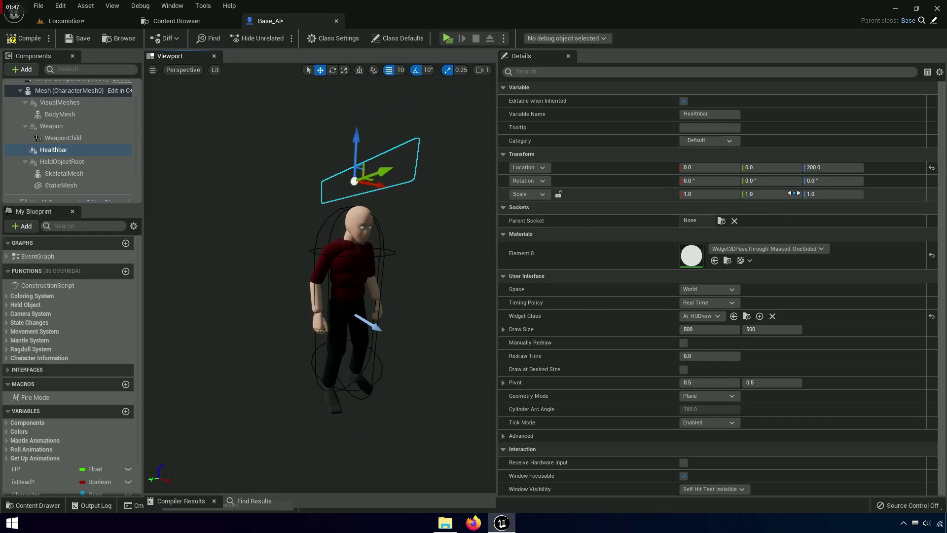
{"action": "type", "text": "90"}
{"action": "key", "text": "Tab"}
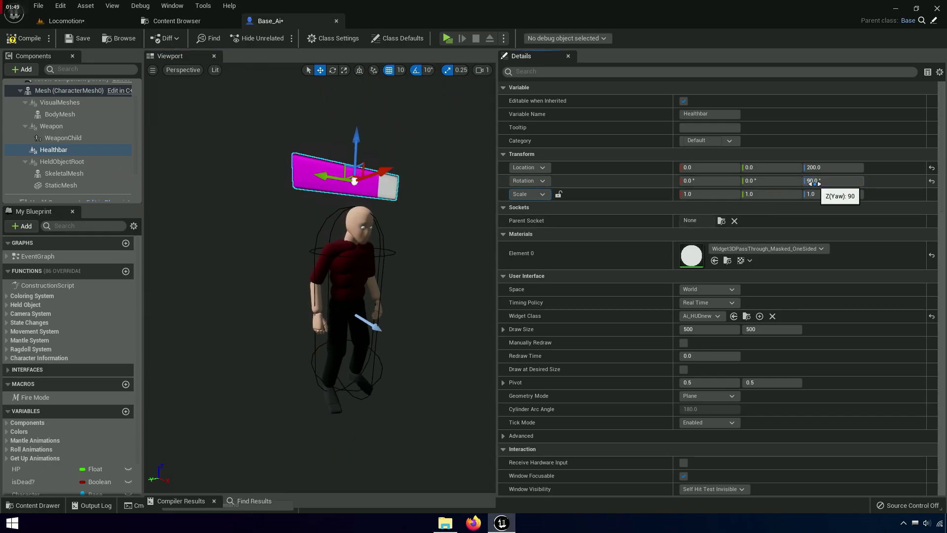
{"action": "right_click_drag", "start_coordinate": [444, 222], "coordinate": [251, 144]}
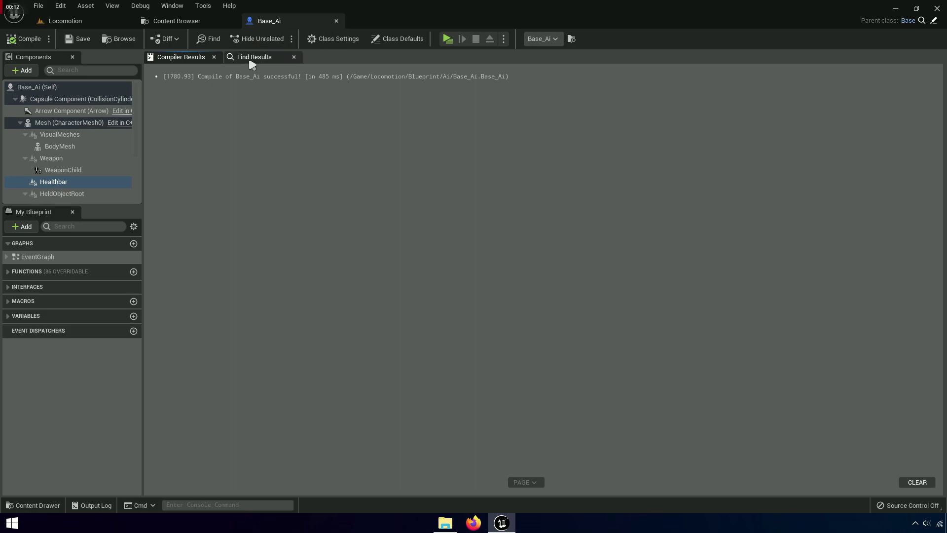
- In the Event Graph, move the Event BeginPlay and Socket groups up to make room
{"action": "double_click", "coordinate": [34, 256]}
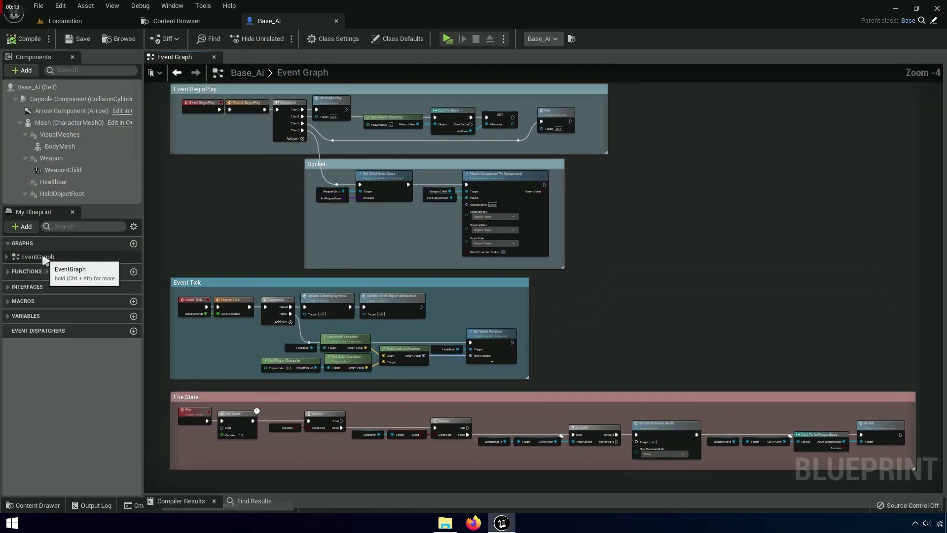
{"action": "right_click_drag", "start_coordinate": [249, 208], "coordinate": [259, 300]}
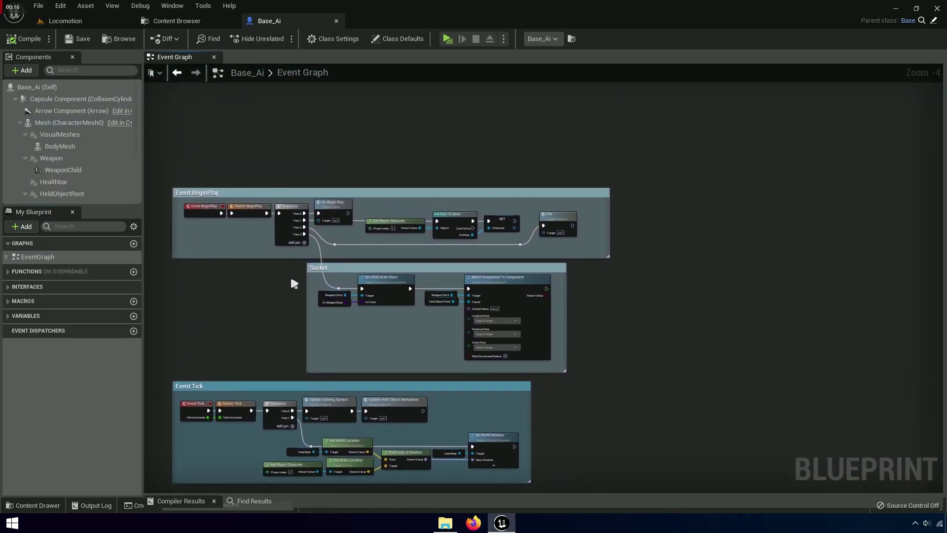
{"action": "scroll", "coordinate": [290, 274], "scroll_direction": "up", "scroll_amount": 3}
{"action": "scroll", "coordinate": [264, 206], "scroll_direction": "down", "scroll_amount": 3}
{"action": "right_click_drag", "start_coordinate": [263, 207], "coordinate": [296, 277]}
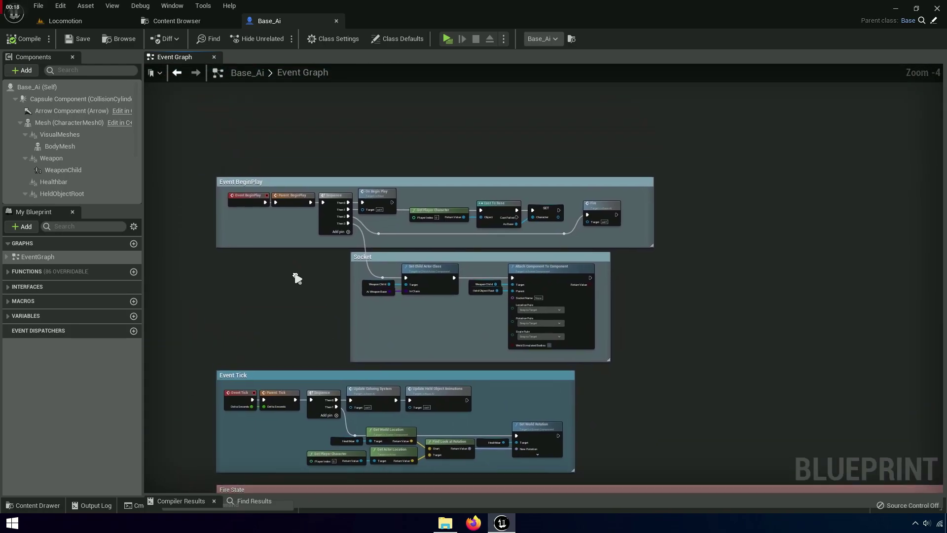
{"action": "left_click_drag", "start_coordinate": [212, 148], "coordinate": [687, 353]}
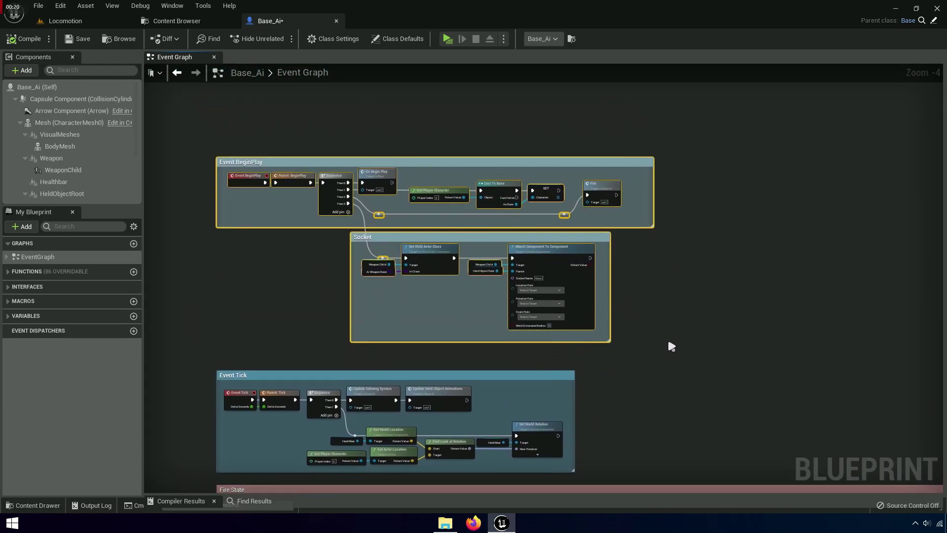
{"action": "left_click_drag", "start_coordinate": [592, 346], "coordinate": [302, 234]}
{"action": "right_click_drag", "start_coordinate": [296, 220], "coordinate": [296, 326]}
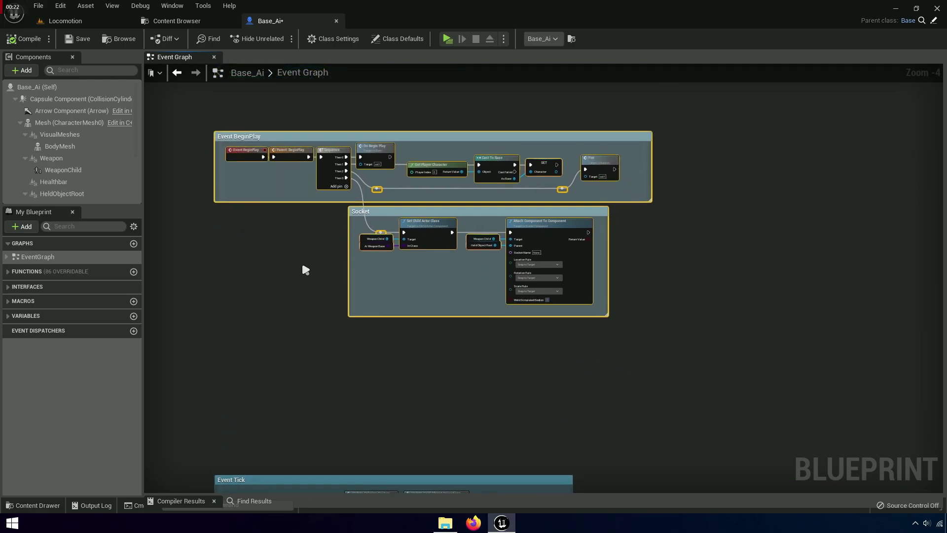
{"action": "left_click", "coordinate": [316, 247]}
- Add a Then 4 output pin to the BeginPlay Sequence node
{"action": "scroll", "coordinate": [351, 233], "scroll_direction": "up", "scroll_amount": 2}
{"action": "scroll", "coordinate": [353, 236], "scroll_direction": "up", "scroll_amount": 3}
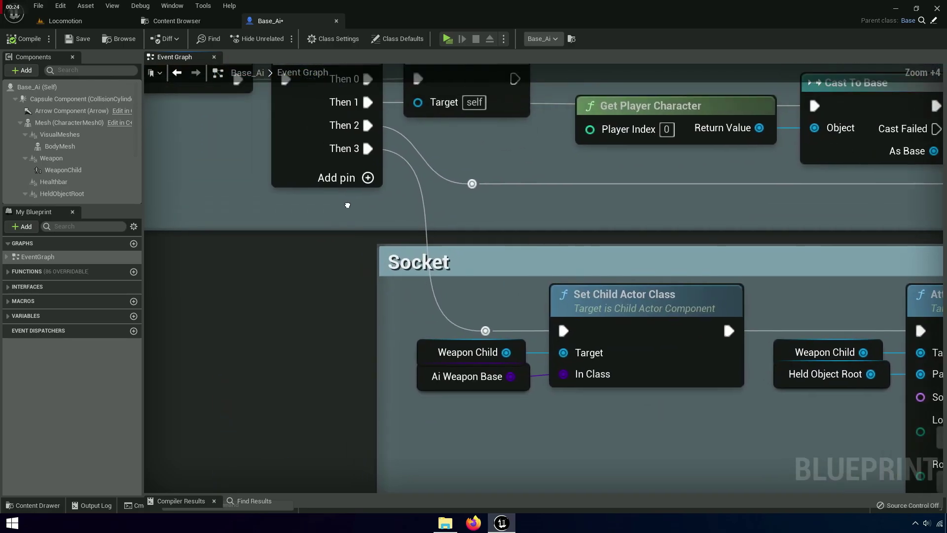
{"action": "scroll", "coordinate": [358, 242], "scroll_direction": "up", "scroll_amount": 2}
{"action": "scroll", "coordinate": [360, 245], "scroll_direction": "up", "scroll_amount": 1}
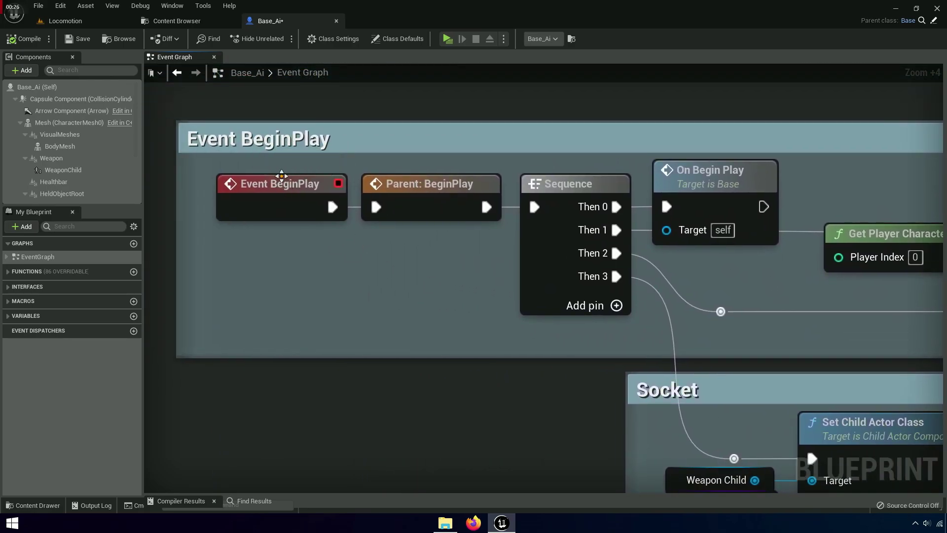
{"action": "right_click_drag", "start_coordinate": [621, 319], "coordinate": [532, 264]}
{"action": "left_click", "coordinate": [522, 252]}
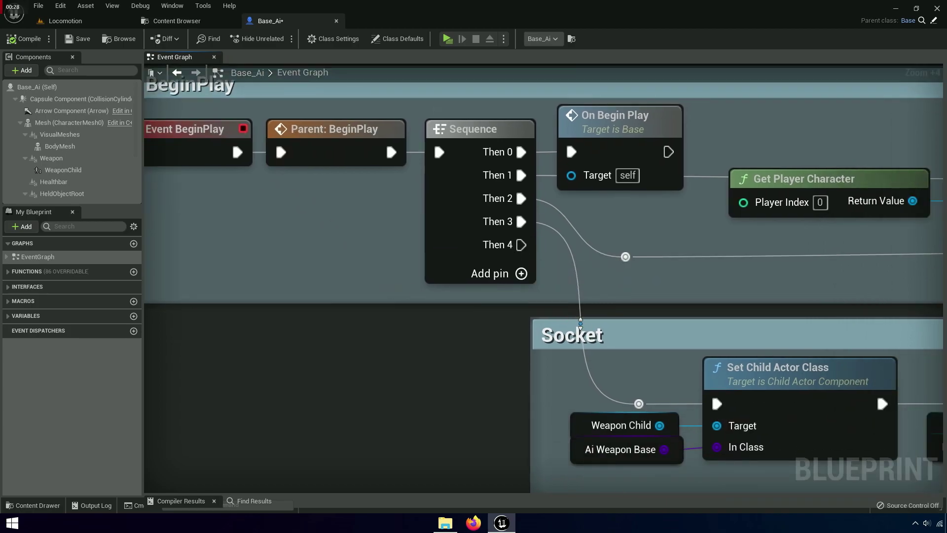
{"action": "scroll", "coordinate": [581, 321], "scroll_direction": "down", "scroll_amount": 3}
{"action": "right_click_drag", "start_coordinate": [444, 332], "coordinate": [395, 234]}
- Place a Max HP getter node below the Socket group
{"action": "left_click", "coordinate": [31, 315]}
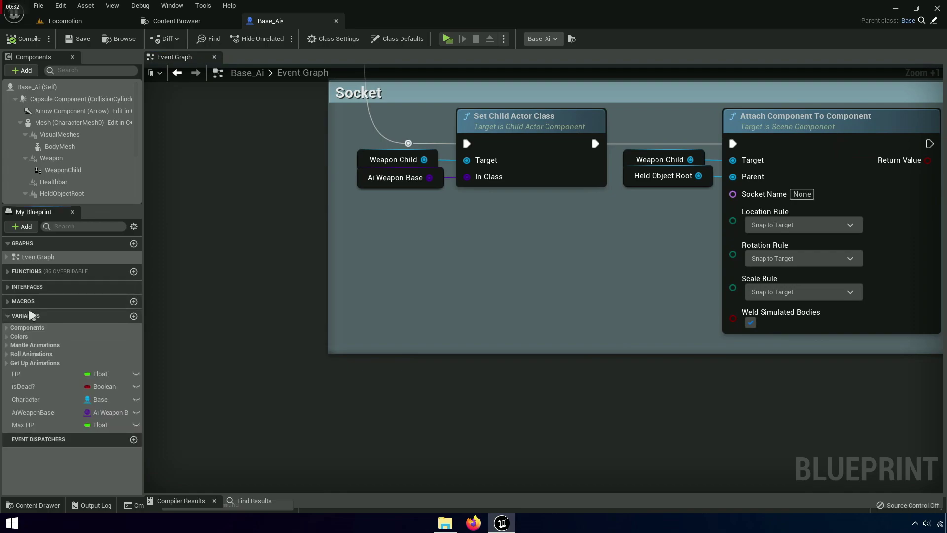
{"action": "left_click", "coordinate": [123, 424]}
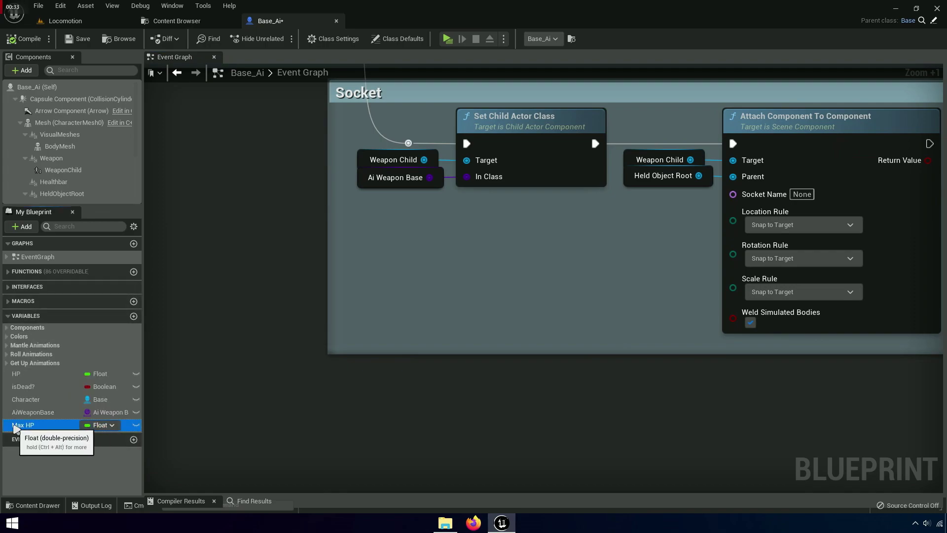
{"action": "left_click_drag", "start_coordinate": [122, 424], "coordinate": [360, 292]}
{"action": "left_click_drag", "start_coordinate": [327, 454], "coordinate": [322, 418]}
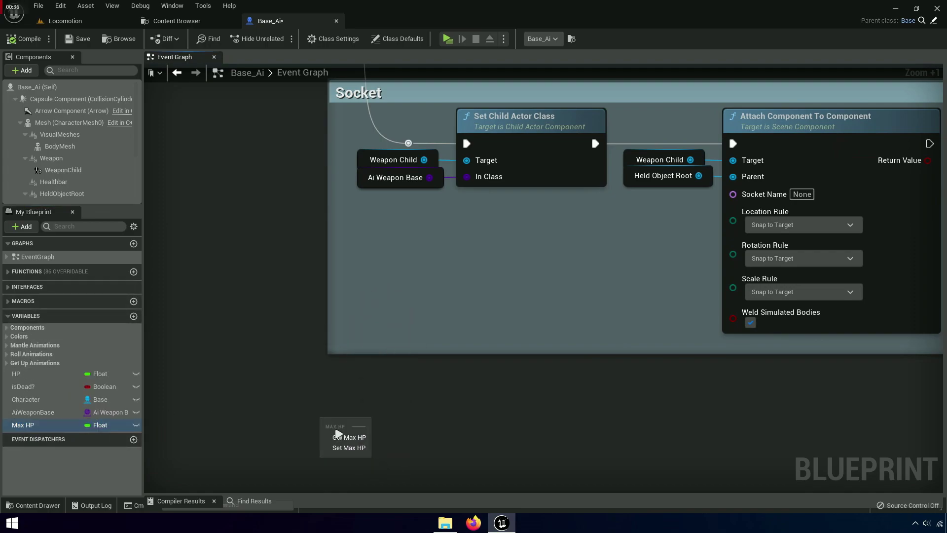
{"action": "scroll", "coordinate": [410, 283], "scroll_direction": "up", "scroll_amount": 2}
{"action": "scroll", "coordinate": [262, 249], "scroll_direction": "up", "scroll_amount": 1}
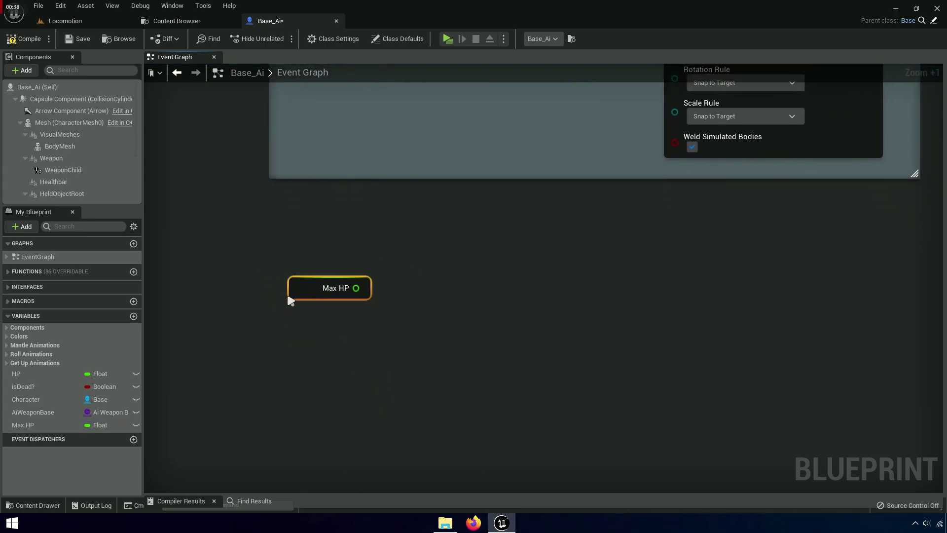
{"action": "scroll", "coordinate": [330, 272], "scroll_direction": "up", "scroll_amount": 2}
{"action": "scroll", "coordinate": [320, 291], "scroll_direction": "up", "scroll_amount": 1}
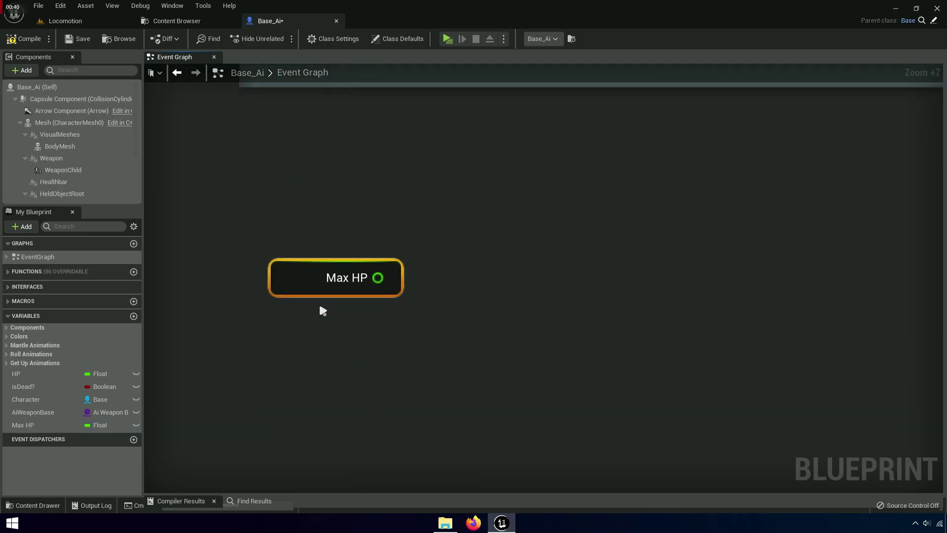
{"action": "left_click", "coordinate": [371, 332]}
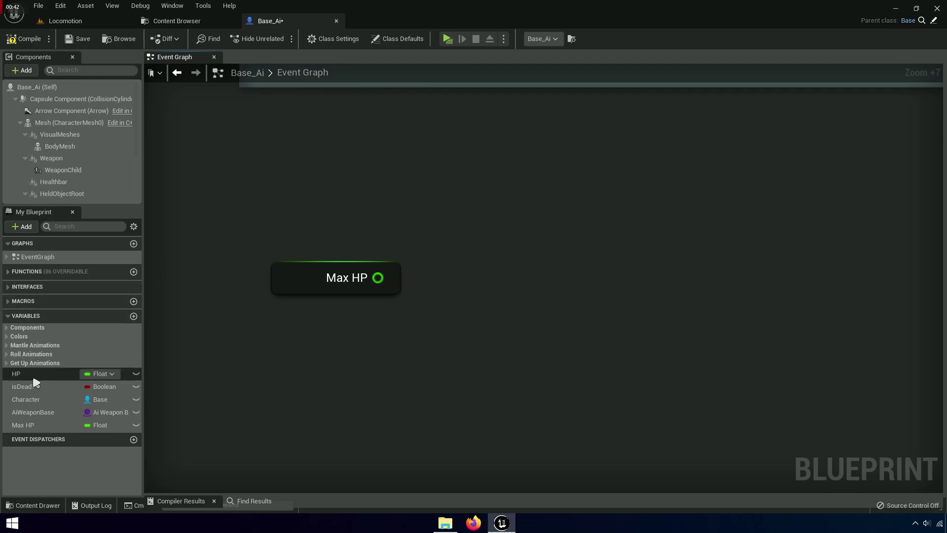
- Add a SET HP node fed by Max HP and run it from Sequence Then 4
{"action": "left_click_drag", "start_coordinate": [23, 382], "coordinate": [459, 228]}
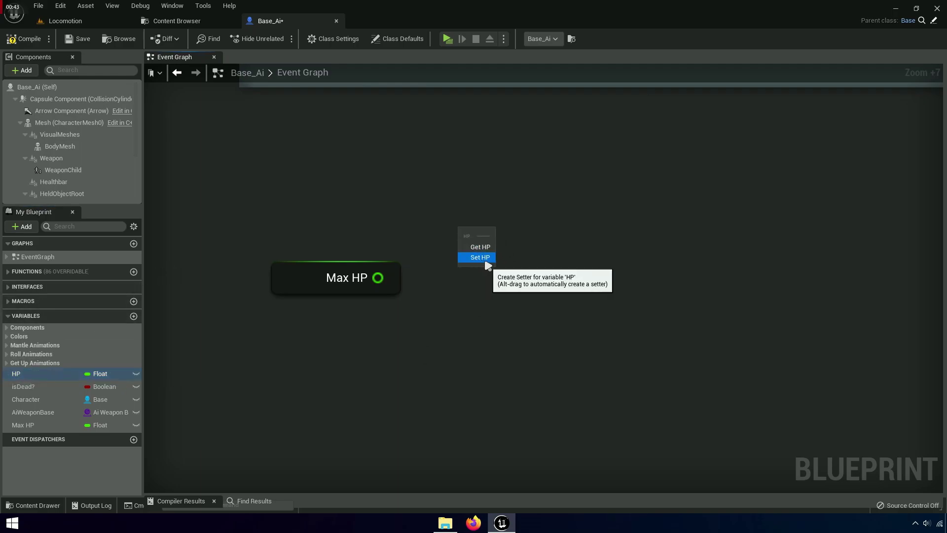
{"action": "left_click", "coordinate": [488, 258]}
{"action": "left_click_drag", "start_coordinate": [478, 282], "coordinate": [377, 278]}
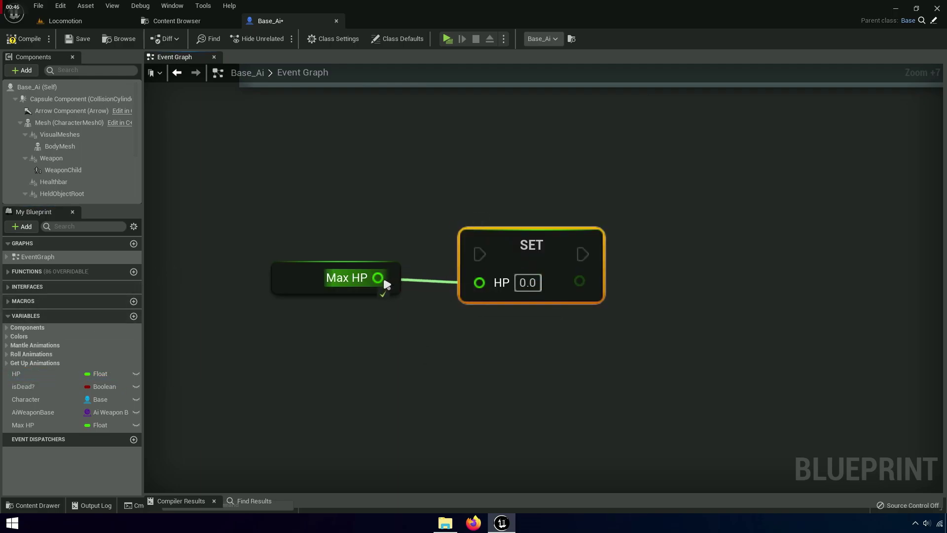
{"action": "left_click_drag", "start_coordinate": [299, 292], "coordinate": [346, 292]}
{"action": "left_click_drag", "start_coordinate": [306, 222], "coordinate": [548, 315]}
{"action": "right_click_drag", "start_coordinate": [469, 303], "coordinate": [449, 368]}
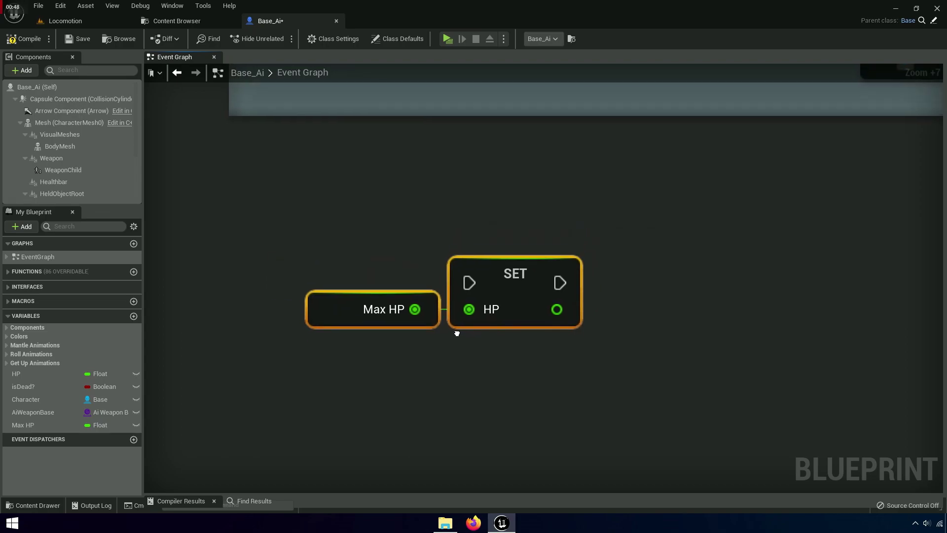
{"action": "scroll", "coordinate": [451, 372], "scroll_direction": "down", "scroll_amount": 6}
{"action": "scroll", "coordinate": [451, 373], "scroll_direction": "down", "scroll_amount": 3}
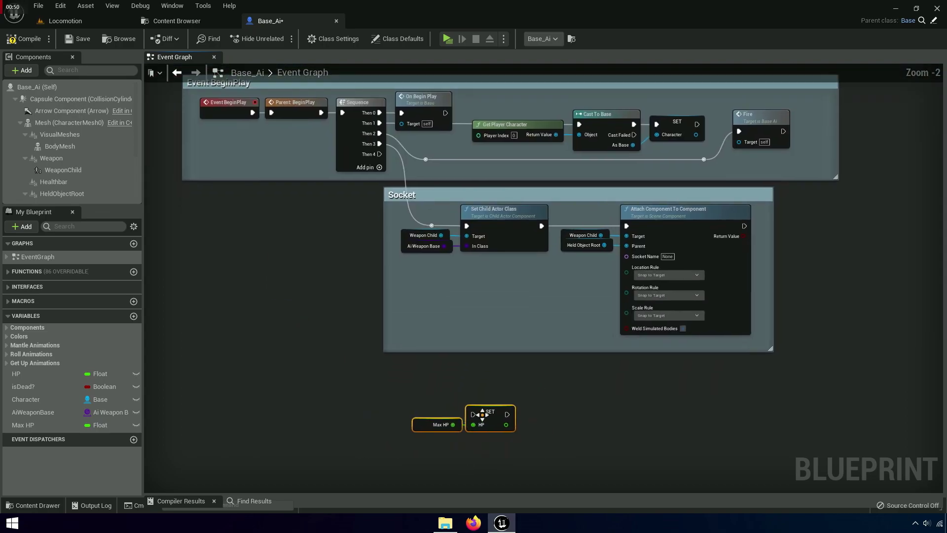
{"action": "left_click_drag", "start_coordinate": [469, 411], "coordinate": [379, 155]}
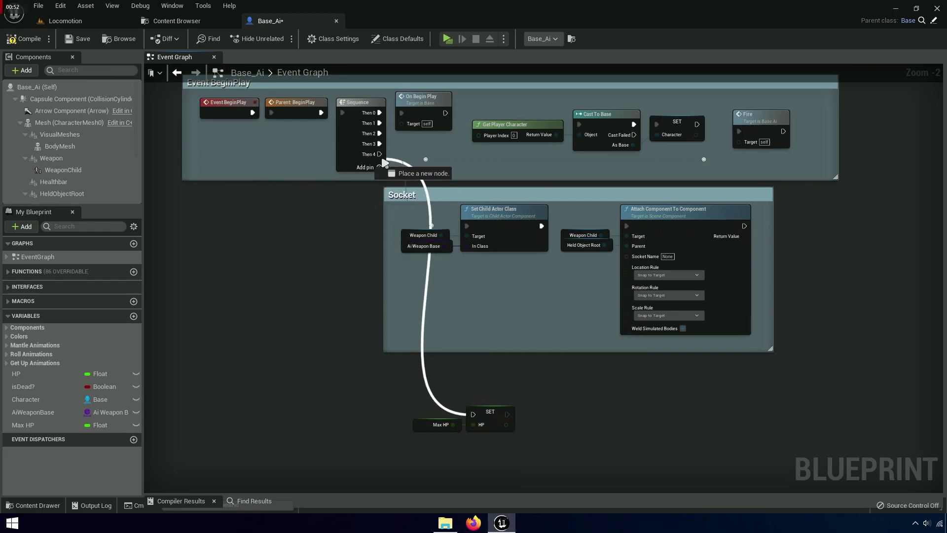
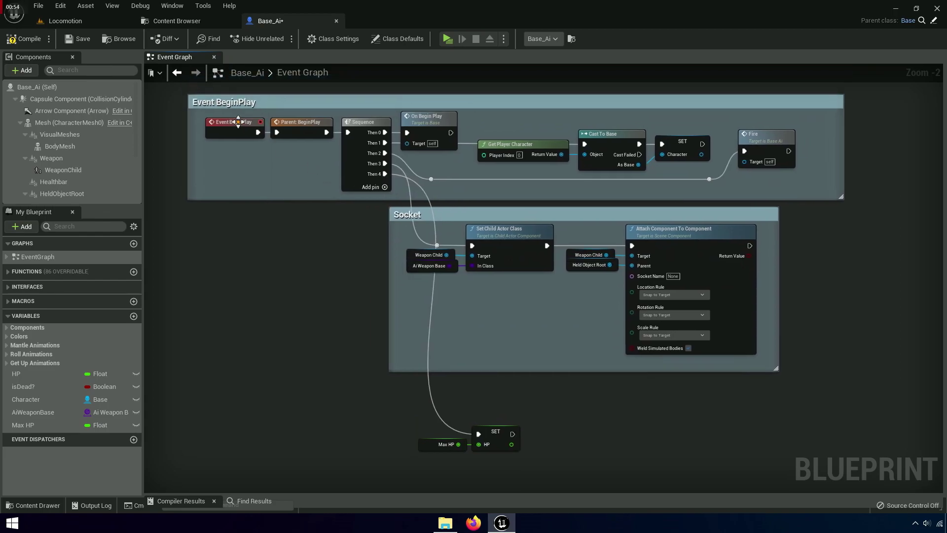
- Place a Healthbar component reference beside the SET and Max HP nodes
{"action": "scroll", "coordinate": [444, 269], "scroll_direction": "up", "scroll_amount": 5}
{"action": "scroll", "coordinate": [442, 266], "scroll_direction": "up", "scroll_amount": 1}
{"action": "right_click_drag", "start_coordinate": [441, 267], "coordinate": [395, 321]}
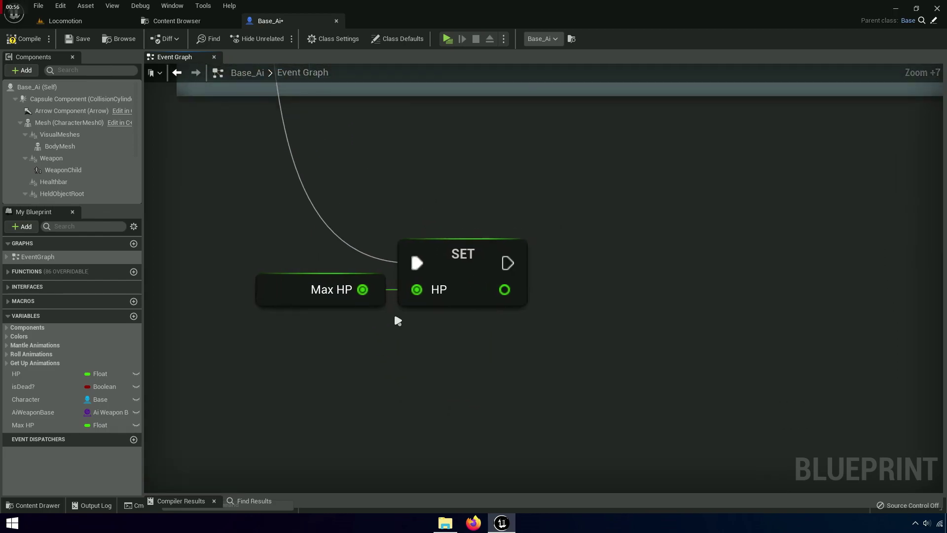
{"action": "scroll", "coordinate": [530, 345], "scroll_direction": "up", "scroll_amount": 3}
{"action": "right_click_drag", "start_coordinate": [530, 344], "coordinate": [513, 349]}
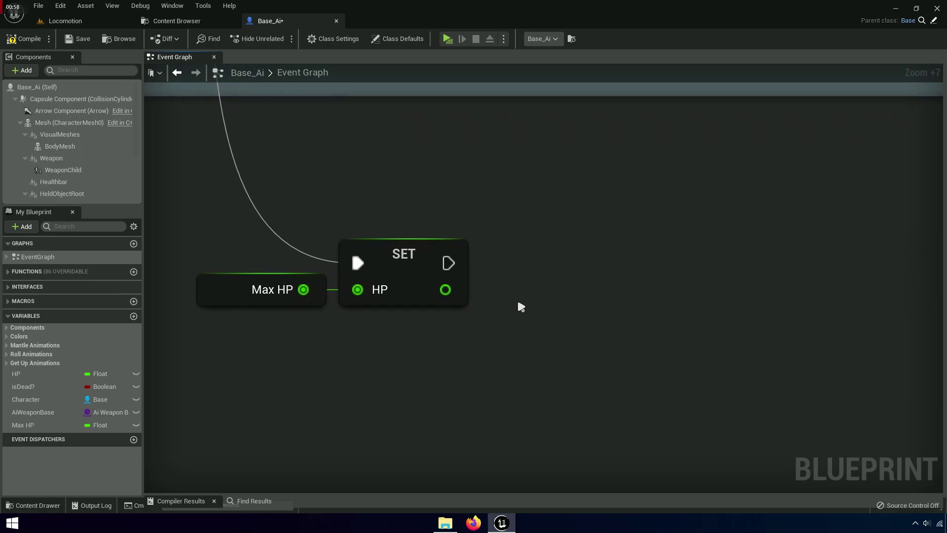
{"action": "left_click", "coordinate": [47, 183]}
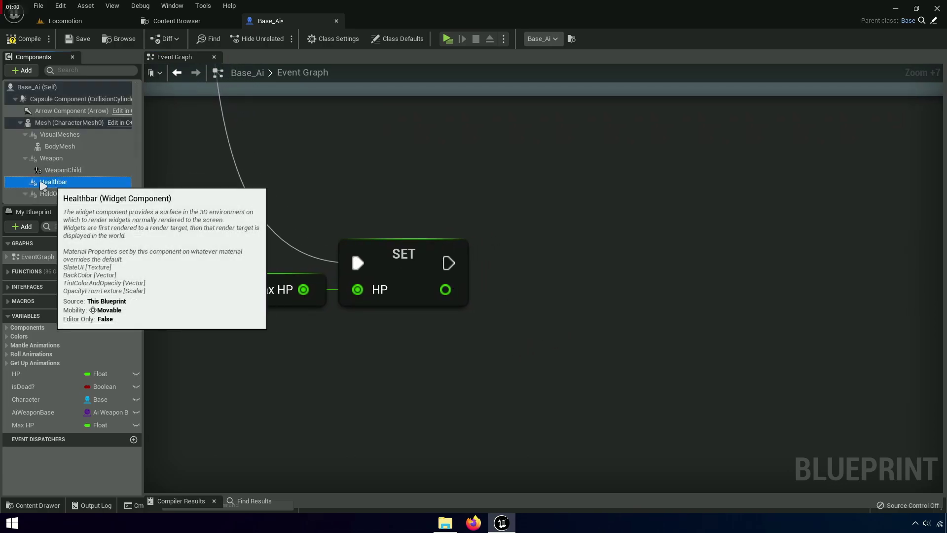
{"action": "mouse_move", "coordinate": [47, 183]}
{"action": "left_mouse_down"}
{"action": "mouse_move", "coordinate": [564, 288]}
{"action": "mouse_move", "coordinate": [580, 300]}
{"action": "left_mouse_up"}
- Add a Get User Widget Object node for Healthbar and start a 'cast to' search from it
{"action": "type", "text": "get"}
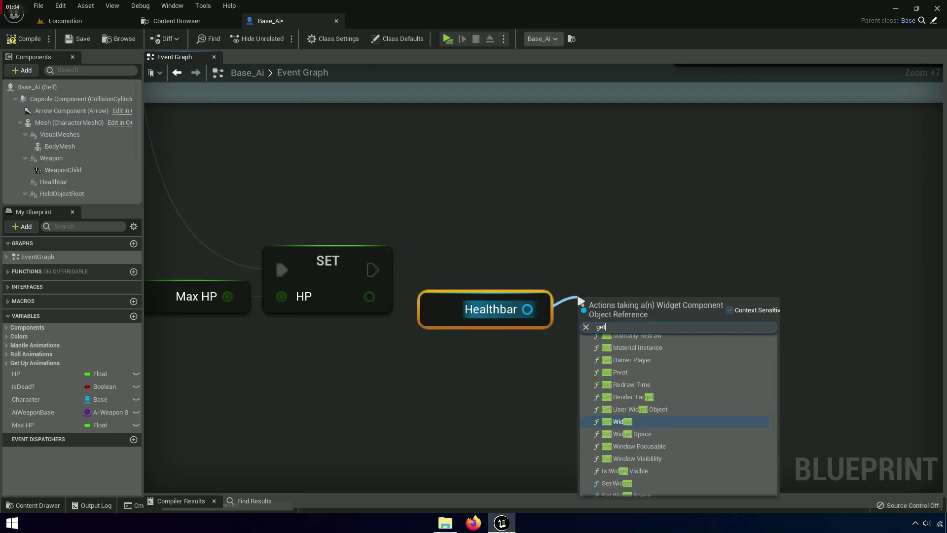
{"action": "type", "text": " user"}
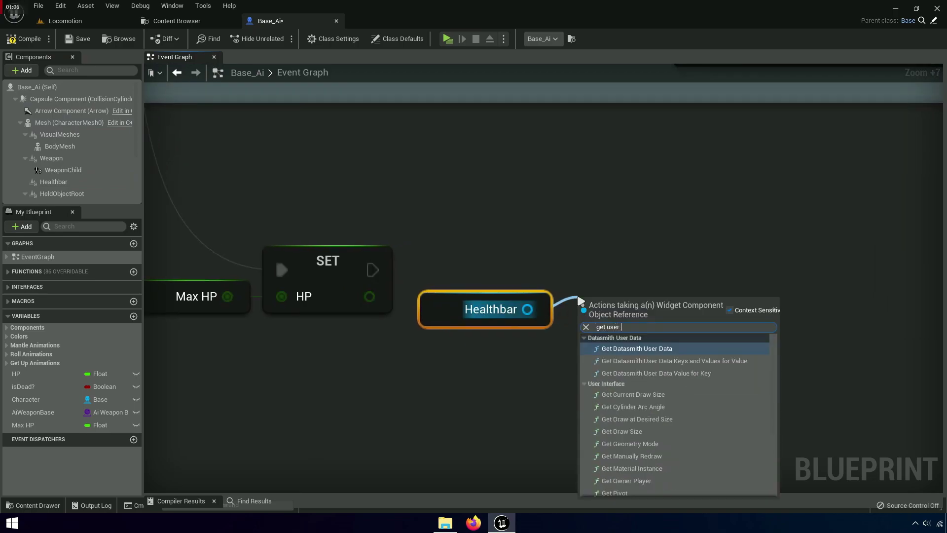
{"action": "type", "text": " widget objec"}
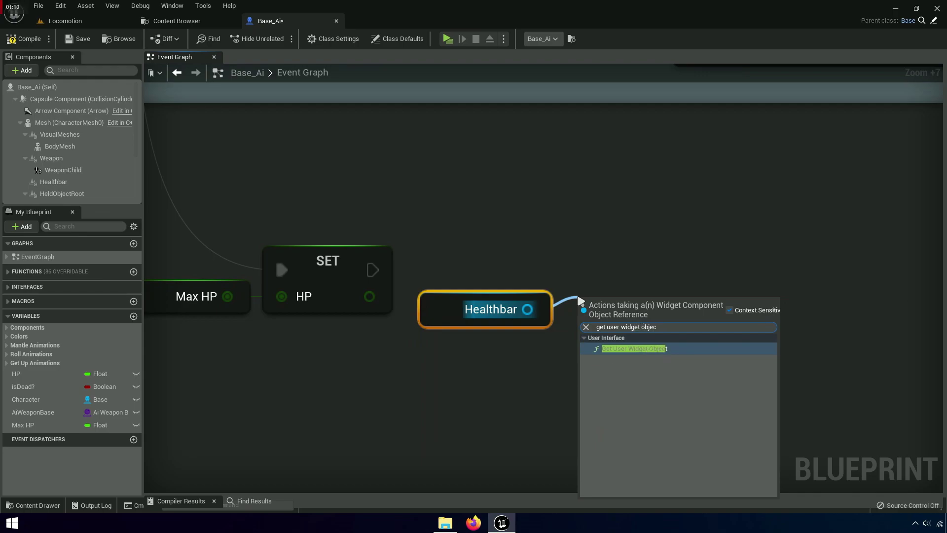
{"action": "left_click", "coordinate": [657, 351]}
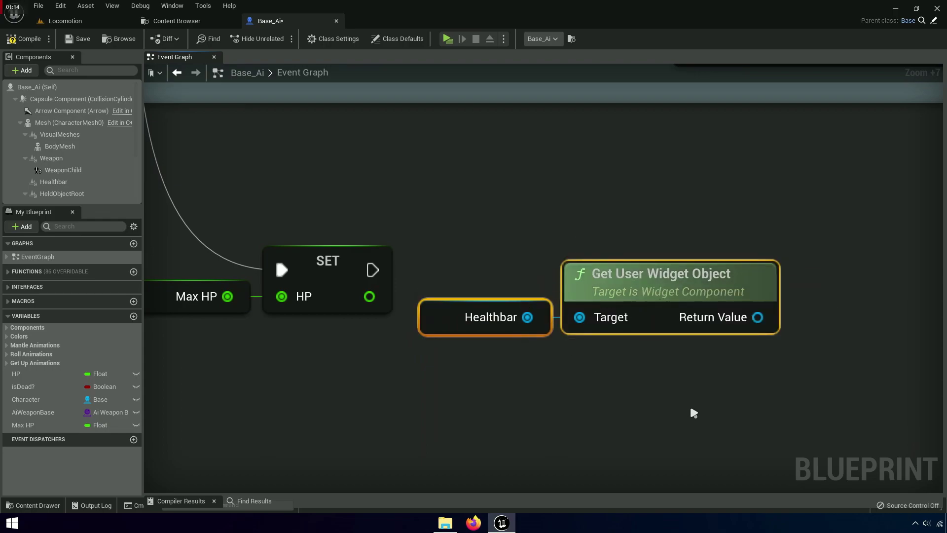
{"action": "right_click_drag", "start_coordinate": [745, 362], "coordinate": [578, 370]}
{"action": "mouse_move", "coordinate": [589, 317]}
{"action": "left_mouse_down"}
{"action": "mouse_move", "coordinate": [686, 310]}
{"action": "mouse_move", "coordinate": [676, 300]}
{"action": "left_mouse_up"}
{"action": "type", "text": "cast to"}
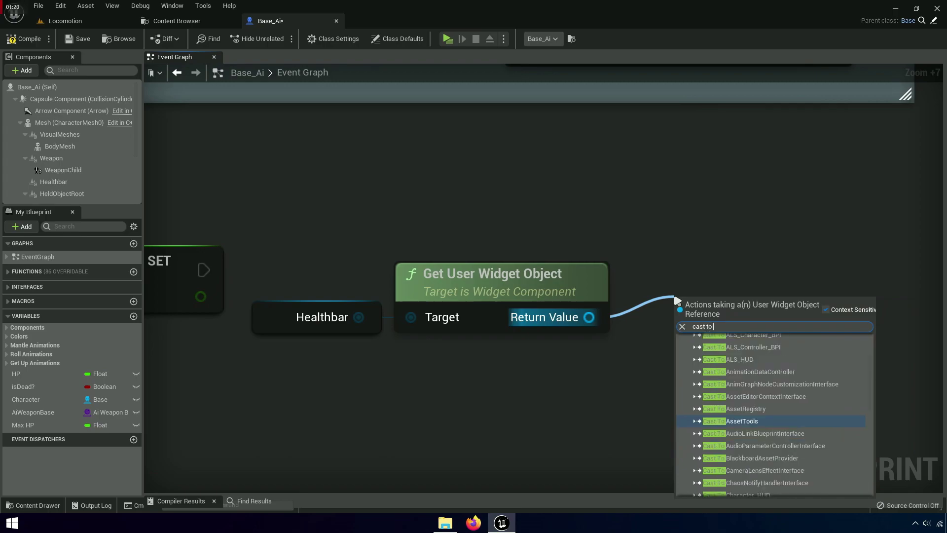
- Copy the Ai_HUDnew name from the Blueprint/Data/HUD folder and return to Base_Ai
{"action": "left_click", "coordinate": [183, 21]}
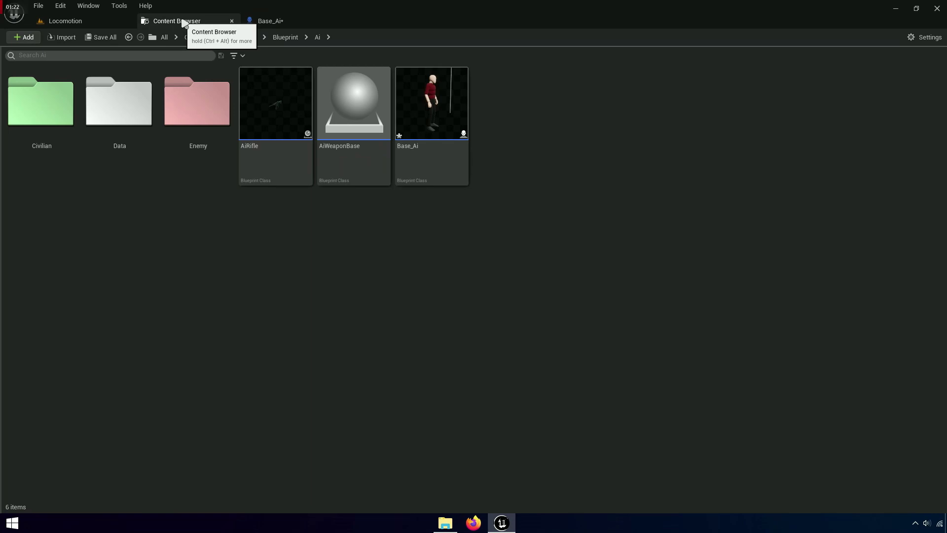
{"action": "left_click", "coordinate": [281, 38]}
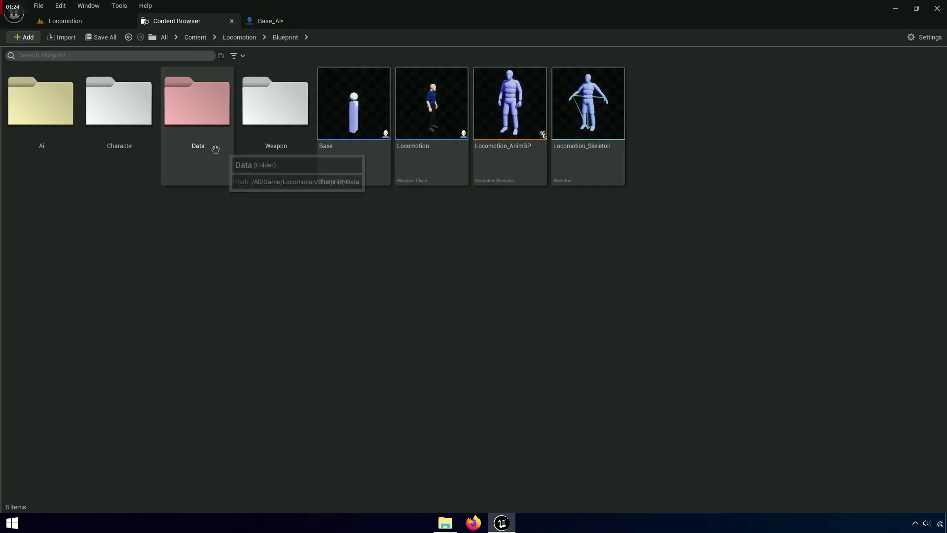
{"action": "double_click", "coordinate": [211, 145]}
{"action": "double_click", "coordinate": [173, 138]}
{"action": "left_click", "coordinate": [33, 154]}
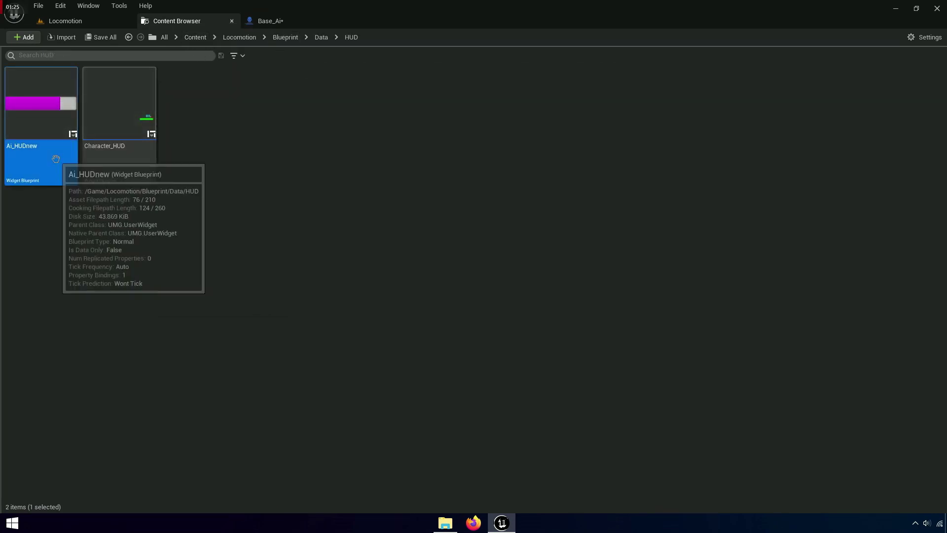
{"action": "left_click", "coordinate": [33, 154]}
{"action": "right_click", "coordinate": [31, 148]}
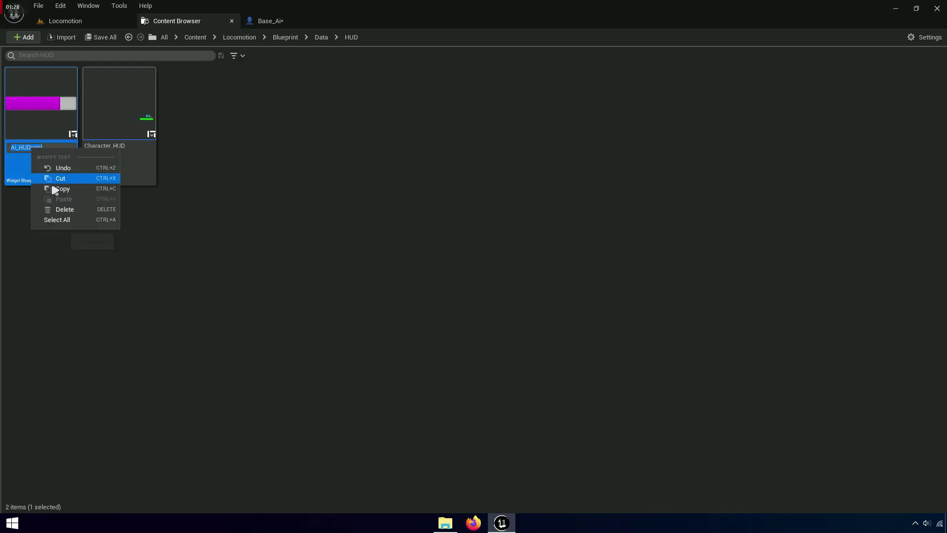
{"action": "left_click", "coordinate": [53, 185]}
{"action": "left_click", "coordinate": [279, 175]}
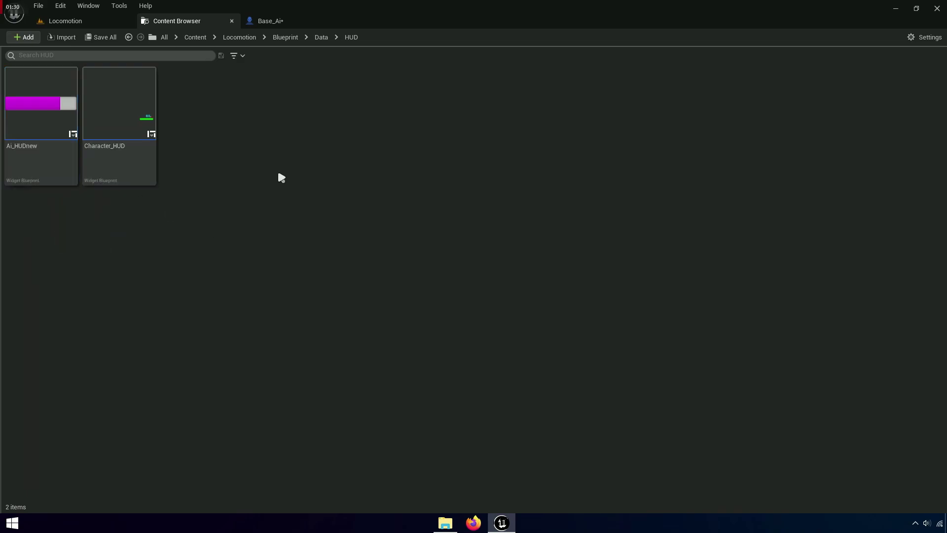
{"action": "left_click", "coordinate": [271, 21]}
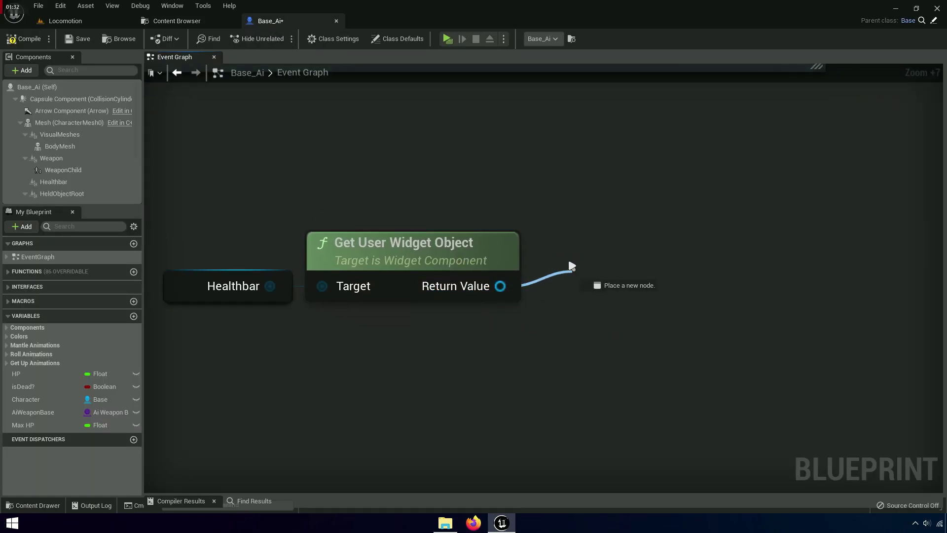
- Add a Cast To Ai_HUDnew node from the widget's Return Value
{"action": "left_click_drag", "start_coordinate": [488, 285], "coordinate": [573, 268]}
{"action": "right_click", "coordinate": [620, 303]}
{"action": "left_click", "coordinate": [647, 354]}
{"action": "type", "text": "Ai_HUDnew"}
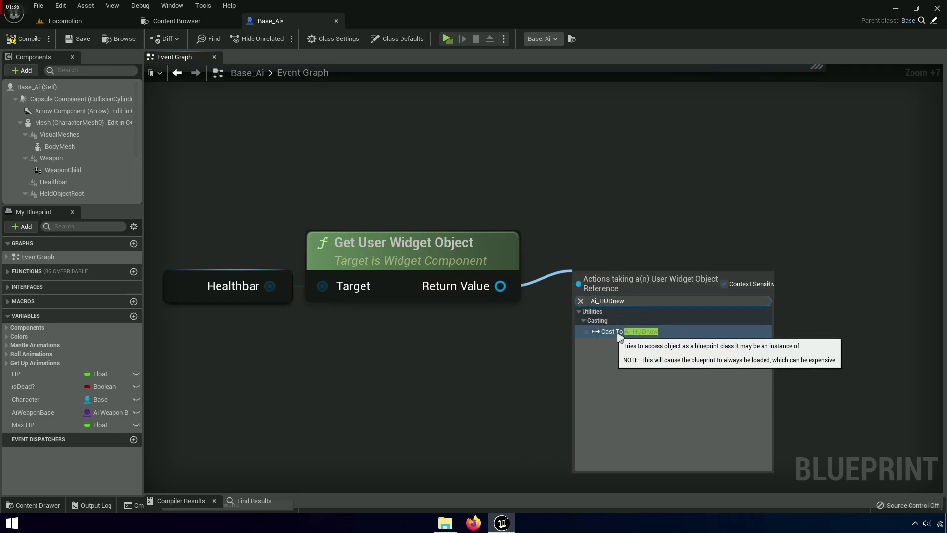
{"action": "left_click", "coordinate": [644, 336]}
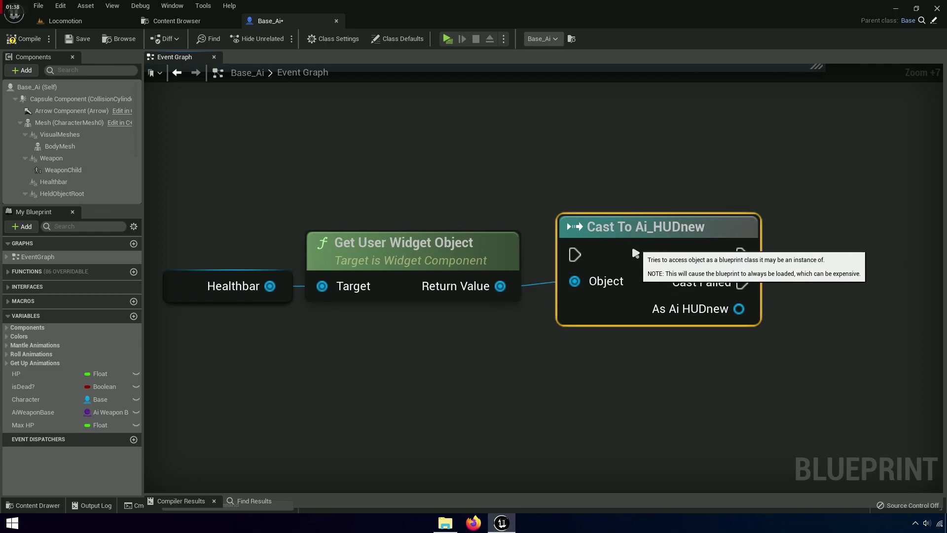
- Wire SET's execution output into the cast and align the node chain
{"action": "scroll", "coordinate": [646, 338], "scroll_direction": "down", "scroll_amount": 1}
{"action": "scroll", "coordinate": [595, 344], "scroll_direction": "down", "scroll_amount": 2}
{"action": "left_click_drag", "start_coordinate": [676, 370], "coordinate": [440, 249]}
{"action": "left_click", "coordinate": [719, 294], "text": "ctrl"}
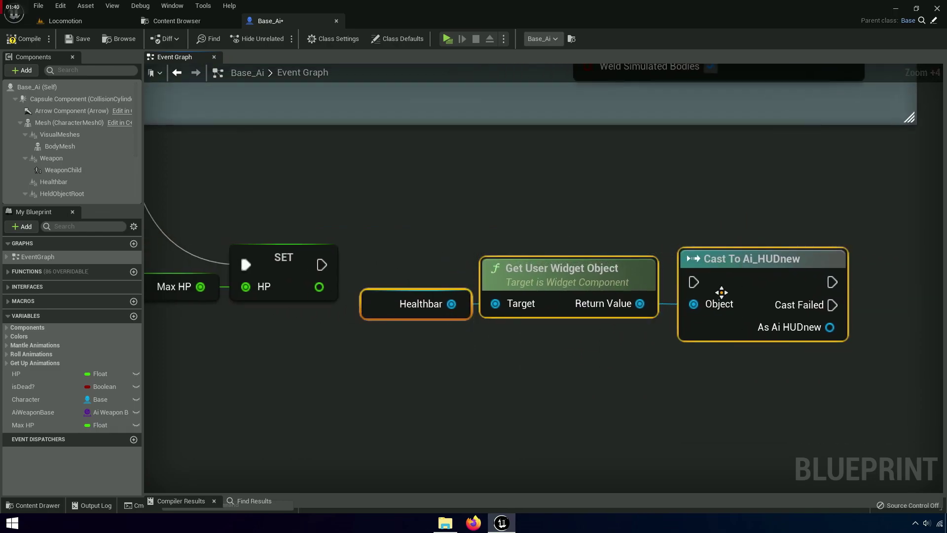
{"action": "left_click_drag", "start_coordinate": [378, 251], "coordinate": [322, 265]}
{"action": "key", "text": "q"}
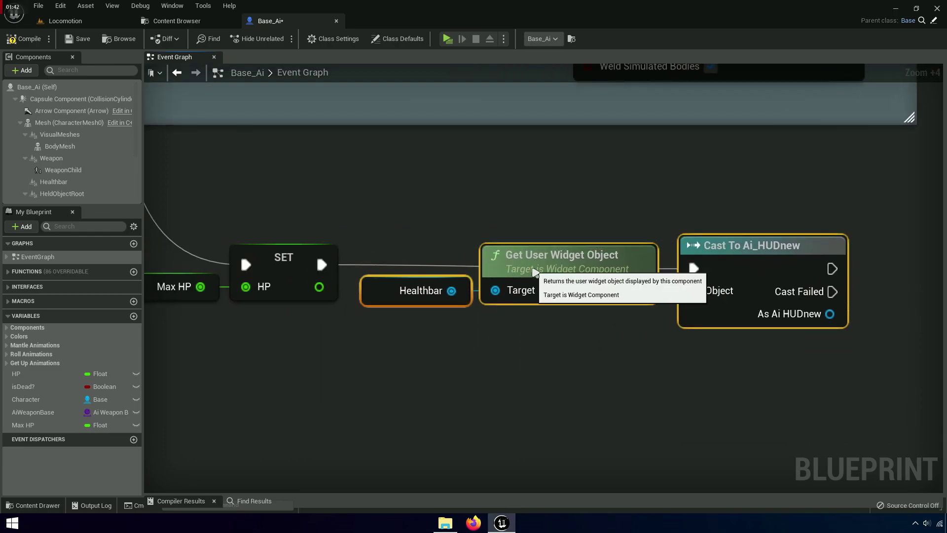
{"action": "scroll", "coordinate": [532, 272], "scroll_direction": "down", "scroll_amount": 3}
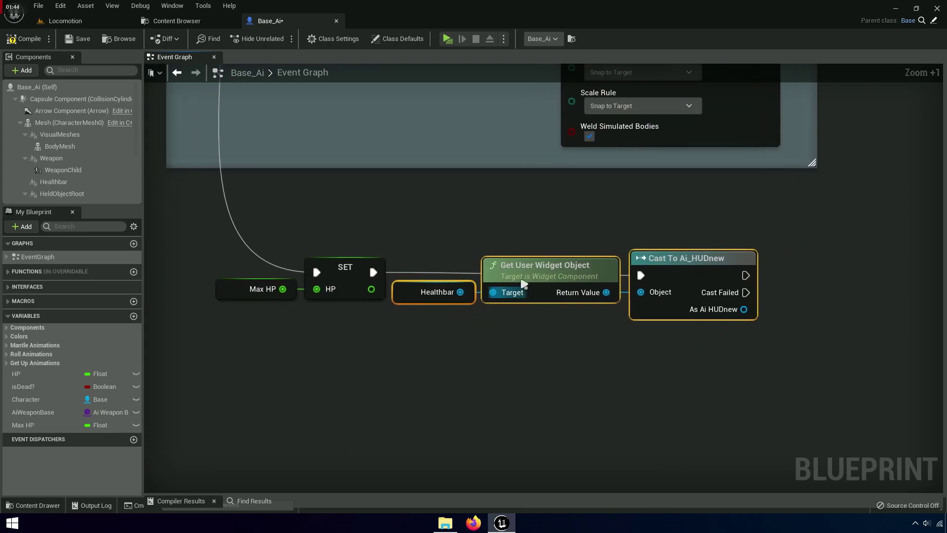
{"action": "left_click_drag", "start_coordinate": [664, 356], "coordinate": [212, 237]}
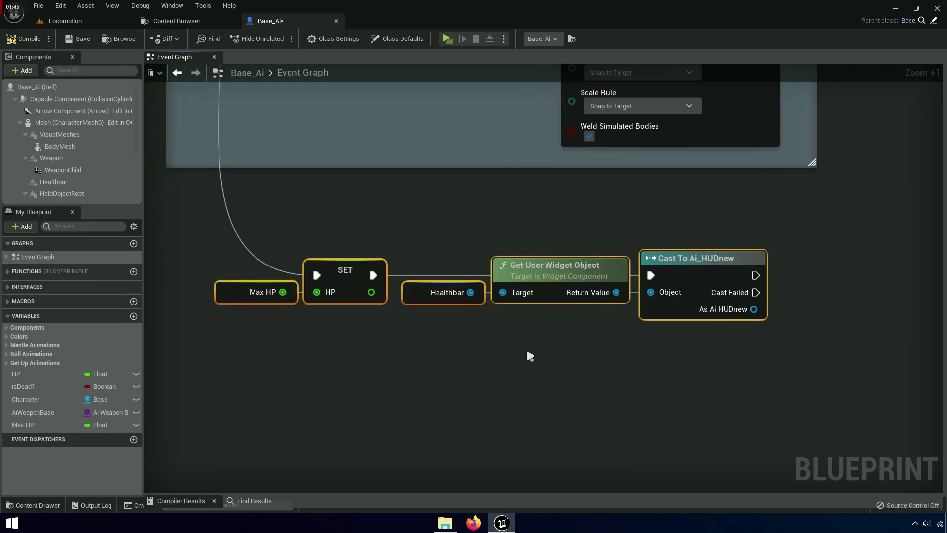
{"action": "right_click_drag", "start_coordinate": [525, 355], "coordinate": [315, 347]}
{"action": "scroll", "coordinate": [374, 325], "scroll_direction": "up", "scroll_amount": 3}
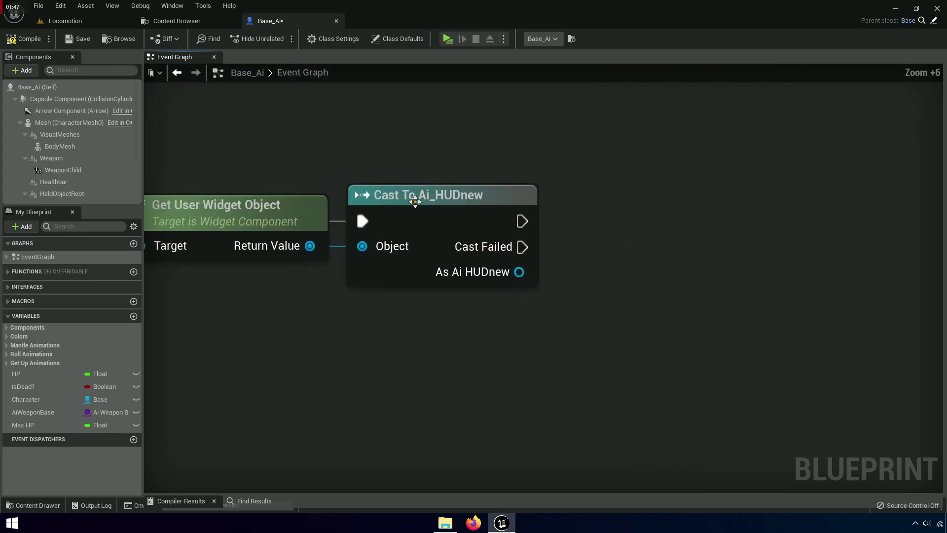
{"action": "left_click", "coordinate": [177, 21]}
- Open Ai_HUDnew as a docked tab and copy its Character variable name from the Graph
{"action": "left_click", "coordinate": [45, 146]}
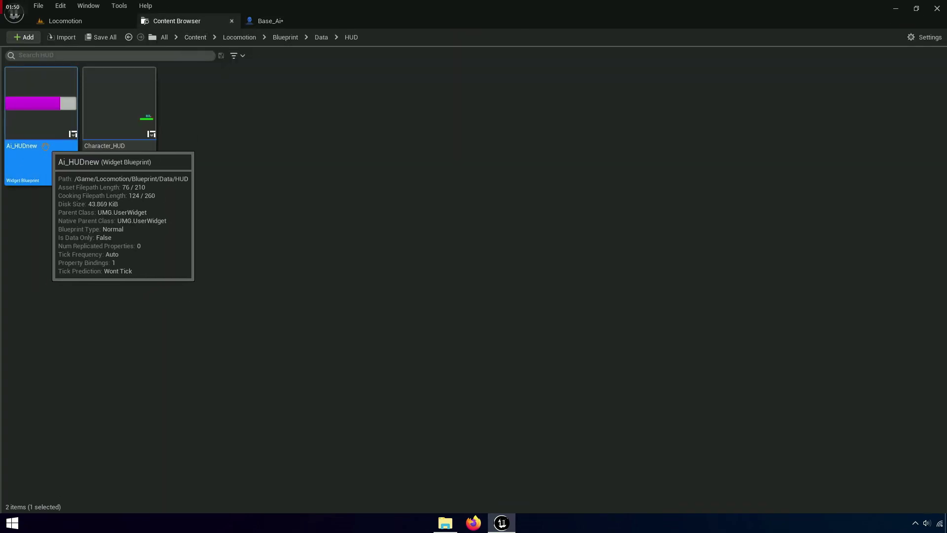
{"action": "double_click", "coordinate": [48, 151]}
{"action": "left_click_drag", "start_coordinate": [218, 122], "coordinate": [403, 24]}
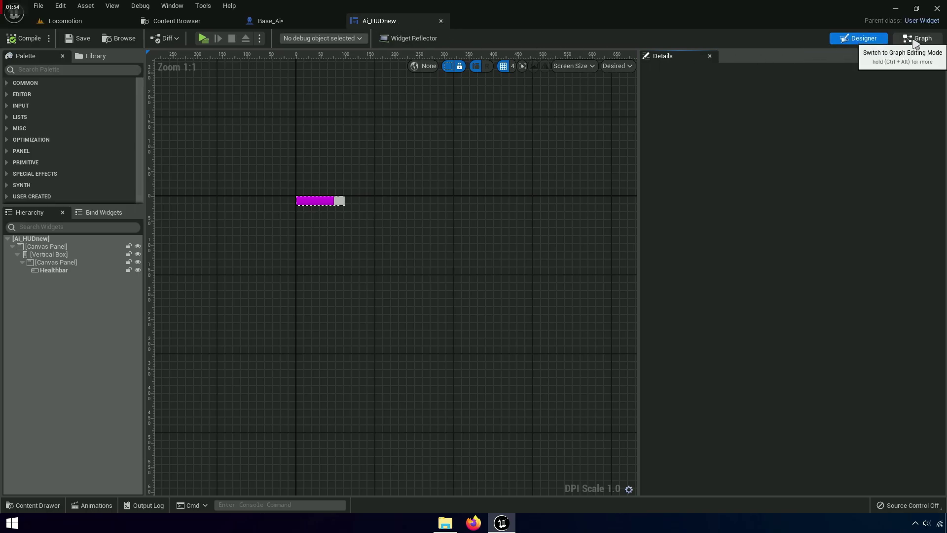
{"action": "left_click", "coordinate": [916, 38]}
{"action": "left_click", "coordinate": [24, 173]}
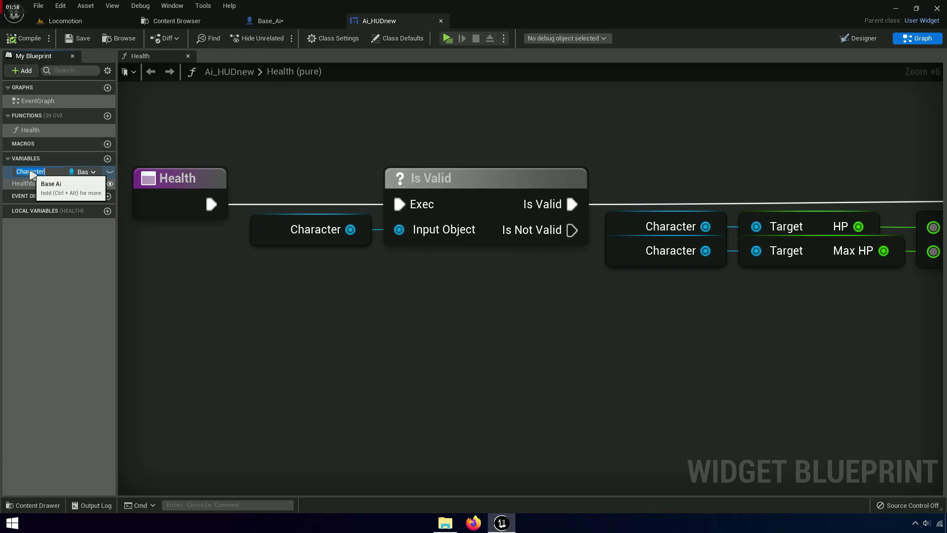
{"action": "right_click", "coordinate": [33, 175]}
{"action": "left_click", "coordinate": [68, 212]}
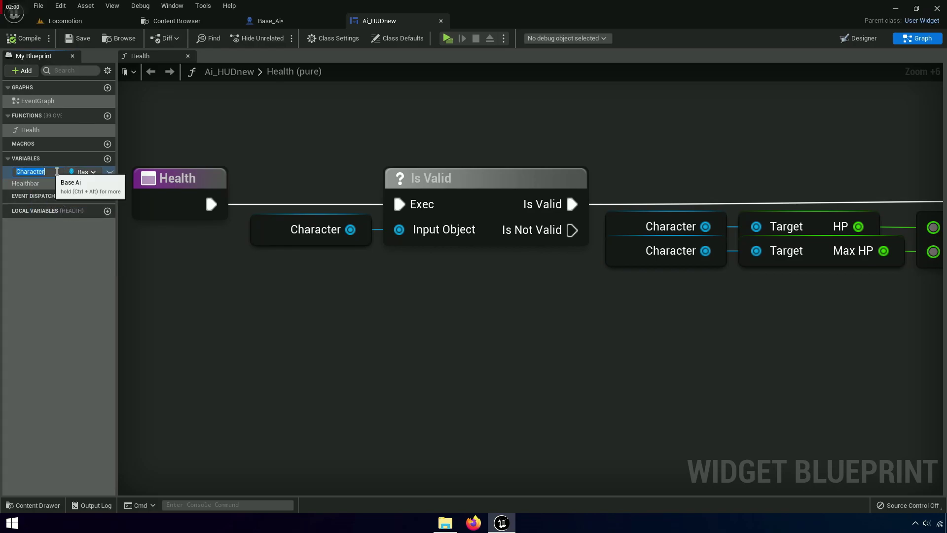
- Add a Set Character node off As Ai HUDnew, run after the cast
{"action": "left_click", "coordinate": [303, 22]}
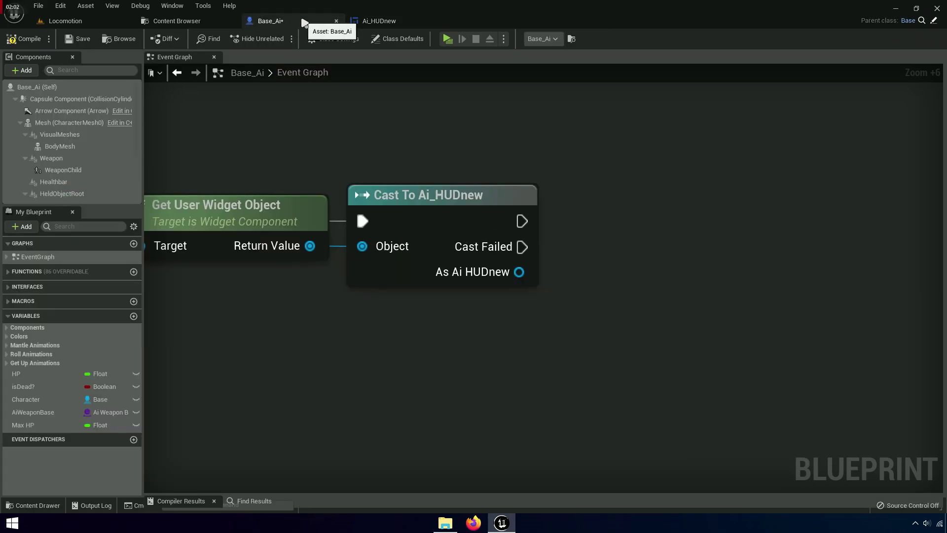
{"action": "right_click_drag", "start_coordinate": [565, 252], "coordinate": [482, 203]}
{"action": "left_click_drag", "start_coordinate": [436, 223], "coordinate": [450, 226]}
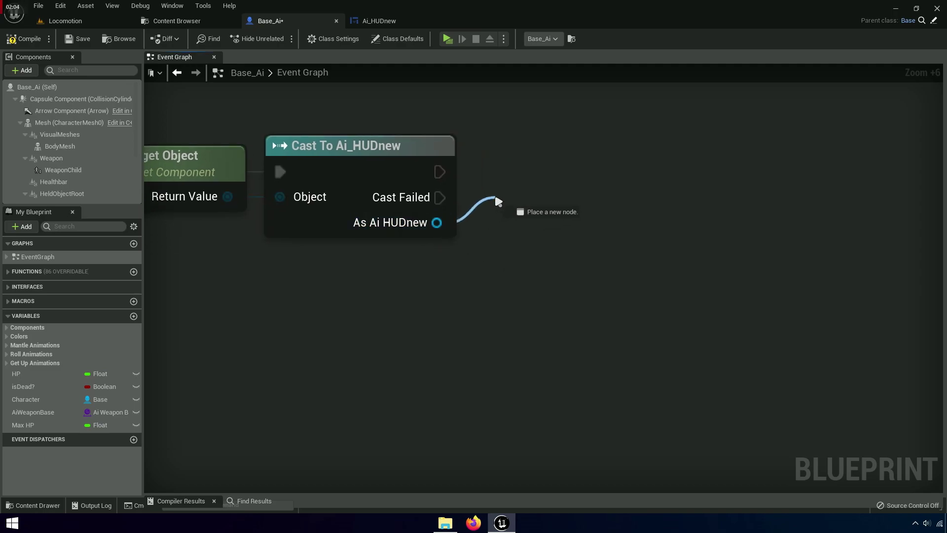
{"action": "left_click_drag", "start_coordinate": [497, 201], "coordinate": [504, 185]}
{"action": "right_click", "coordinate": [557, 216]}
{"action": "left_click", "coordinate": [592, 267]}
{"action": "type", "text": "Character"}
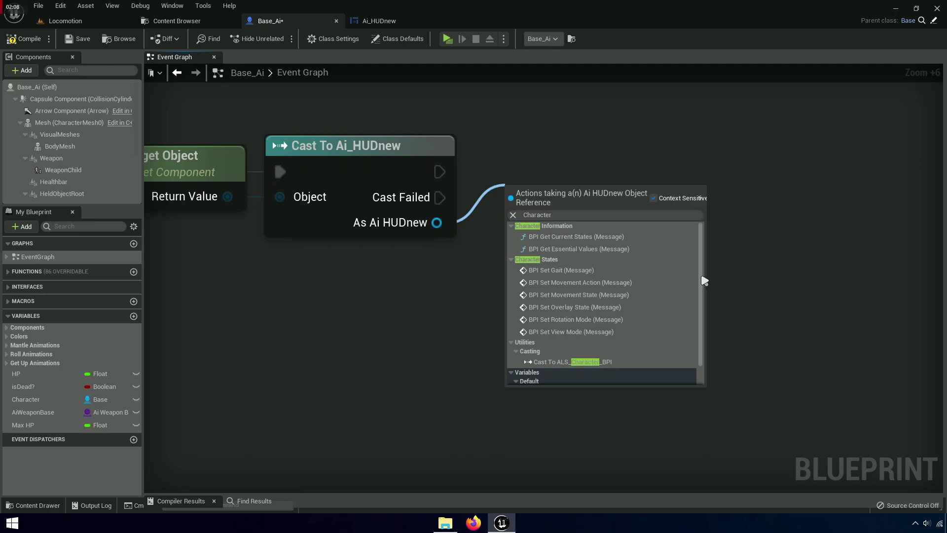
{"action": "left_click_drag", "start_coordinate": [701, 277], "coordinate": [700, 313]}
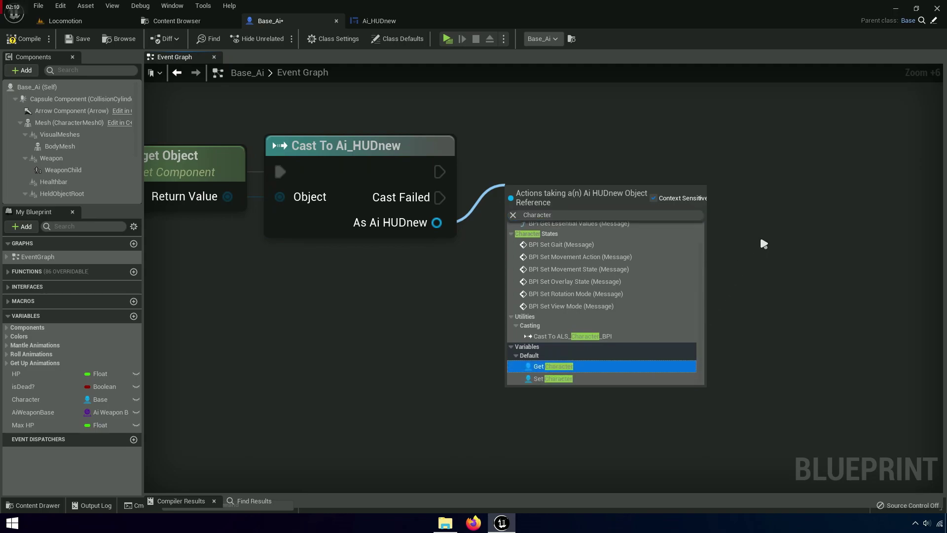
{"action": "left_click", "coordinate": [576, 215]}
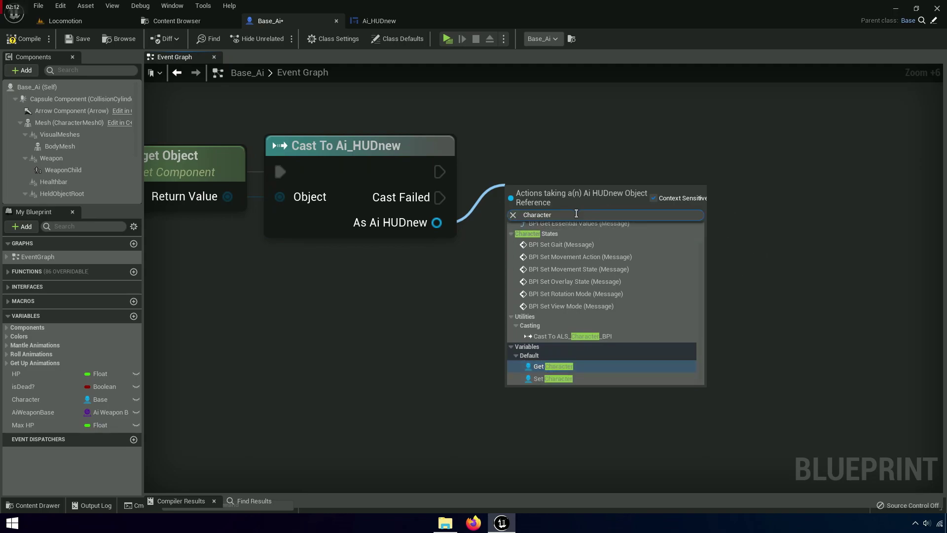
{"action": "type", "text": "set"}
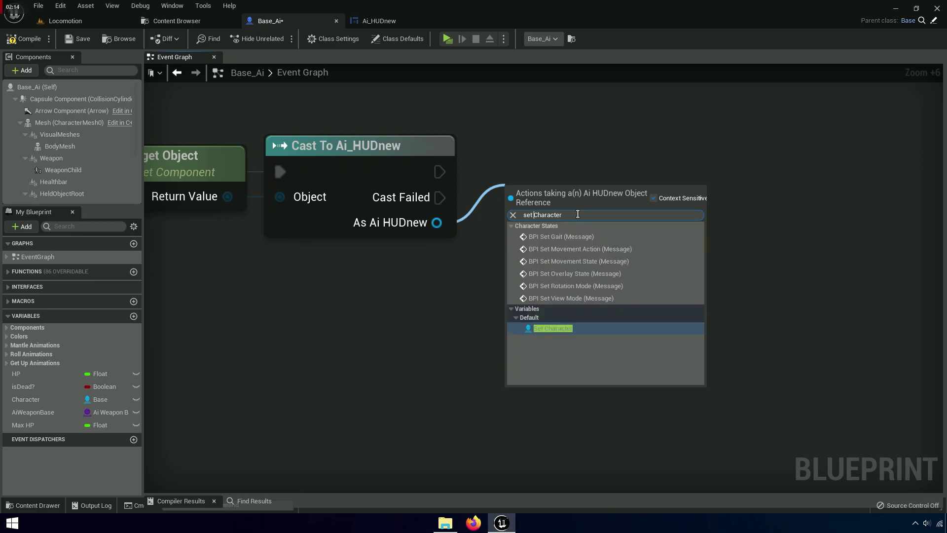
{"action": "key", "text": "BackSpace"}
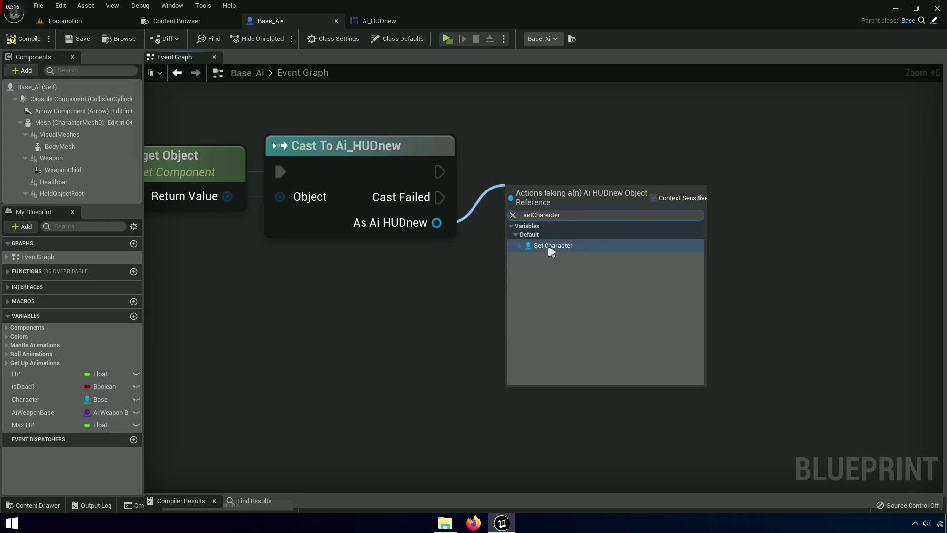
{"action": "left_click", "coordinate": [552, 245]}
{"action": "left_click_drag", "start_coordinate": [604, 219], "coordinate": [587, 177]}
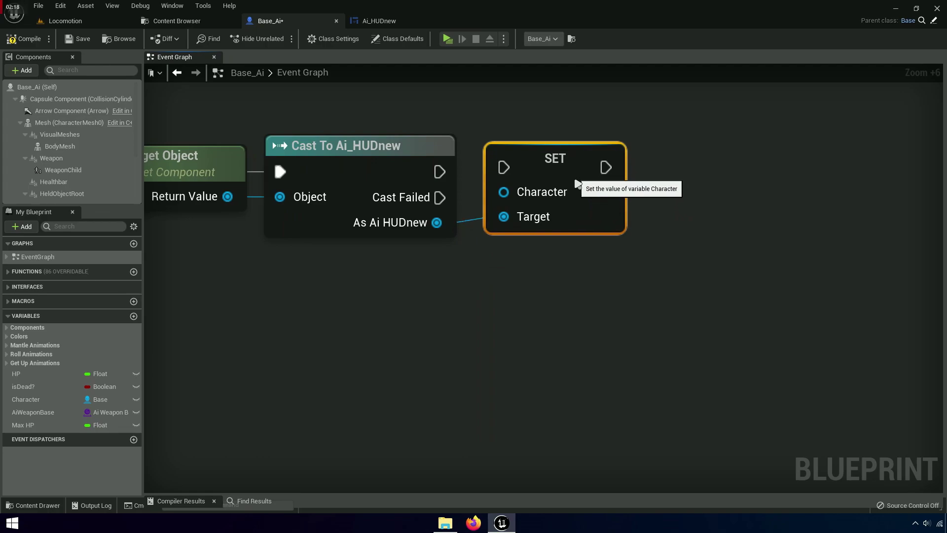
{"action": "left_click_drag", "start_coordinate": [518, 171], "coordinate": [452, 177]}
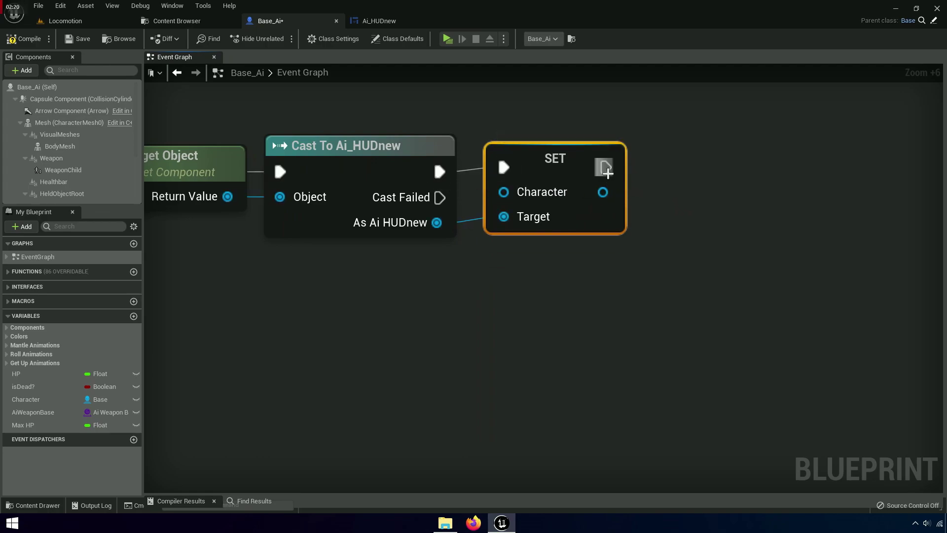
{"action": "mouse_move", "coordinate": [595, 164]}
{"action": "left_mouse_down"}
{"action": "mouse_move", "coordinate": [726, 178]}
{"action": "mouse_move", "coordinate": [761, 153]}
{"action": "left_mouse_up"}
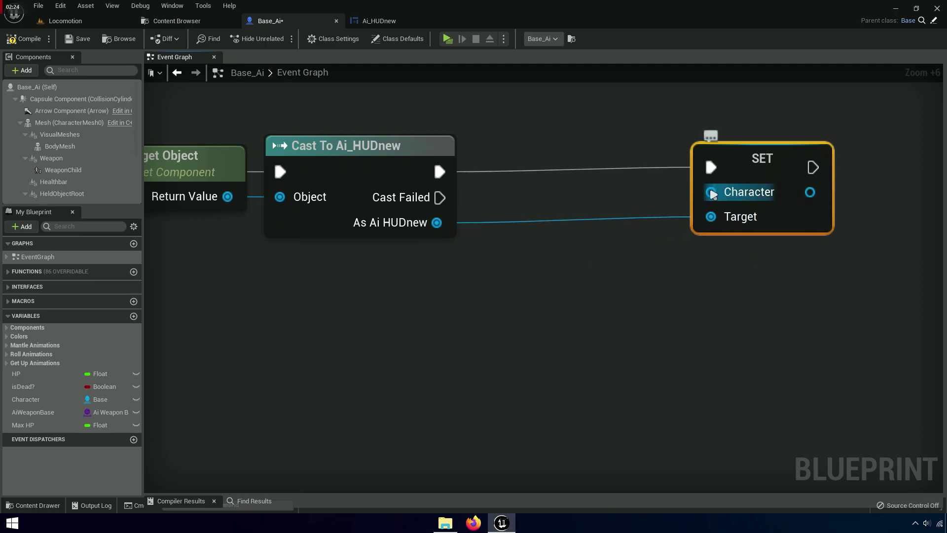
- Feed a reference to Self into the Character pin and tidy the nodes
{"action": "left_click_drag", "start_coordinate": [712, 192], "coordinate": [599, 192]}
{"action": "type", "text": "get r"}
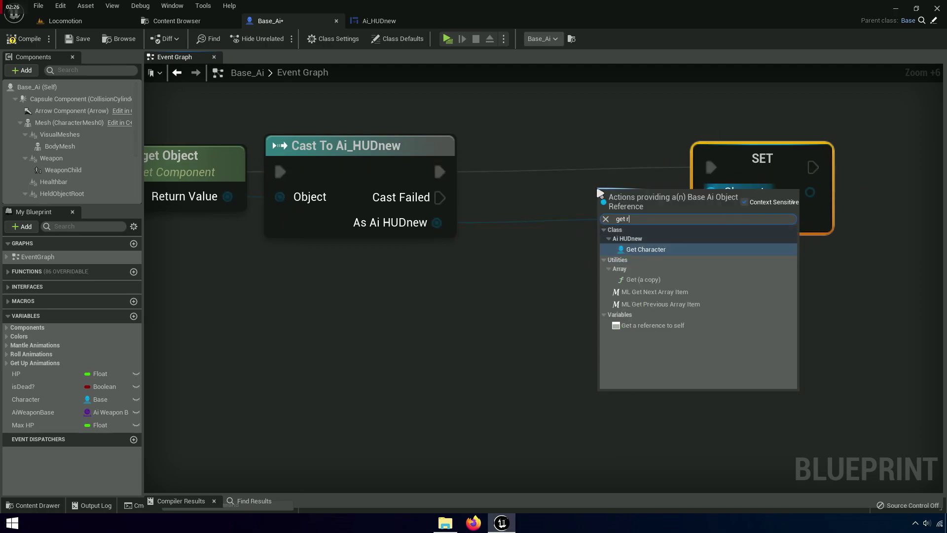
{"action": "type", "text": "e"}
{"action": "key", "text": "BackSpace"}
{"action": "key", "text": "BackSpace"}
{"action": "key", "text": "BackSpace"}
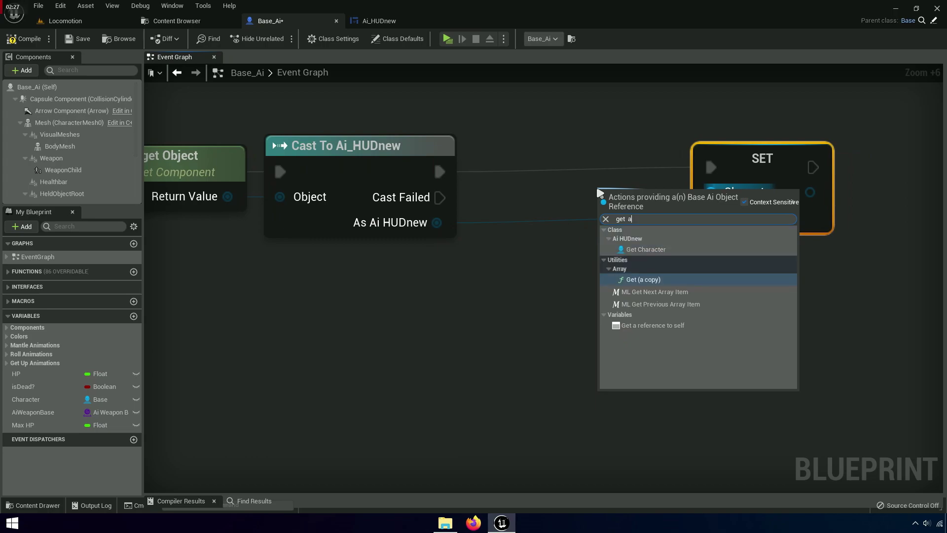
{"action": "type", "text": "a"}
{"action": "type", "text": "e"}
{"action": "key", "text": "ctrl+a"}
{"action": "type", "text": "self"}
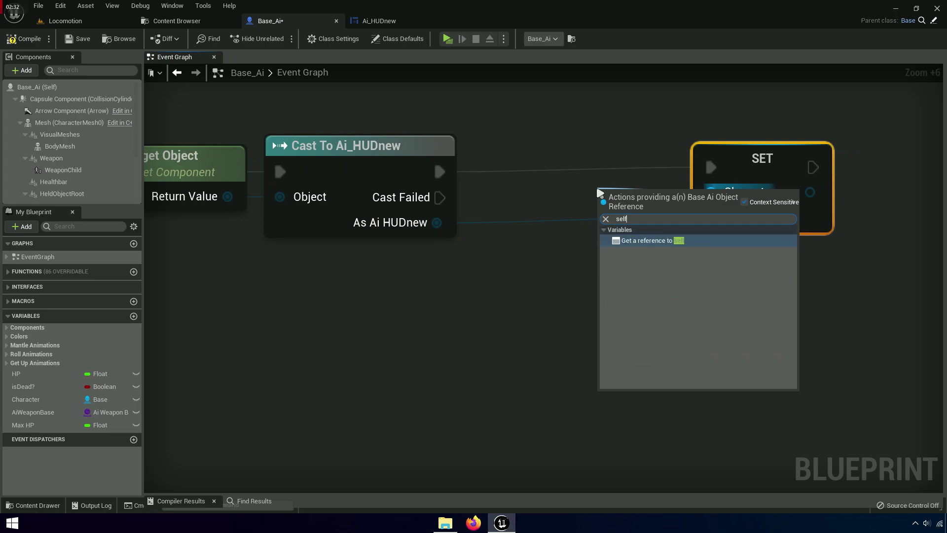
{"action": "left_click", "coordinate": [663, 241]}
{"action": "left_click_drag", "start_coordinate": [632, 206], "coordinate": [573, 192]}
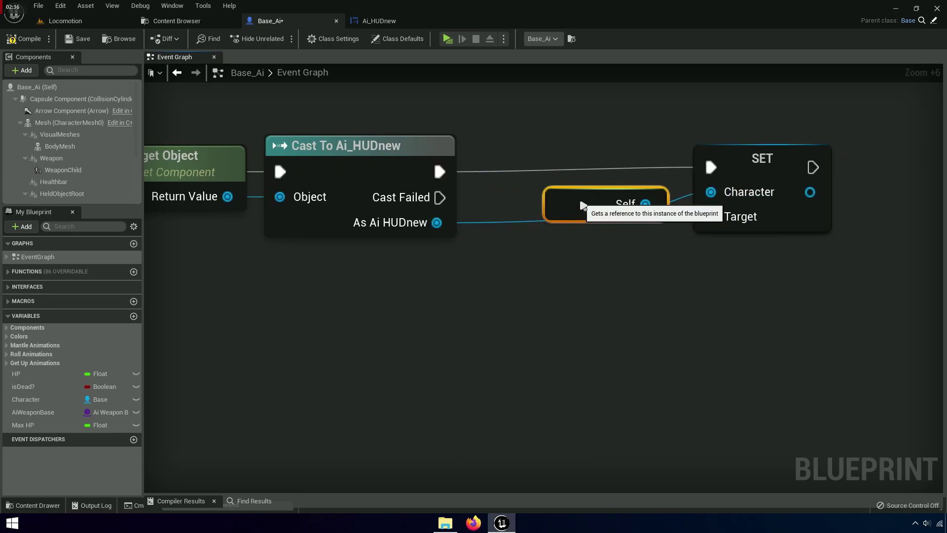
{"action": "left_click", "coordinate": [827, 210], "text": "shift"}
{"action": "left_click_drag", "start_coordinate": [757, 166], "coordinate": [680, 173]}
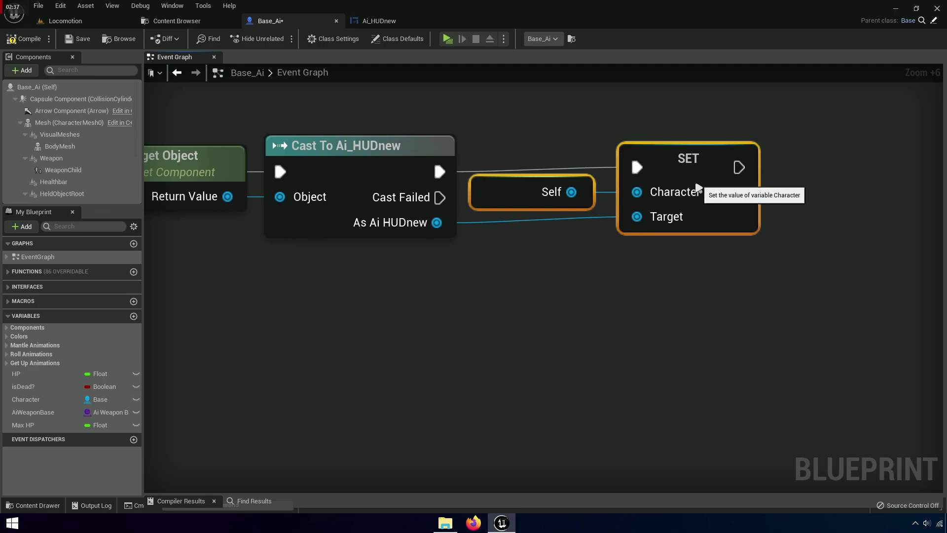
{"action": "scroll", "coordinate": [636, 190], "scroll_direction": "down", "scroll_amount": 5}
{"action": "scroll", "coordinate": [642, 272], "scroll_direction": "down", "scroll_amount": 2}
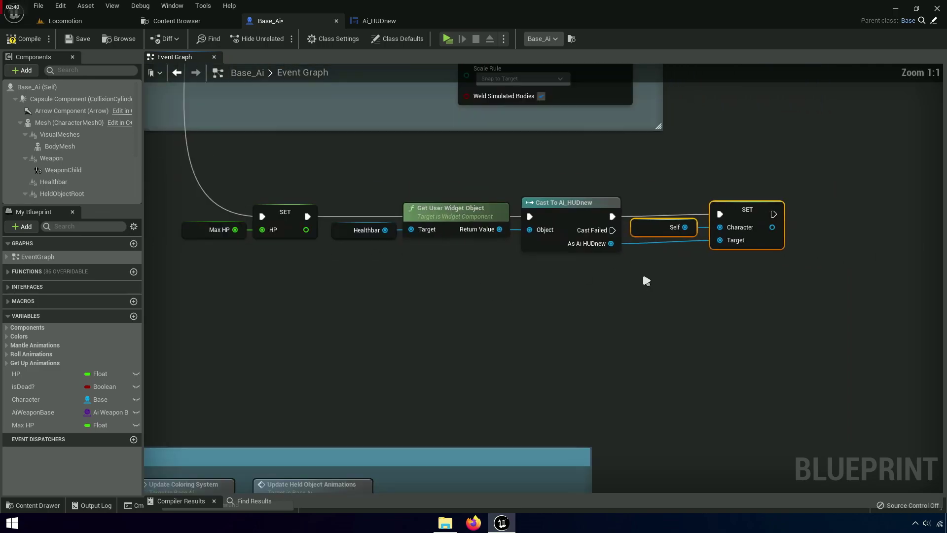
- Wrap the seven health-bar nodes in a comment titled TEST
{"action": "left_click_drag", "start_coordinate": [818, 264], "coordinate": [224, 192]}
{"action": "type", "text": "c"}
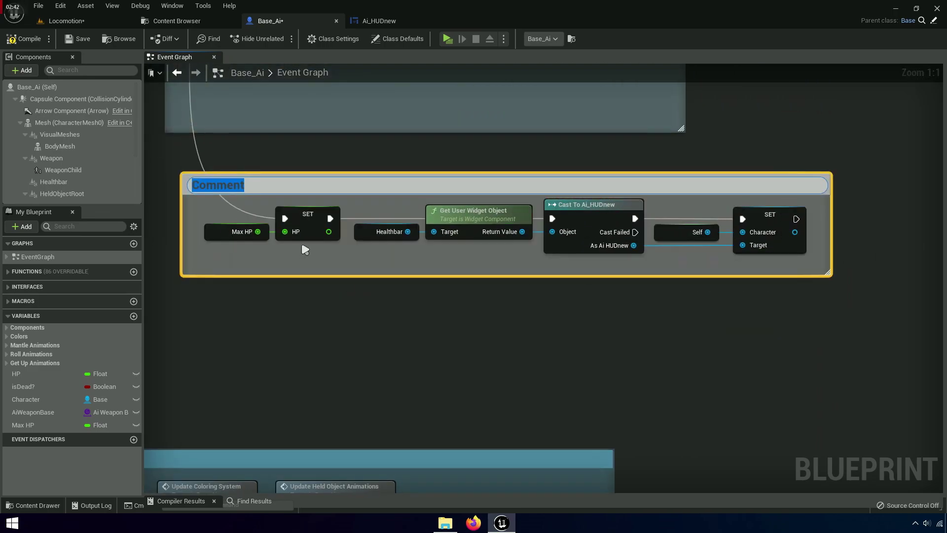
{"action": "type", "text": "TEST"}
{"action": "key", "text": "Return"}
{"action": "left_click_drag", "start_coordinate": [270, 189], "coordinate": [252, 186]}
{"action": "left_click", "coordinate": [270, 298]}
{"action": "right_click_drag", "start_coordinate": [270, 298], "coordinate": [292, 355]}
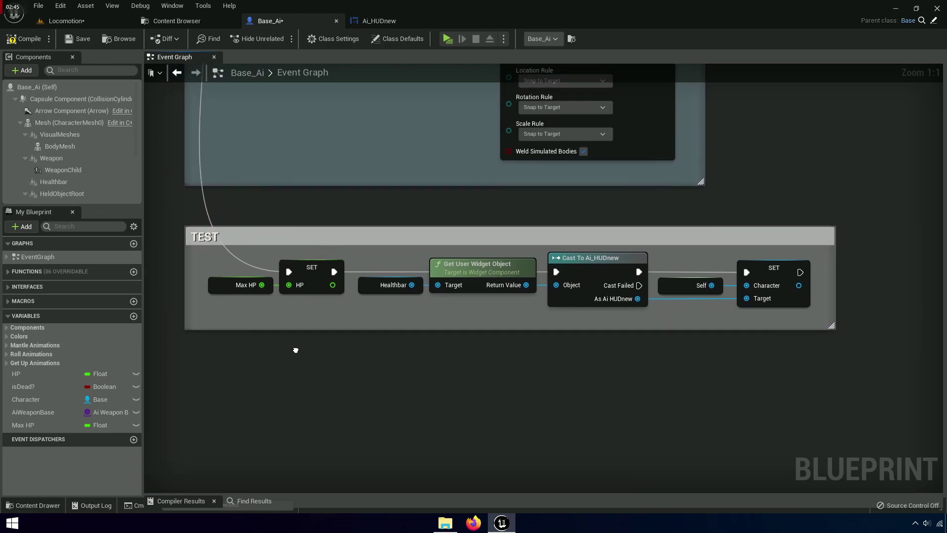
- Save Base_Ai and all content including the Locomotion level, then Play in Standalone
{"action": "left_click", "coordinate": [81, 39]}
{"action": "left_click", "coordinate": [143, 20]}
{"action": "left_click", "coordinate": [106, 37]}
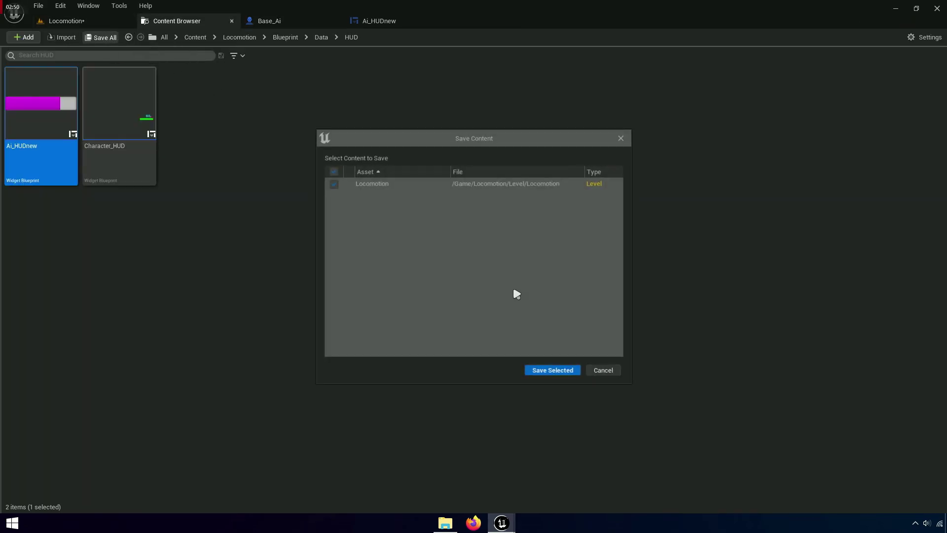
{"action": "left_click", "coordinate": [564, 371]}
{"action": "left_click", "coordinate": [65, 21]}
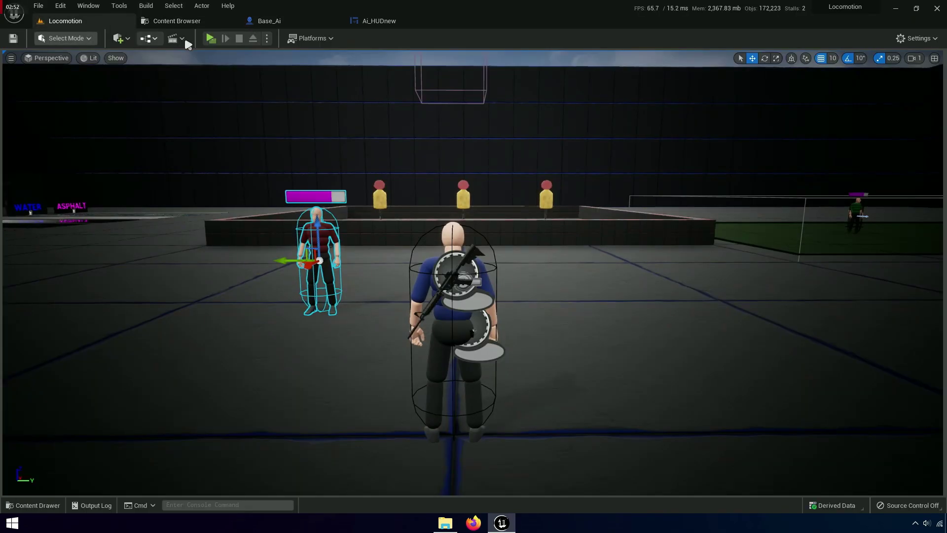
{"action": "left_click", "coordinate": [211, 39]}
- Run to the red enemy, shoot it twice and reload
{"action": "key", "text": "w"}
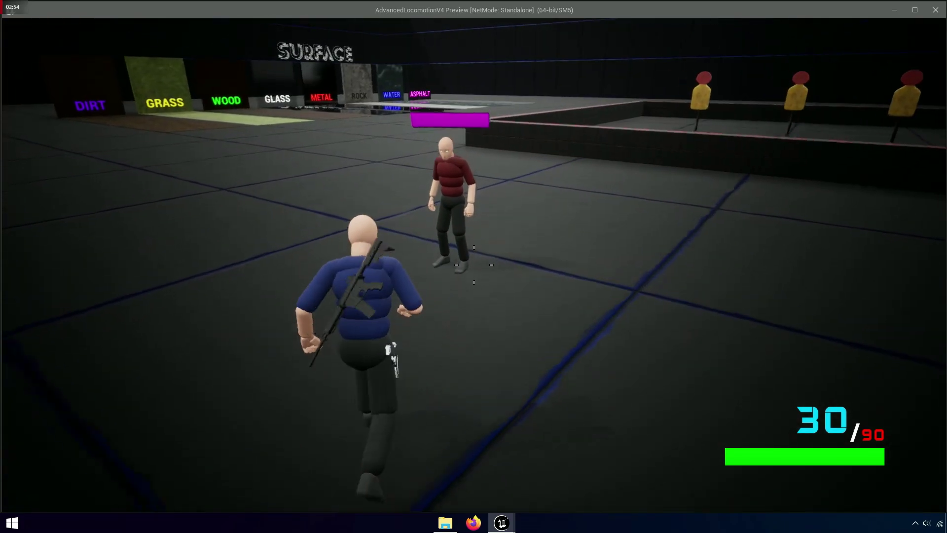
{"action": "key", "text": "a"}
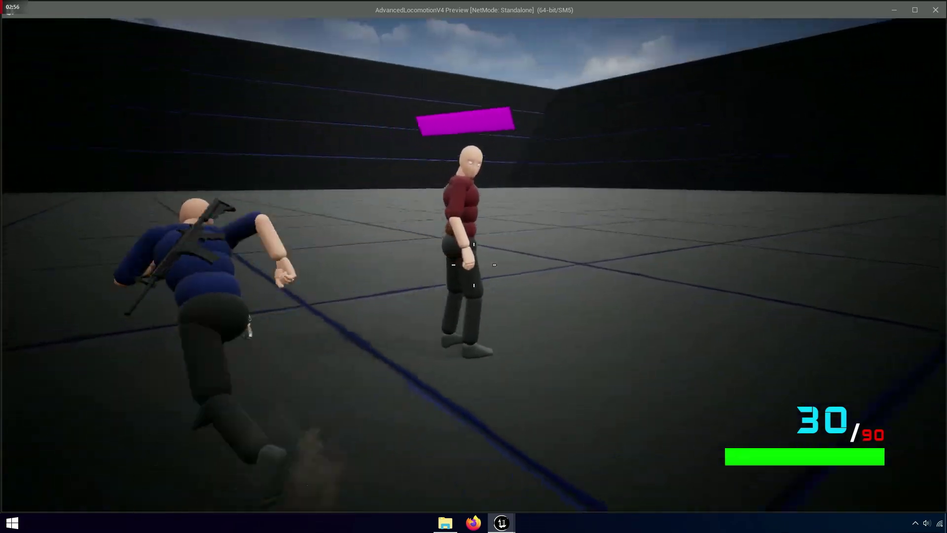
{"action": "key", "text": "w"}
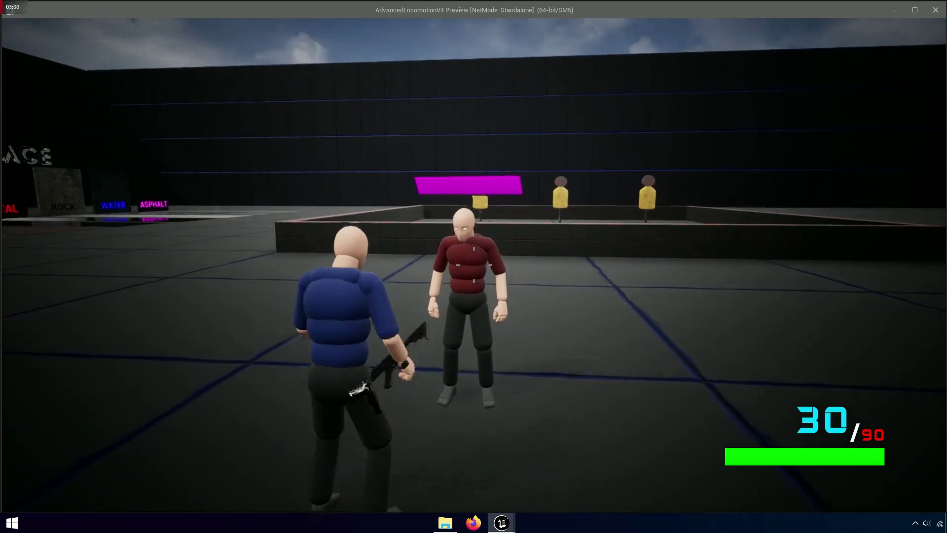
{"action": "left_click", "coordinate": [473, 265]}
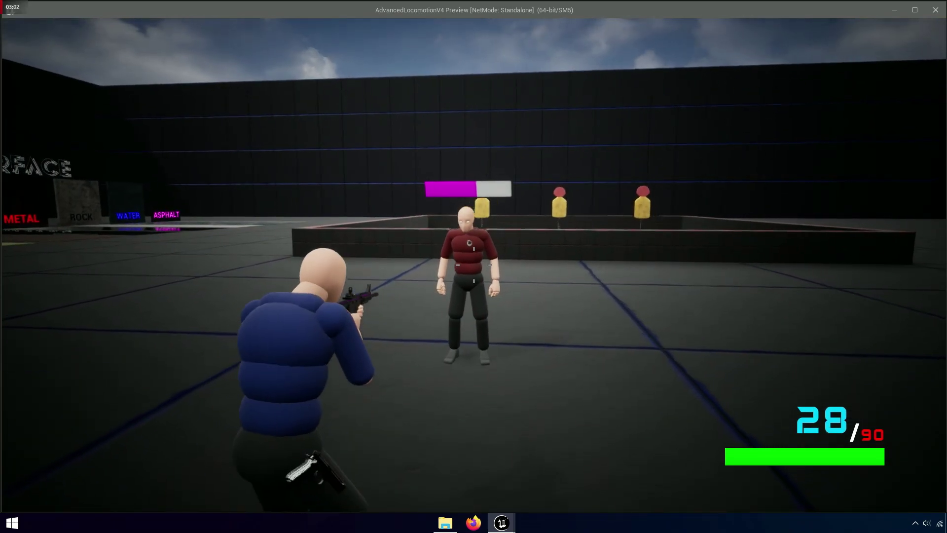
{"action": "left_click", "coordinate": [473, 266]}
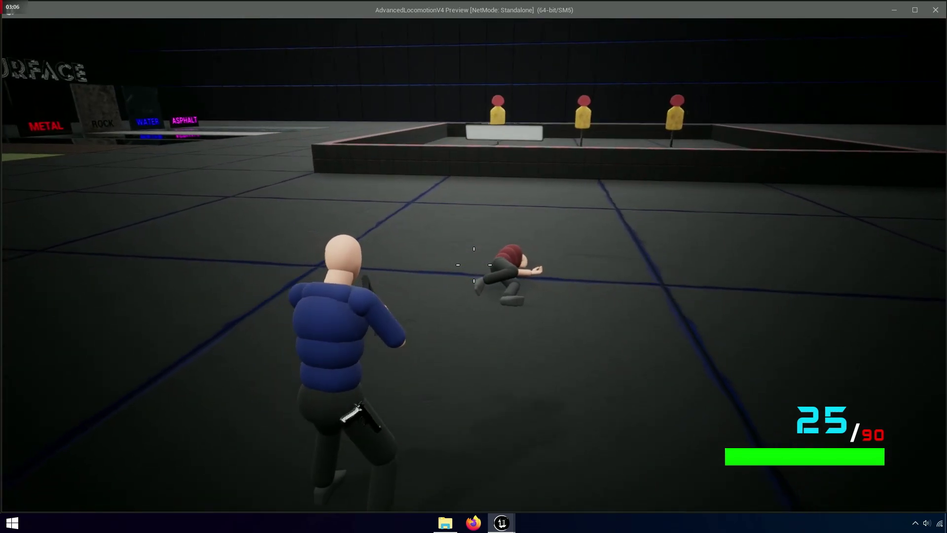
{"action": "key", "text": "r"}
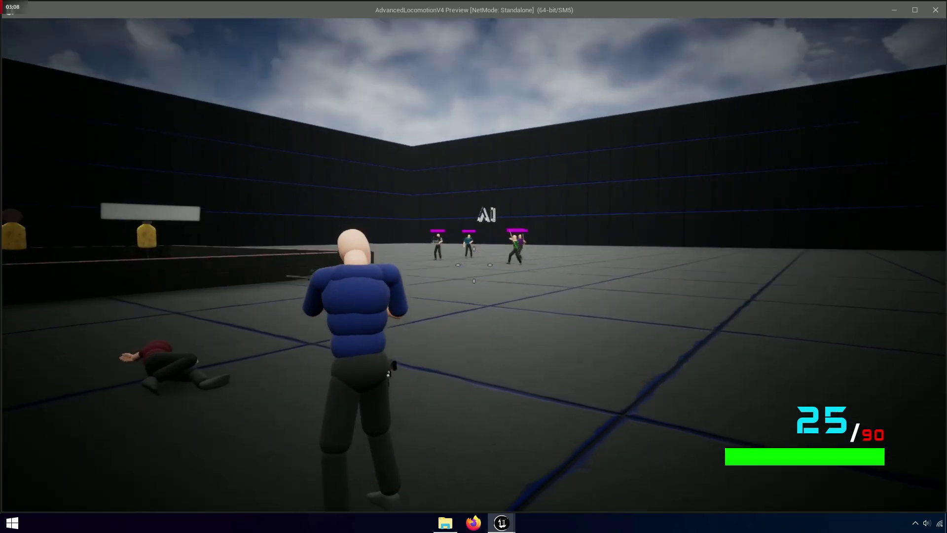
- Aim and fire at the archer and shield-carrying enemies, then reload
{"action": "key", "text": "w"}
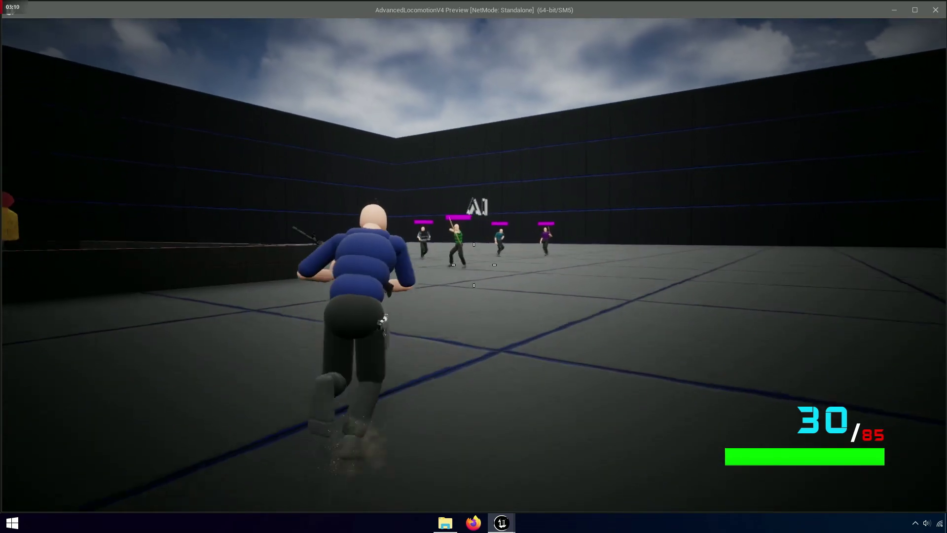
{"action": "right_click", "coordinate": [473, 264]}
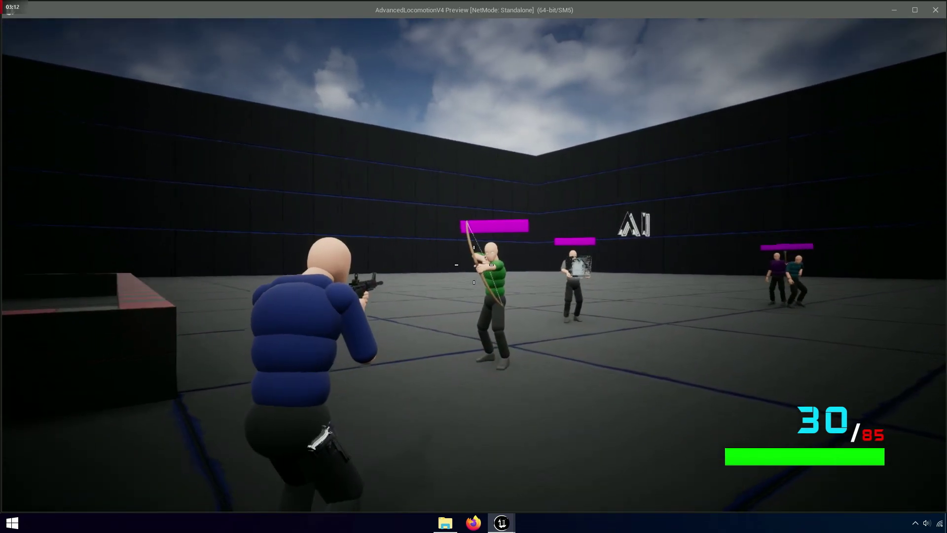
{"action": "left_click", "coordinate": [473, 265]}
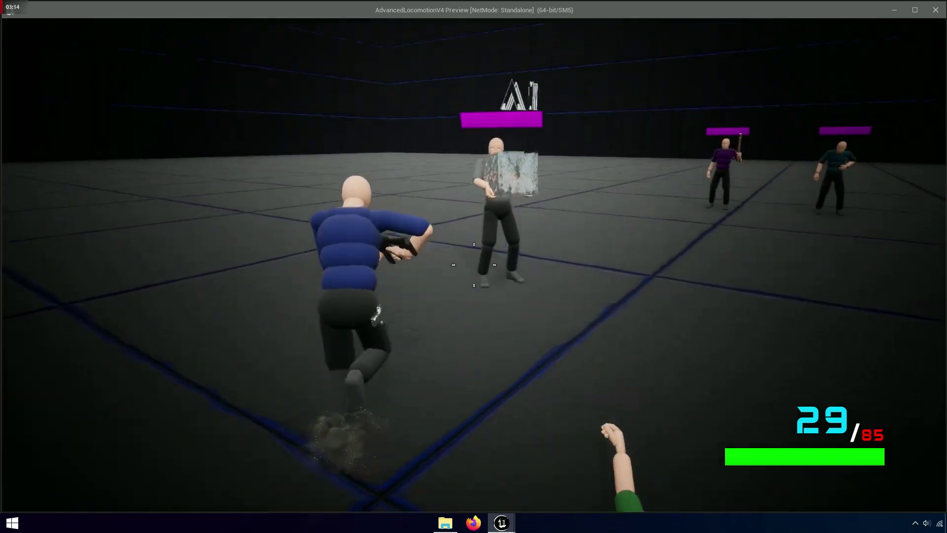
{"action": "left_click", "coordinate": [474, 264]}
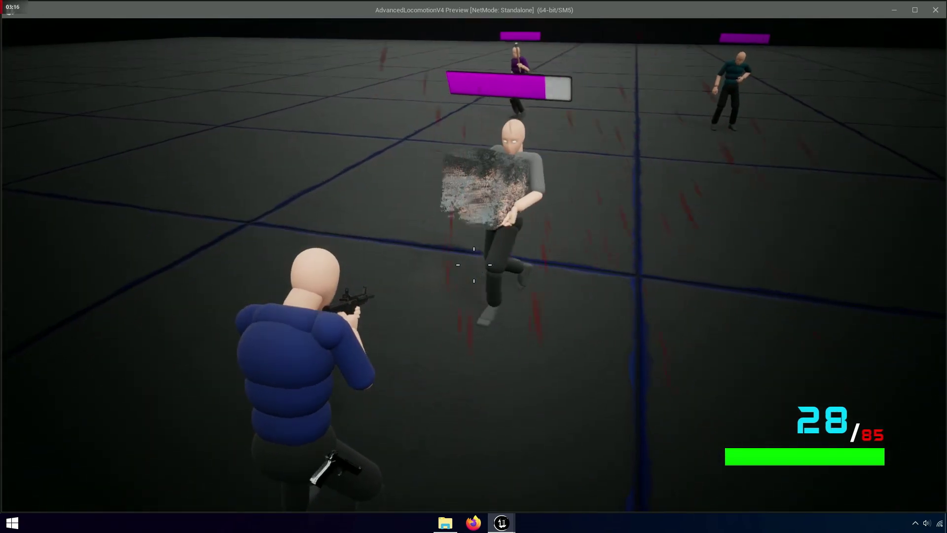
{"action": "left_click", "coordinate": [474, 265]}
{"action": "left_click", "coordinate": [474, 265]}
{"action": "left_click", "coordinate": [473, 265]}
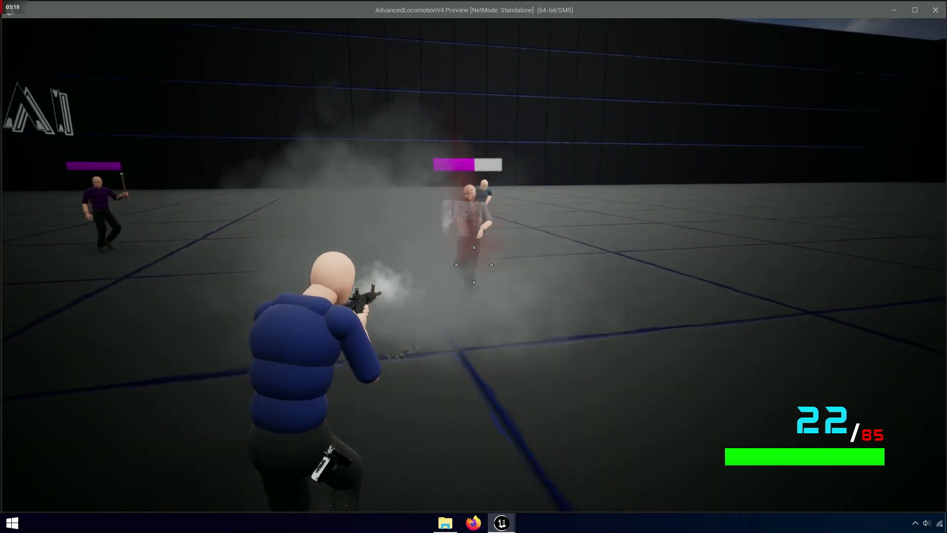
{"action": "left_click", "coordinate": [473, 265]}
{"action": "left_click", "coordinate": [473, 265]}
{"action": "left_click", "coordinate": [473, 265]}
{"action": "left_click", "coordinate": [474, 265]}
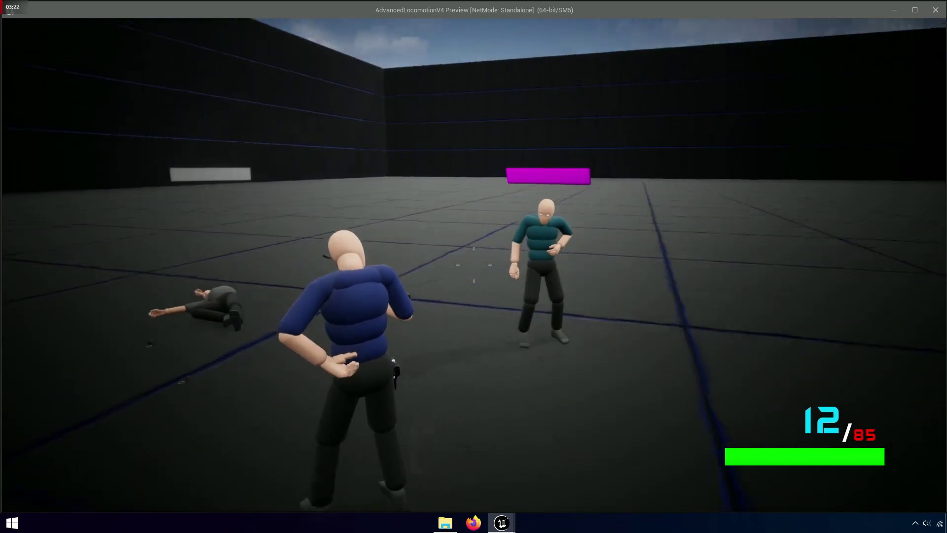
{"action": "key", "text": "r"}
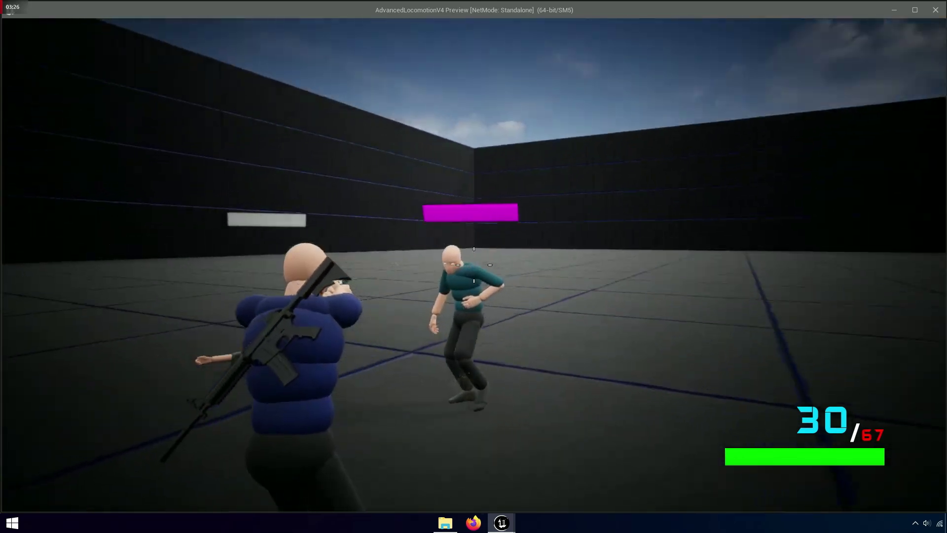
- Shoot the teal and purple enemies down with the pistol, then end the session
{"action": "left_click", "coordinate": [473, 264]}
{"action": "left_click", "coordinate": [474, 265]}
{"action": "left_click", "coordinate": [474, 265]}
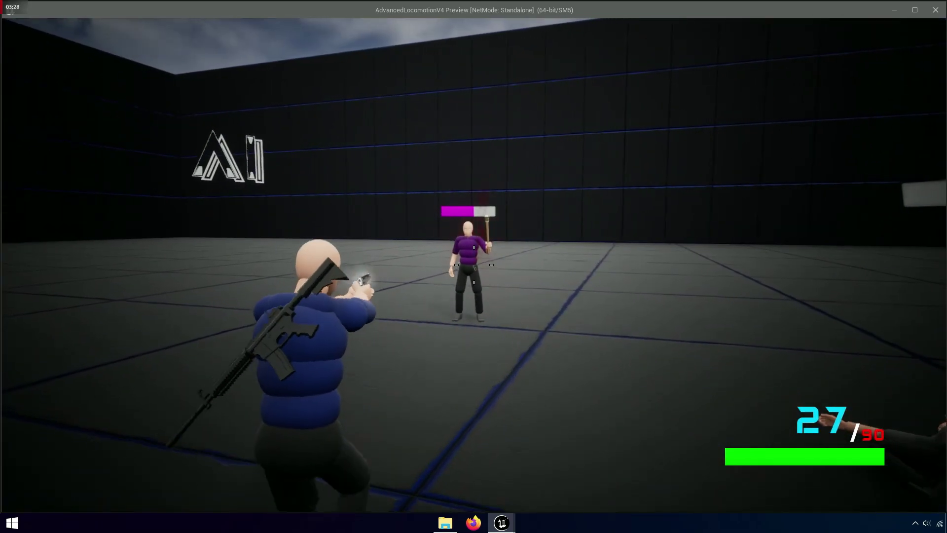
{"action": "left_click", "coordinate": [473, 265]}
{"action": "left_click", "coordinate": [474, 265]}
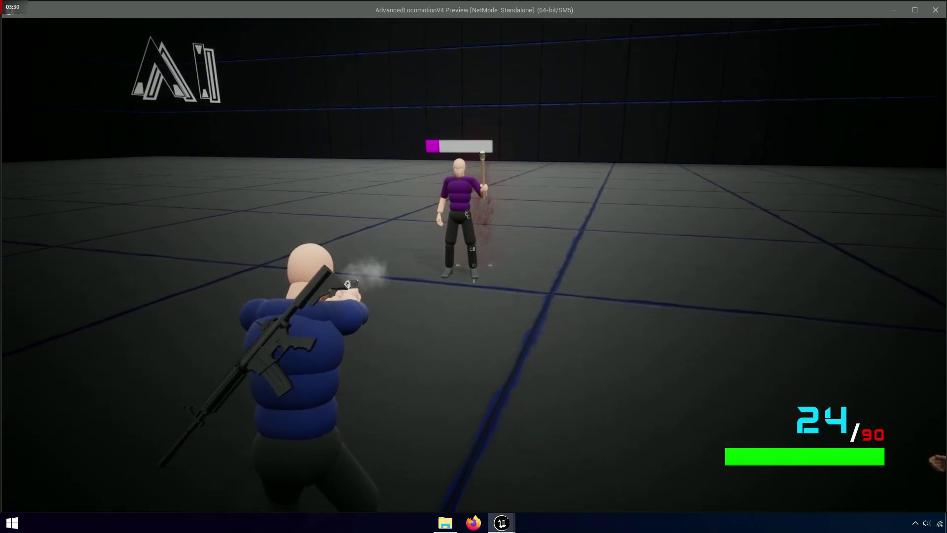
{"action": "left_click", "coordinate": [474, 265]}
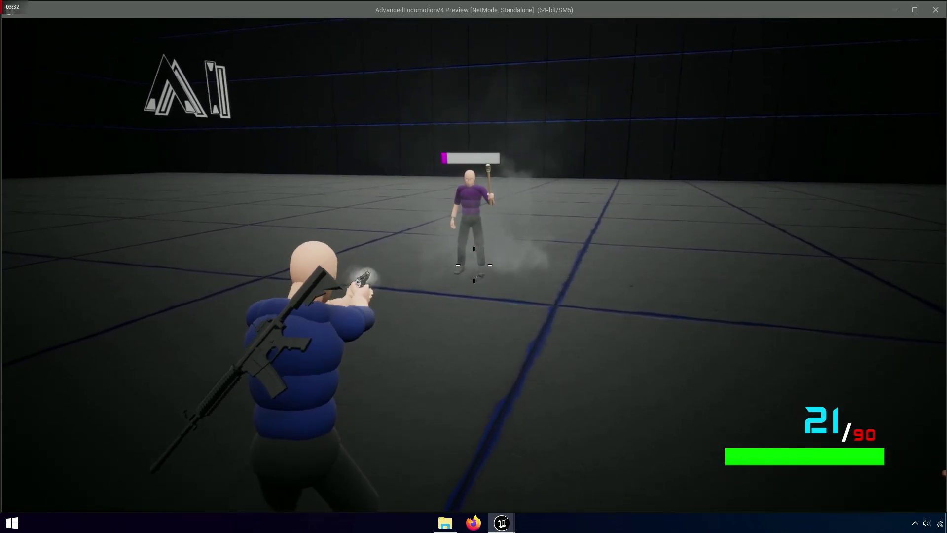
{"action": "left_click", "coordinate": [473, 265]}
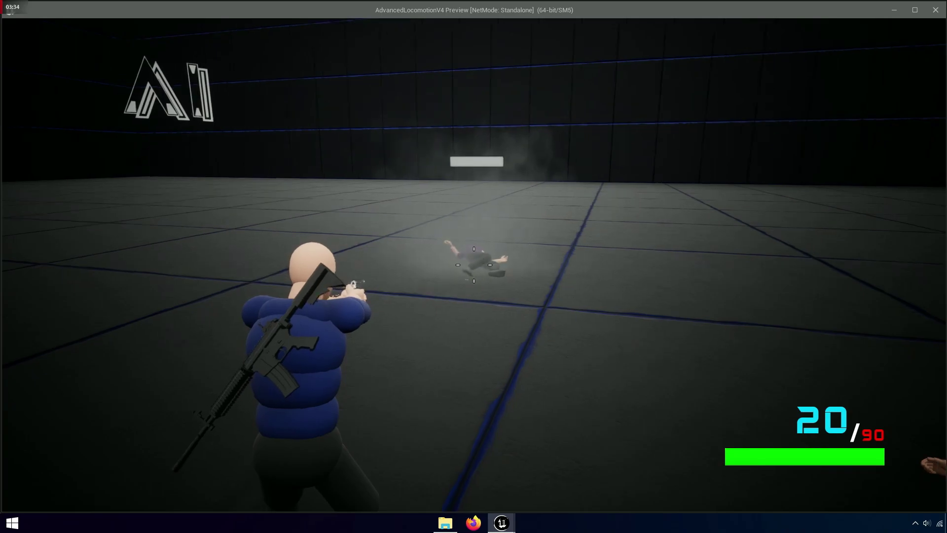
{"action": "key", "text": "w"}
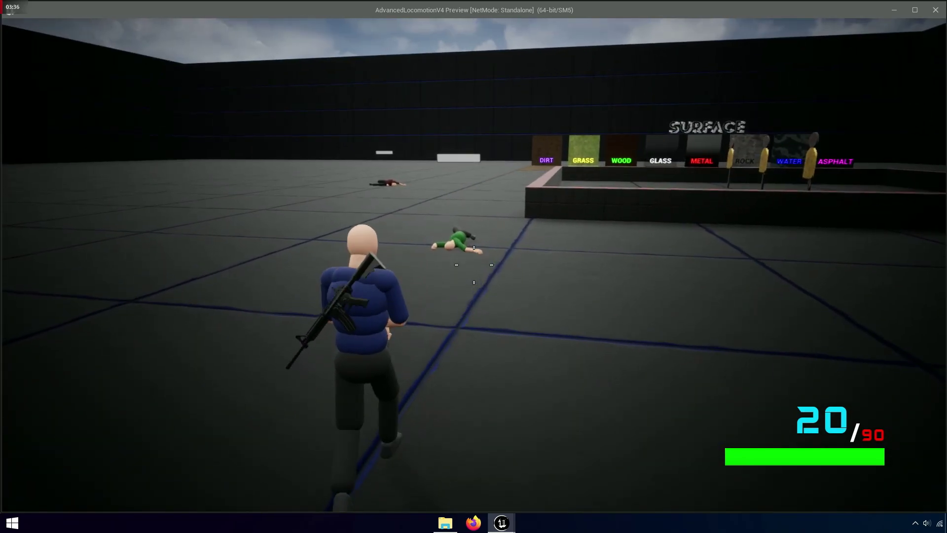
{"action": "key", "text": "r"}
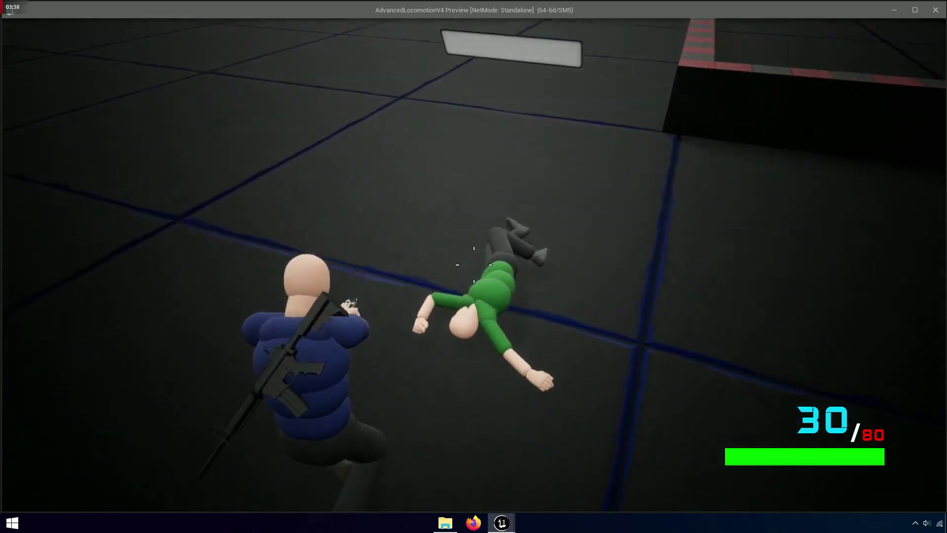
{"action": "left_click", "coordinate": [473, 265]}
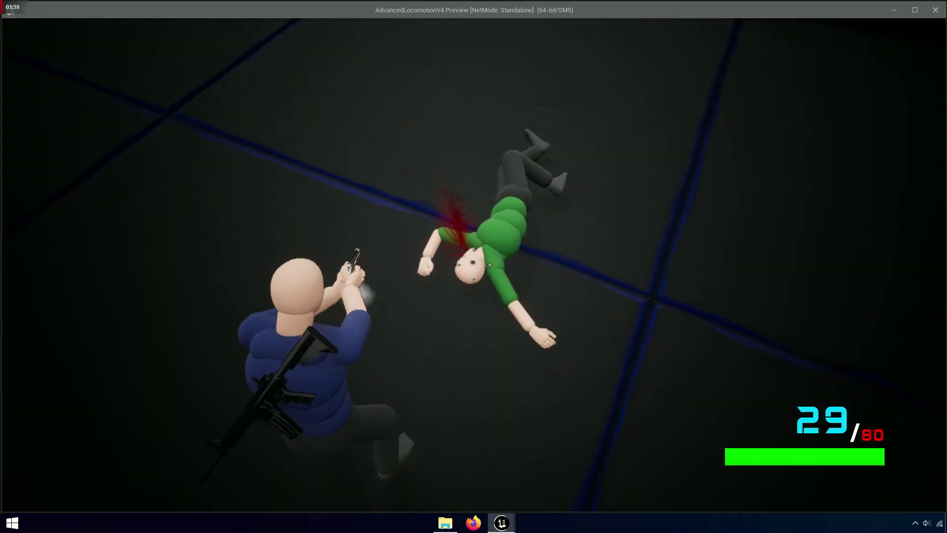
{"action": "left_click", "coordinate": [473, 265]}
{"action": "key", "text": "Escape"}
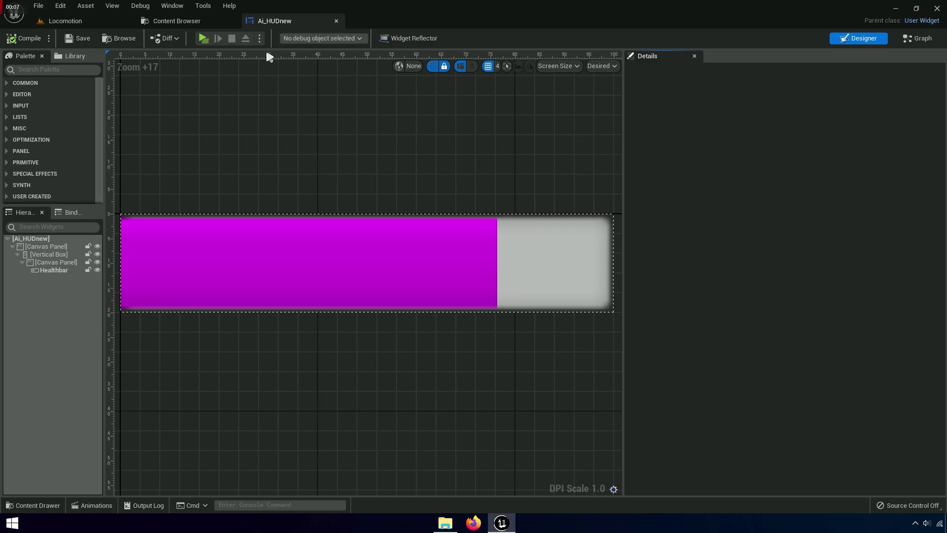
- Set the Healthbar's Style background image tint to green
{"action": "left_click", "coordinate": [52, 271]}
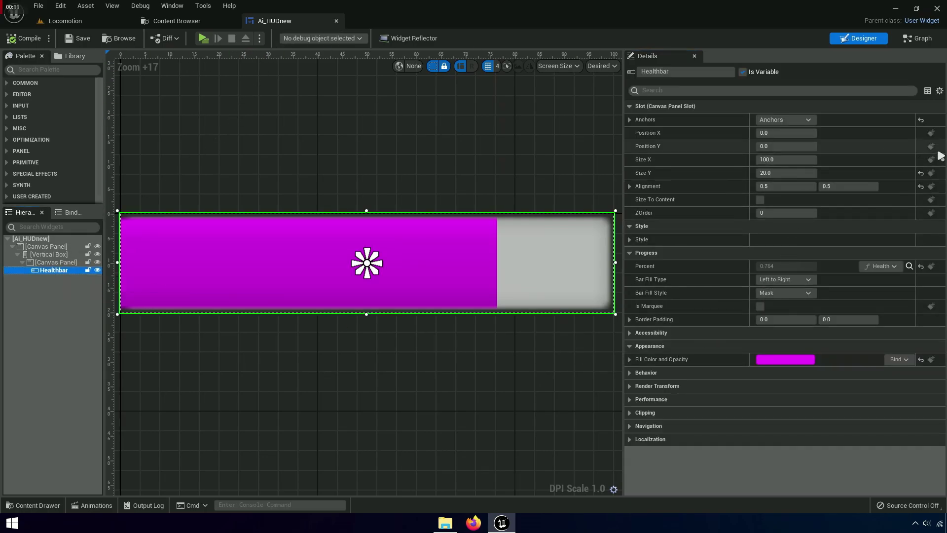
{"action": "left_click", "coordinate": [629, 239]}
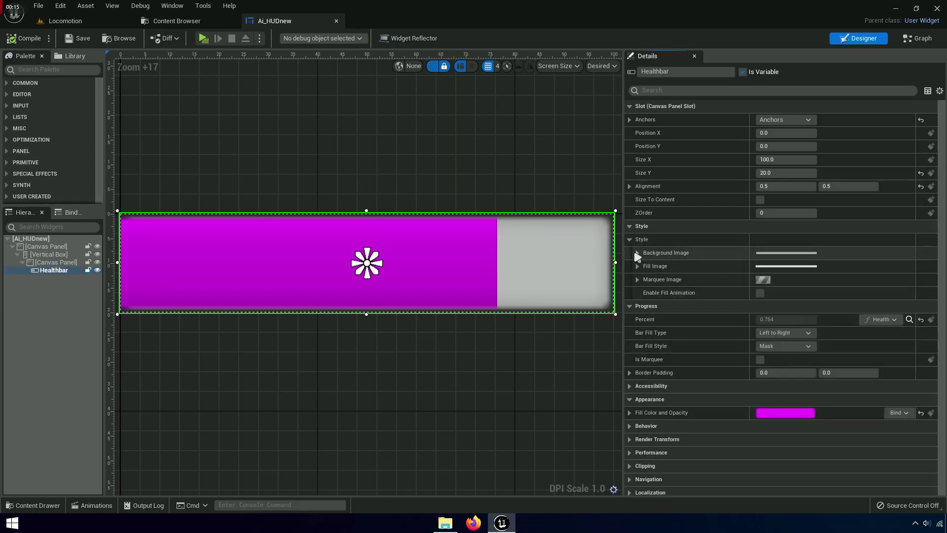
{"action": "left_click", "coordinate": [637, 253]}
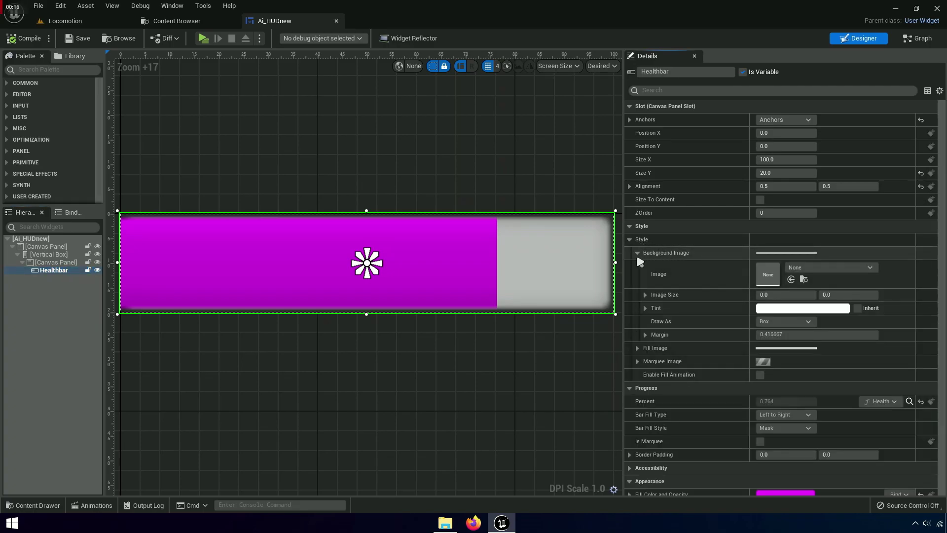
{"action": "left_click", "coordinate": [800, 312]}
{"action": "left_click_drag", "start_coordinate": [716, 291], "coordinate": [715, 382]}
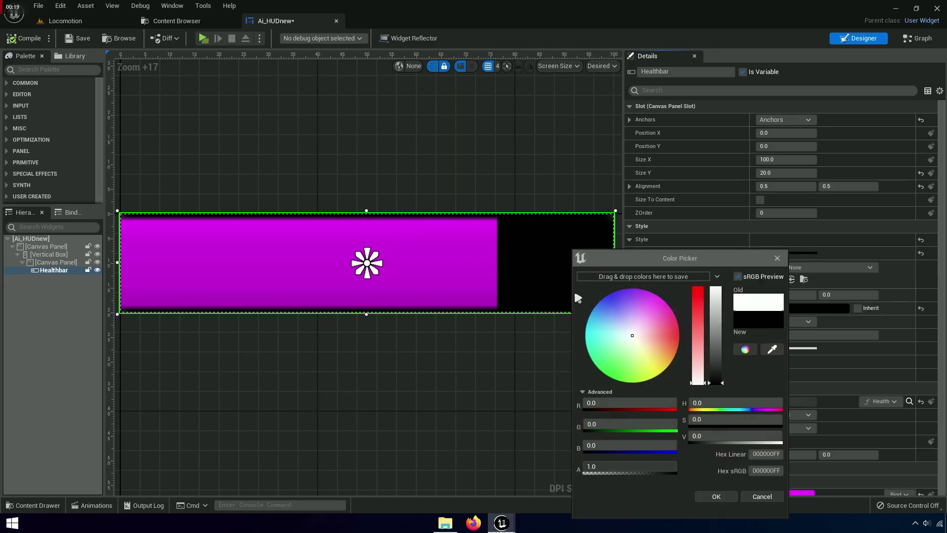
{"action": "left_click_drag", "start_coordinate": [680, 258], "coordinate": [768, 112]}
{"action": "mouse_move", "coordinate": [803, 237]}
{"action": "left_mouse_down"}
{"action": "mouse_move", "coordinate": [803, 143]}
{"action": "mouse_move", "coordinate": [785, 148]}
{"action": "left_mouse_up"}
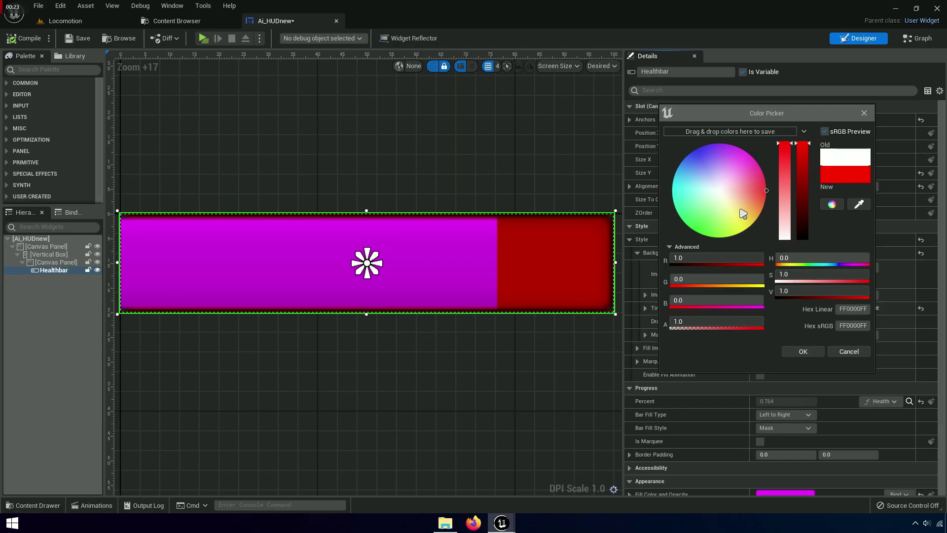
{"action": "mouse_move", "coordinate": [740, 210]}
{"action": "left_mouse_down"}
{"action": "mouse_move", "coordinate": [760, 242]}
{"action": "mouse_move", "coordinate": [667, 255]}
{"action": "left_mouse_up"}
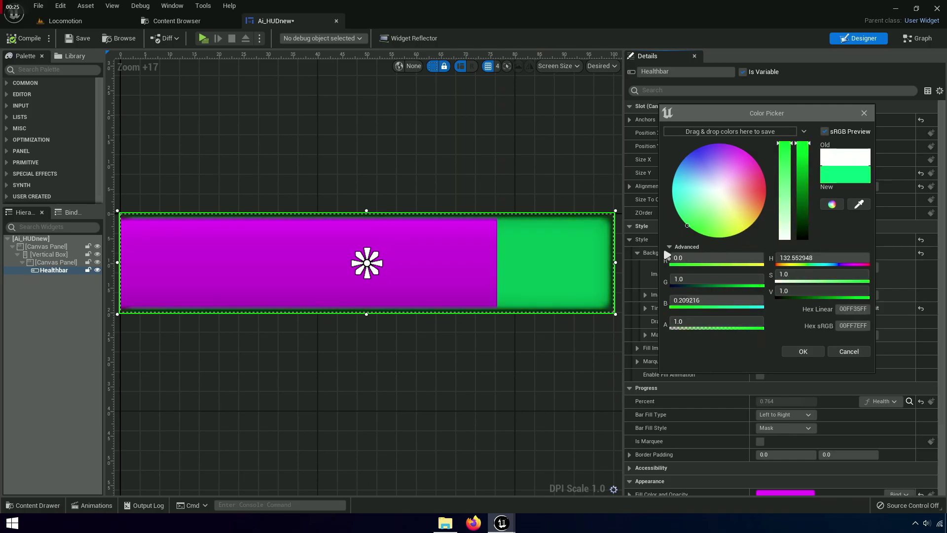
{"action": "left_click", "coordinate": [804, 352]}
- Change the Healthbar fill colour from magenta to red
{"action": "left_click", "coordinate": [636, 253]}
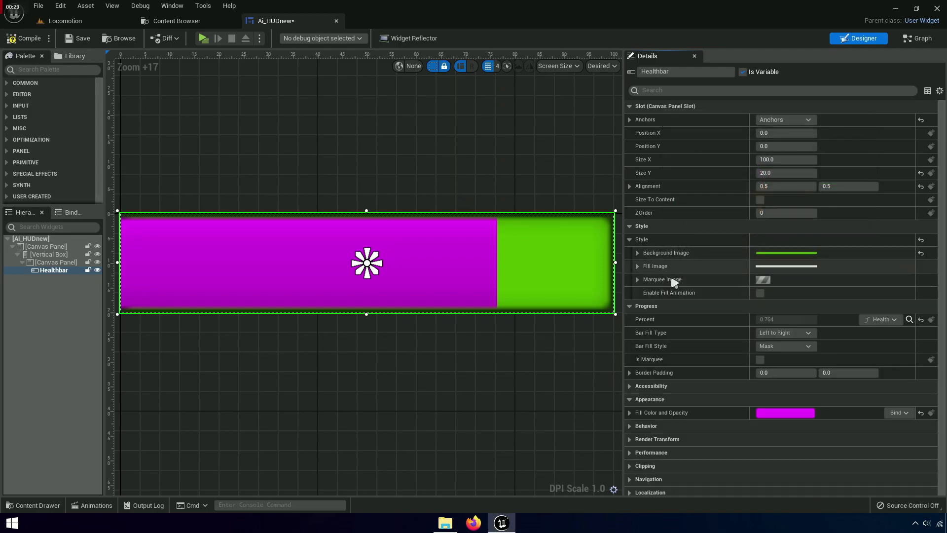
{"action": "left_click", "coordinate": [793, 413]}
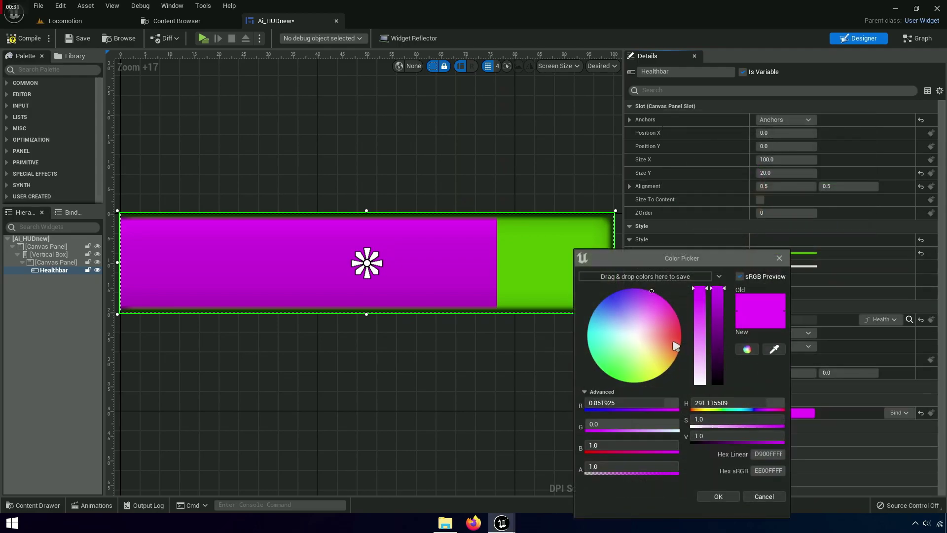
{"action": "mouse_move", "coordinate": [656, 324]}
{"action": "left_mouse_down"}
{"action": "mouse_move", "coordinate": [573, 398]}
{"action": "mouse_move", "coordinate": [726, 328]}
{"action": "left_mouse_up"}
{"action": "left_click", "coordinate": [718, 496]}
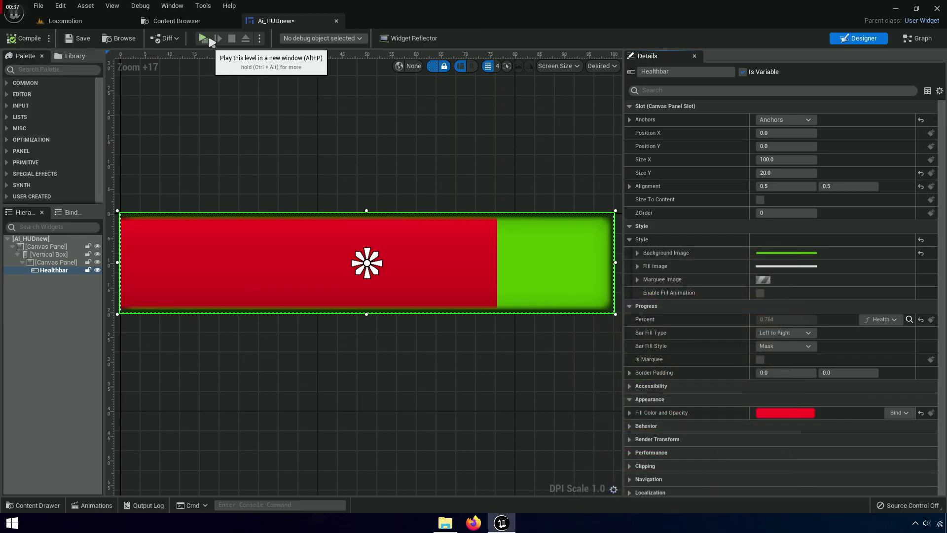
- Play in Standalone and shoot the enemy until its red-and-green bar empties and it dies
{"action": "left_click", "coordinate": [201, 42]}
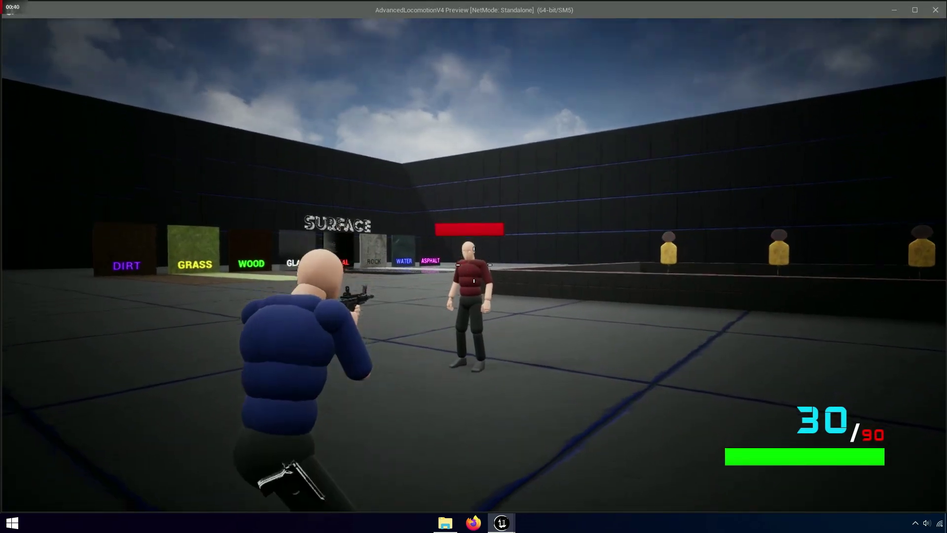
{"action": "left_click", "coordinate": [473, 265]}
{"action": "key", "text": "w"}
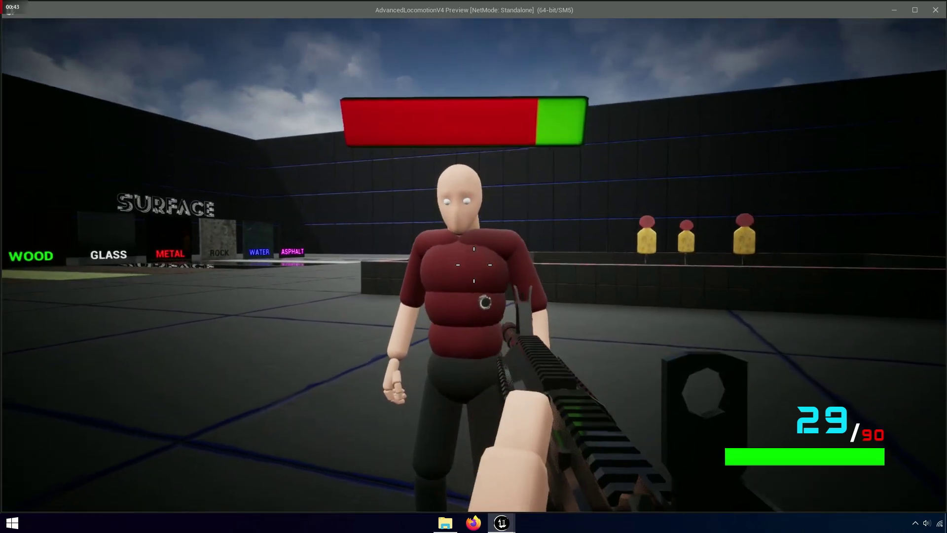
{"action": "left_click", "coordinate": [474, 264]}
{"action": "left_click", "coordinate": [474, 265]}
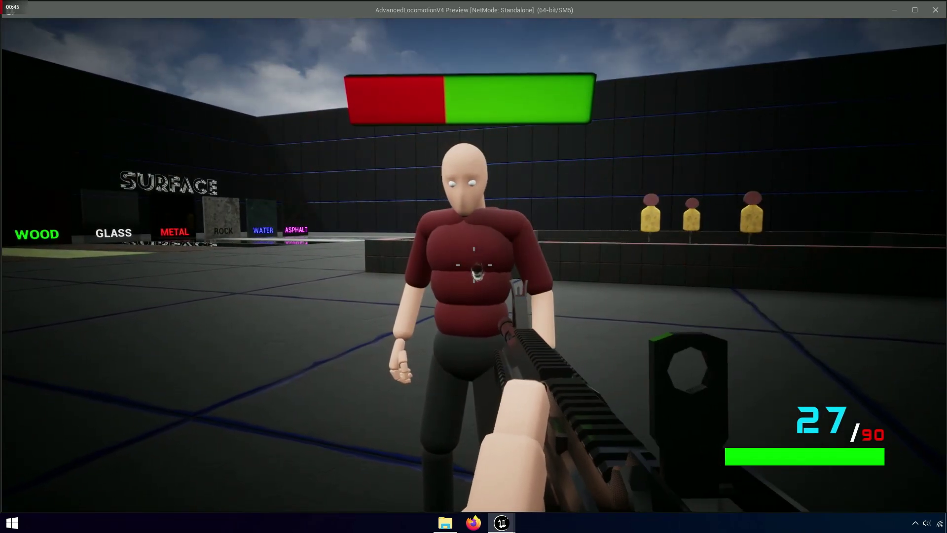
{"action": "left_click", "coordinate": [474, 265]}
{"action": "left_click", "coordinate": [473, 265]}
{"action": "key", "text": "s"}
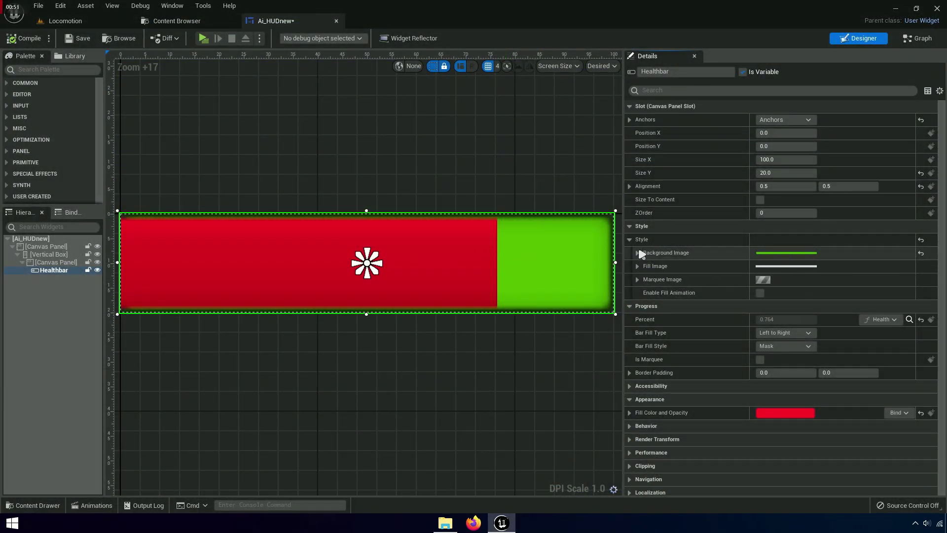
- Set the Healthbar background image tint's alpha to 0
{"action": "left_click", "coordinate": [638, 253]}
{"action": "left_click", "coordinate": [797, 312]}
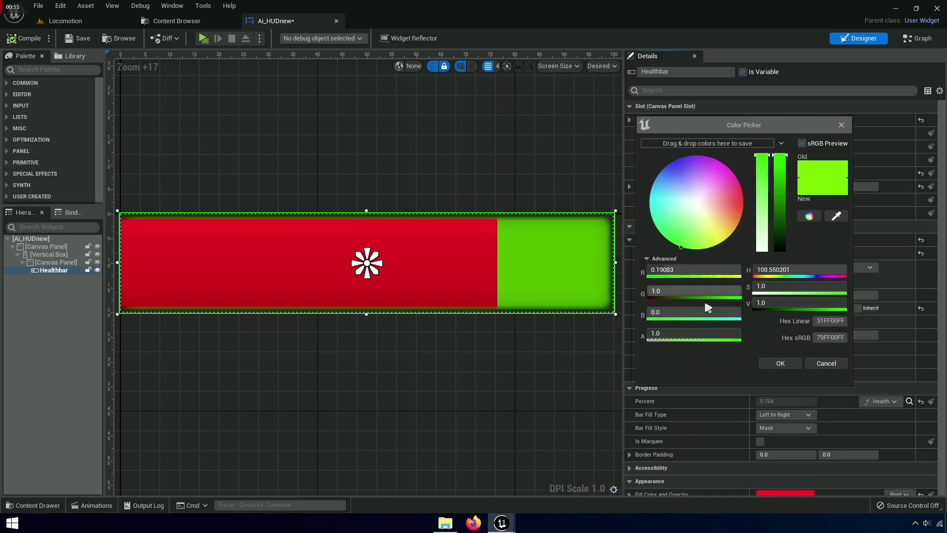
{"action": "left_click", "coordinate": [668, 334]}
{"action": "type", "text": "0"}
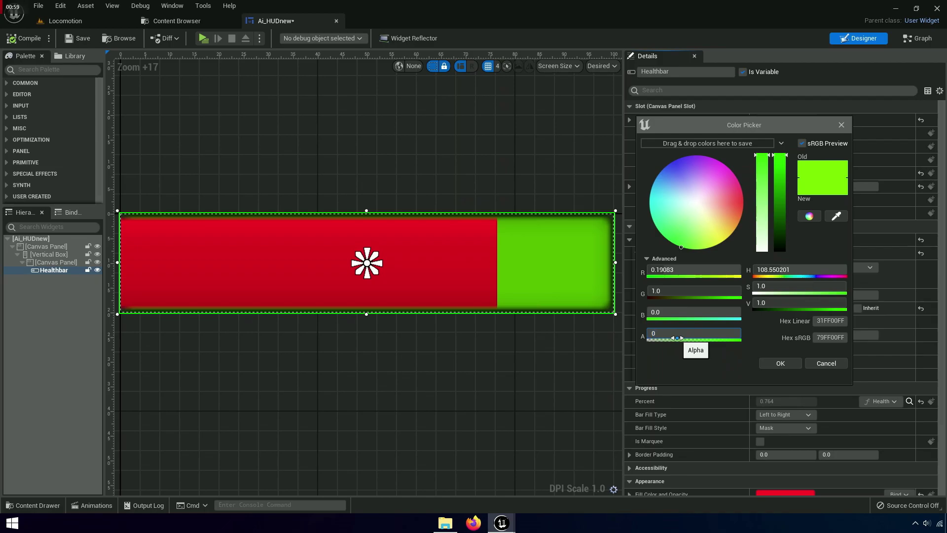
{"action": "key", "text": "Tab"}
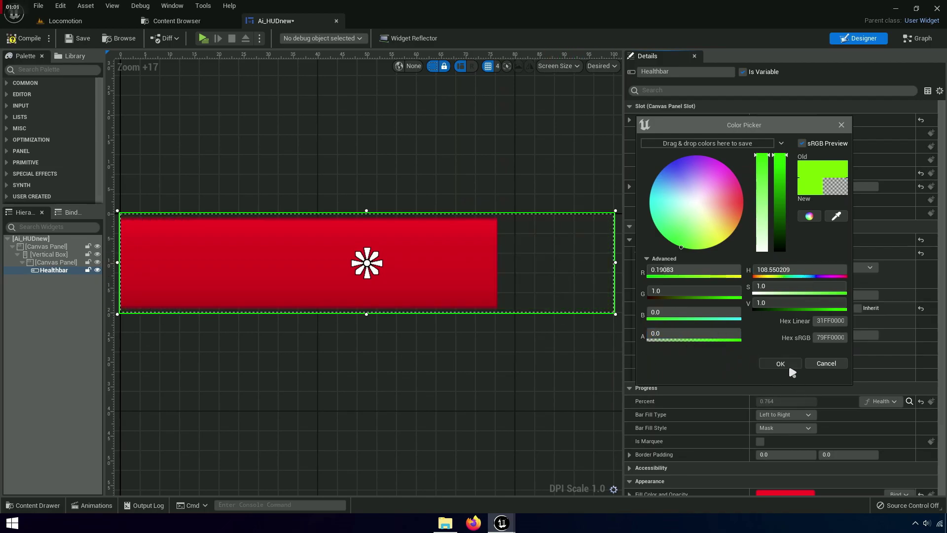
{"action": "left_click", "coordinate": [788, 365]}
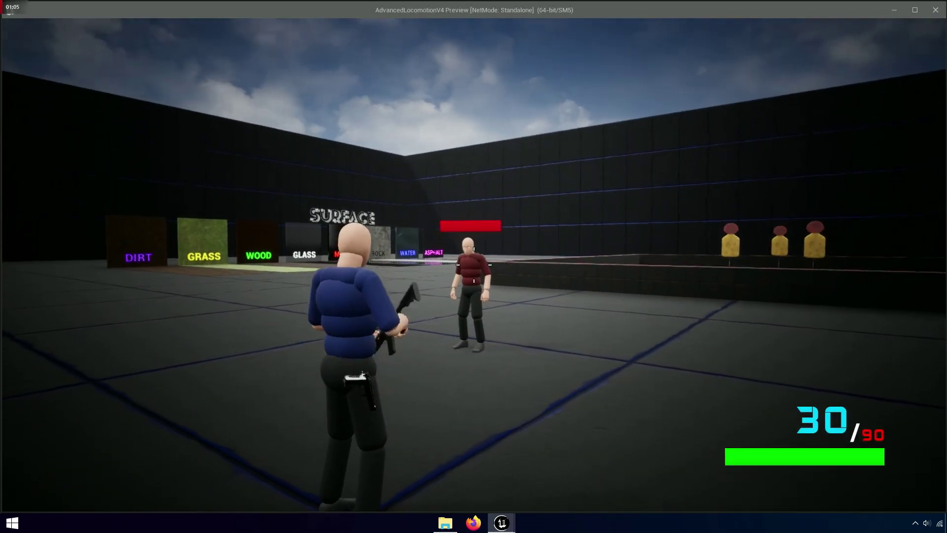
- Shoot the dummy with the rifle, closing in until it falls
{"action": "left_click", "coordinate": [473, 265]}
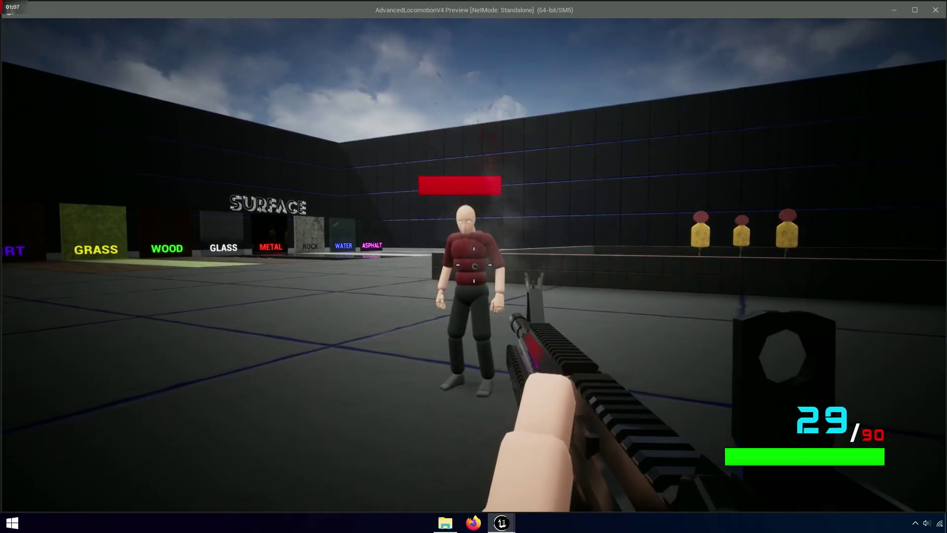
{"action": "key", "text": "w"}
{"action": "left_click", "coordinate": [473, 265]}
{"action": "left_click", "coordinate": [474, 264]}
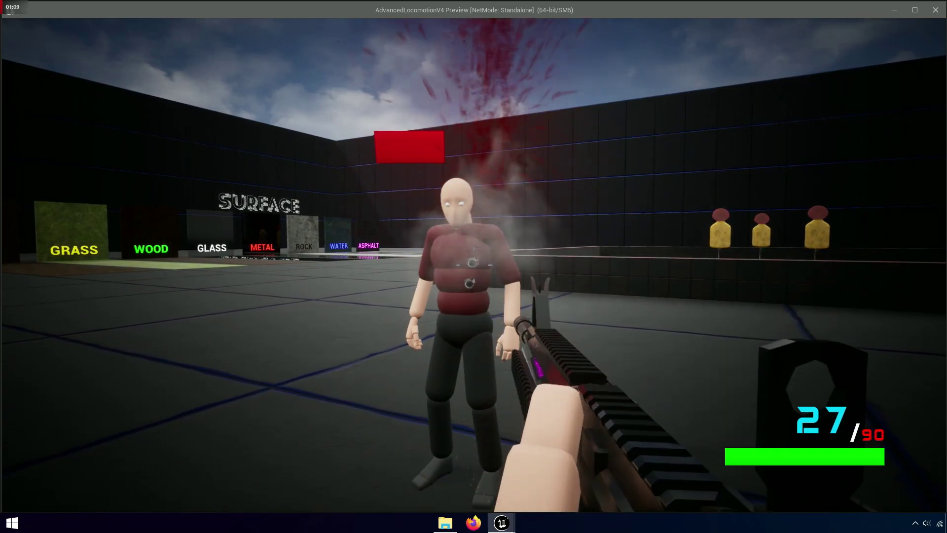
{"action": "left_click", "coordinate": [473, 265]}
{"action": "left_click", "coordinate": [473, 265]}
{"action": "left_click", "coordinate": [474, 265]}
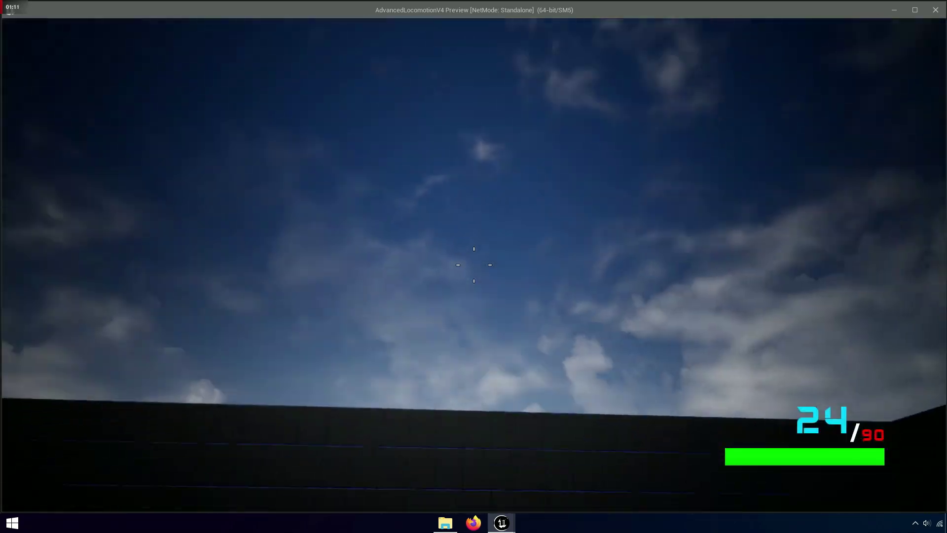
- Switch to the pistol, fire at the downed dummy, and end the play session
{"action": "key", "text": "v"}
{"action": "key", "text": "s"}
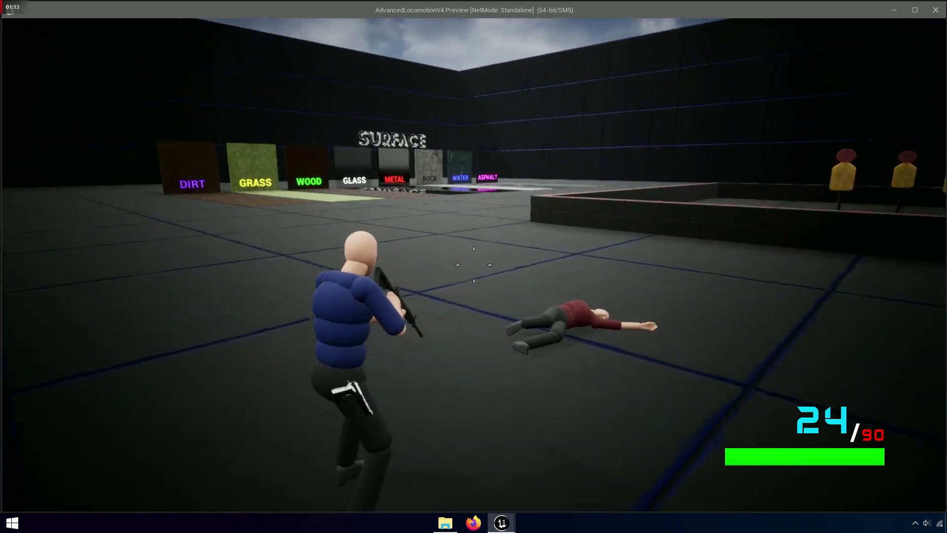
{"action": "key", "text": "1"}
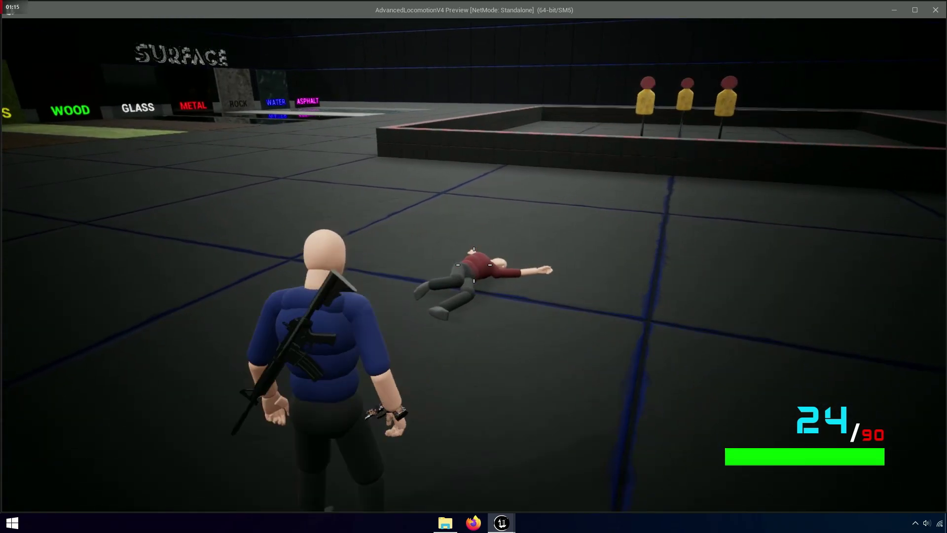
{"action": "key", "text": "2"}
{"action": "left_click", "coordinate": [474, 264]}
{"action": "left_click", "coordinate": [473, 265]}
{"action": "left_click", "coordinate": [474, 265]}
{"action": "left_click", "coordinate": [474, 265]}
{"action": "left_click", "coordinate": [473, 265]}
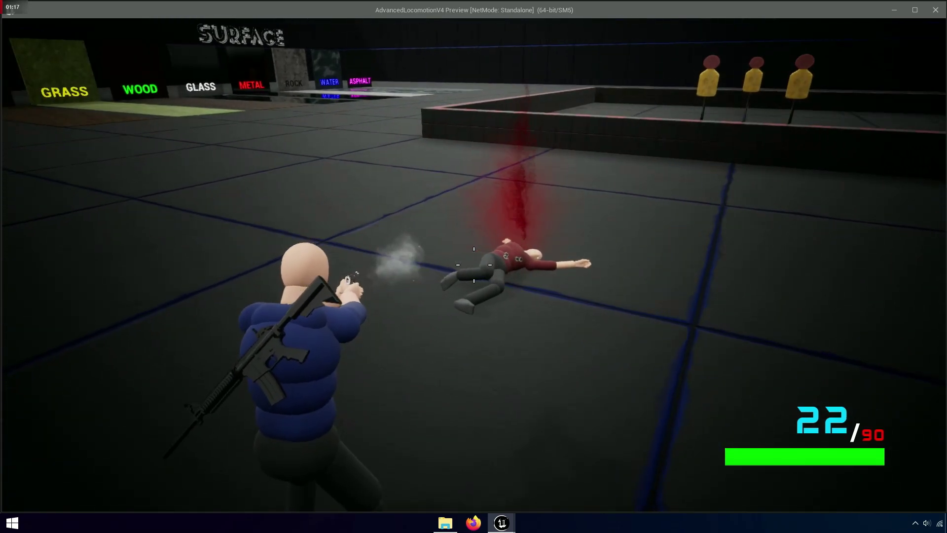
{"action": "key", "text": "Escape"}
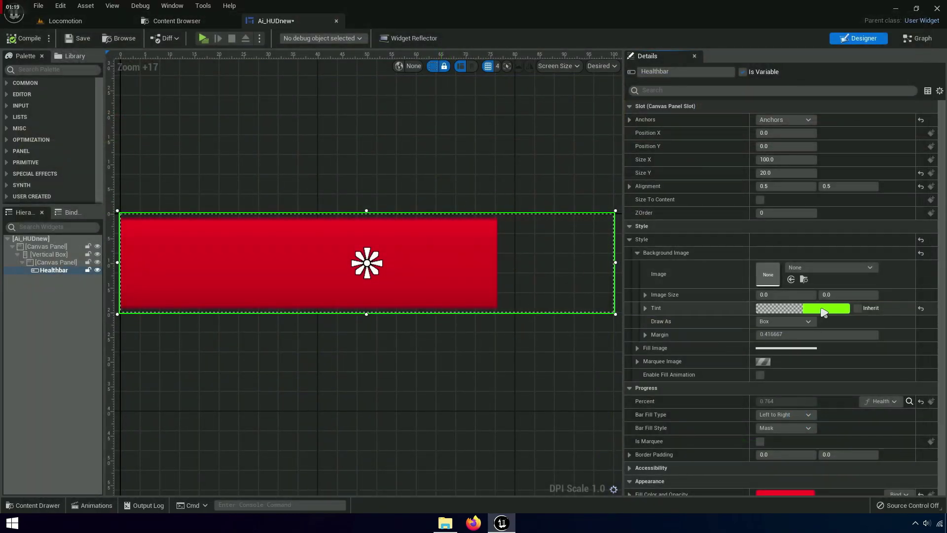
- Set the health bar's background tint to half-transparent black
{"action": "left_click", "coordinate": [824, 311]}
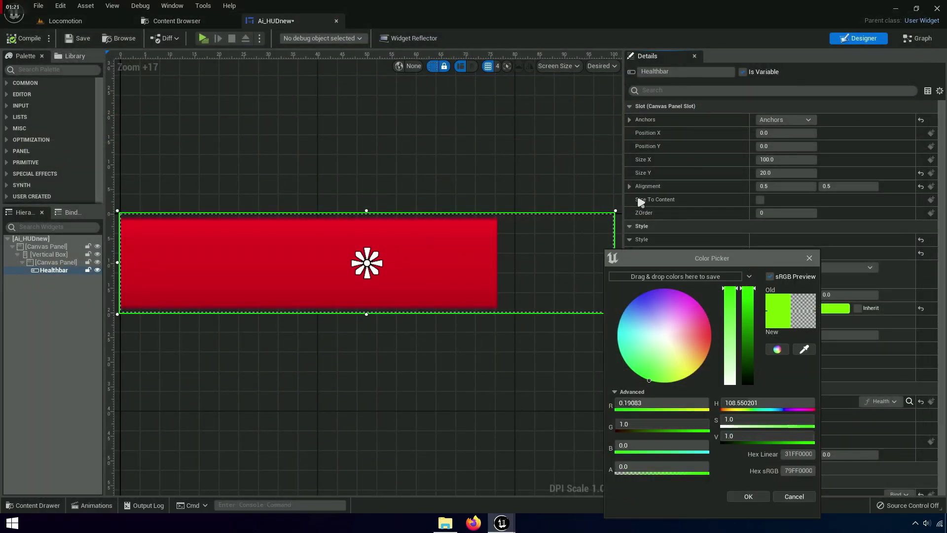
{"action": "left_click", "coordinate": [809, 258]}
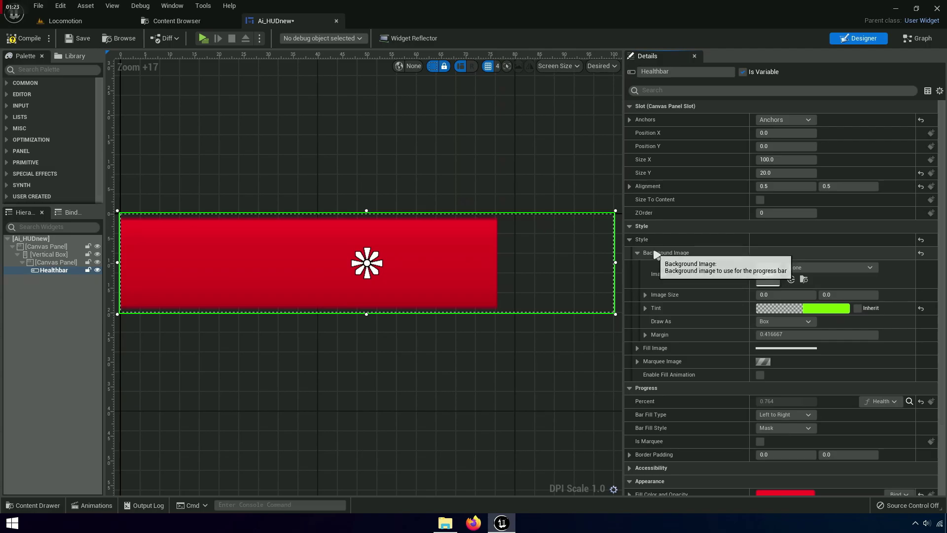
{"action": "left_click", "coordinate": [796, 305]}
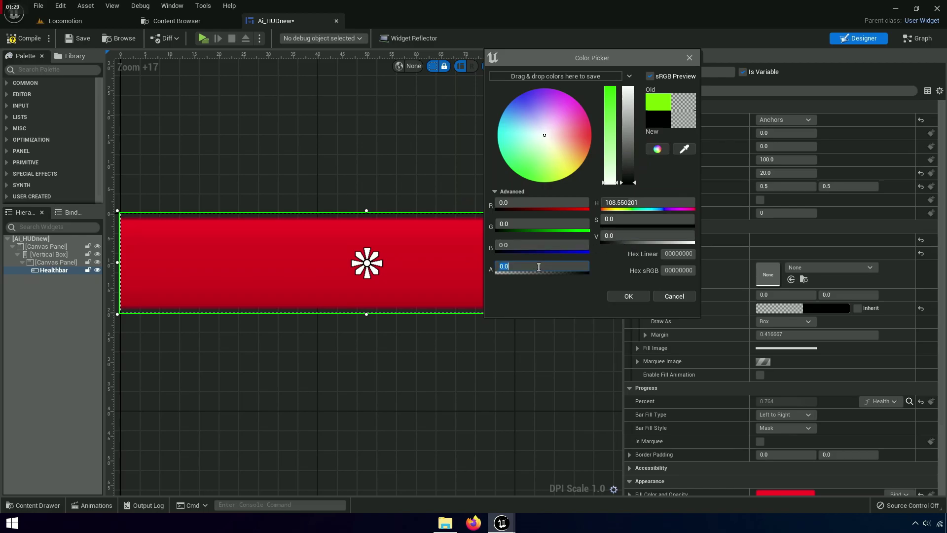
{"action": "left_click", "coordinate": [619, 295]}
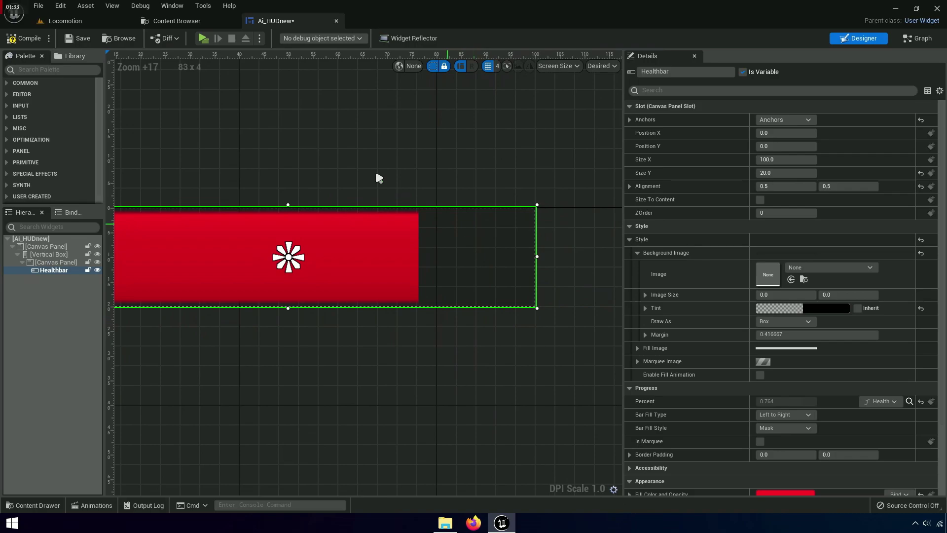
{"action": "left_click", "coordinate": [807, 309]}
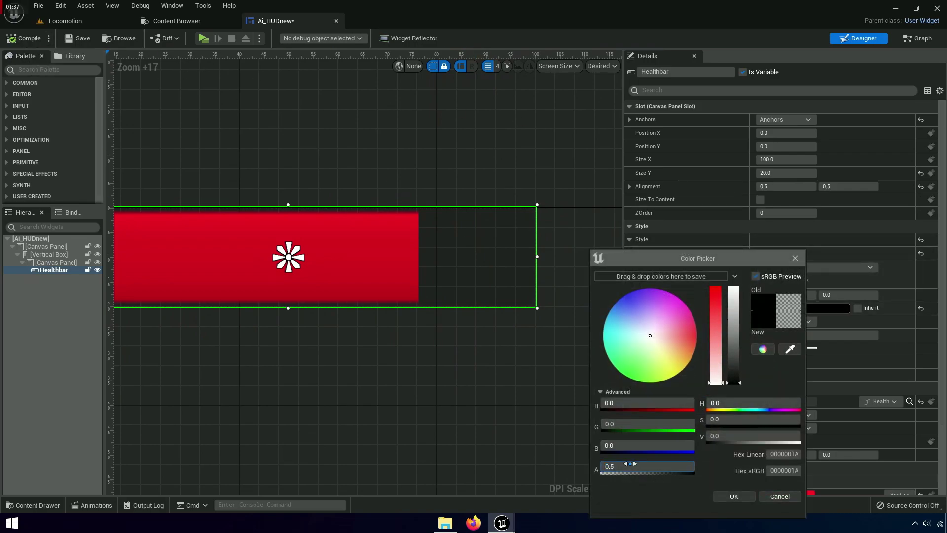
{"action": "left_click", "coordinate": [744, 498]}
- Keep the cyan fill colour and launch a standalone play-test
{"action": "scroll", "coordinate": [789, 448], "scroll_direction": "down", "scroll_amount": 3}
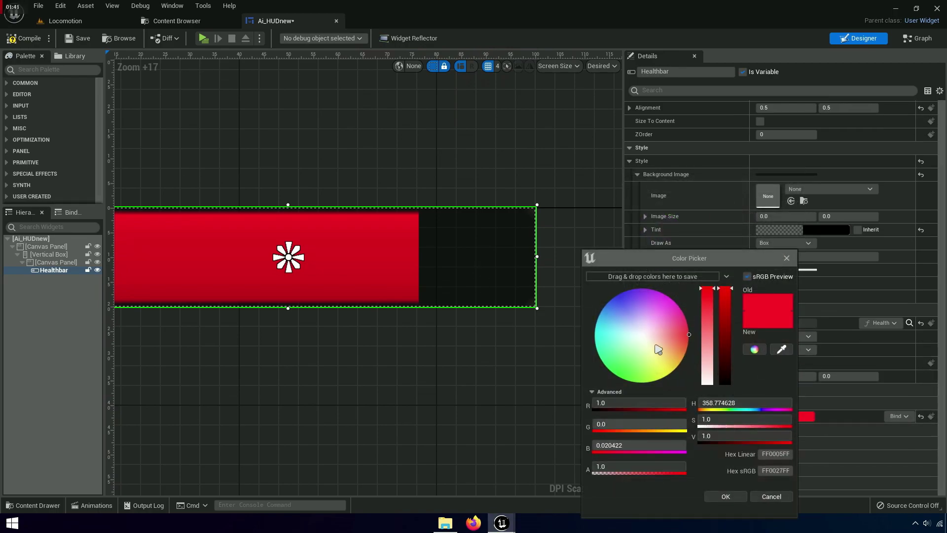
{"action": "left_click", "coordinate": [601, 312]}
{"action": "left_click", "coordinate": [731, 497]}
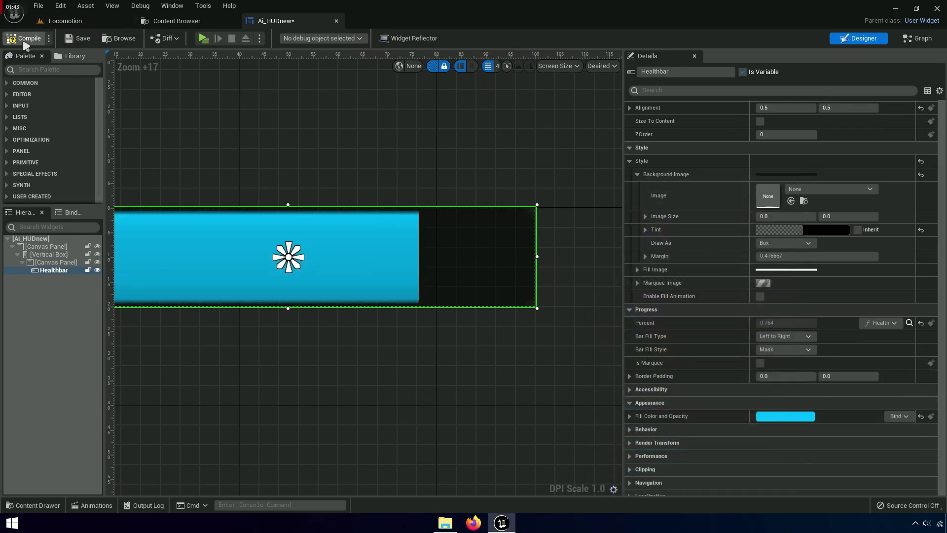
{"action": "left_click", "coordinate": [203, 38]}
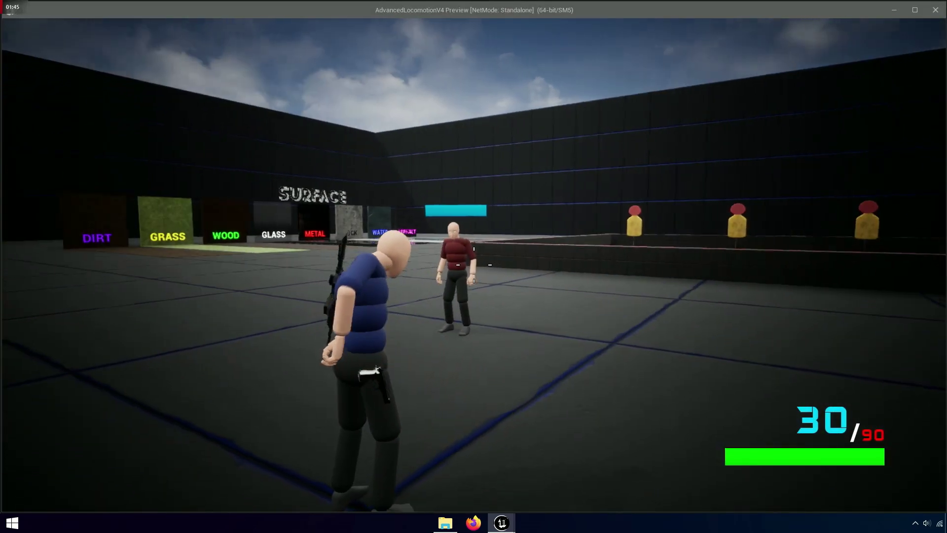
- Run to the red dummy and fire repeatedly in first-person to drain its cyan health bar
{"action": "key", "text": "w"}
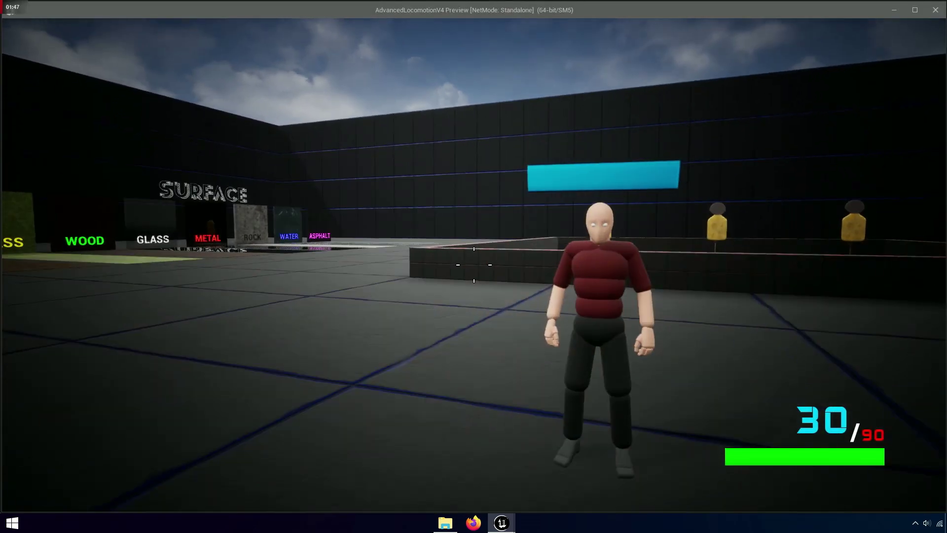
{"action": "key", "text": "v"}
{"action": "left_click", "coordinate": [473, 265]}
{"action": "left_click", "coordinate": [473, 265]}
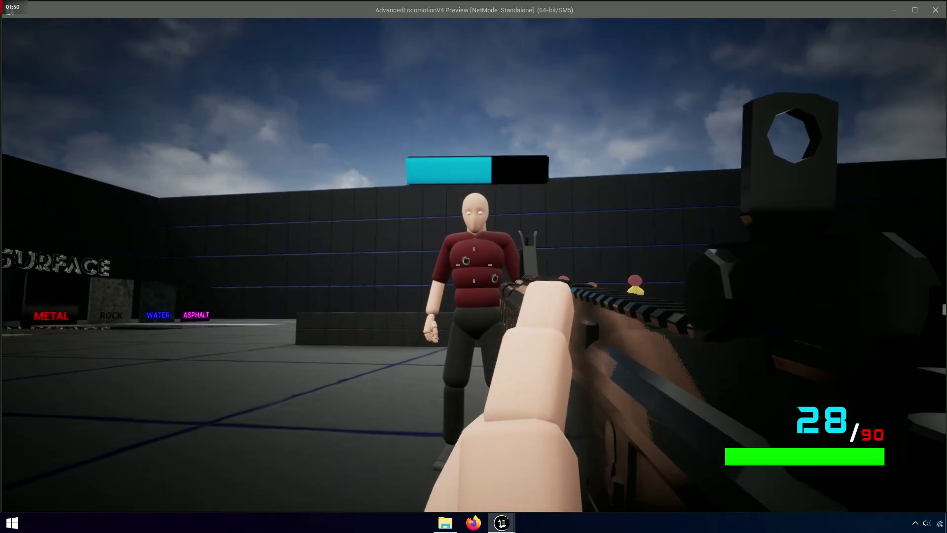
{"action": "left_click", "coordinate": [474, 265]}
{"action": "left_click", "coordinate": [474, 265]}
{"action": "left_click", "coordinate": [474, 265]}
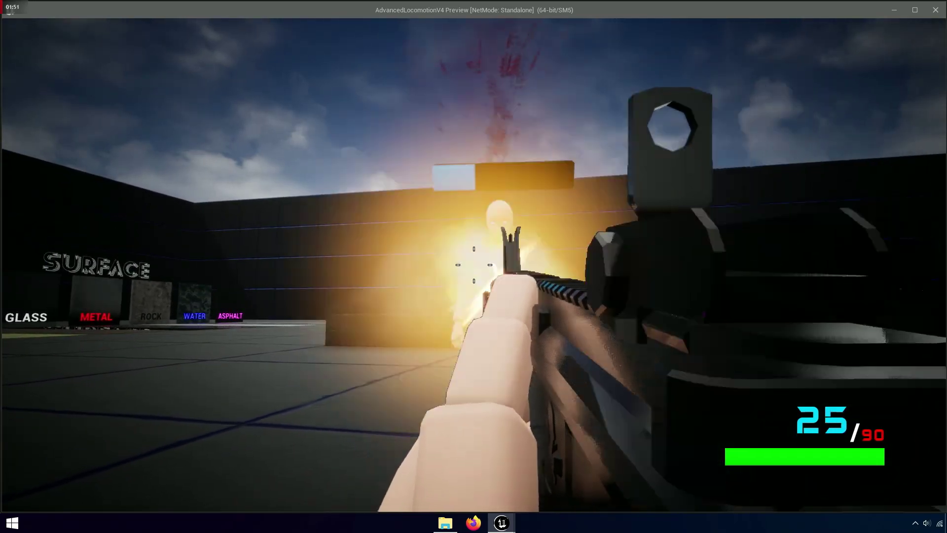
{"action": "left_click", "coordinate": [473, 265]}
{"action": "left_click", "coordinate": [474, 265]}
{"action": "left_click", "coordinate": [473, 264]}
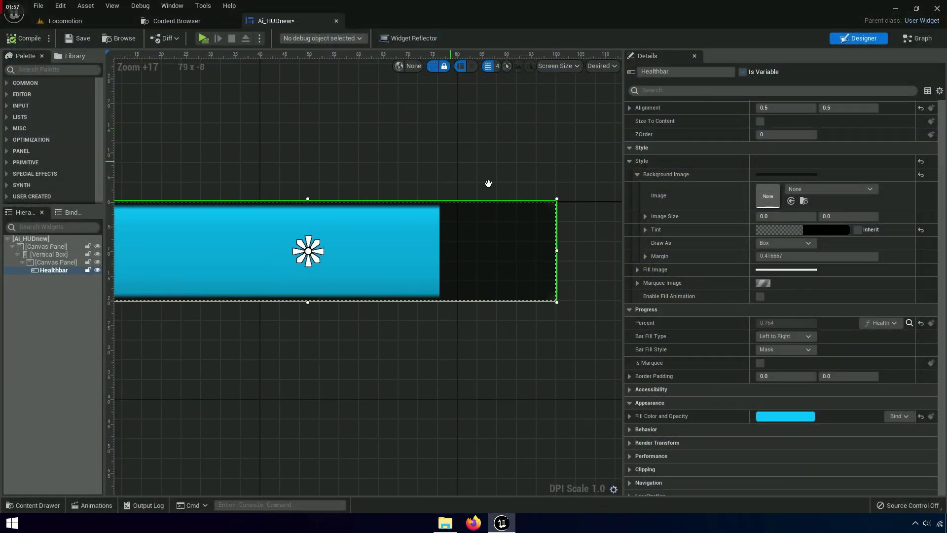
- Raise the background tint's alpha to 1 for a solid opaque black background
{"action": "left_click", "coordinate": [813, 230]}
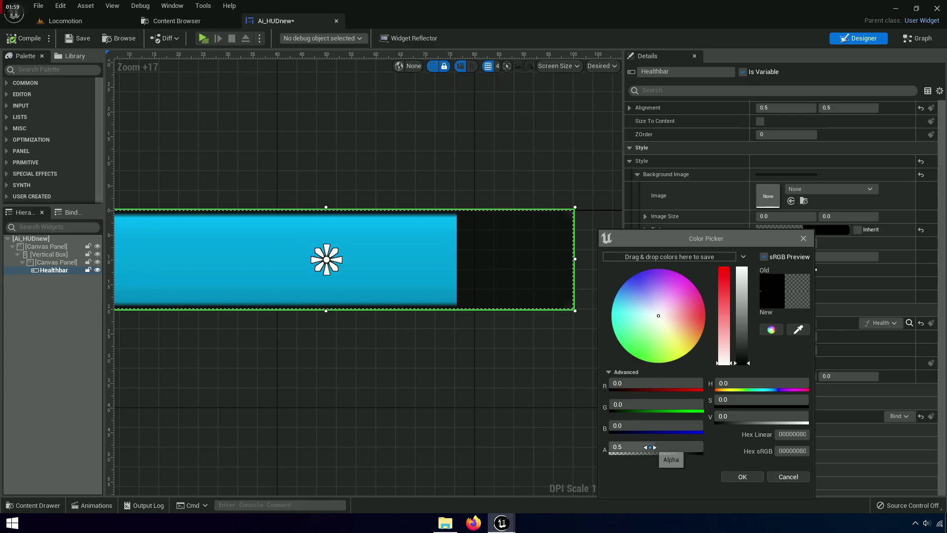
{"action": "left_click_drag", "start_coordinate": [650, 447], "coordinate": [591, 439]}
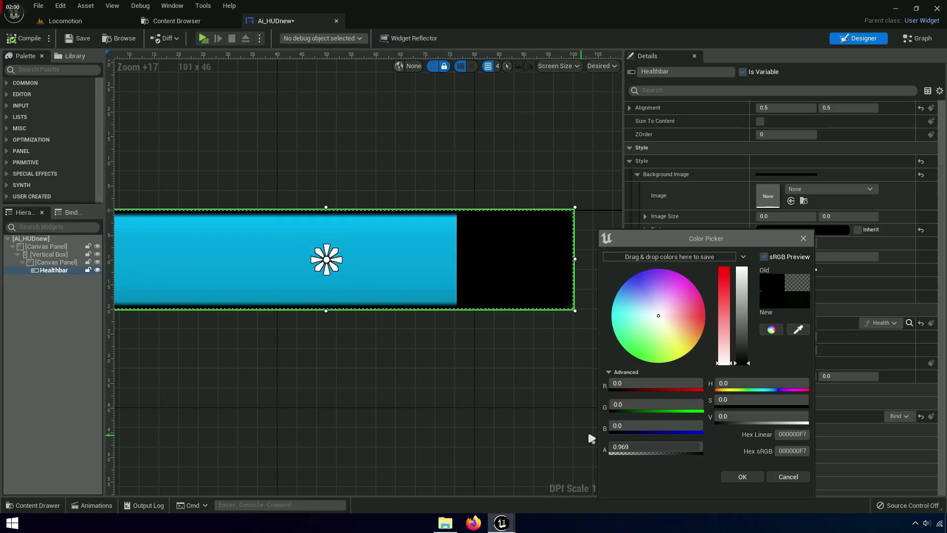
{"action": "left_click", "coordinate": [749, 477]}
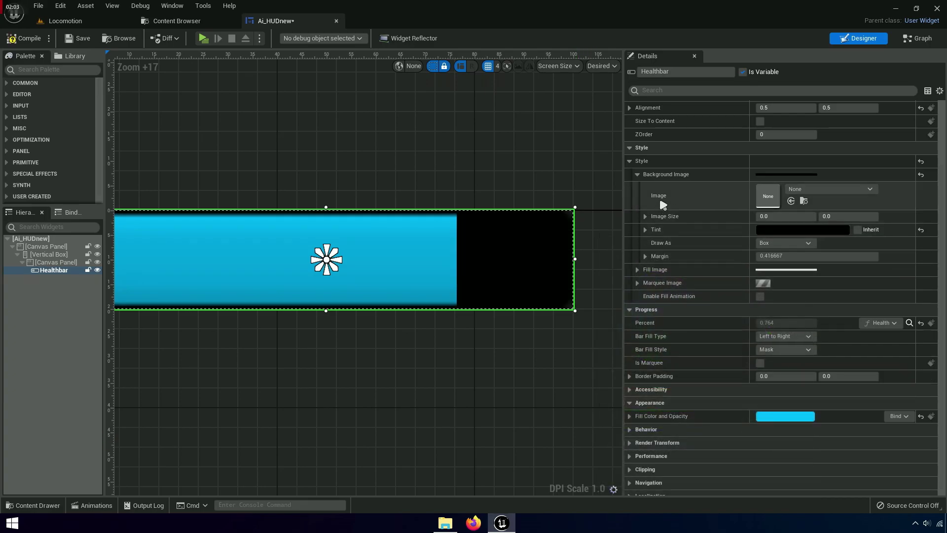
- Set the bar's fill colour to bright green with hue 120
{"action": "left_click", "coordinate": [639, 175]}
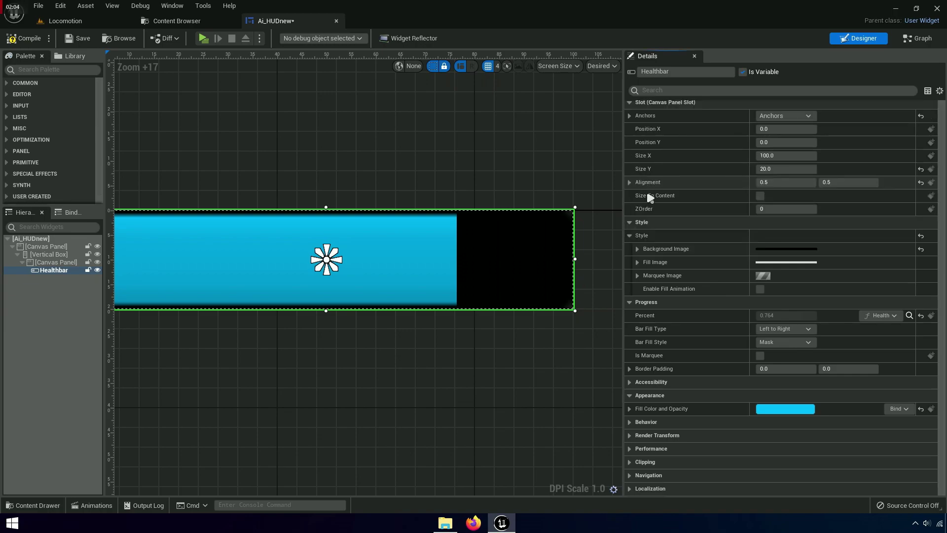
{"action": "left_click", "coordinate": [631, 236]}
{"action": "left_click", "coordinate": [797, 361]}
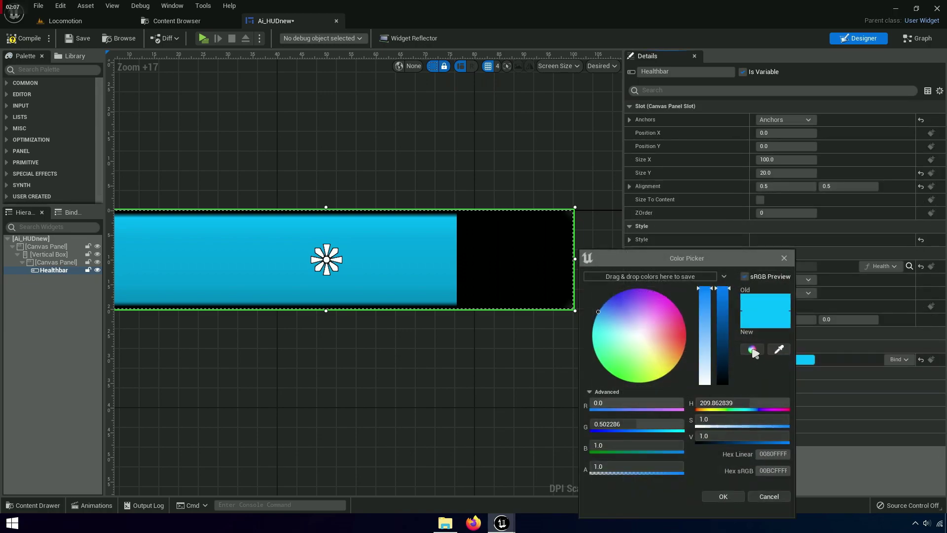
{"action": "left_click_drag", "start_coordinate": [681, 264], "coordinate": [683, 136]}
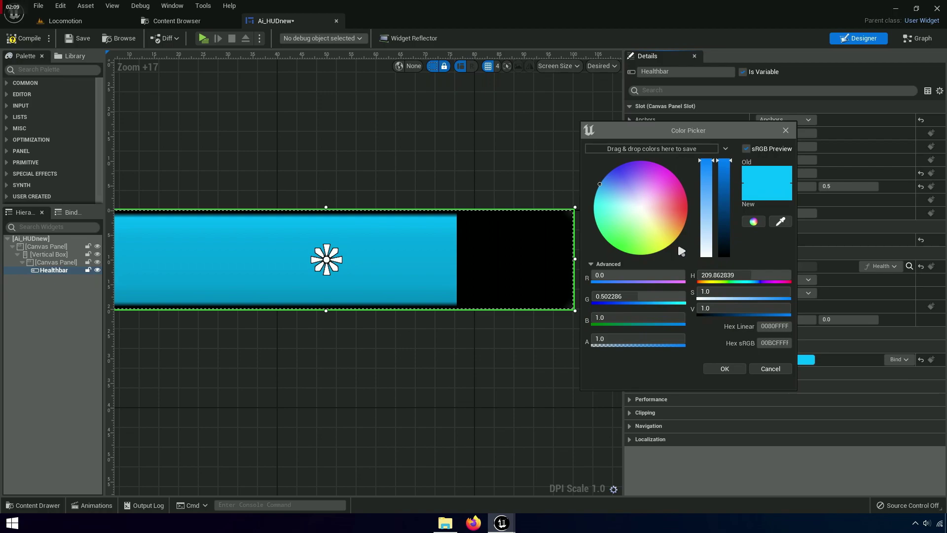
{"action": "type", "text": "120"}
{"action": "key", "text": "Tab"}
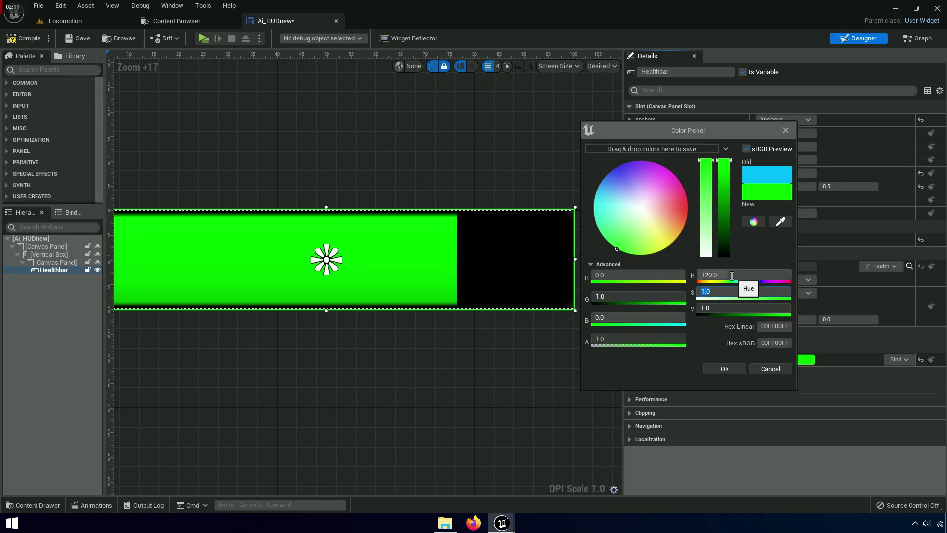
{"action": "left_click", "coordinate": [733, 365]}
{"action": "scroll", "coordinate": [479, 310], "scroll_direction": "down", "scroll_amount": 3}
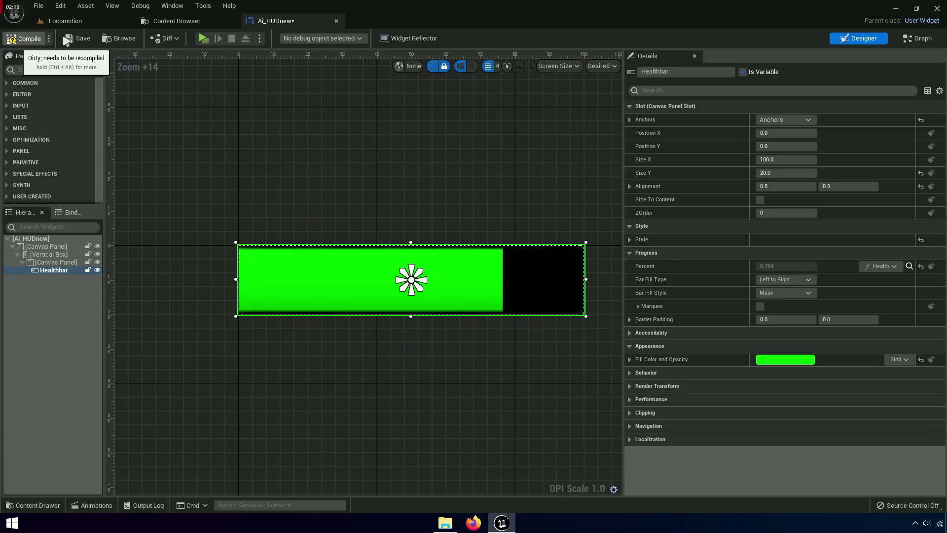
- Launch the play-test and shoot the red-shirt enemy to check its green health bar
{"action": "left_click", "coordinate": [203, 38]}
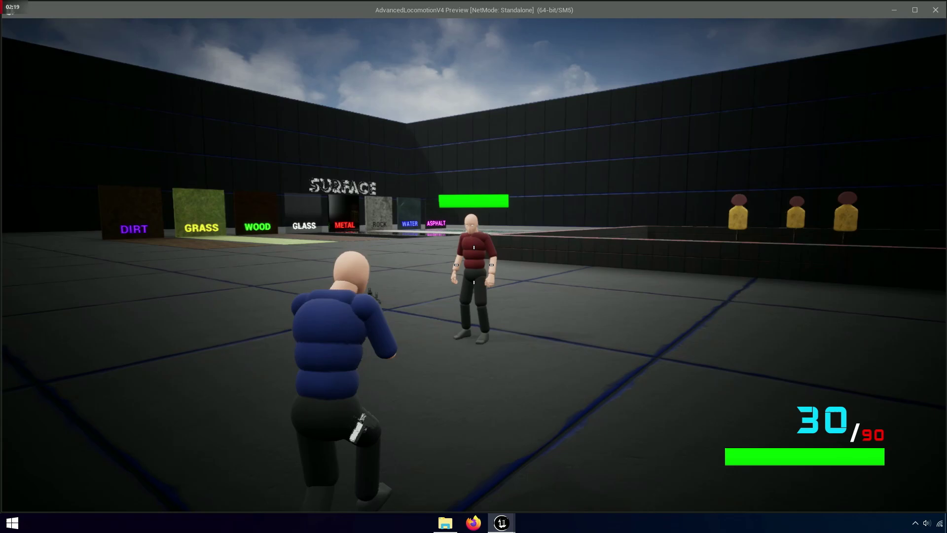
{"action": "left_click", "coordinate": [474, 265]}
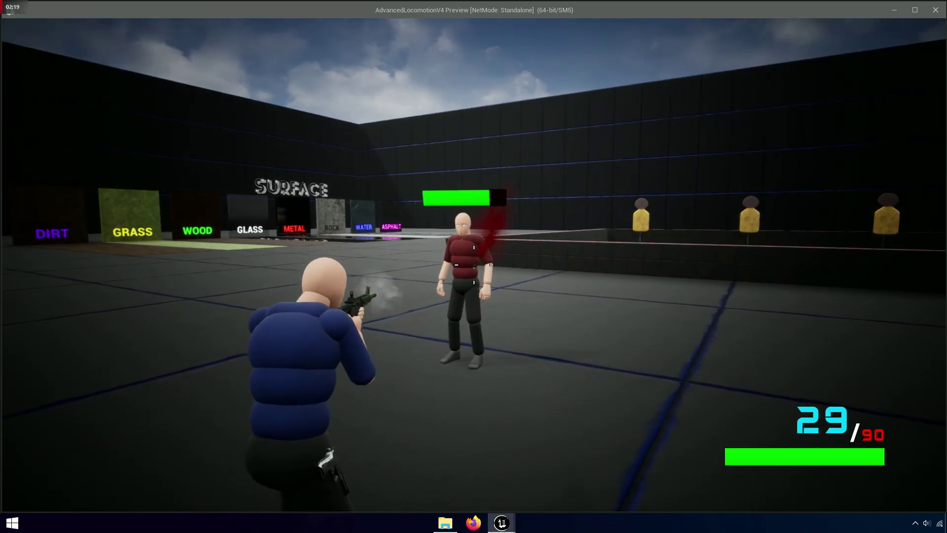
{"action": "left_click", "coordinate": [474, 265]}
{"action": "left_click", "coordinate": [473, 265]}
{"action": "left_click", "coordinate": [474, 265]}
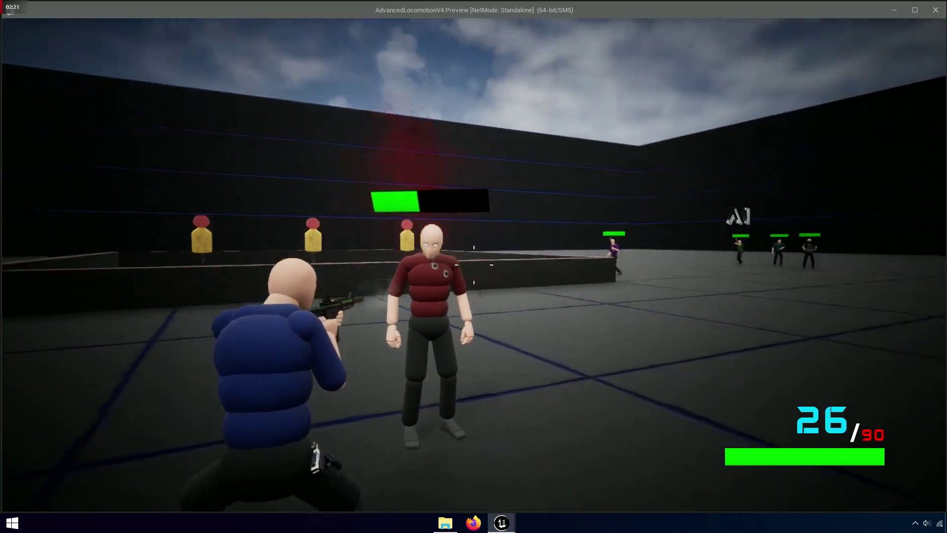
- Run toward the AI enemies and shoot the teal-shirt enemy
{"action": "key", "text": "w"}
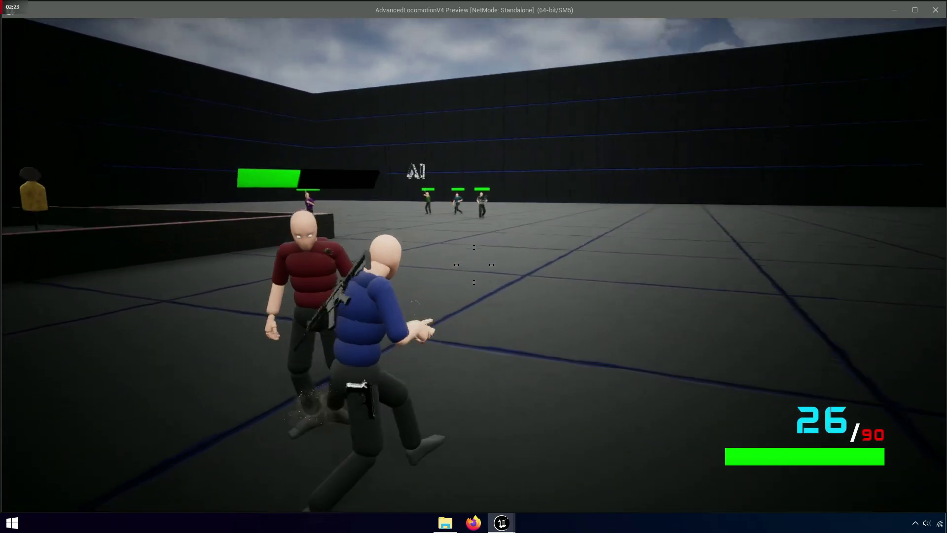
{"action": "key", "text": "w"}
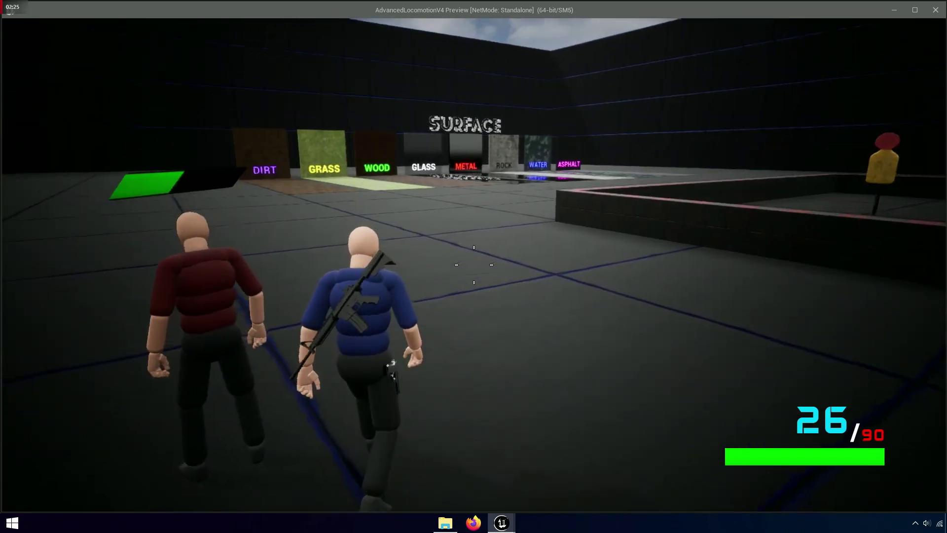
{"action": "key", "text": "w"}
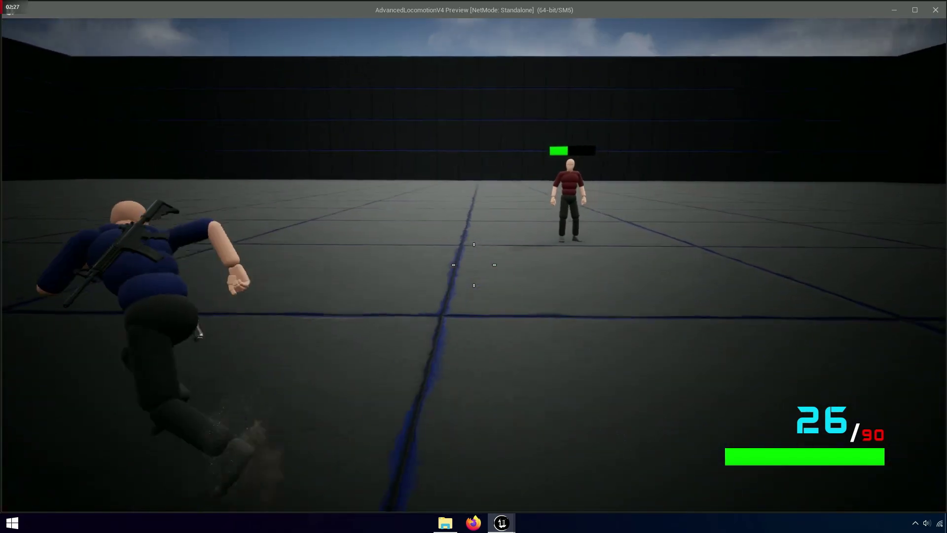
{"action": "key", "text": "w"}
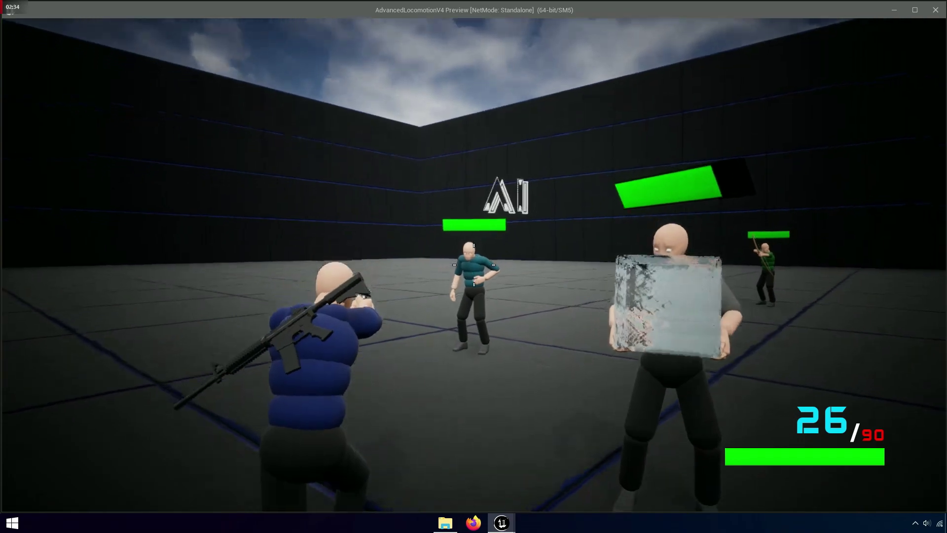
{"action": "left_click", "coordinate": [474, 264]}
{"action": "left_click", "coordinate": [474, 265]}
{"action": "left_click", "coordinate": [473, 265]}
{"action": "left_click", "coordinate": [474, 265]}
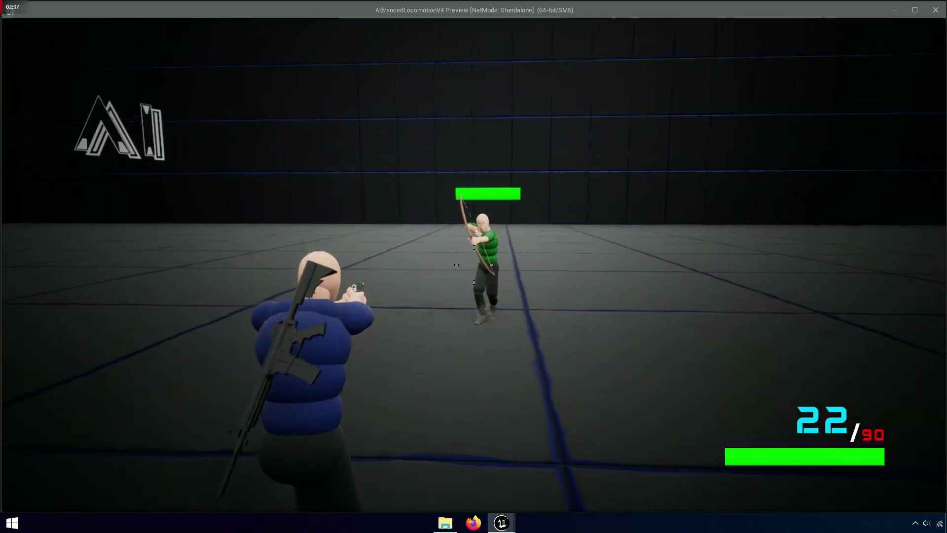
{"action": "left_click", "coordinate": [474, 265]}
{"action": "left_click", "coordinate": [474, 265]}
{"action": "left_click", "coordinate": [473, 265]}
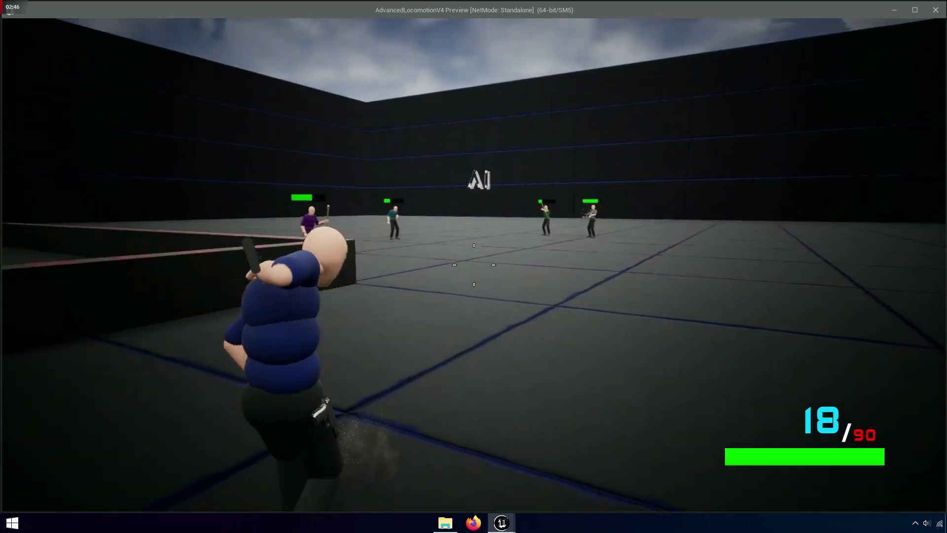
- Reload and fire at the enemies from first-person view, then return to the shoulder camera
{"action": "key", "text": "v"}
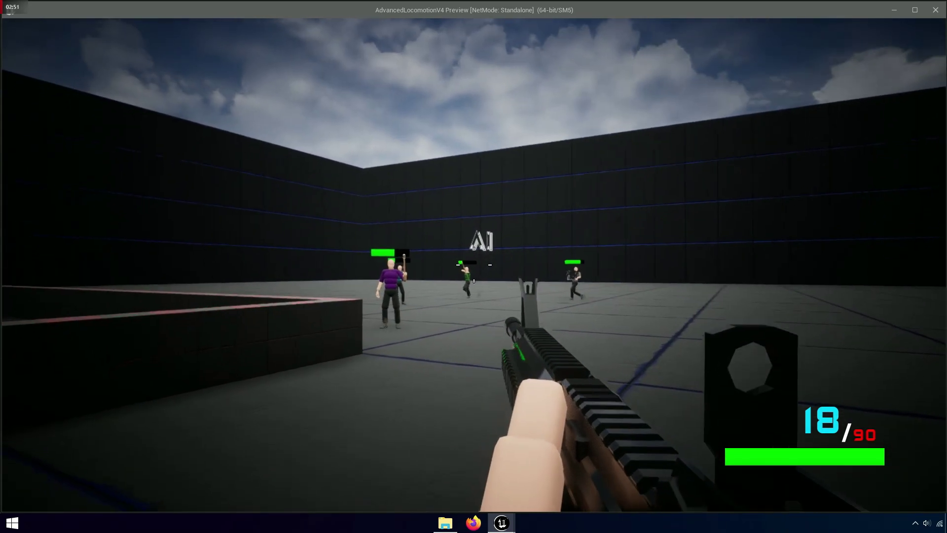
{"action": "key", "text": "r"}
{"action": "left_click", "coordinate": [474, 265]}
{"action": "left_click", "coordinate": [474, 265]}
{"action": "left_click", "coordinate": [473, 264]}
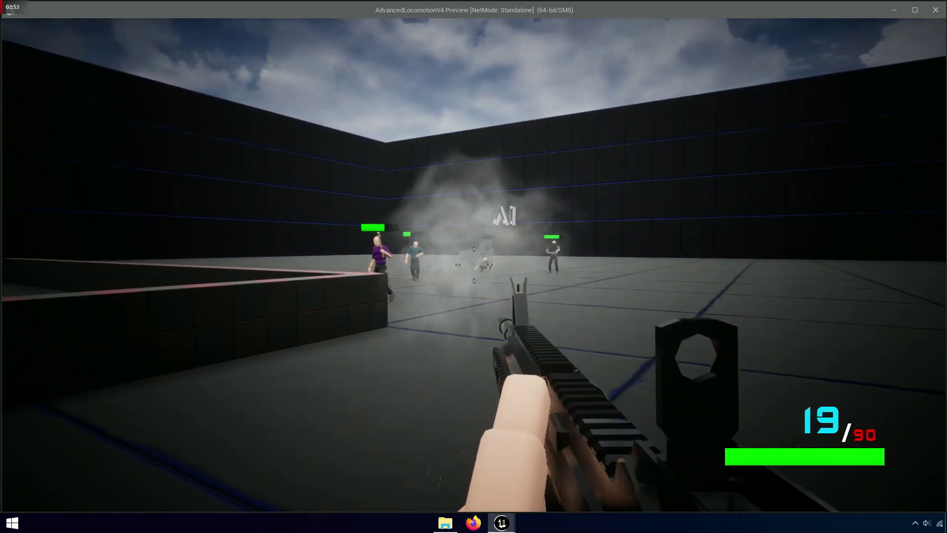
{"action": "key", "text": "v"}
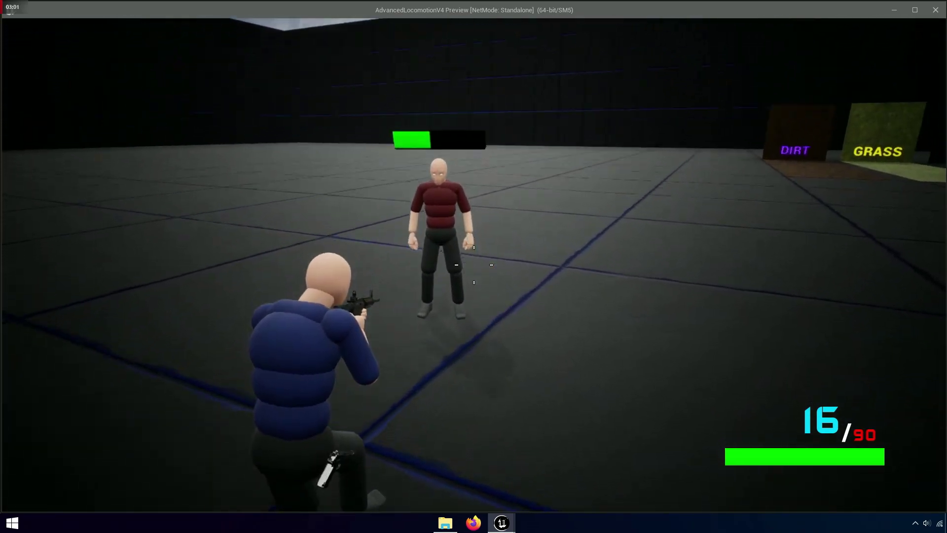
- Advance toward the target area, reloading the rifle and firing at an enemy
{"action": "key", "text": "w"}
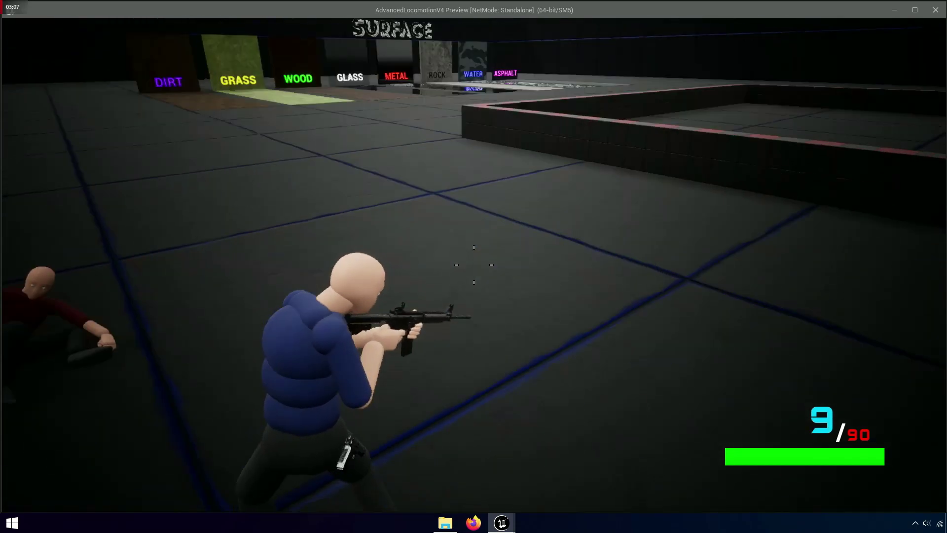
{"action": "key", "text": "w"}
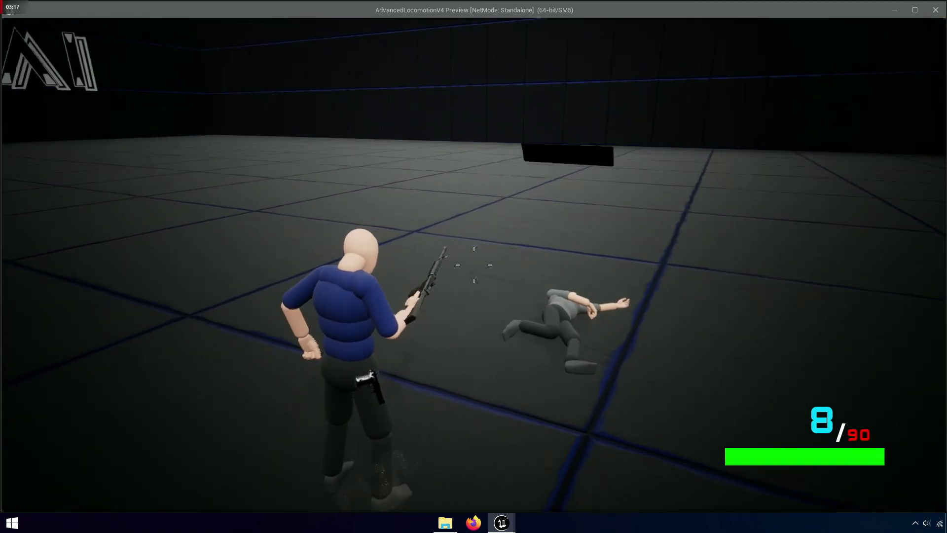
{"action": "key", "text": "r"}
{"action": "key", "text": "w"}
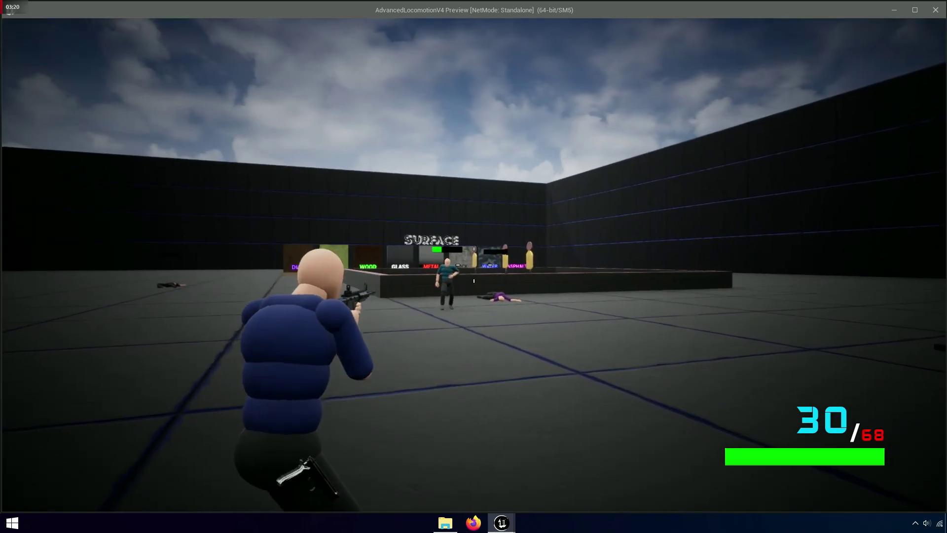
{"action": "left_click", "coordinate": [473, 264]}
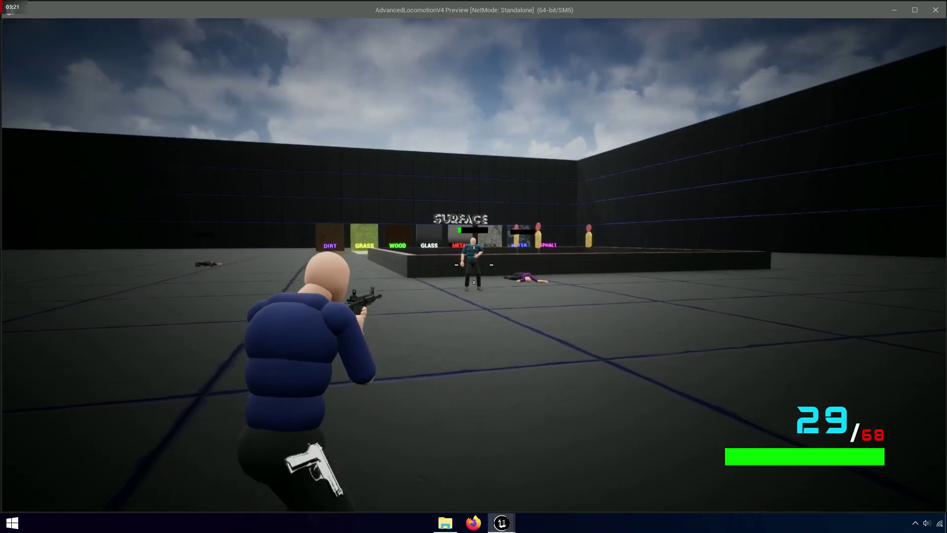
{"action": "key", "text": "w"}
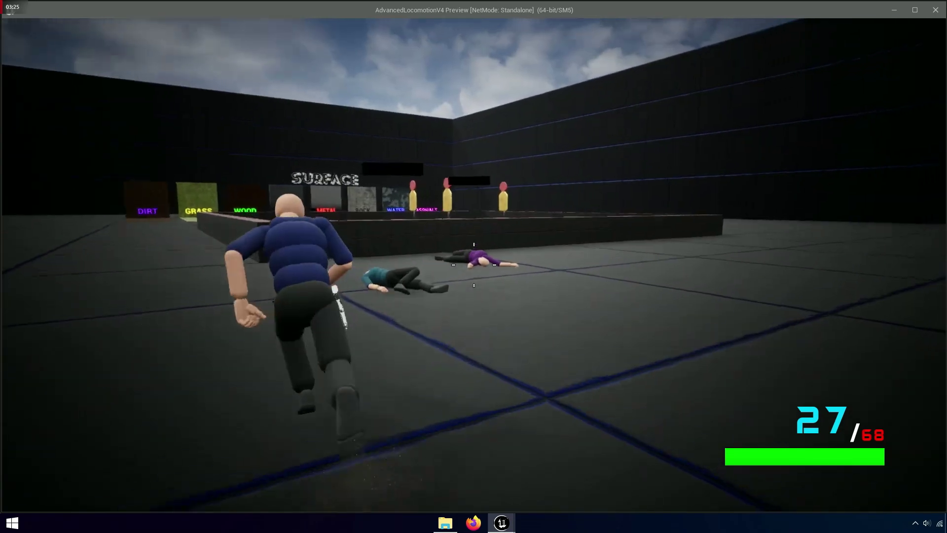
{"action": "key", "text": "r"}
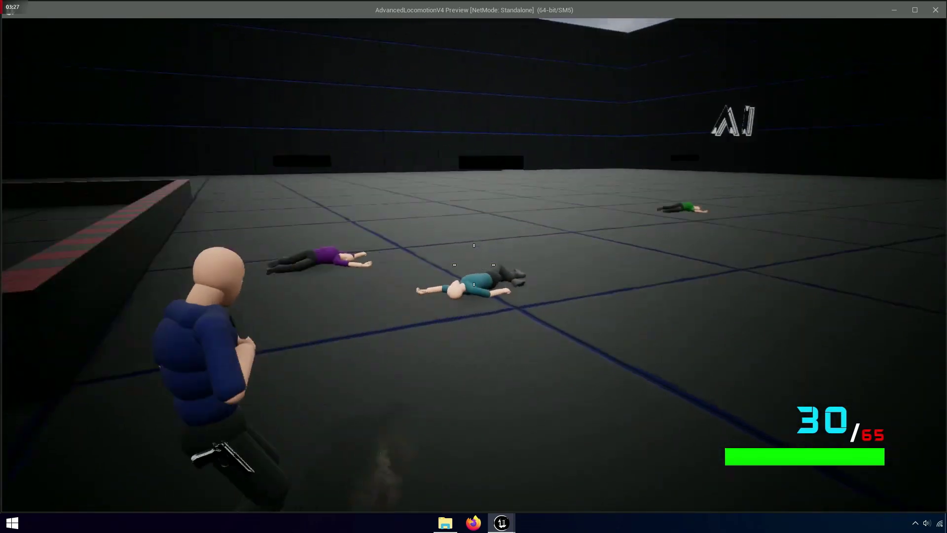
- Shoot the target dummies and vault over the low wall into the arena
{"action": "key", "text": "w"}
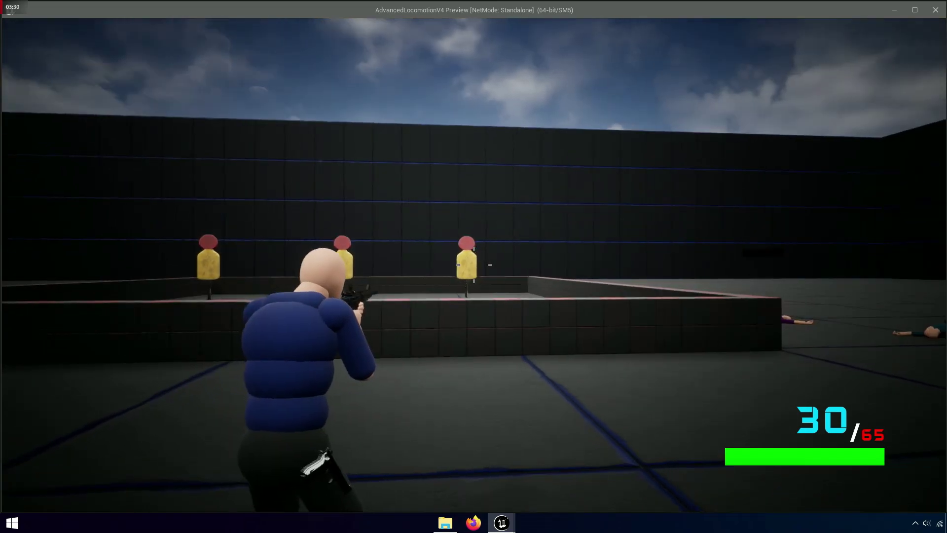
{"action": "left_click", "coordinate": [473, 265]}
{"action": "left_click", "coordinate": [474, 265]}
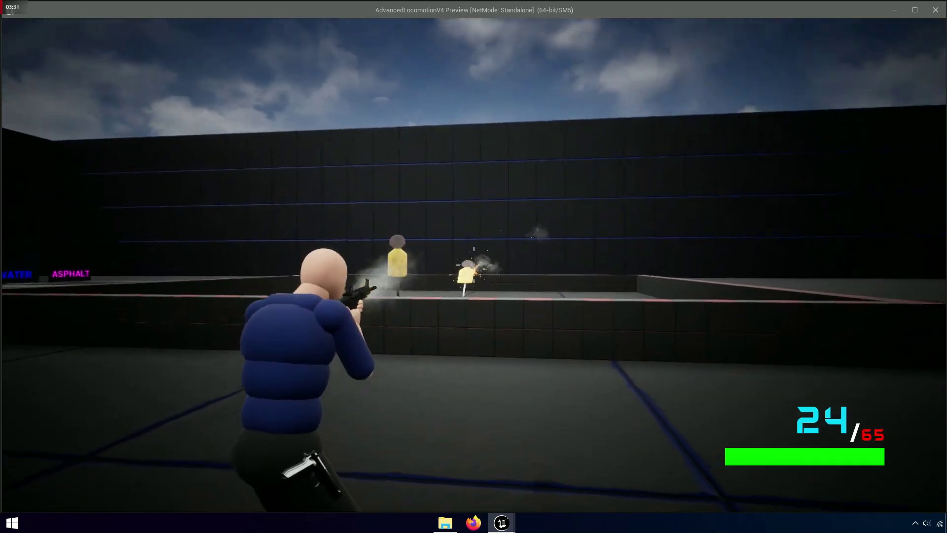
{"action": "left_click", "coordinate": [474, 264]}
{"action": "left_click", "coordinate": [473, 265]}
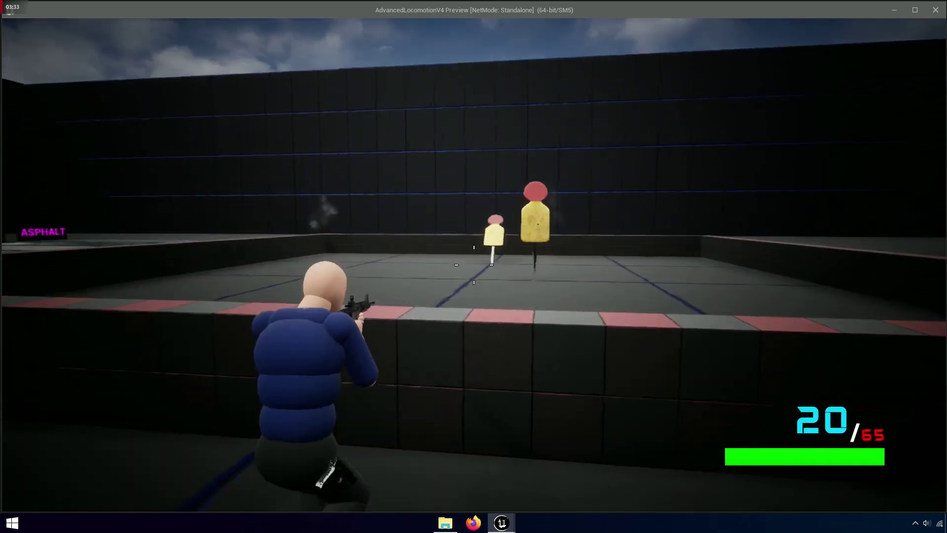
{"action": "key", "text": "space"}
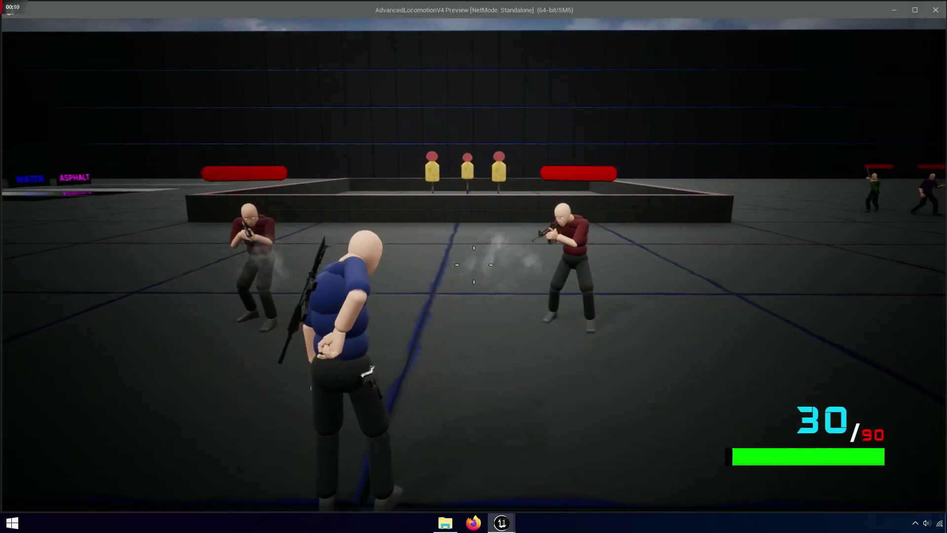
- Move forward, shoot down the enemy ahead, and reload the rifle
{"action": "key", "text": "w"}
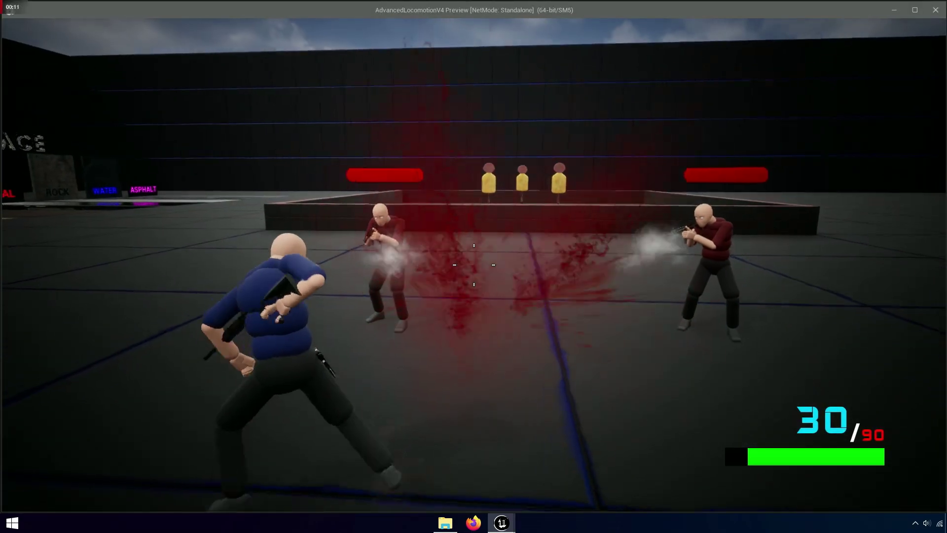
{"action": "left_click", "coordinate": [474, 265]}
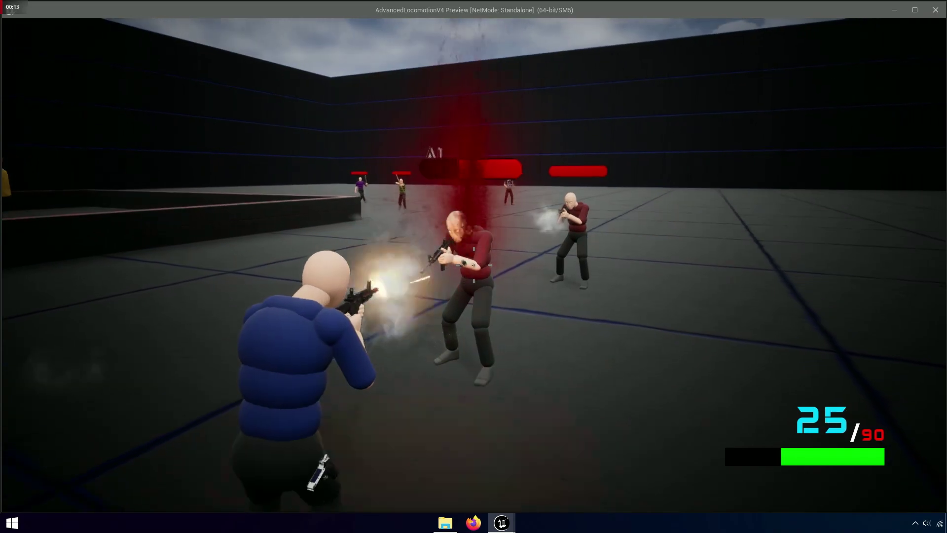
{"action": "left_click", "coordinate": [473, 264]}
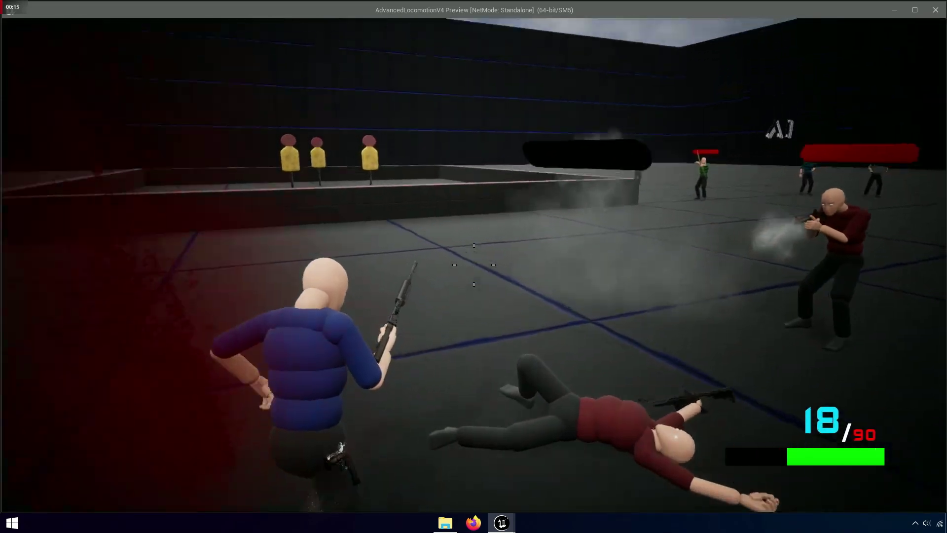
{"action": "key", "text": "r"}
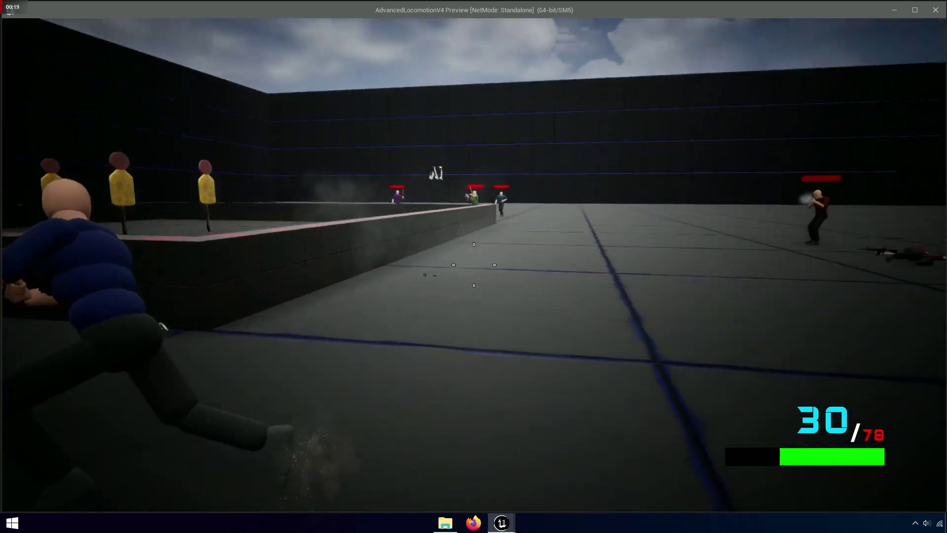
- Crouch behind the wall, advance on the red-shirt enemy, and drain its health with the pistol
{"action": "key", "text": "c"}
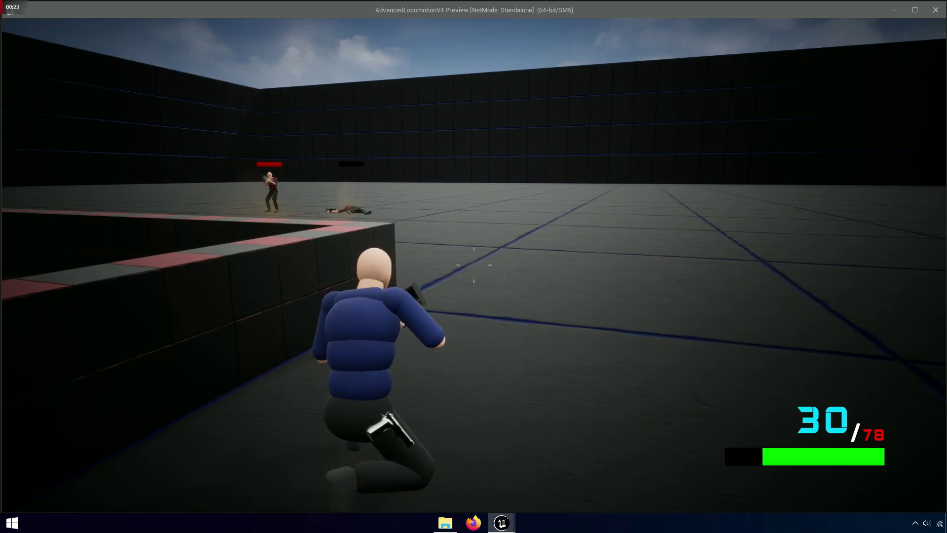
{"action": "key", "text": "c"}
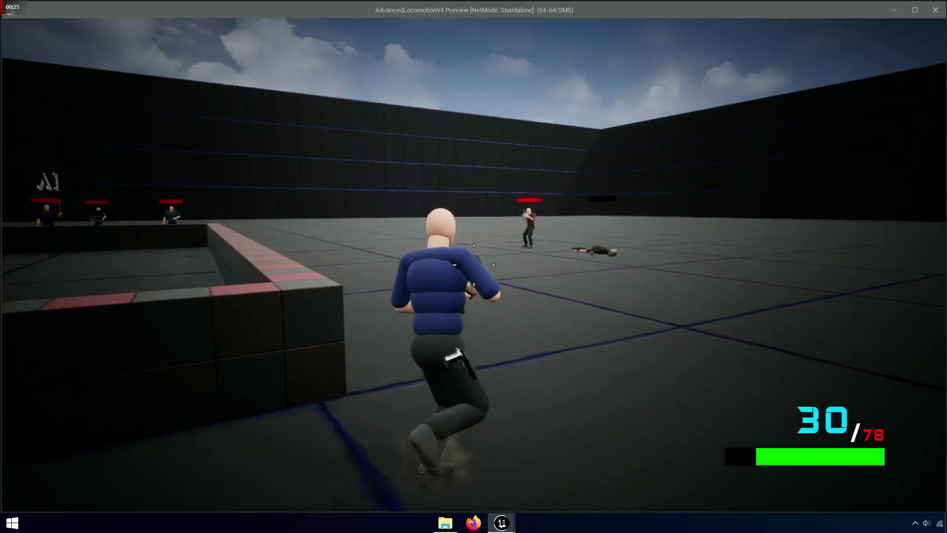
{"action": "key", "text": "w"}
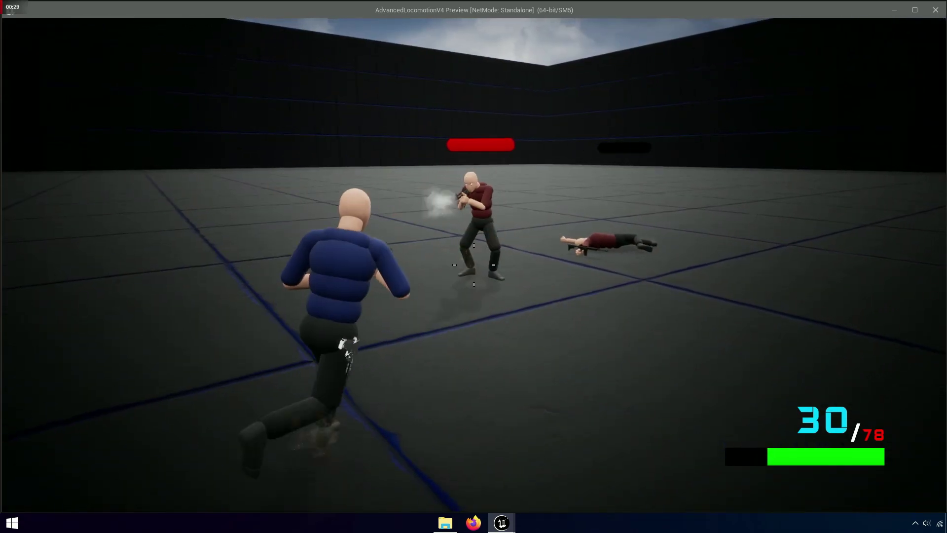
{"action": "right_click", "coordinate": [474, 264]}
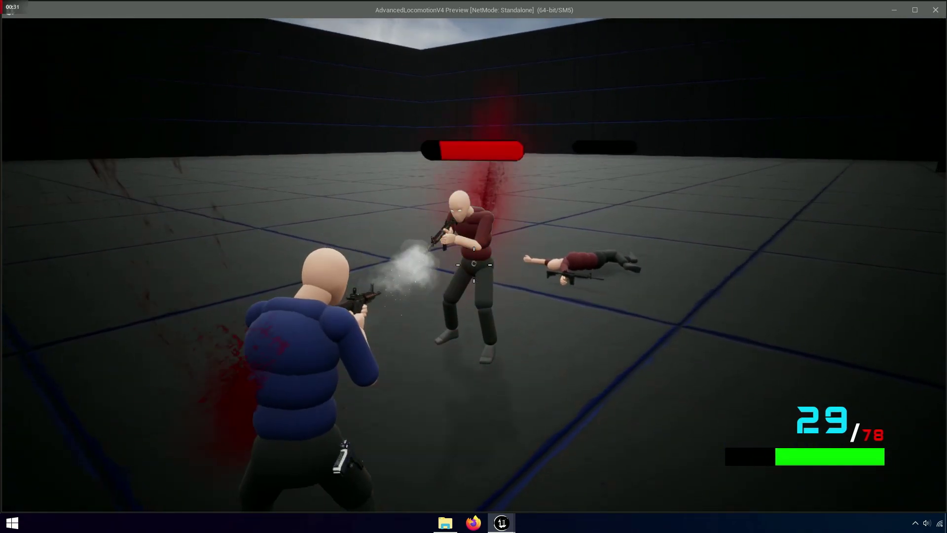
{"action": "key", "text": "x"}
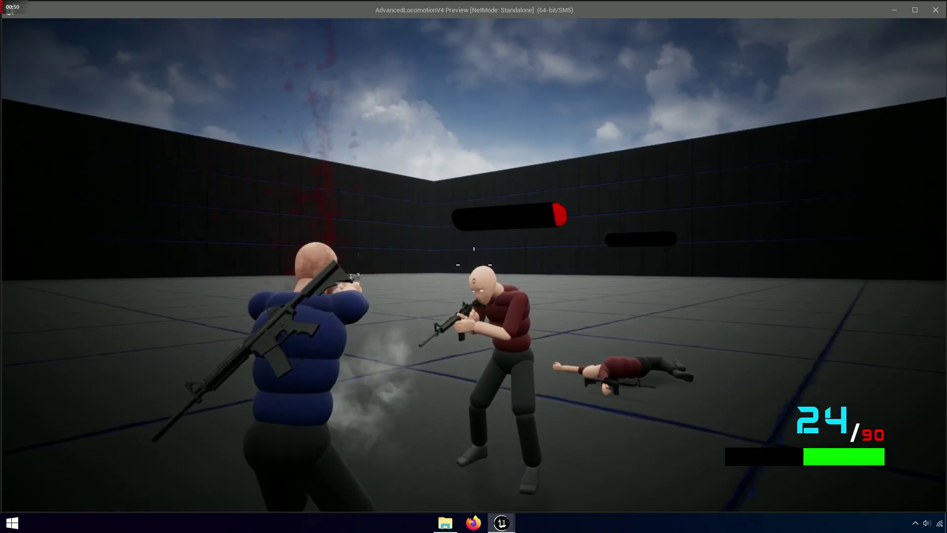
{"action": "left_click", "coordinate": [473, 265]}
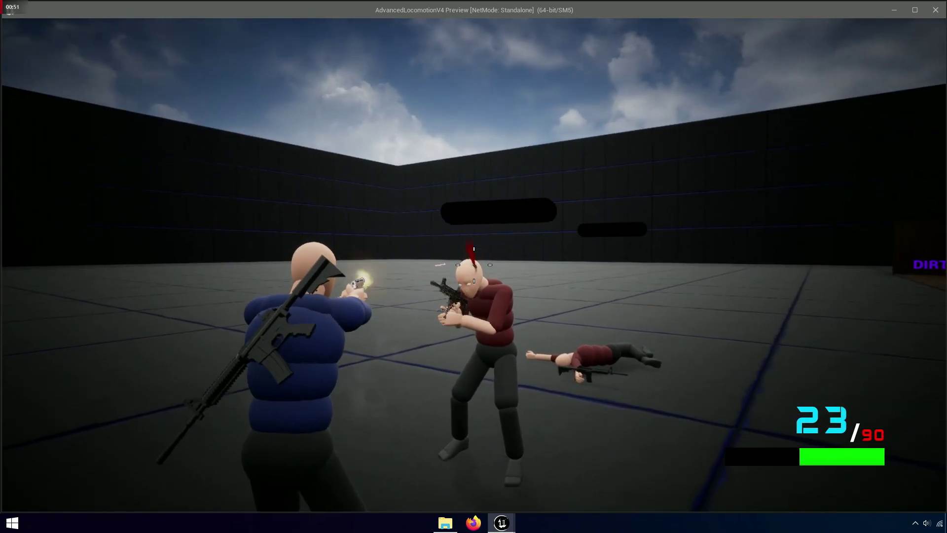
- Stop the game and set the Fire Mode Duration in Base_Ai's Event Graph to 0.1
{"action": "key", "text": "Escape"}
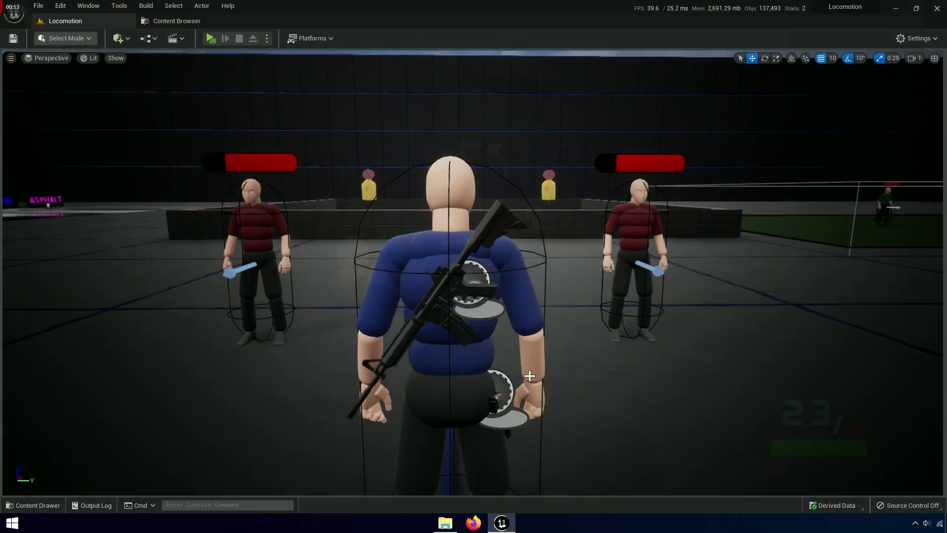
{"action": "left_click", "coordinate": [172, 22]}
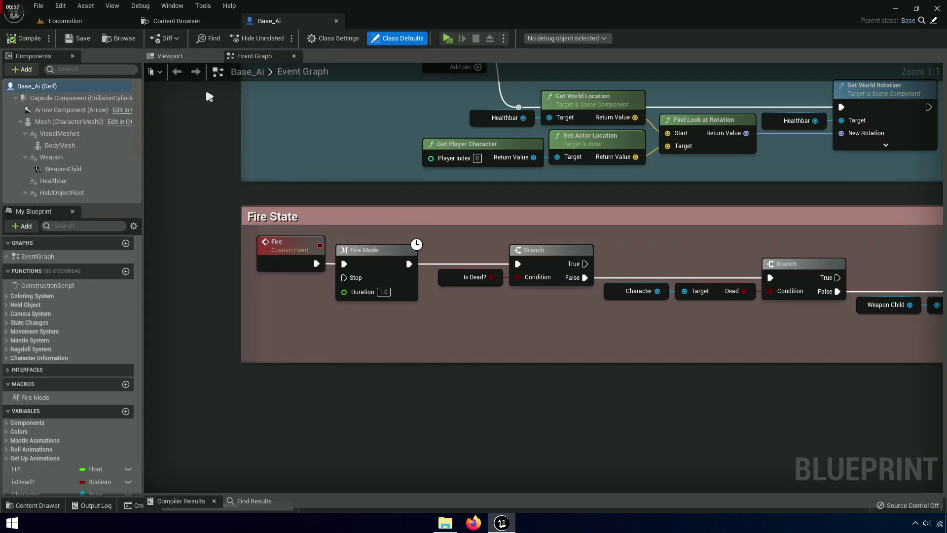
{"action": "left_click", "coordinate": [207, 58]}
{"action": "left_click", "coordinate": [215, 57]}
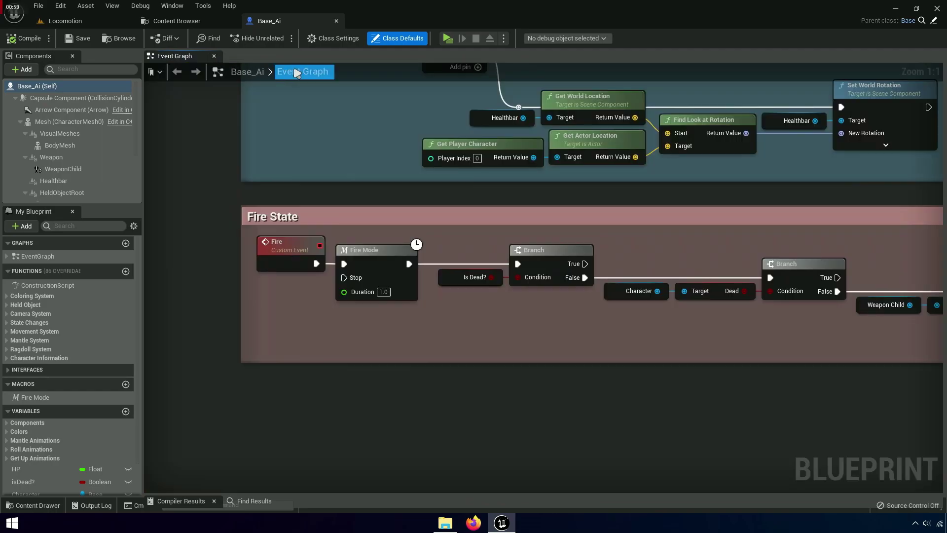
{"action": "scroll", "coordinate": [378, 178], "scroll_direction": "up", "scroll_amount": 3}
{"action": "scroll", "coordinate": [372, 201], "scroll_direction": "up", "scroll_amount": 2}
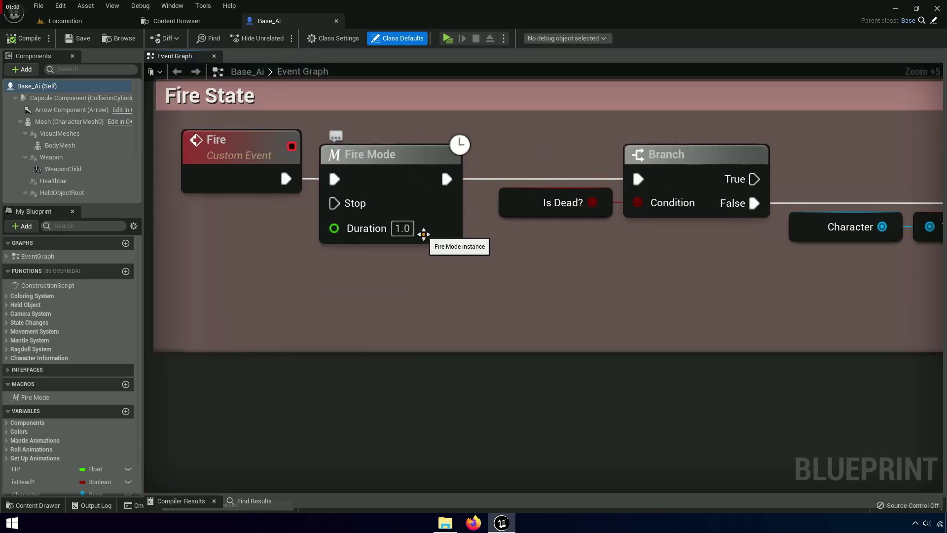
{"action": "type", "text": "0.1"}
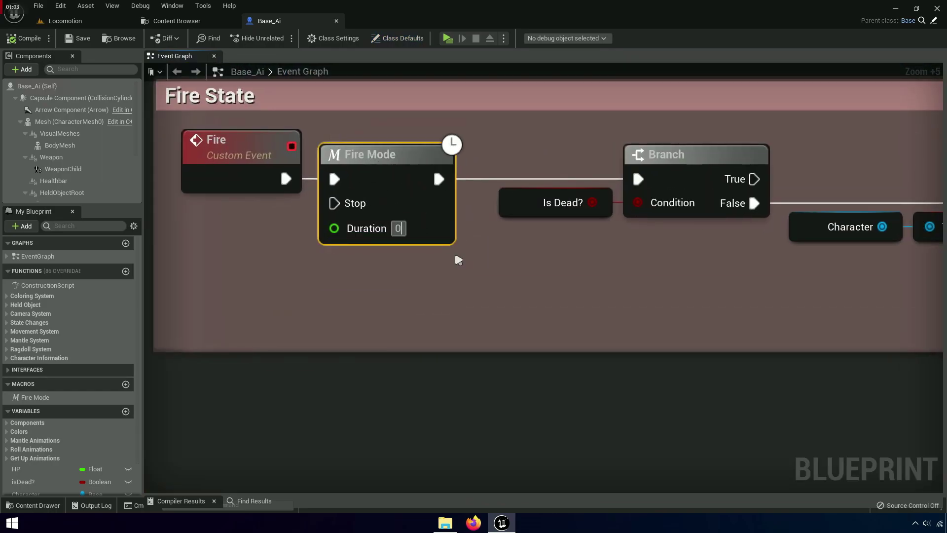
{"action": "key", "text": "Return"}
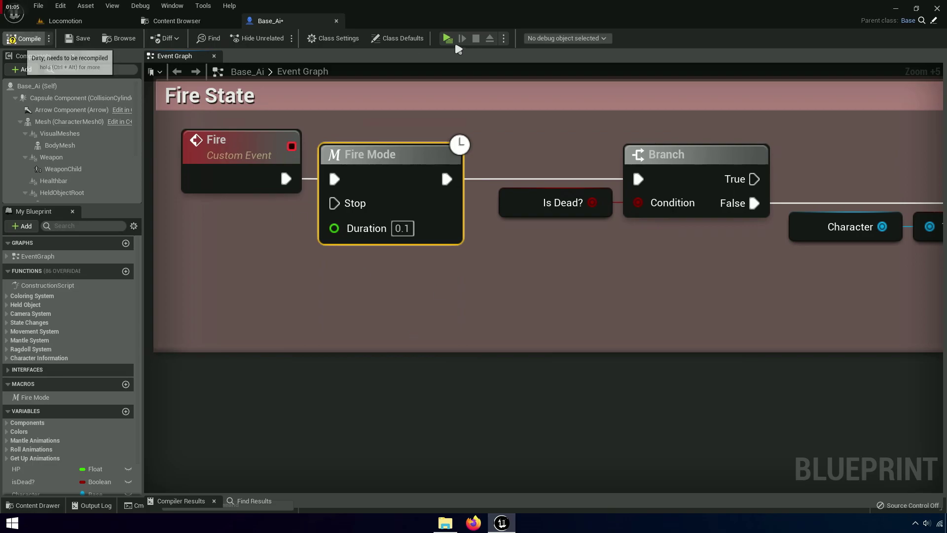
- Test the 0.1 duration in play, then change the Fire Mode Duration to 0.3
{"action": "left_click", "coordinate": [448, 38]}
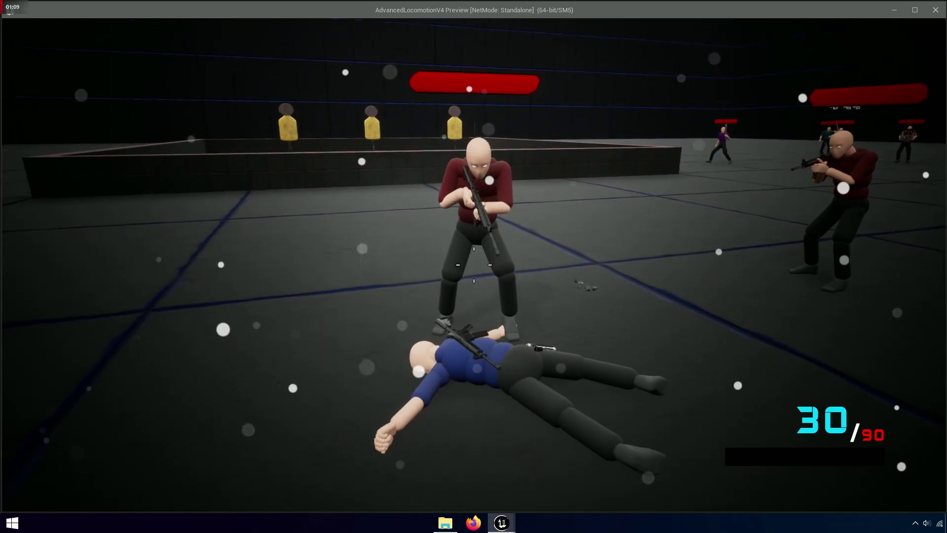
{"action": "key", "text": "Escape"}
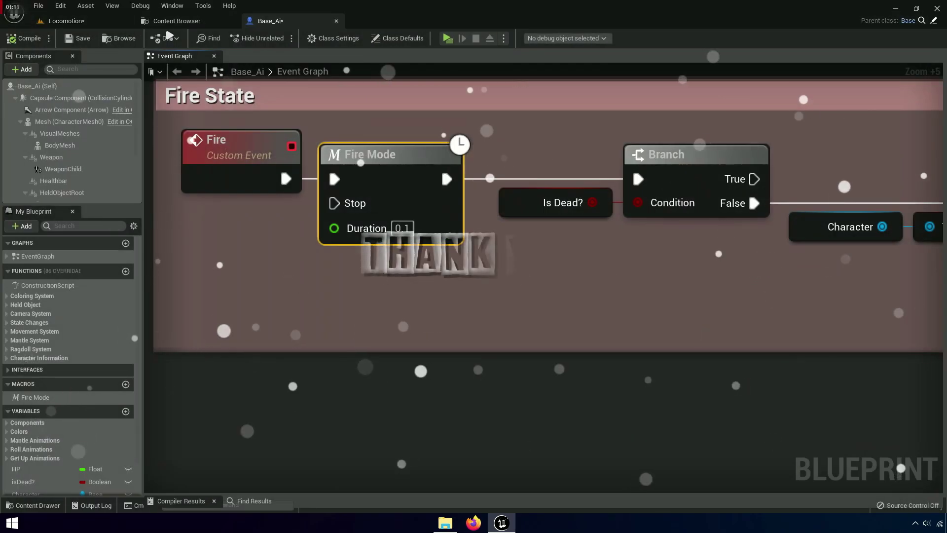
{"action": "left_click", "coordinate": [400, 228]}
{"action": "type", "text": "0"}
{"action": "key", "text": "Return"}
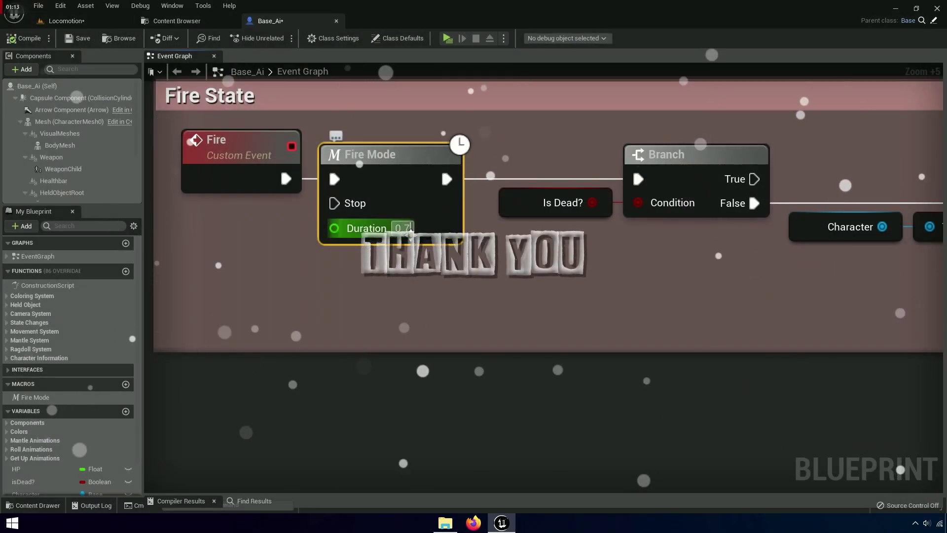
{"action": "left_click", "coordinate": [408, 228]}
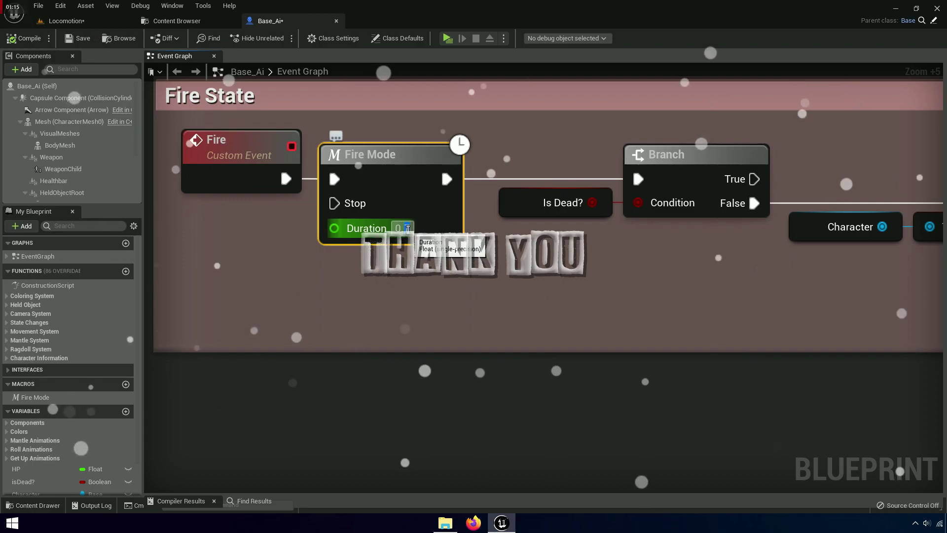
{"action": "type", "text": "0.3"}
{"action": "key", "text": "Return"}
- Play the Locomotion level in a new window with Alt+P and keep firing at the approaching enemy
{"action": "left_click", "coordinate": [67, 22]}
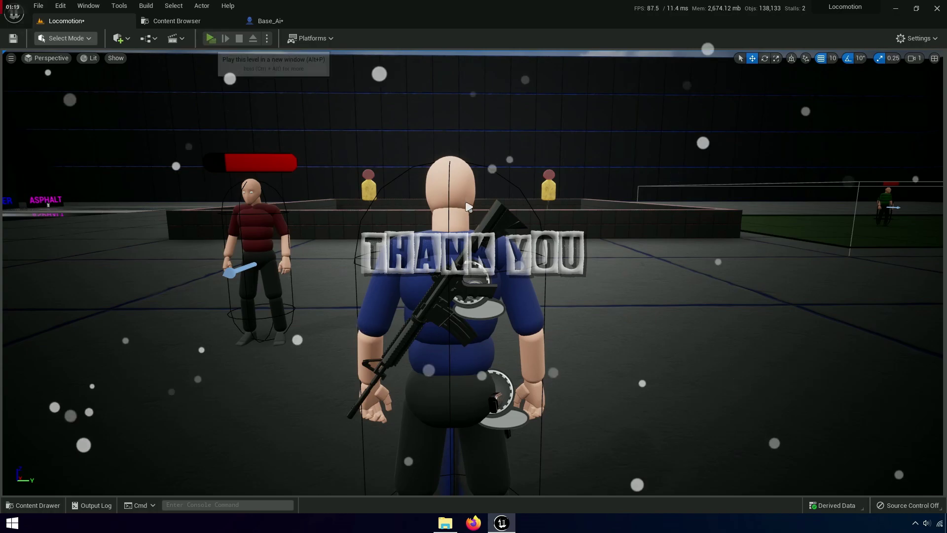
{"action": "key", "text": "alt+p"}
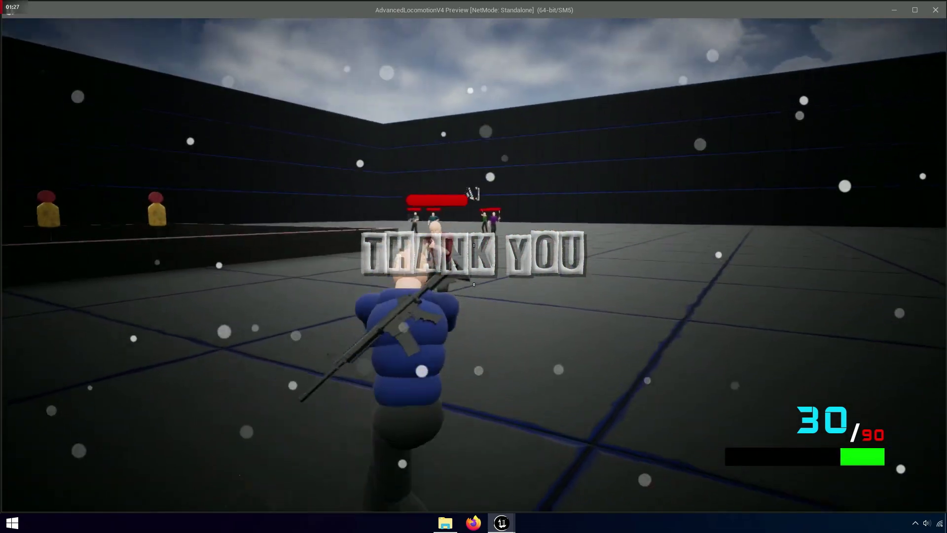
{"action": "left_click", "coordinate": [473, 264]}
{"action": "left_click", "coordinate": [473, 264]}
{"action": "left_click", "coordinate": [473, 265]}
{"action": "left_click", "coordinate": [473, 264]}
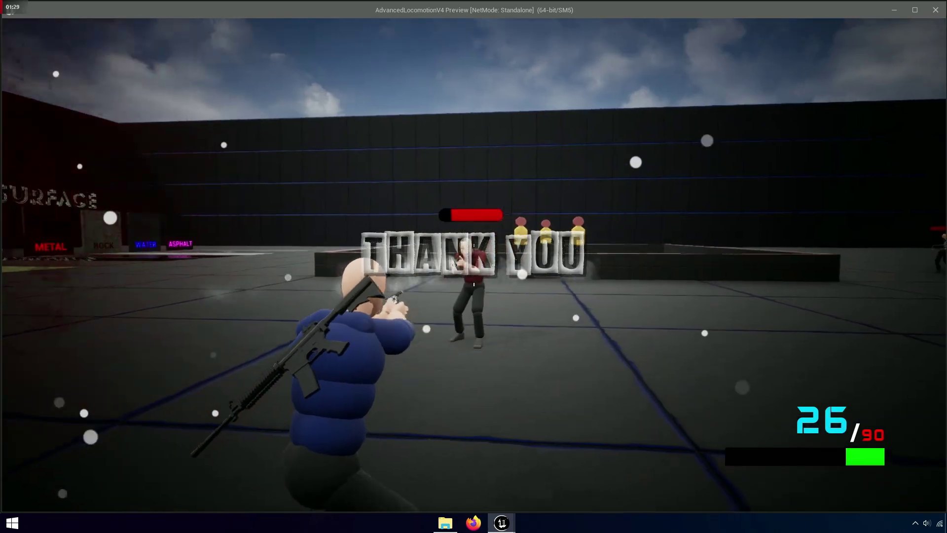
{"action": "left_click", "coordinate": [474, 265]}
{"action": "left_click", "coordinate": [473, 265]}
{"action": "left_click", "coordinate": [473, 264]}
{"action": "left_click", "coordinate": [473, 265]}
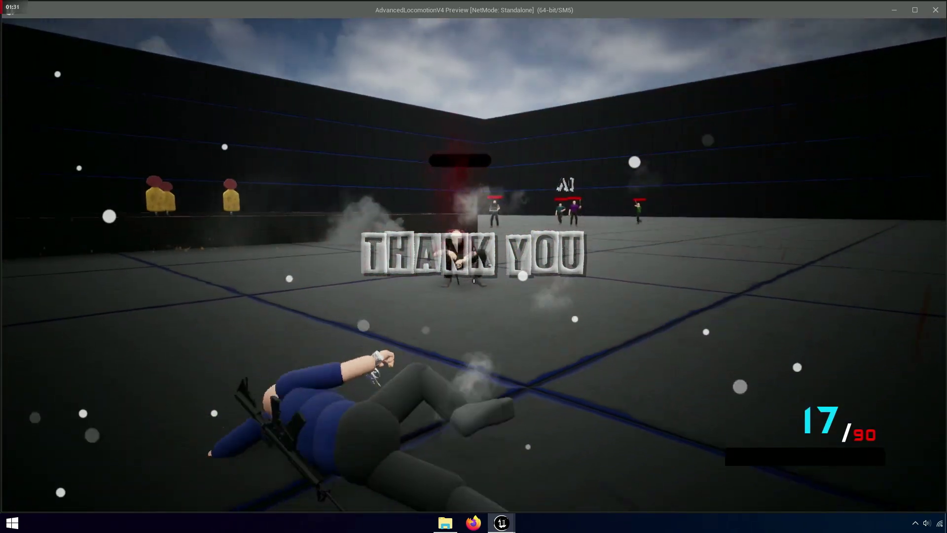